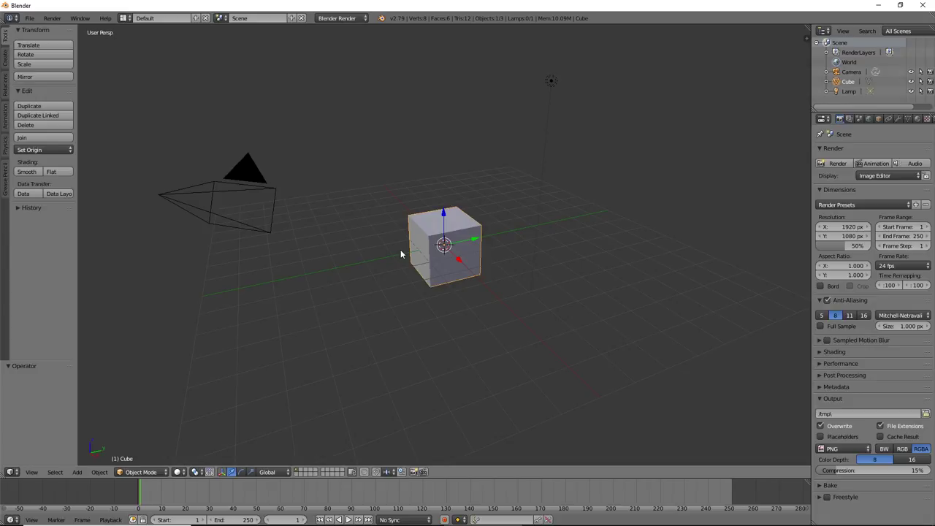
# - Select the default camera, cube and lamp together and delete all three
pyautogui.keyDown('ctrl'); pyautogui.moveTo(660, 76); pyautogui.dragTo(664, 347); pyautogui.keyUp('ctrl')
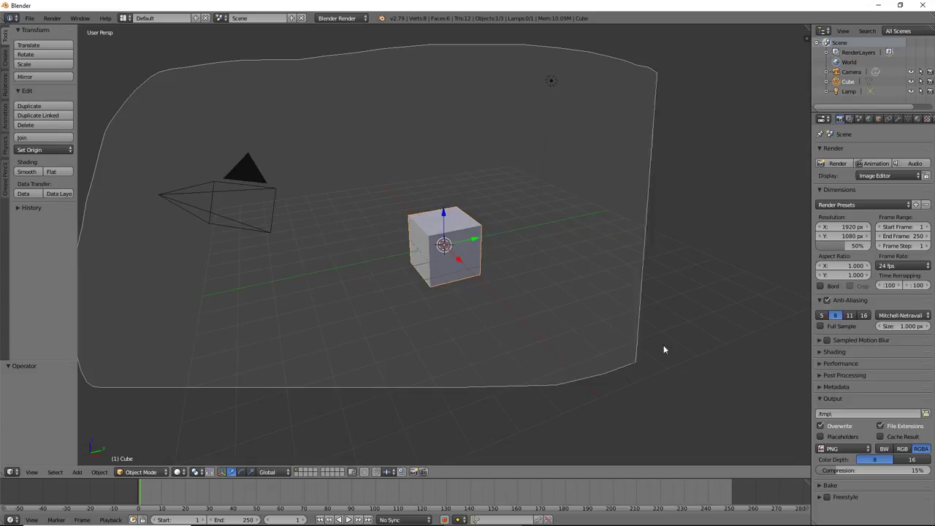
pyautogui.press('a')
pyautogui.press('a')
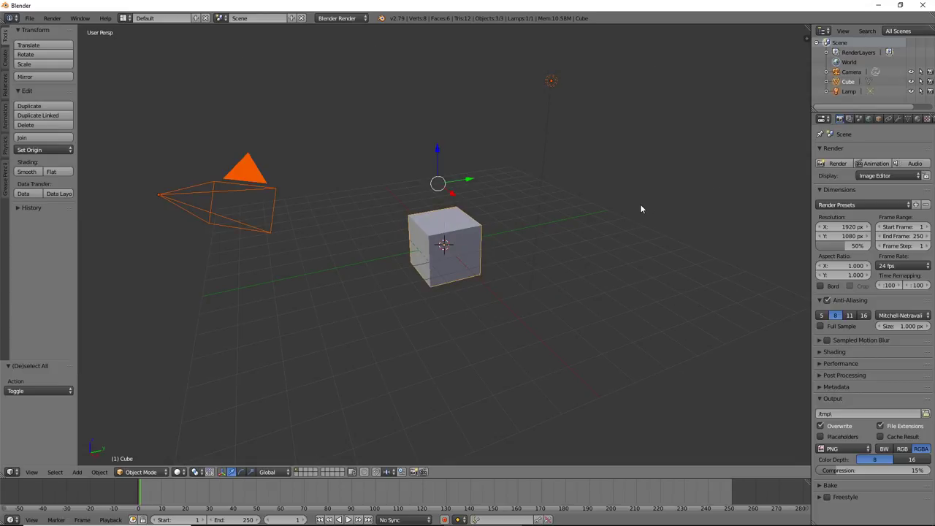
pyautogui.press('Delete')
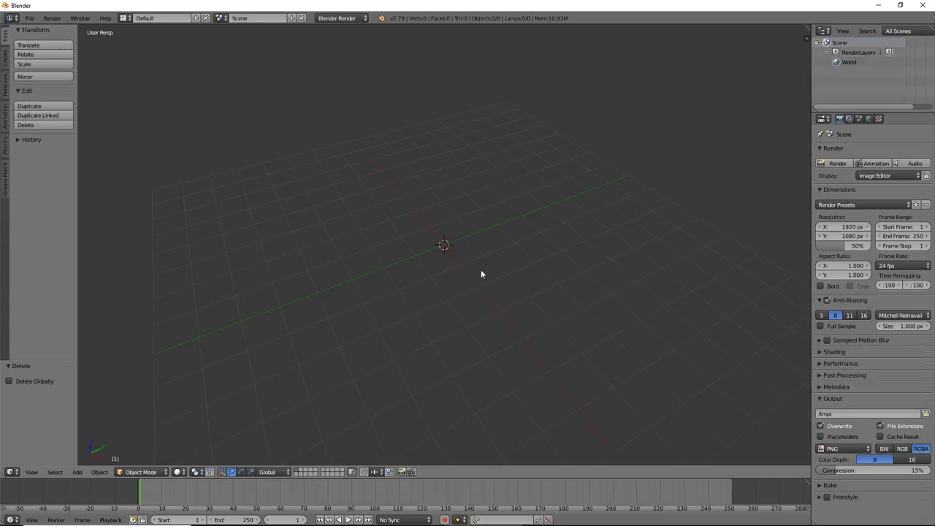
# - Add a plane, collapse it to a single vertex at the origin, and switch to Top Ortho view
pyautogui.hotkey('shift', 'a')
pyautogui.click(508, 269)
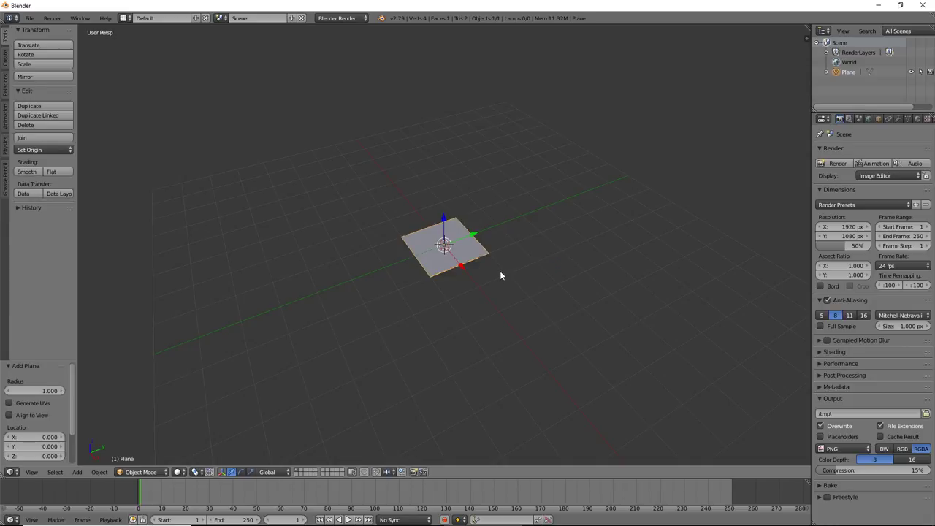
pyautogui.press('Tab')
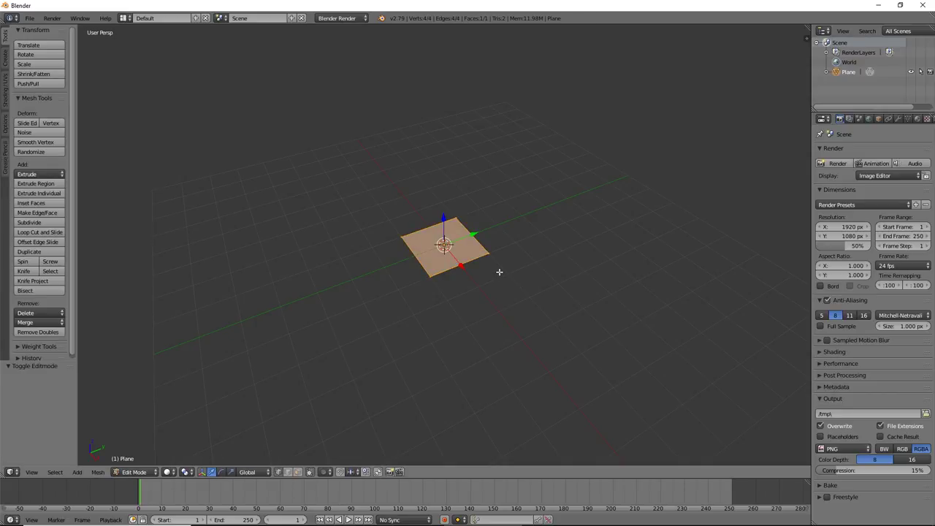
pyautogui.hotkey('alt', 'm')
pyautogui.click(498, 272)
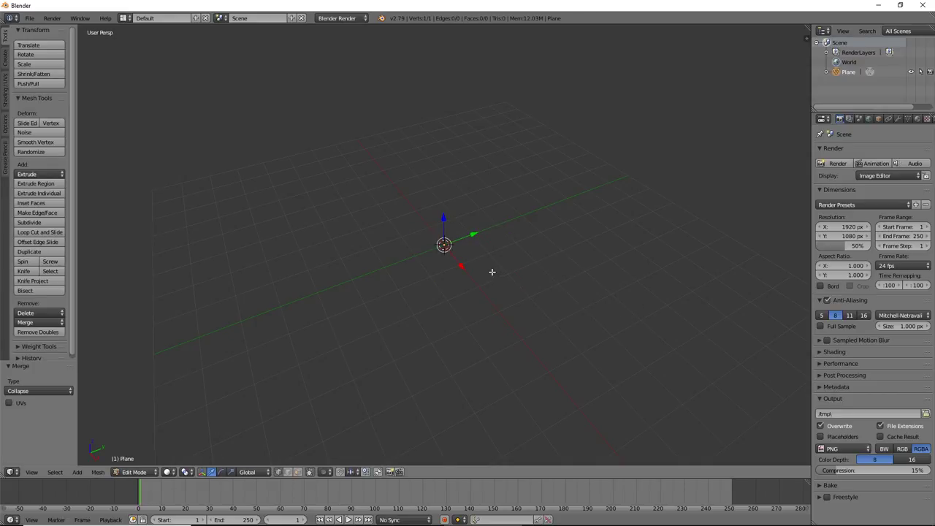
pyautogui.press('KP_7')
pyautogui.press('KP_5')
# - Extrude the vertex into an edge toward the upper right and switch to edge selection
pyautogui.press('e')
pyautogui.click(668, 90)
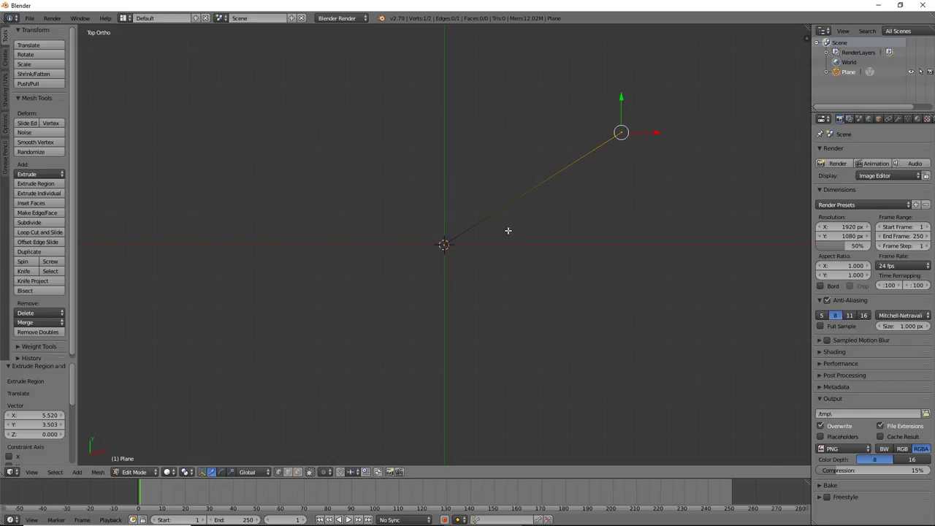
pyautogui.hotkey('ctrl', 'Tab')
pyautogui.click(502, 233)
# - Move the edge to the upper left and duplicate it twice to the right
pyautogui.press('g')
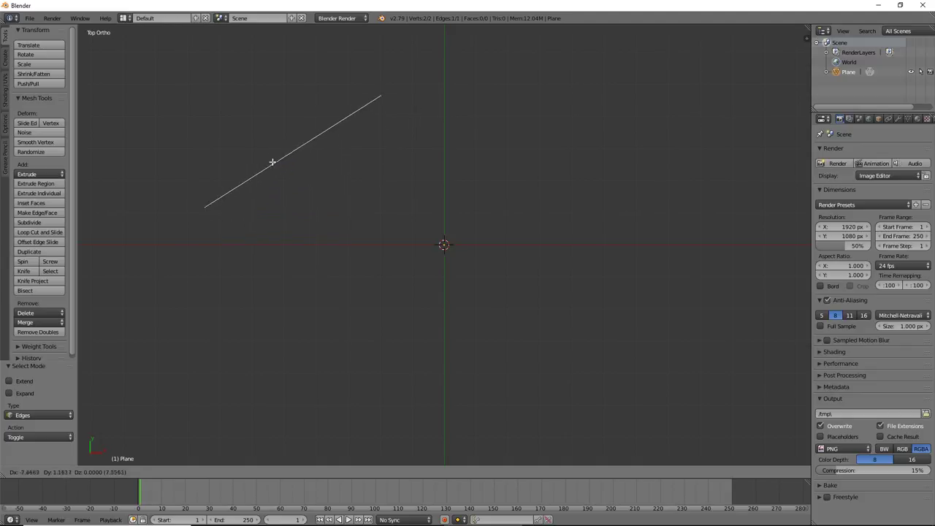
pyautogui.click(261, 152)
pyautogui.hotkey('shift', 'd')
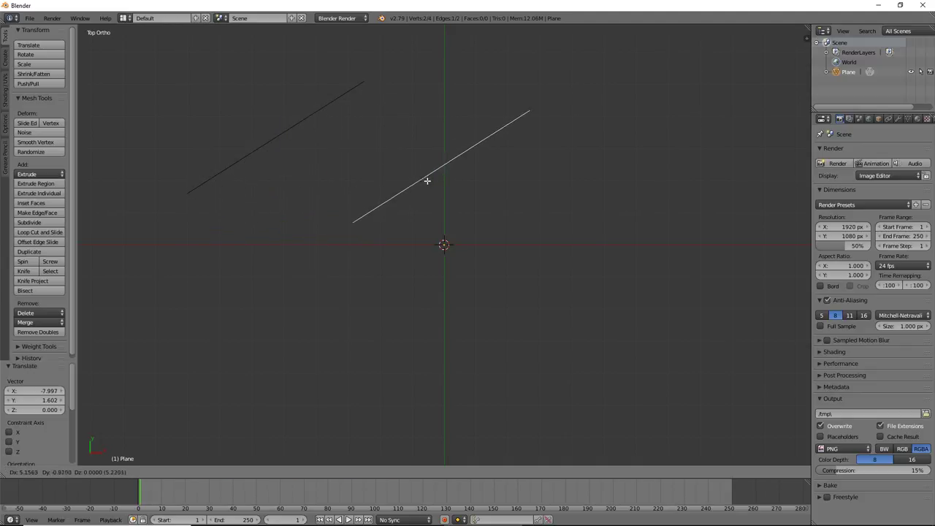
pyautogui.click(413, 173)
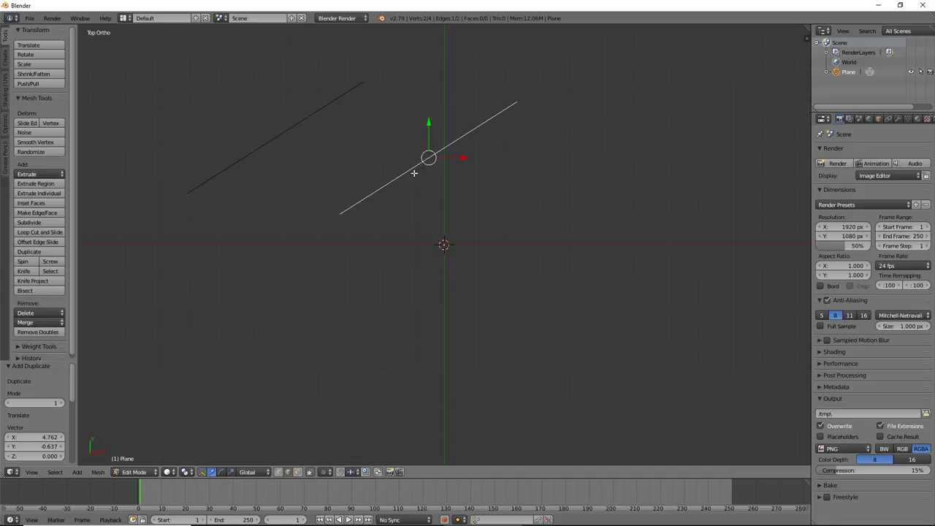
pyautogui.hotkey('shift', 'd')
pyautogui.click(624, 143)
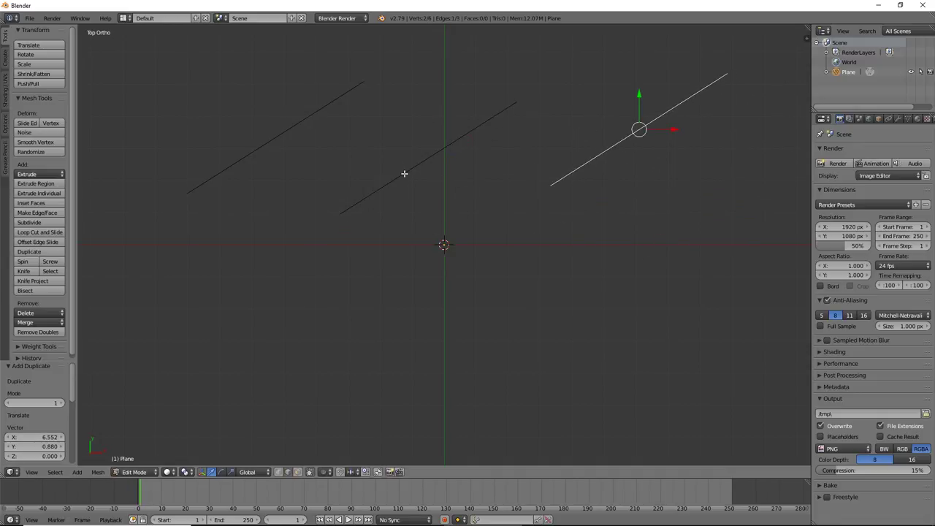
# - Move the middle edge to the lower right and lay another edge flat below the centre
pyautogui.rightClick(404, 173)
pyautogui.press('g')
pyautogui.click(662, 357)
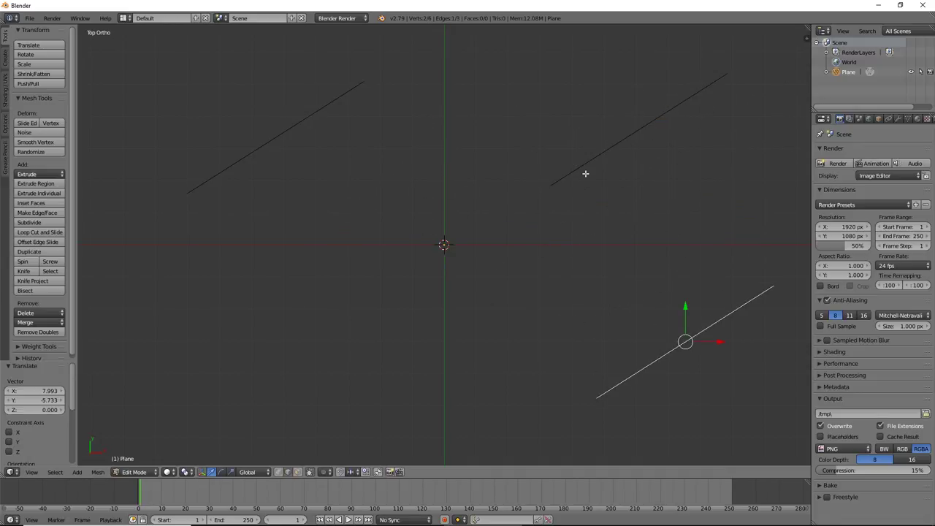
pyautogui.press('g')
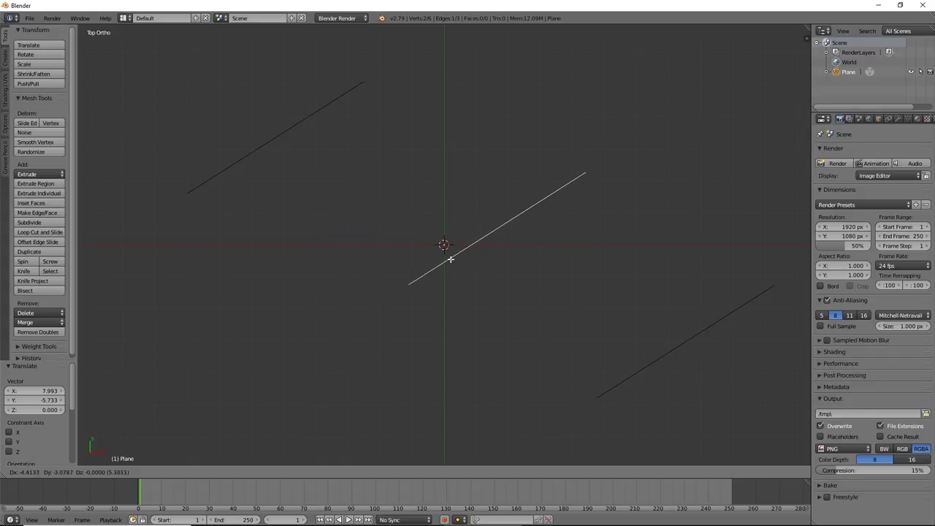
pyautogui.click(593, 160)
pyautogui.press('r')
pyautogui.click(595, 155)
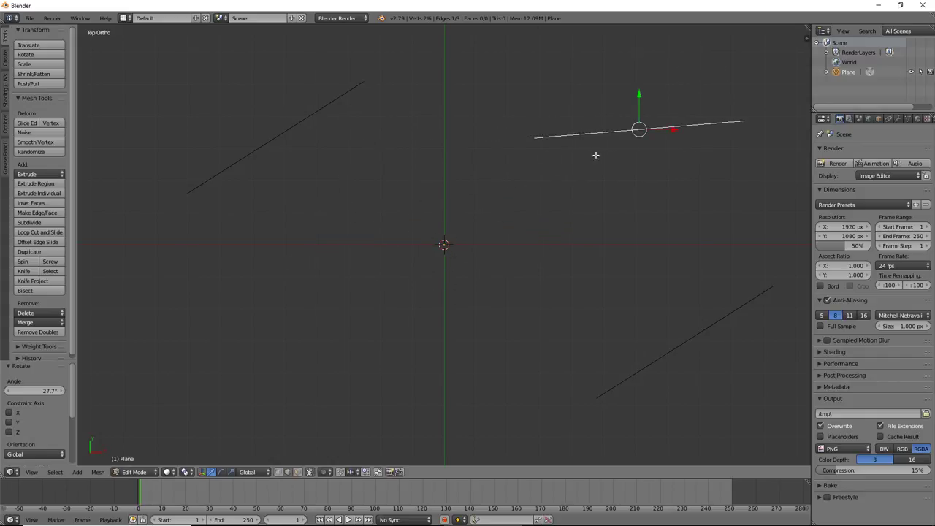
pyautogui.press('g')
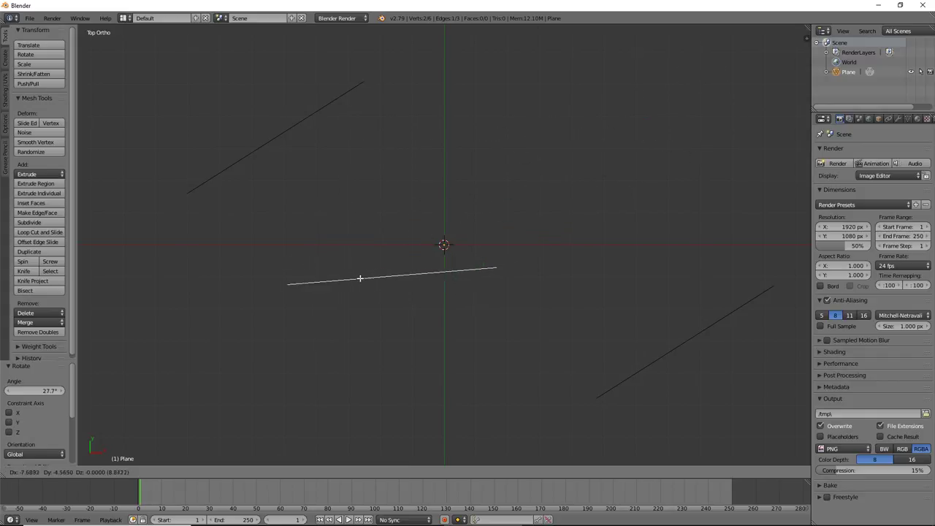
pyautogui.click(382, 289)
# - Reposition the upper-left edge and the lower flat edge
pyautogui.rightClick(250, 151)
pyautogui.press('g')
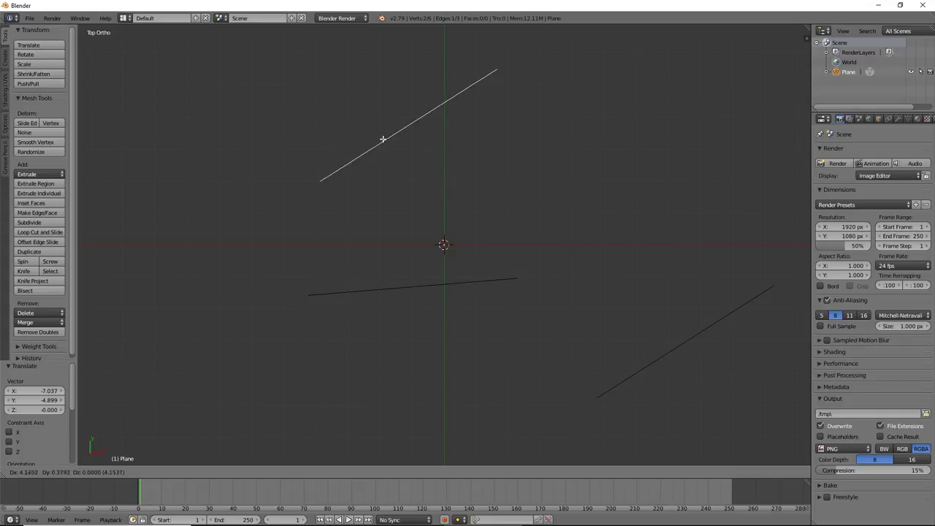
pyautogui.click(384, 142)
pyautogui.rightClick(374, 290)
pyautogui.press('g')
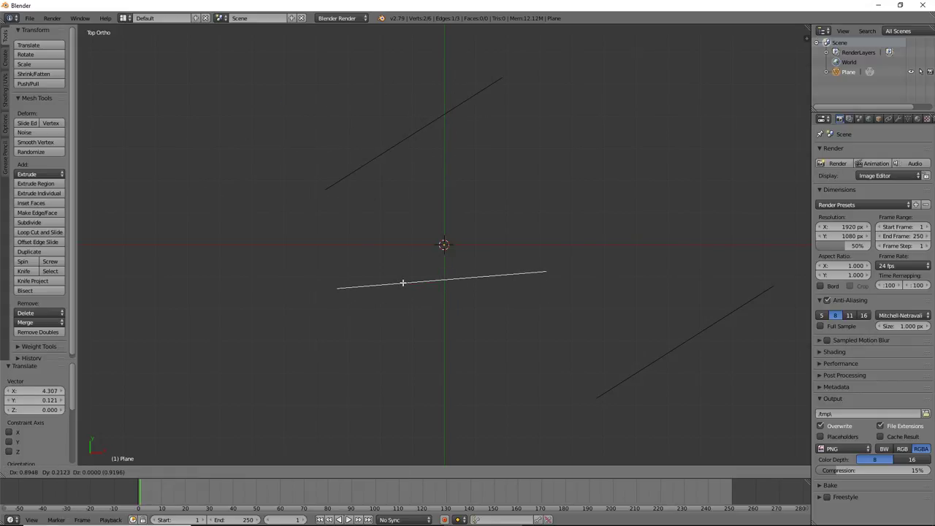
pyautogui.click(403, 283)
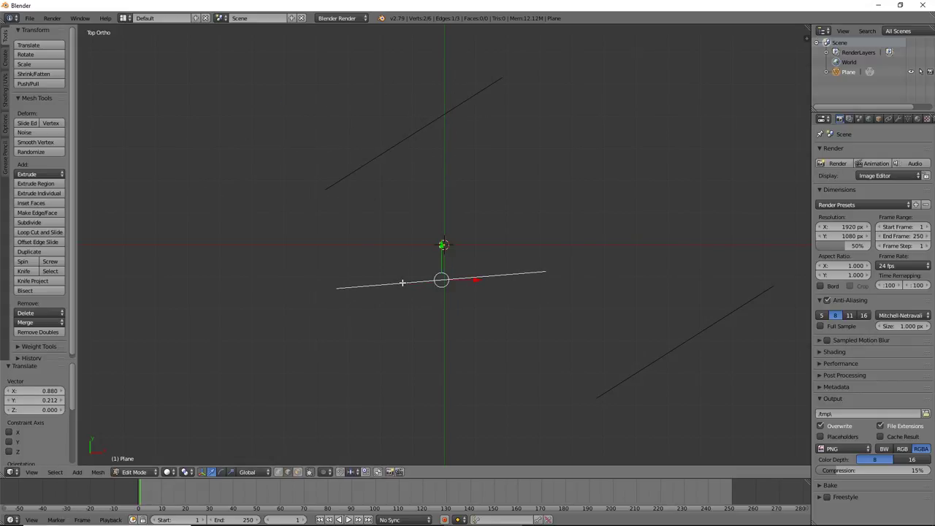
# - Move the flat edge up to the upper right
pyautogui.keyDown('shift'); pyautogui.rightClick(374, 165); pyautogui.keyUp('shift')
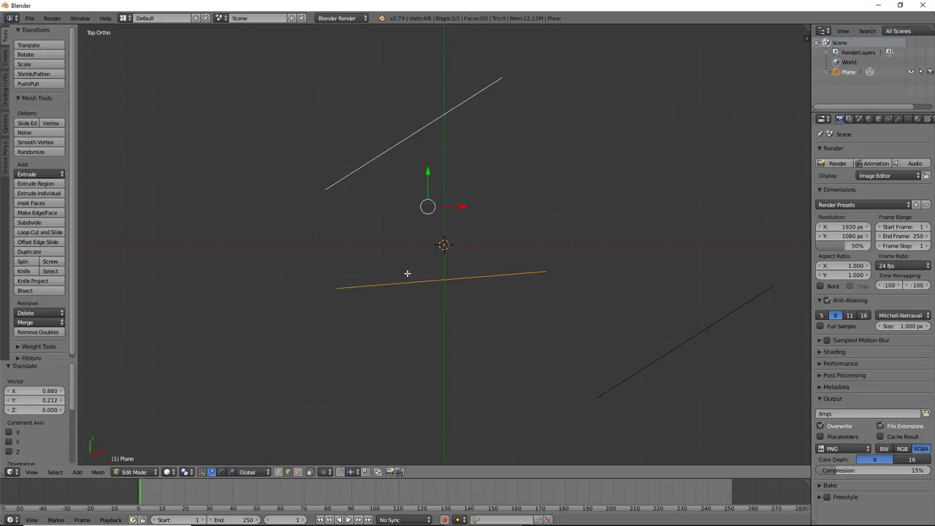
pyautogui.rightClick(369, 167)
pyautogui.rightClick(451, 283)
pyautogui.press('g')
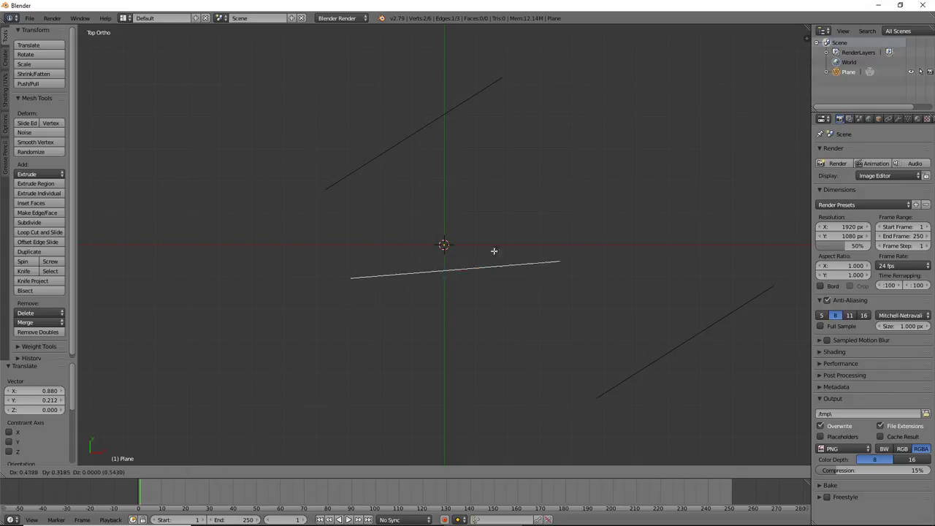
pyautogui.click(612, 165)
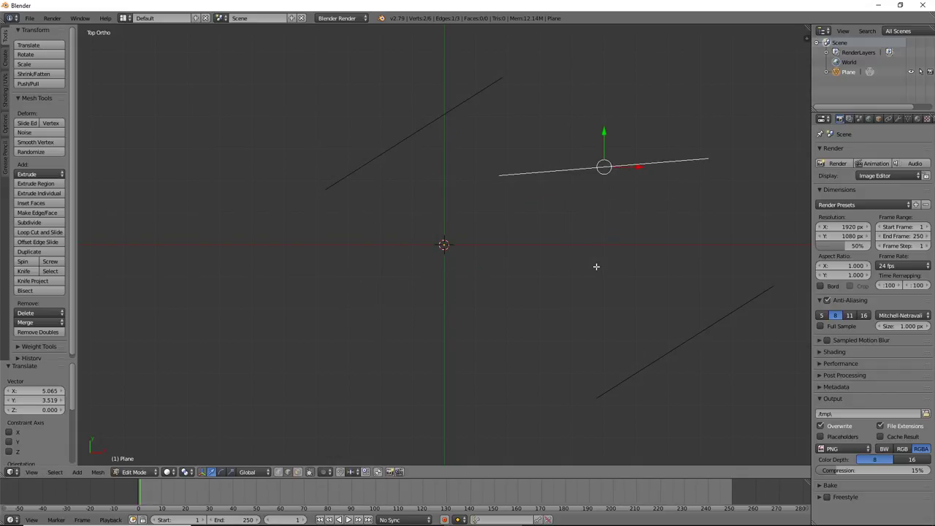
# - Duplicate the flat edge and place the copy near the bottom right
pyautogui.hotkey('shift', 's')
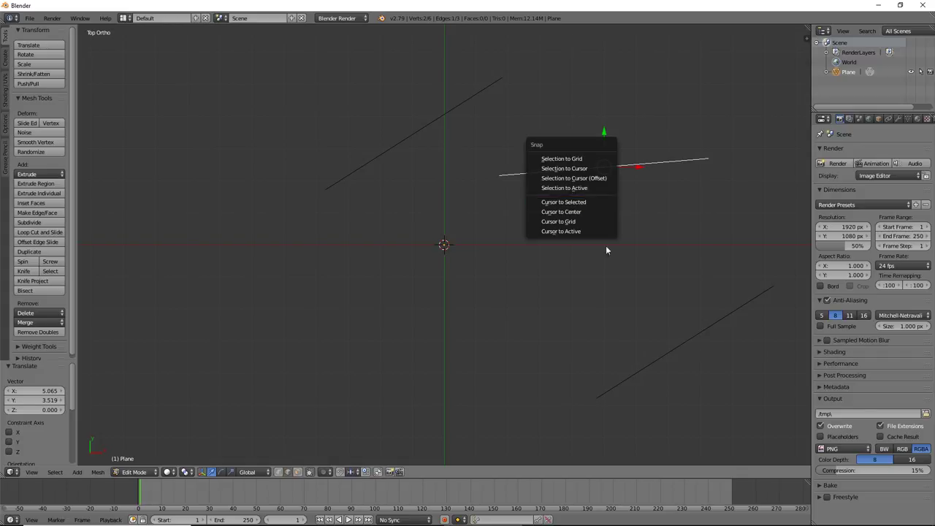
pyautogui.press('Escape')
pyautogui.hotkey('shift', 'd')
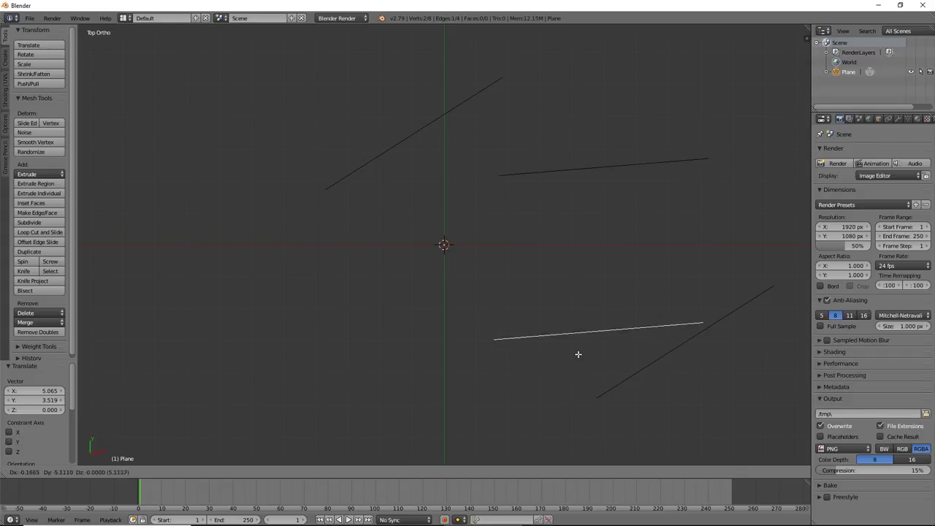
pyautogui.click(640, 473)
# - Select the upper-right edge and switch to vertex selection
pyautogui.rightClick(549, 169)
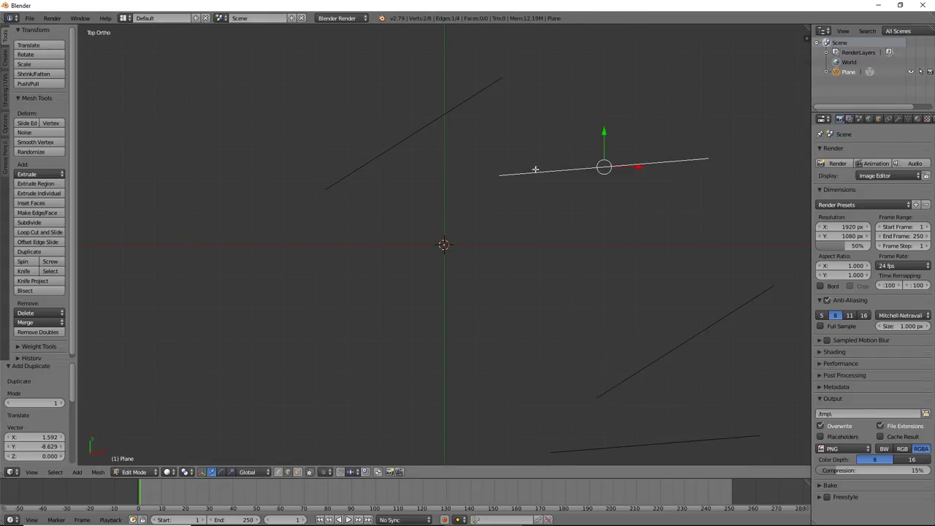
pyautogui.keyDown('shift'); pyautogui.rightClick(437, 119); pyautogui.keyUp('shift')
pyautogui.rightClick(512, 176)
pyautogui.hotkey('ctrl', 'Tab')
pyautogui.click(483, 172)
# - Stretch the upper-left edge further down-left and pull the upper-right edge's left end toward centre
pyautogui.rightClick(500, 175)
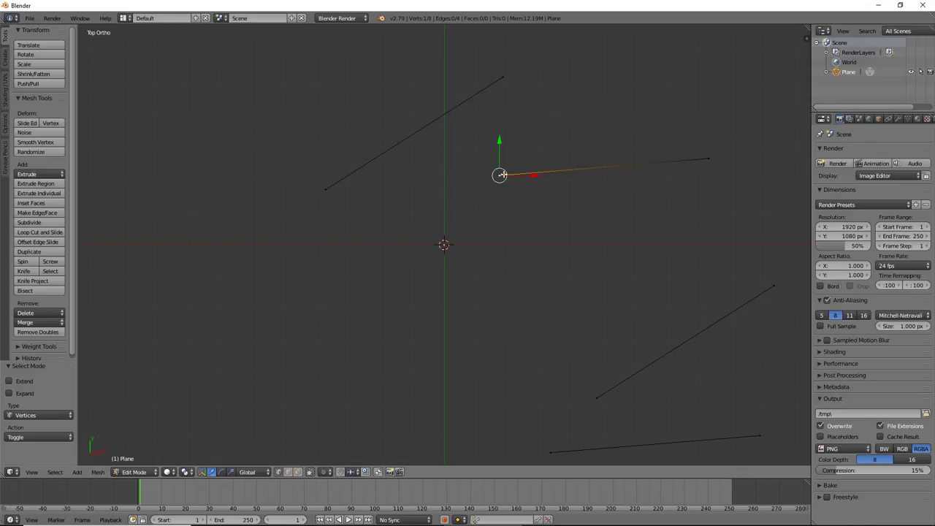
pyautogui.rightClick(328, 188)
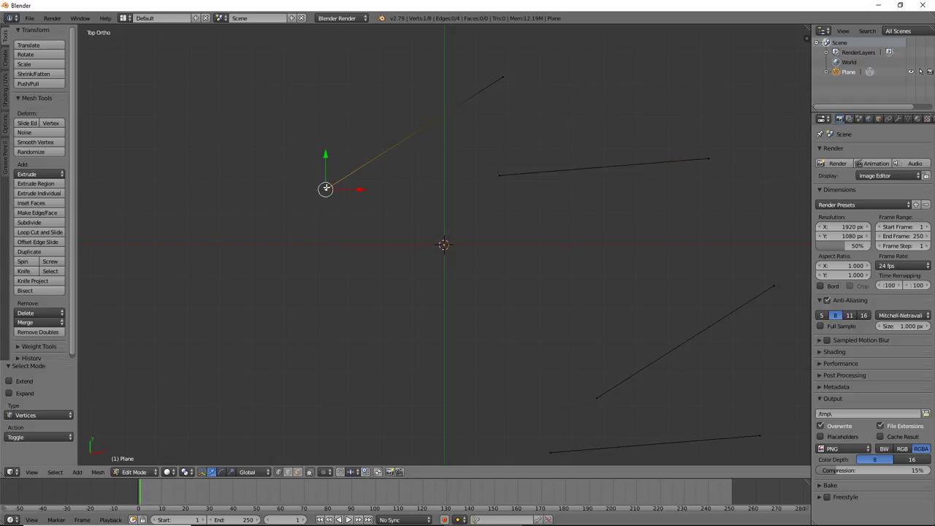
pyautogui.press('g')
pyautogui.click(182, 284)
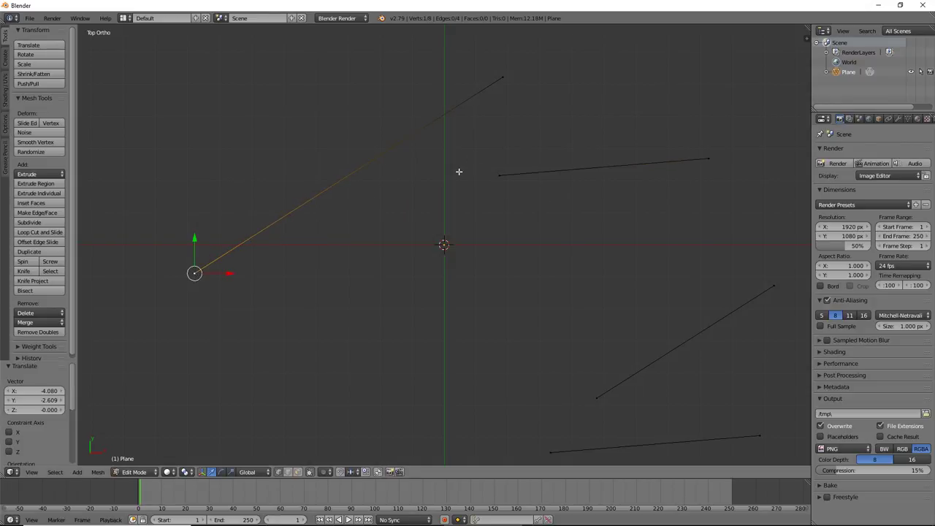
pyautogui.rightClick(494, 177)
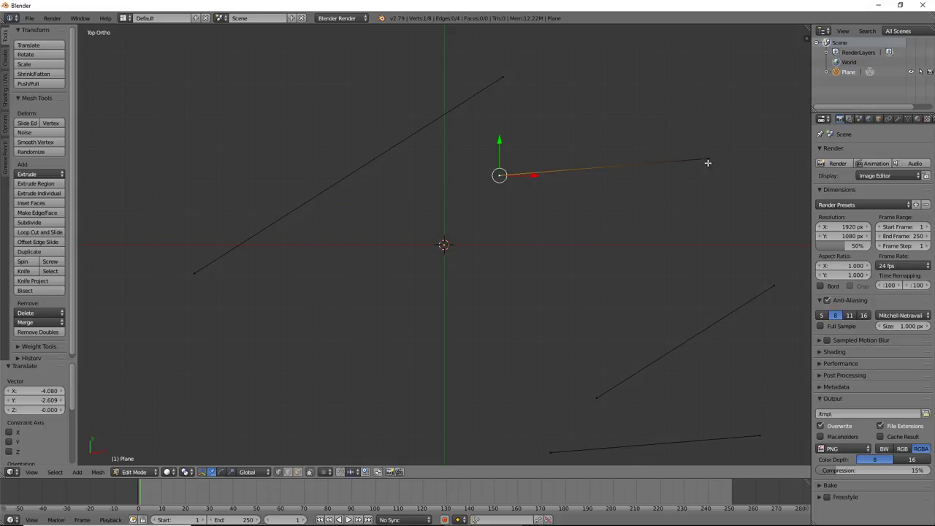
pyautogui.press('g')
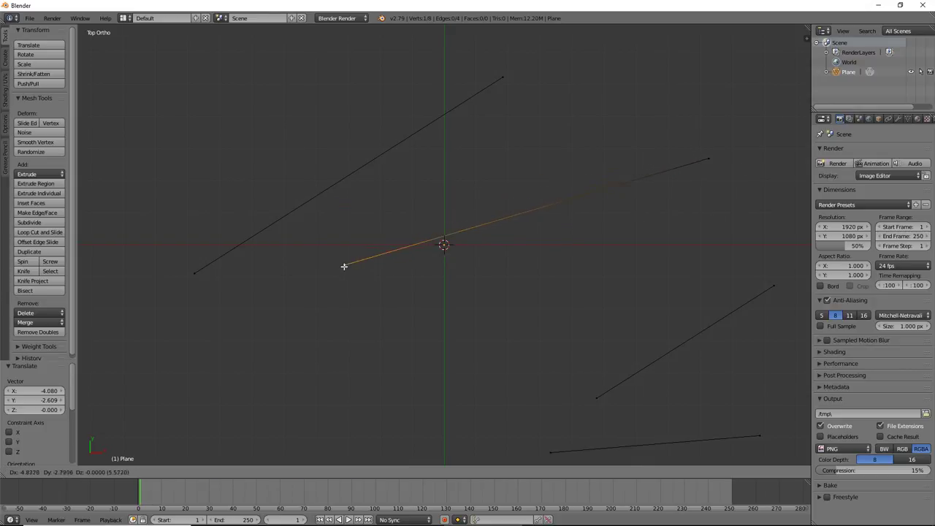
pyautogui.click(558, 191)
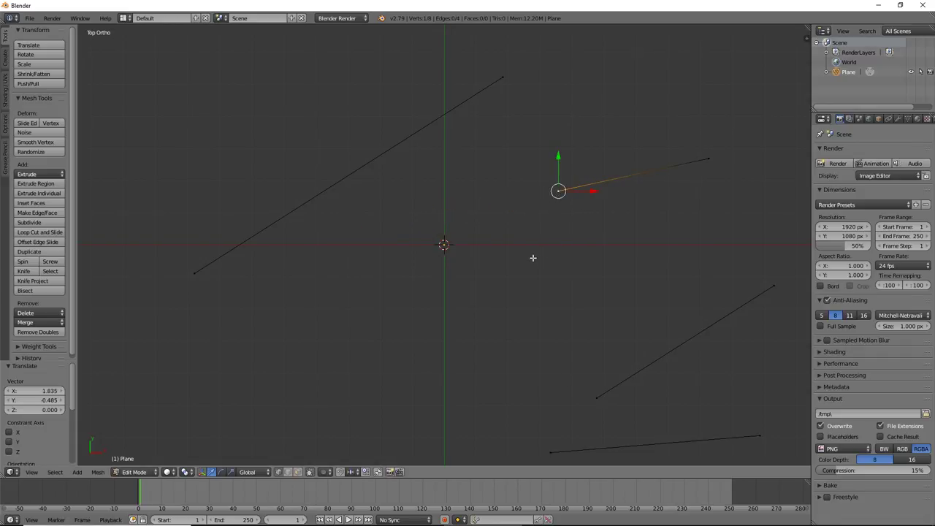
pyautogui.press('e')
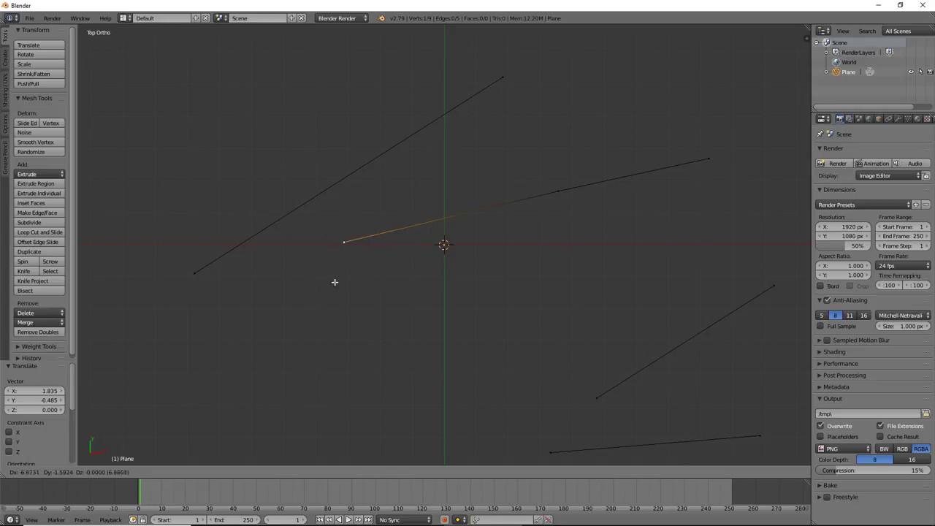
pyautogui.press('Escape')
pyautogui.press('e')
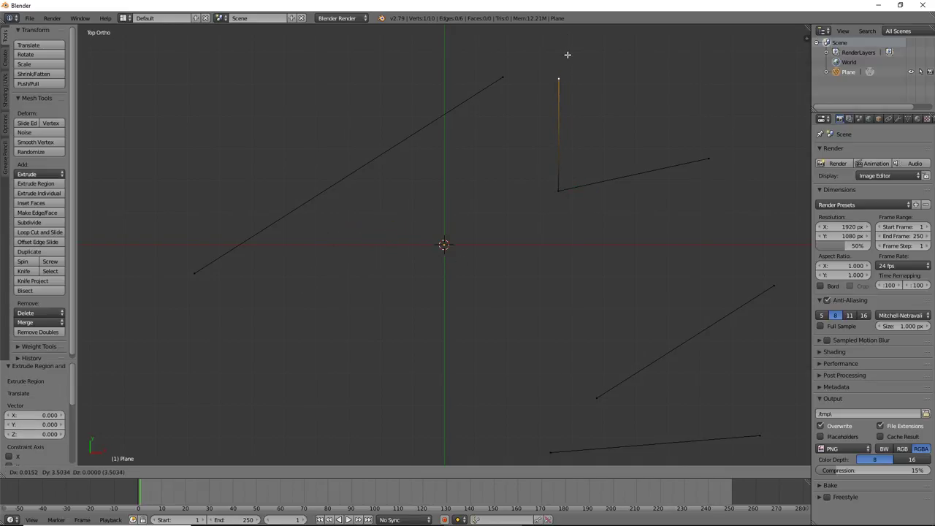
pyautogui.press('y')
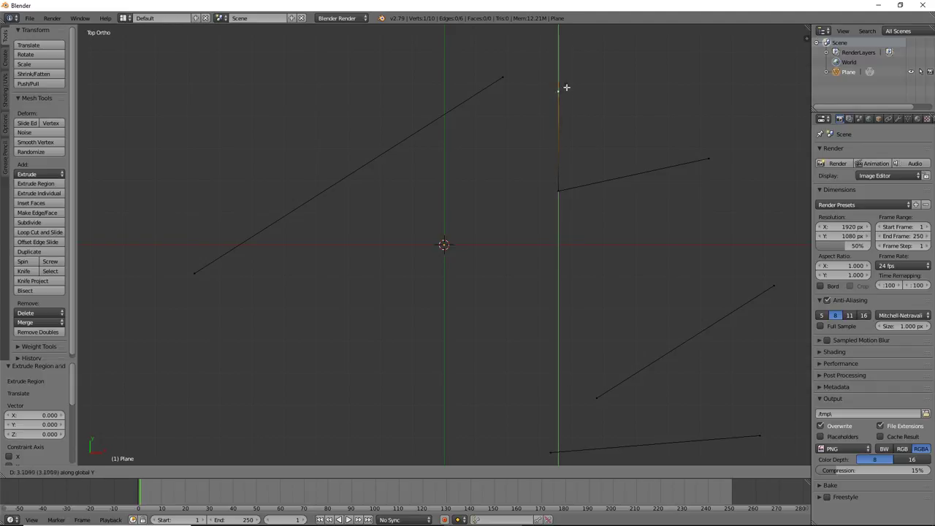
pyautogui.press('Escape')
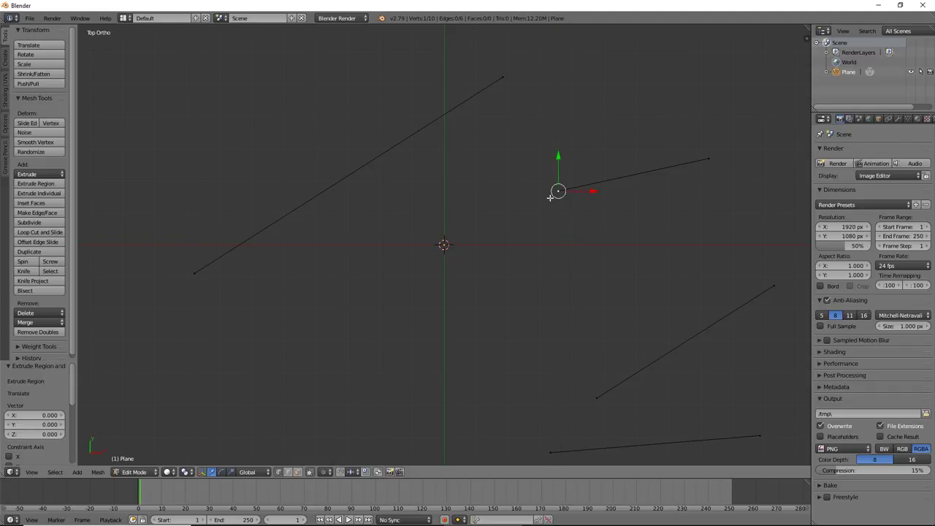
pyautogui.press('e')
pyautogui.press('x')
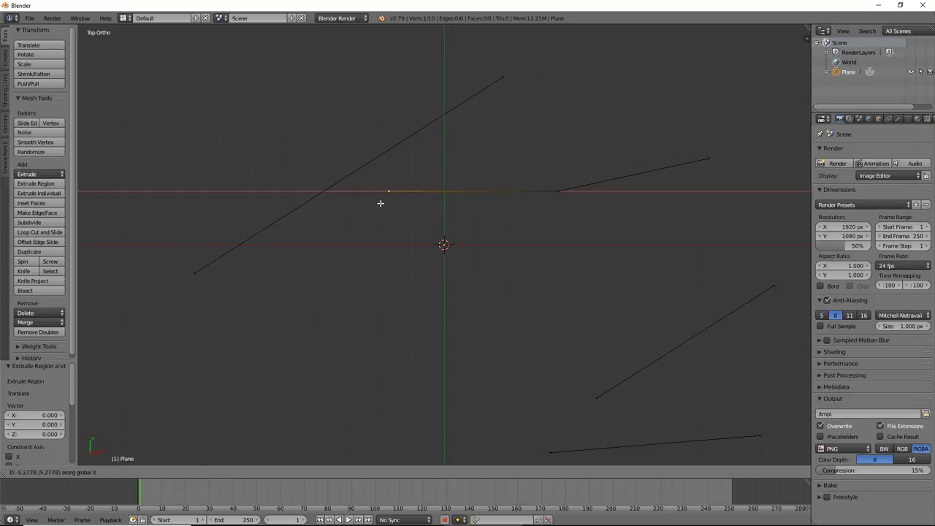
pyautogui.click(380, 203)
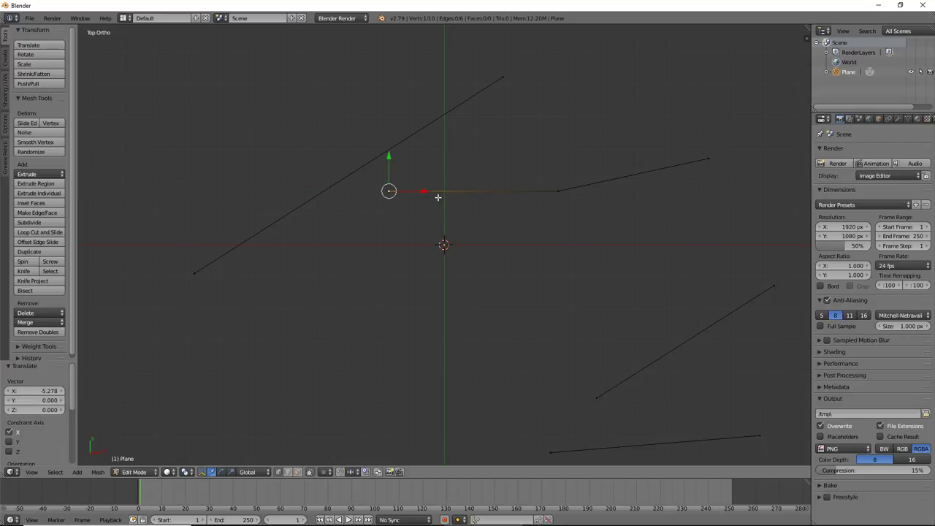
pyautogui.press('x')
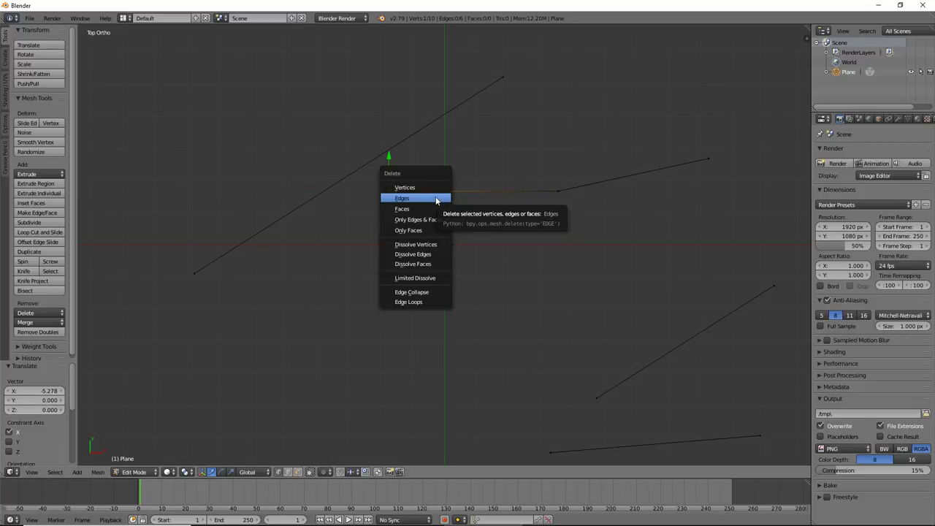
pyautogui.click(417, 187)
pyautogui.rightClick(558, 192)
pyautogui.press('e')
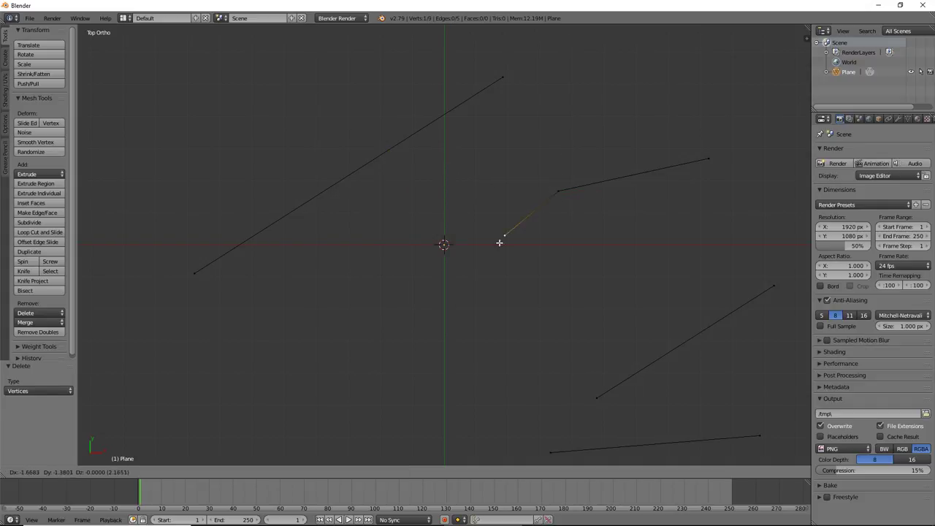
pyautogui.rightClick(501, 239)
pyautogui.press('x')
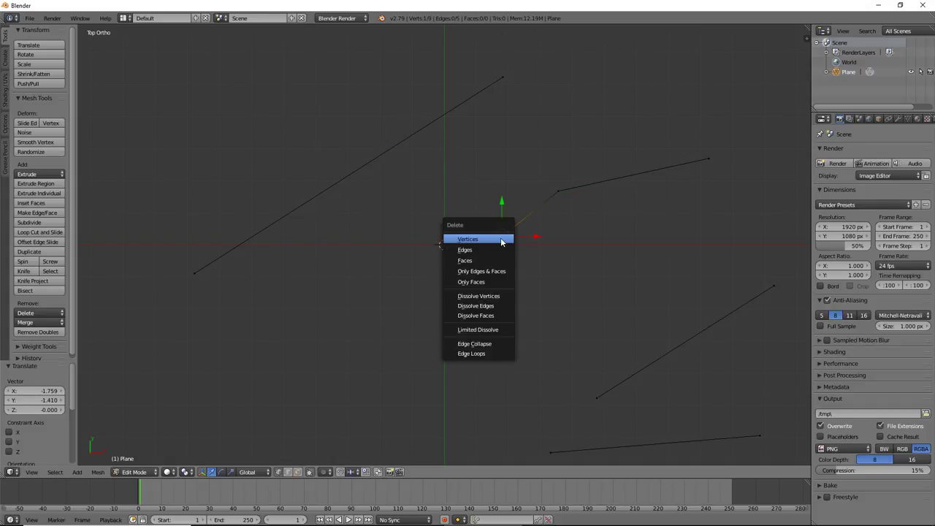
pyautogui.click(502, 238)
pyautogui.rightClick(559, 190)
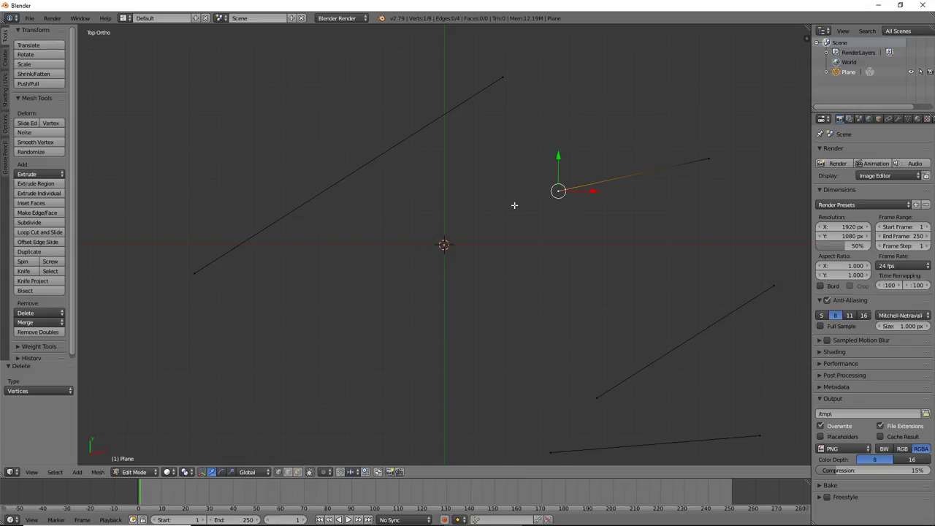
pyautogui.press('e')
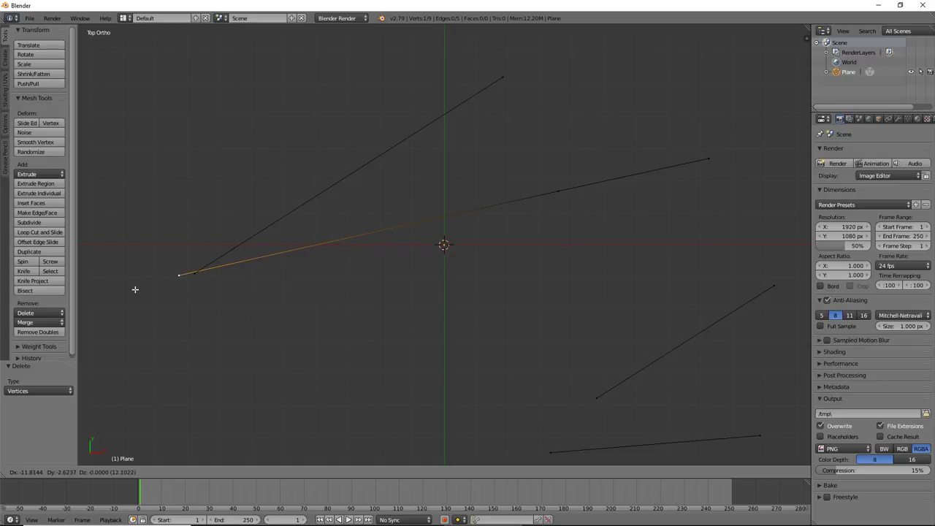
pyautogui.click(134, 289)
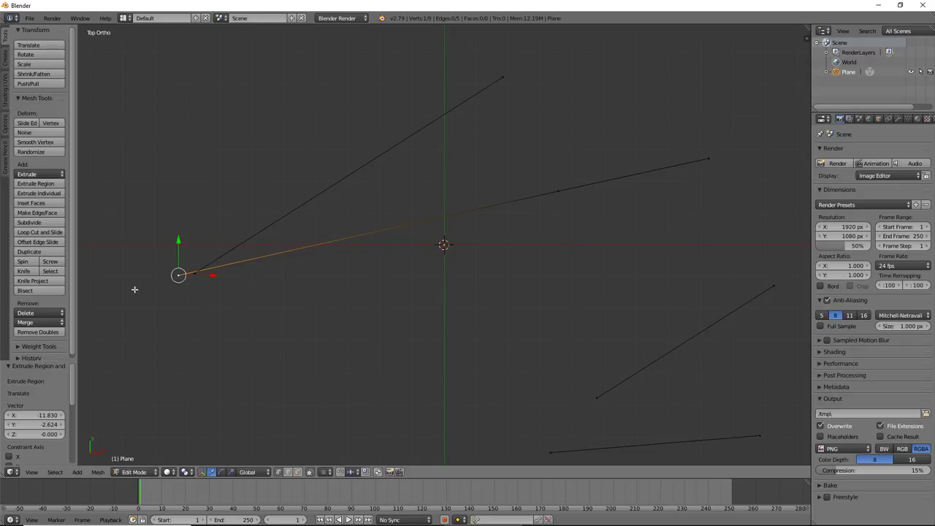
pyautogui.hotkey('shift', 'v')
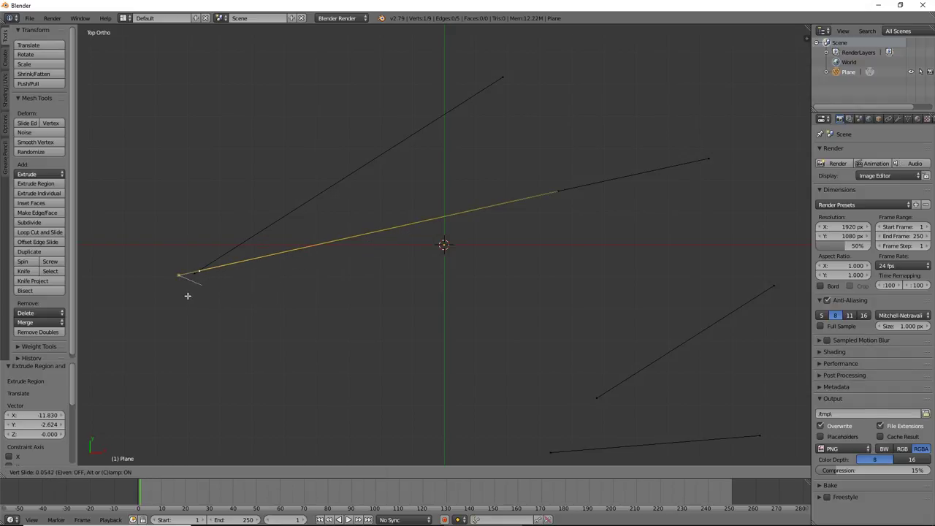
pyautogui.click(184, 296)
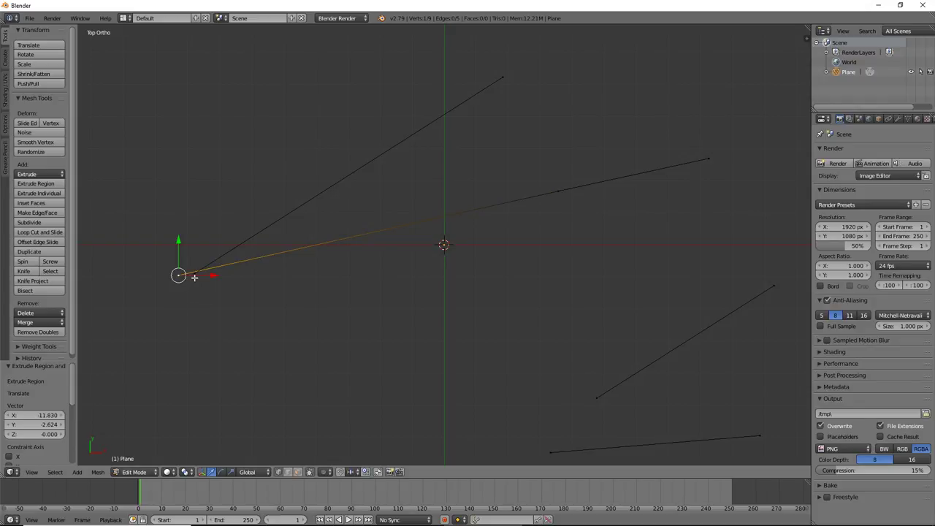
pyautogui.hotkey('ctrl', 'z')
pyautogui.rightClick(555, 191)
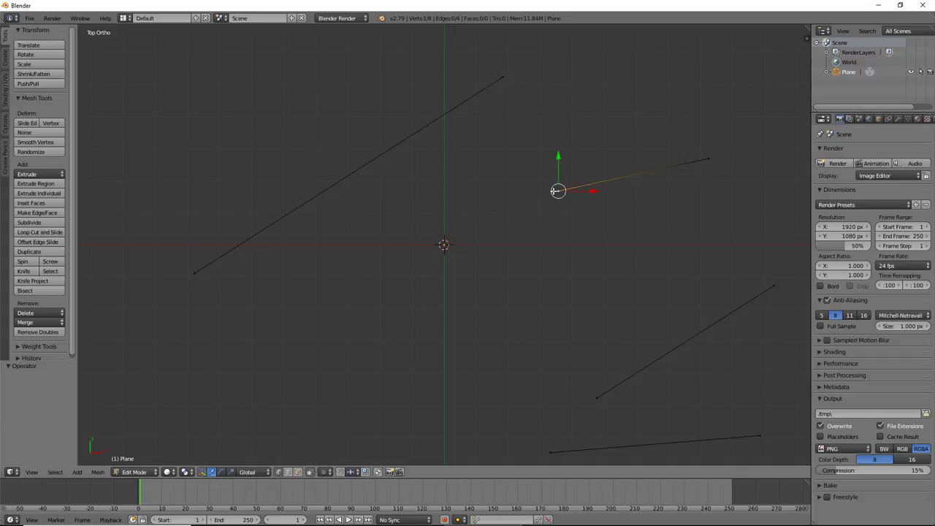
pyautogui.rightClick(193, 272)
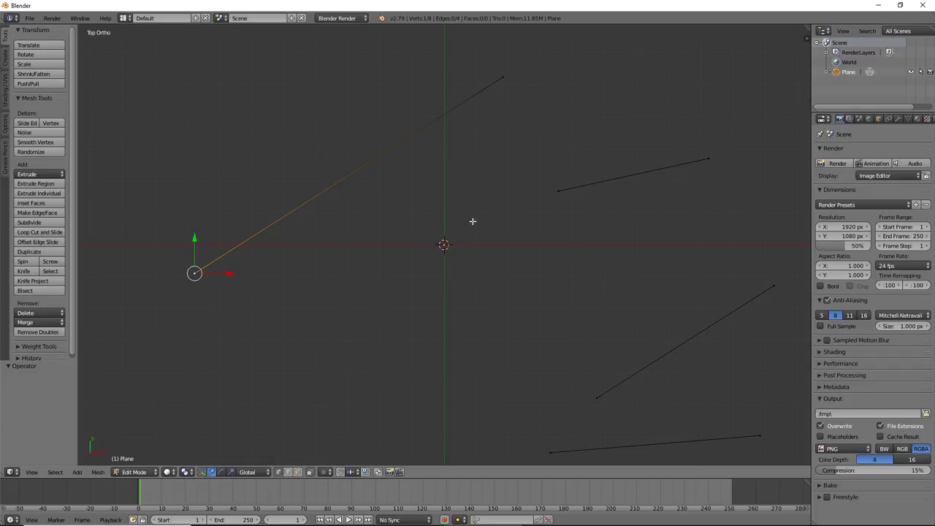
# - Extend the short upper-right edge and long left edge to their intersection with TinyCAD VTX AUTO
pyautogui.hotkey('ctrl', 'Tab')
pyautogui.click(561, 194)
pyautogui.rightClick(585, 185)
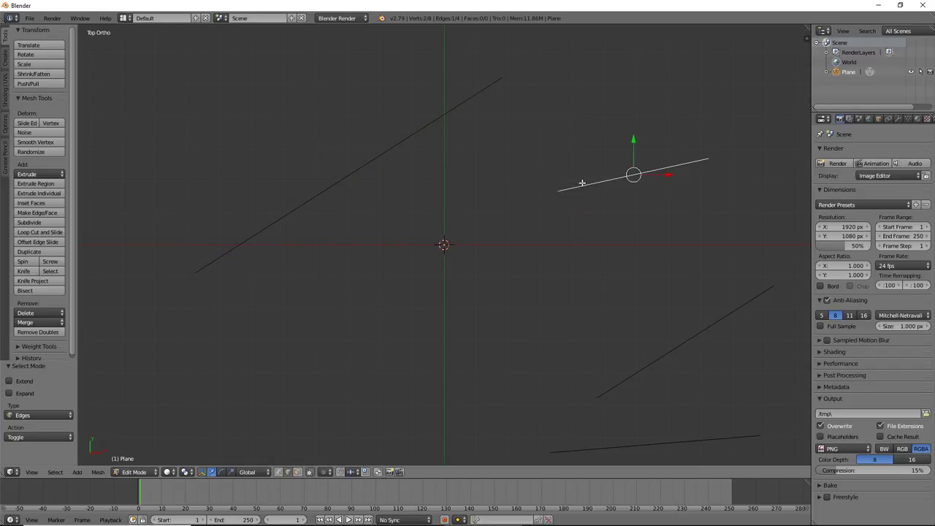
pyautogui.keyDown('shift'); pyautogui.rightClick(387, 132); pyautogui.keyUp('shift')
pyautogui.press('w')
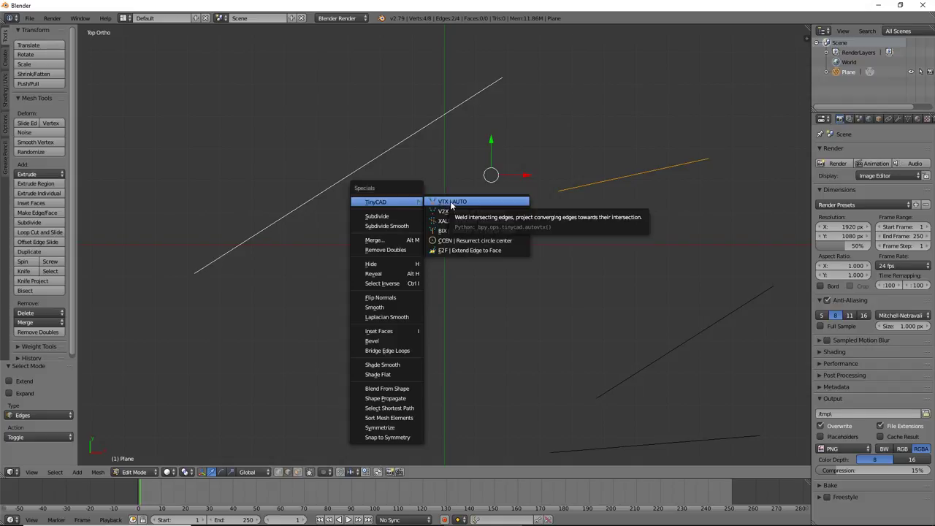
pyautogui.click(451, 203)
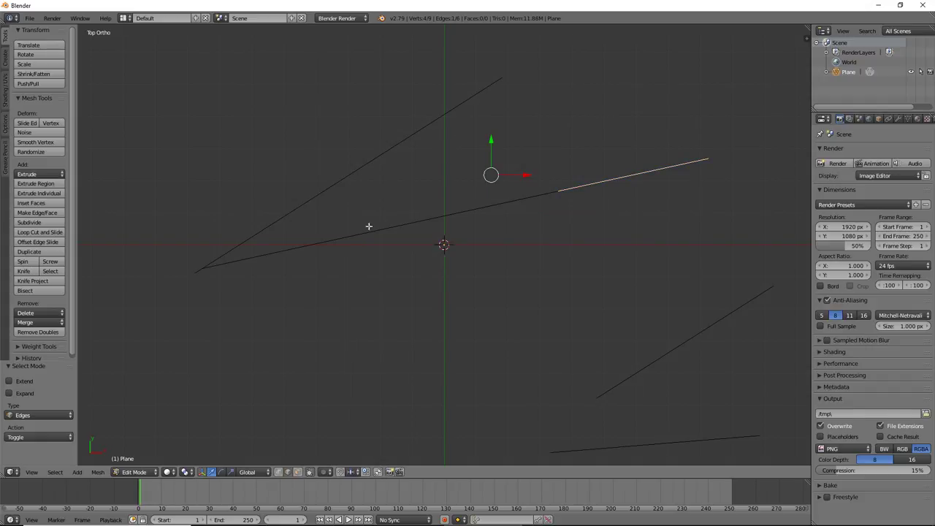
pyautogui.hotkey('ctrl', 'Tab')
# - Dissolve the joint vertex on the upper-right line so it becomes one straight line
pyautogui.click(186, 258)
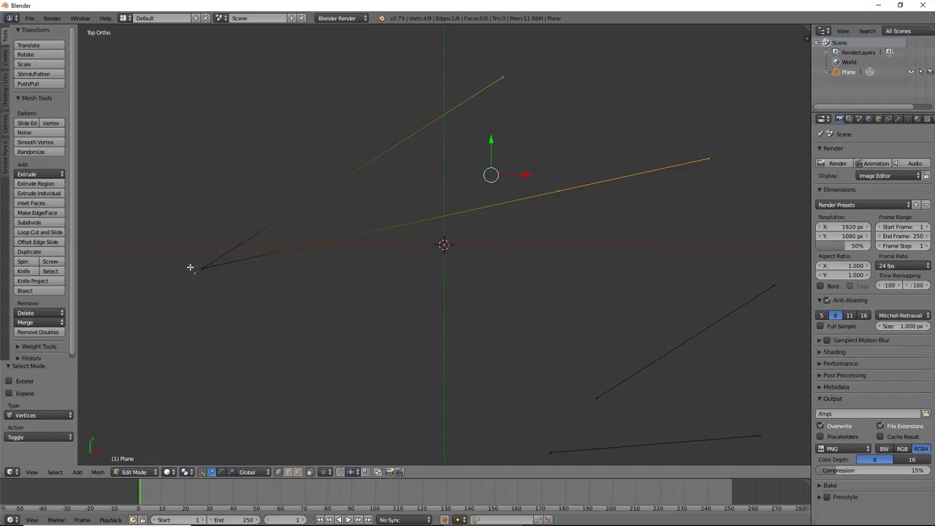
pyautogui.rightClick(200, 268)
pyautogui.press('g')
pyautogui.press('Escape')
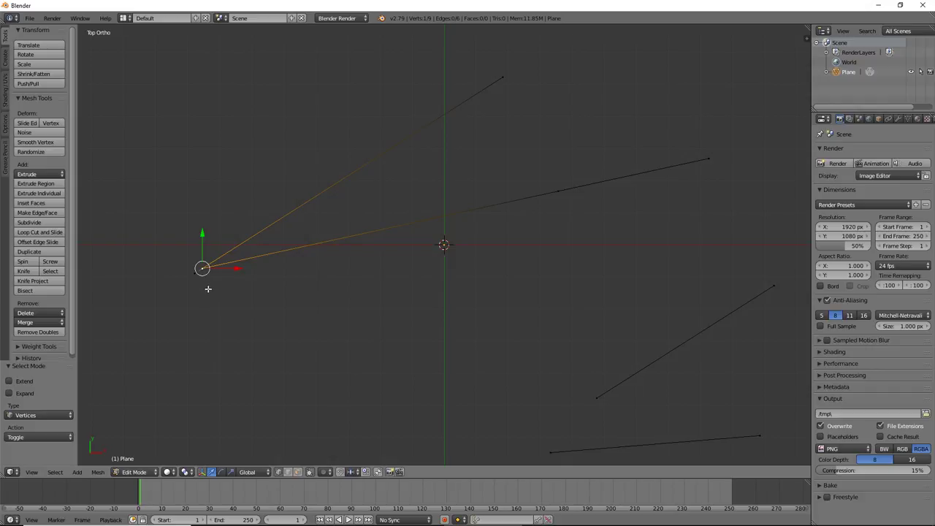
pyautogui.rightClick(560, 189)
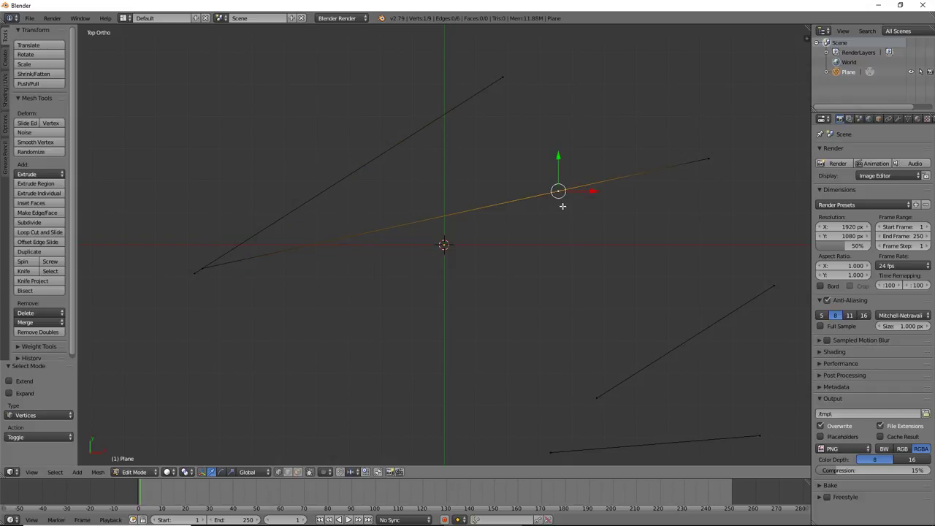
pyautogui.hotkey('ctrl', 'x')
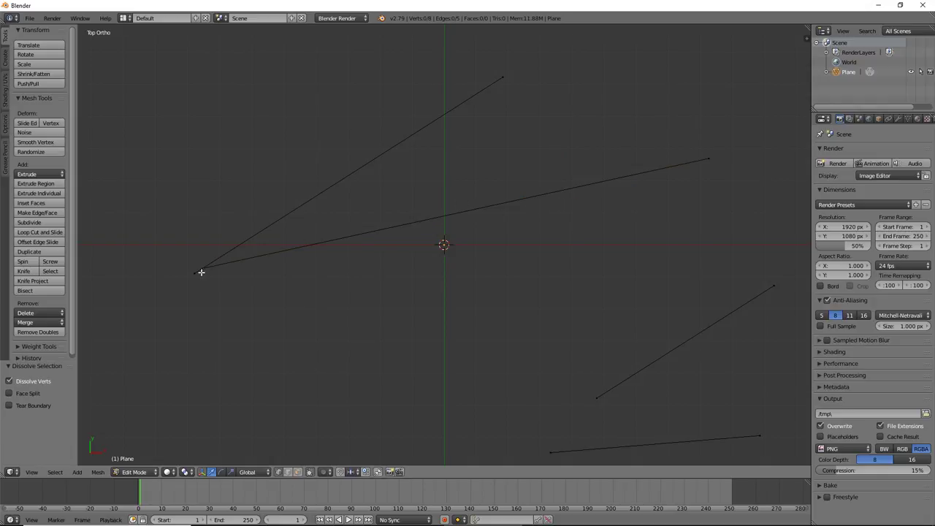
# - Delete the stray vertex at the left corner, leaving the corner where the lines meet selected
pyautogui.rightClick(195, 274)
pyautogui.press('x')
pyautogui.click(197, 272)
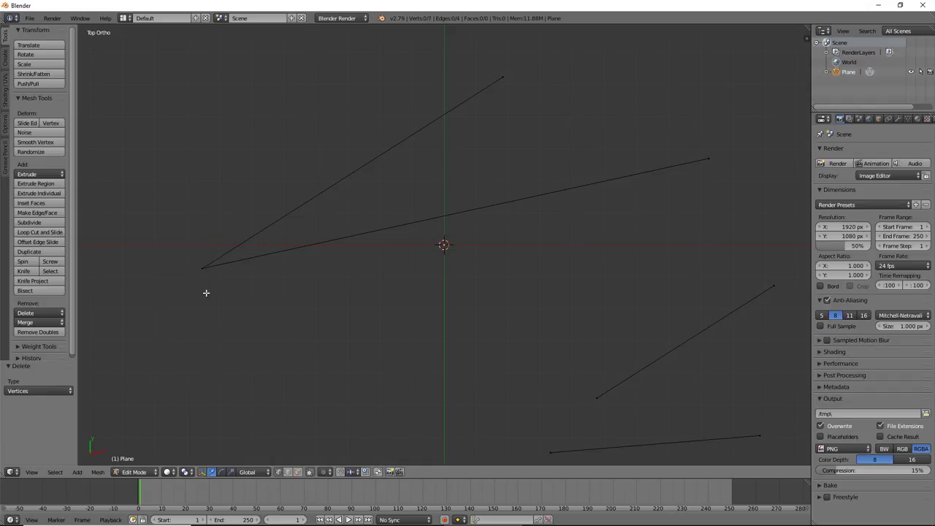
pyautogui.rightClick(199, 266)
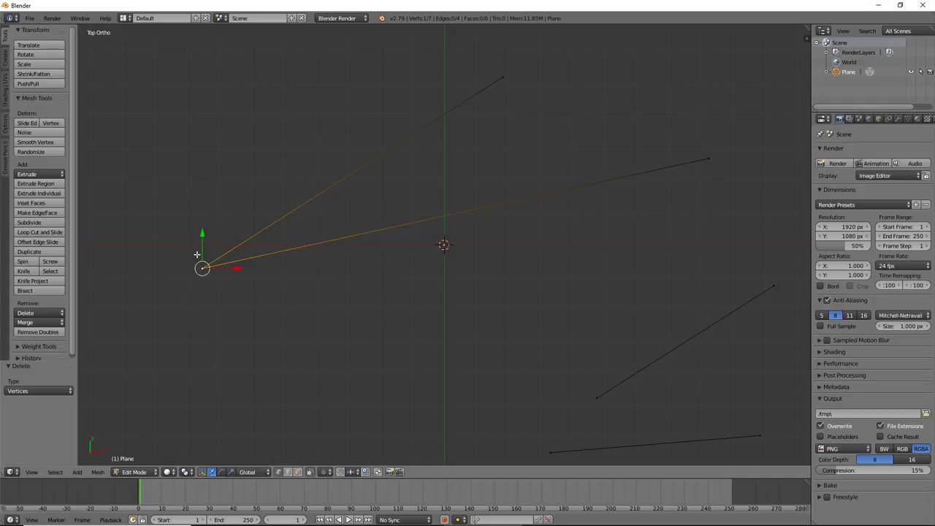
# - In edge mode, select the upper and lower lines meeting at the left point
pyautogui.hotkey('ctrl', 'Tab')
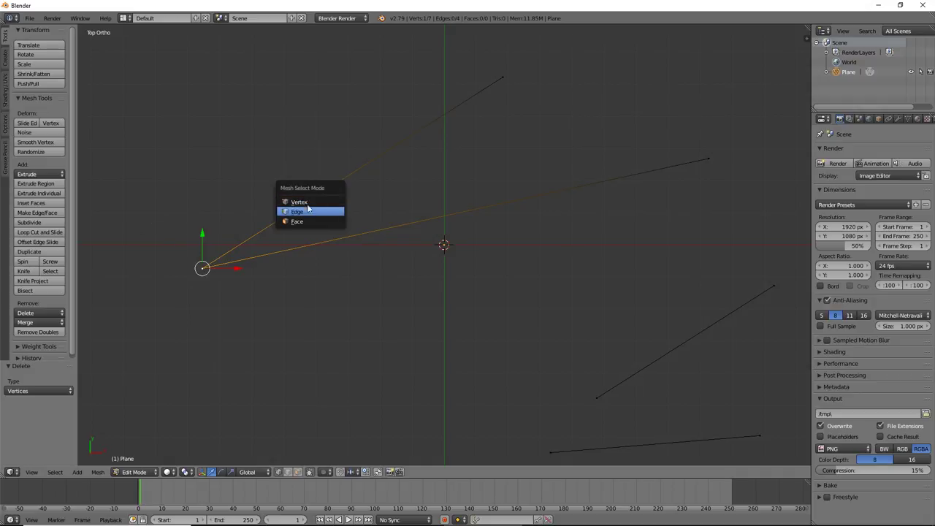
pyautogui.click(307, 203)
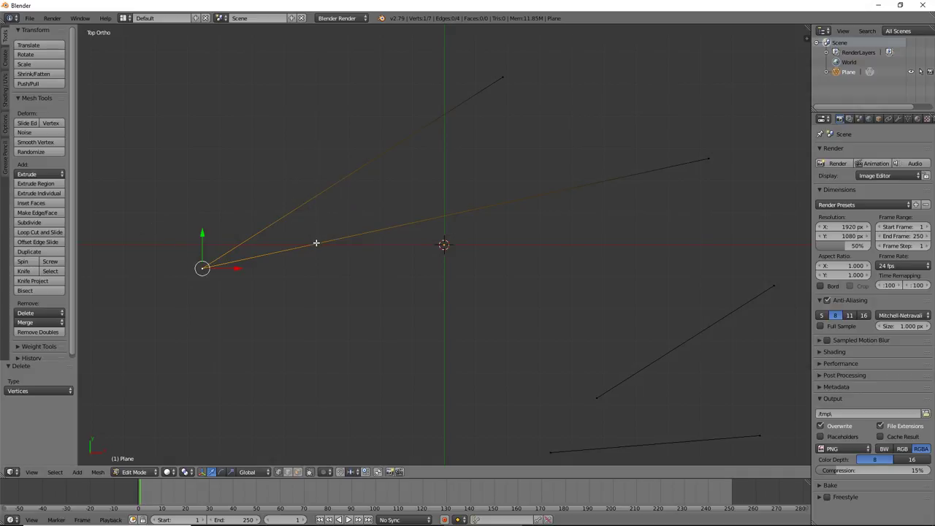
pyautogui.hotkey('ctrl', 'Tab')
pyautogui.click(309, 214)
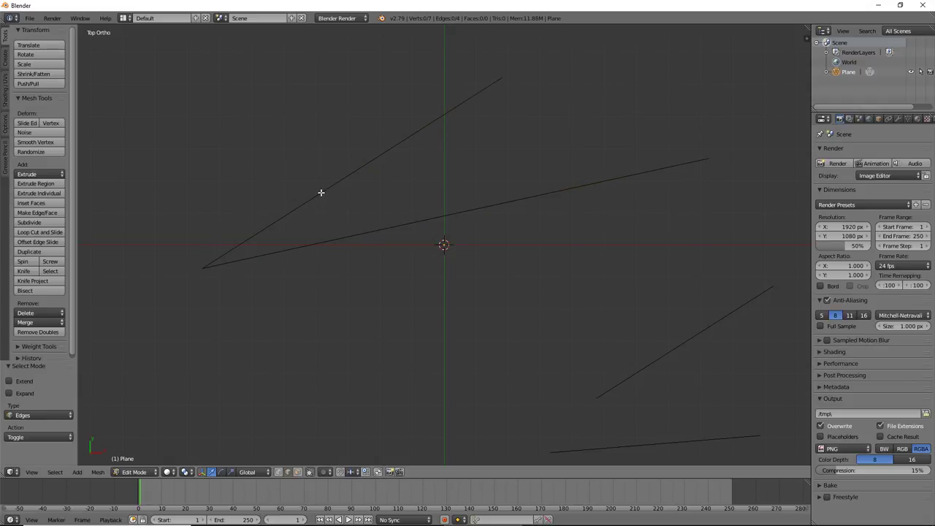
pyautogui.rightClick(322, 192)
pyautogui.keyDown('shift'); pyautogui.rightClick(336, 237); pyautogui.keyUp('shift')
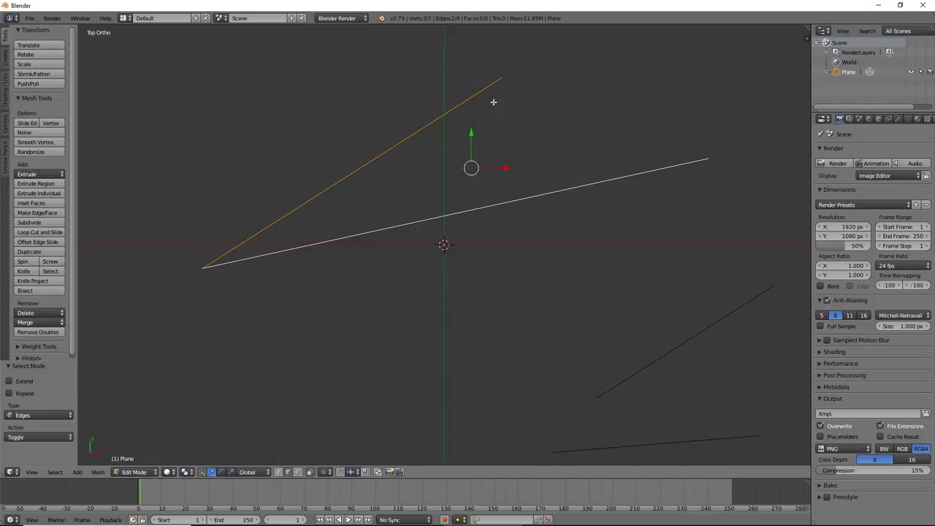
# - Join the upper line's top end and the lower line's right end with a new edge
pyautogui.rightClick(495, 80)
pyautogui.hotkey('ctrl', 'Tab')
pyautogui.click(483, 76)
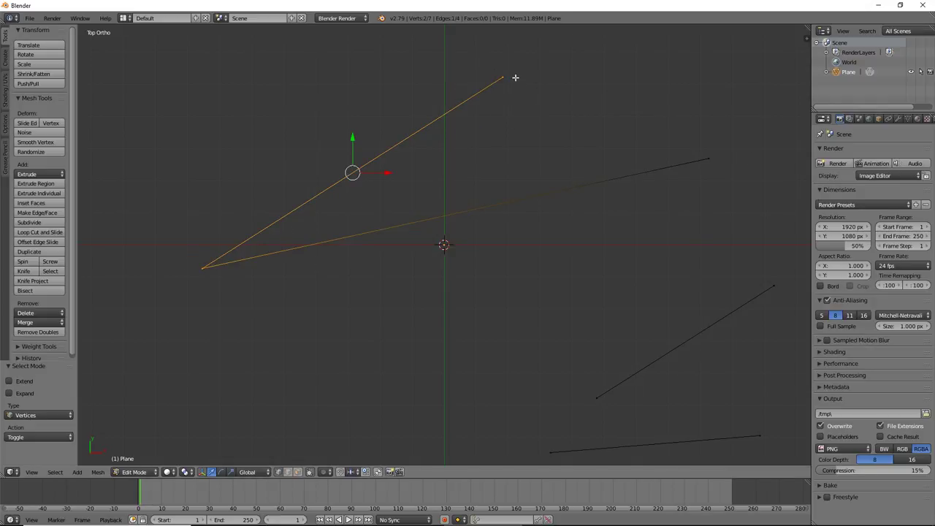
pyautogui.rightClick(503, 78)
pyautogui.keyDown('shift'); pyautogui.rightClick(712, 159); pyautogui.keyUp('shift')
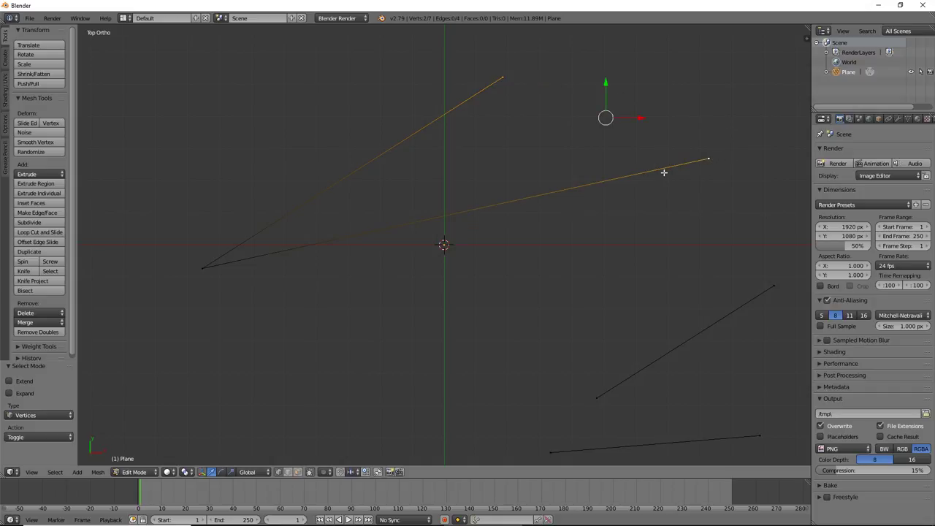
pyautogui.press('f')
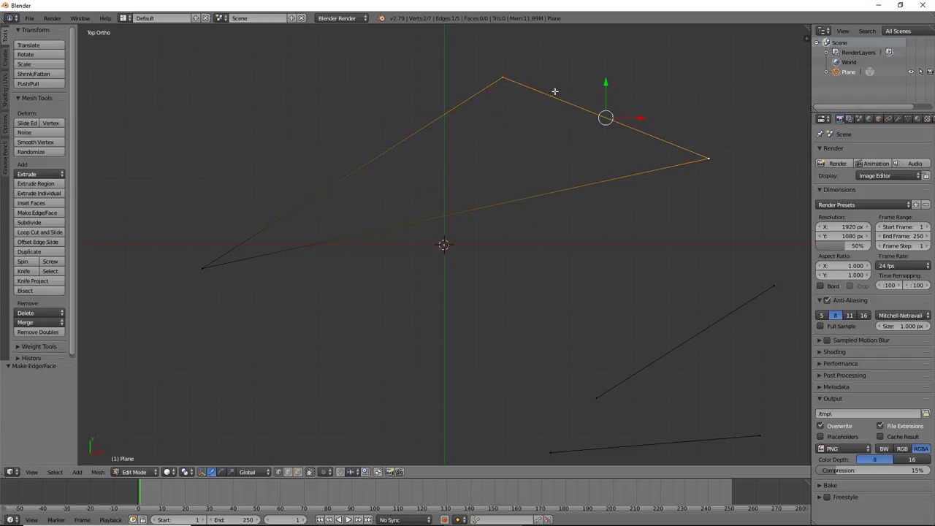
pyautogui.rightClick(203, 267)
pyautogui.hotkey('ctrl', 'Tab')
# - Add a TinyCAD BIX bisector between the upper and lower edges at the left corner
pyautogui.click(231, 260)
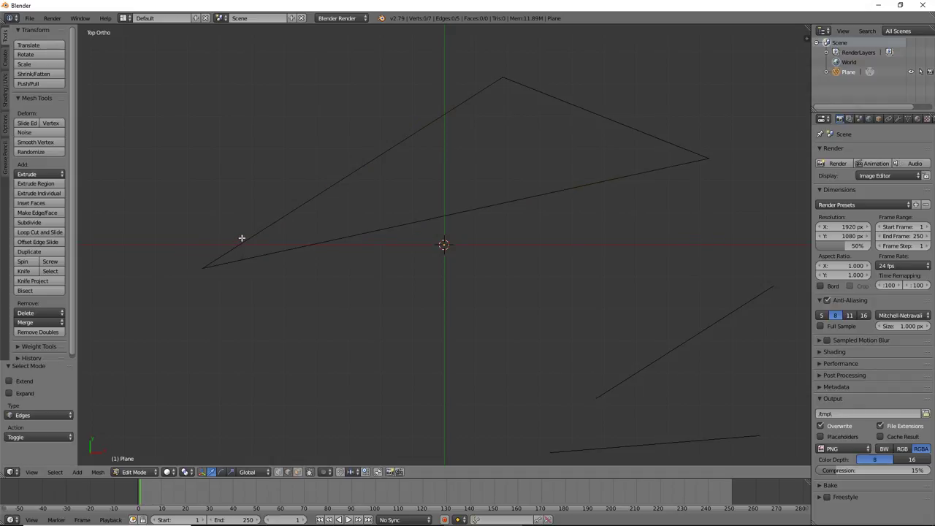
pyautogui.keyDown('shift'); pyautogui.rightClick(259, 254); pyautogui.keyUp('shift')
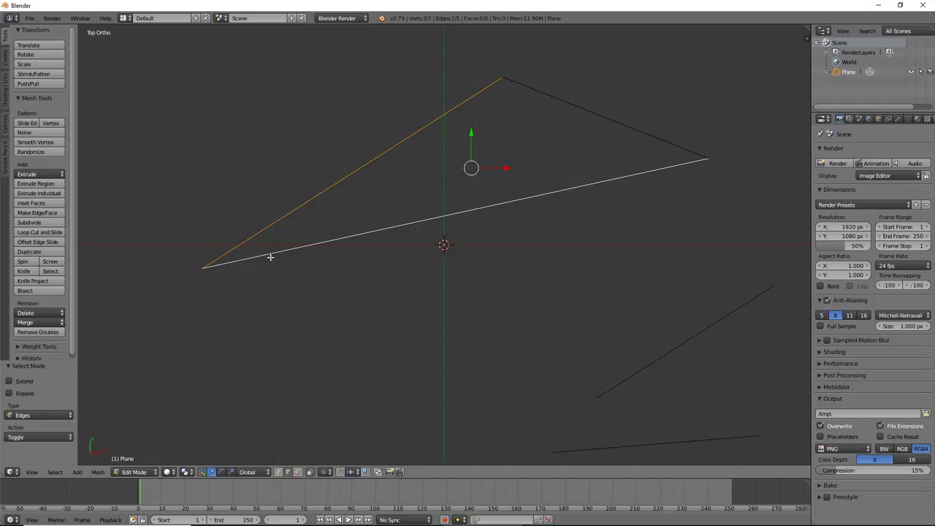
pyautogui.press('w')
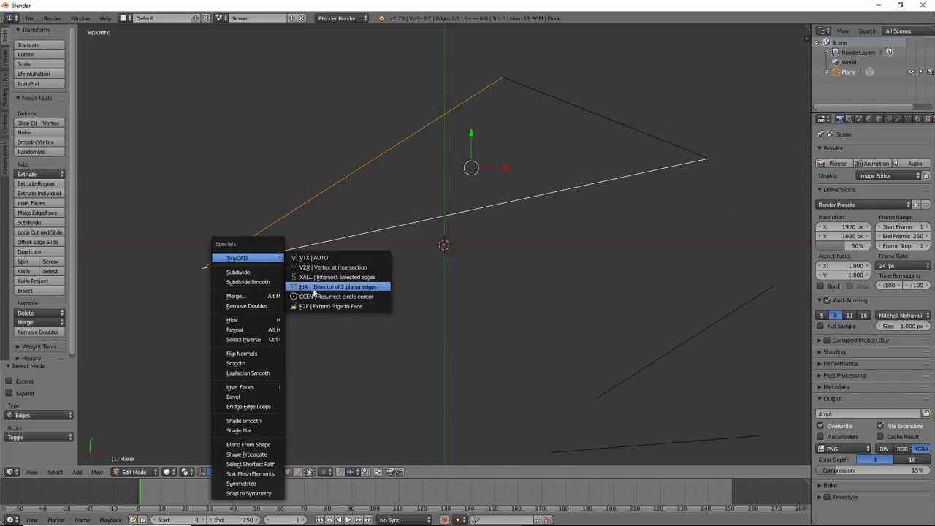
pyautogui.click(313, 287)
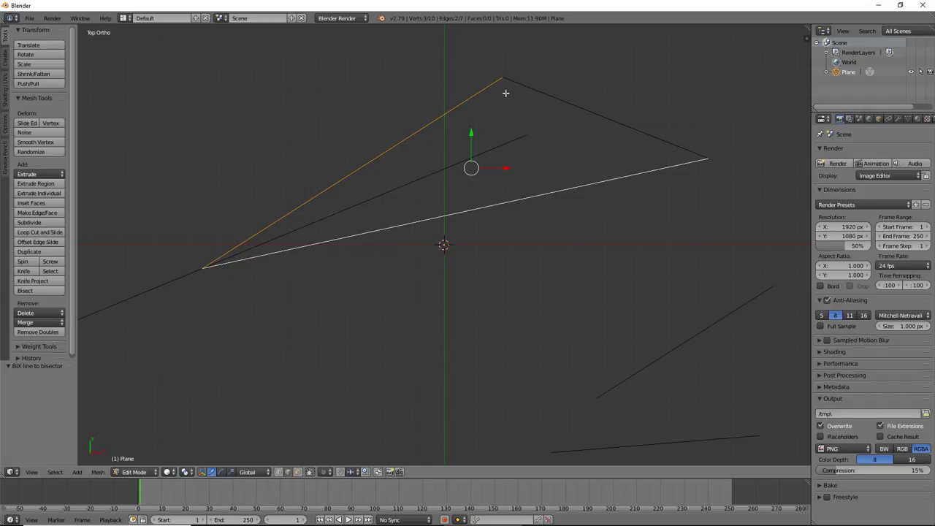
# - Select the upper-left edge and the right edge meeting at the top corner
pyautogui.rightClick(483, 90)
pyautogui.keyDown('shift'); pyautogui.rightClick(525, 80); pyautogui.keyUp('shift')
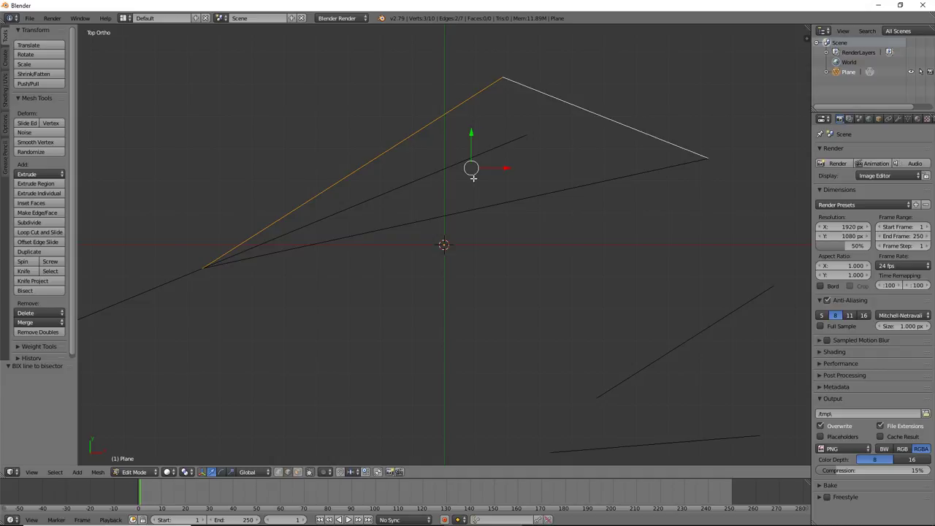
pyautogui.press('w')
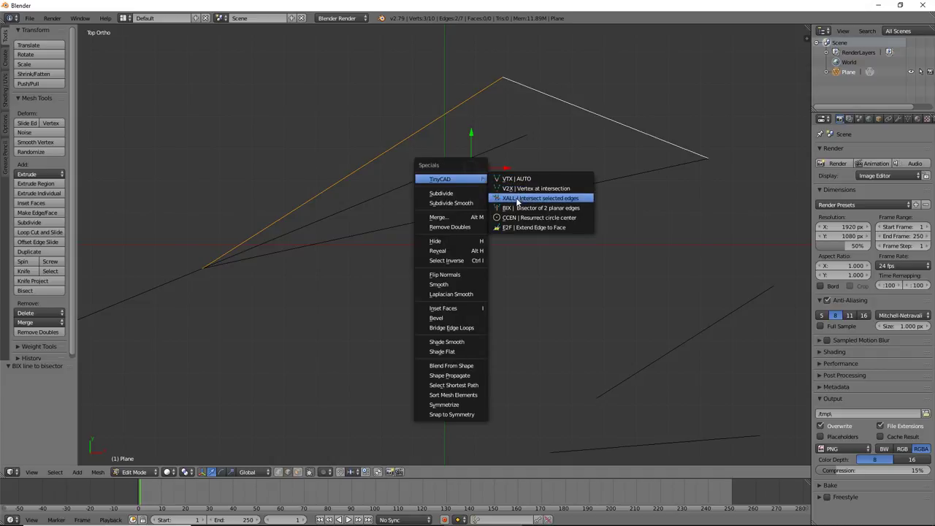
# - Add the top corner bisector, then select the upper-left and lower edges
pyautogui.click(519, 208)
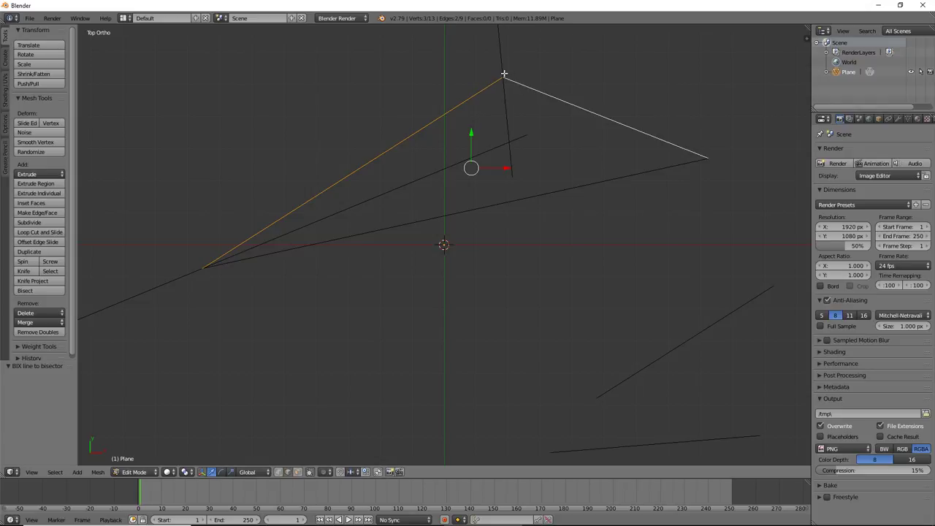
pyautogui.rightClick(225, 254)
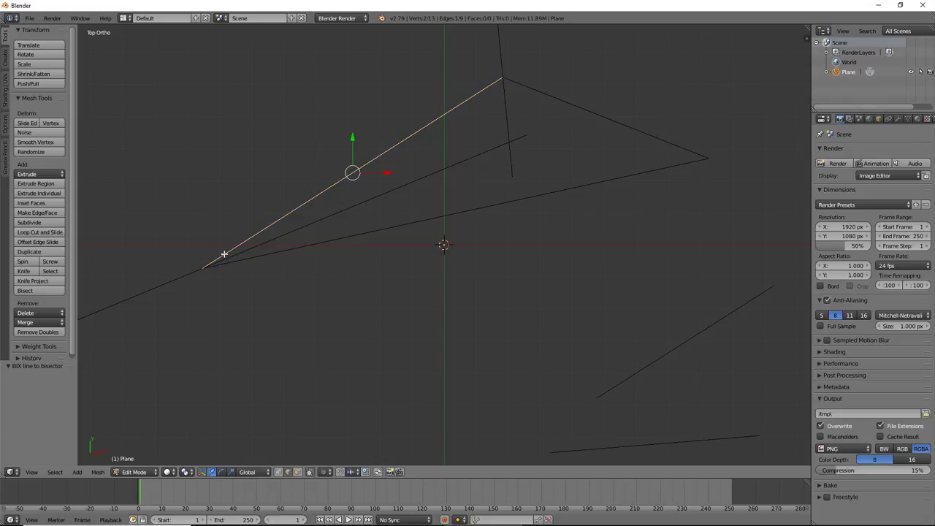
pyautogui.keyDown('shift'); pyautogui.rightClick(234, 261); pyautogui.keyUp('shift')
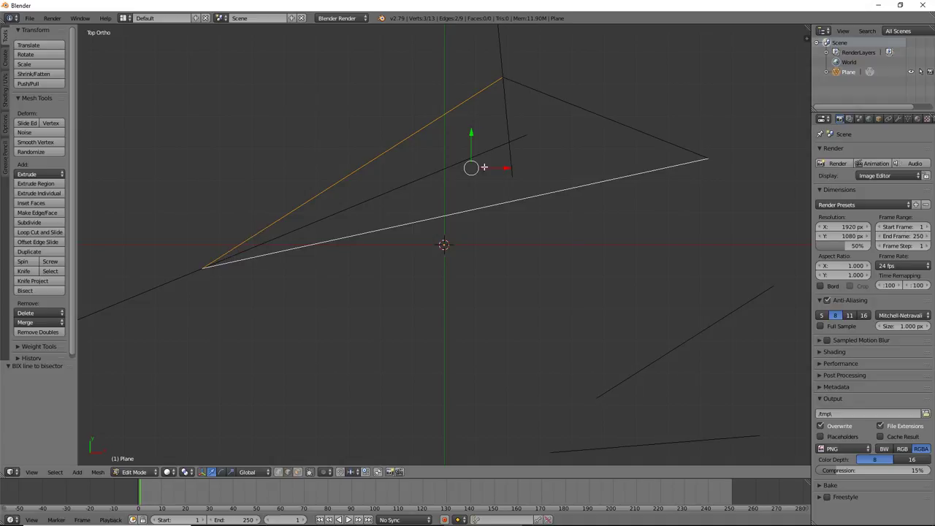
# - Try a bisector at the right corner, undo it, and select the top corner's bisector
pyautogui.click(548, 94)
pyautogui.keyDown('shift'); pyautogui.click(563, 183); pyautogui.keyUp('shift')
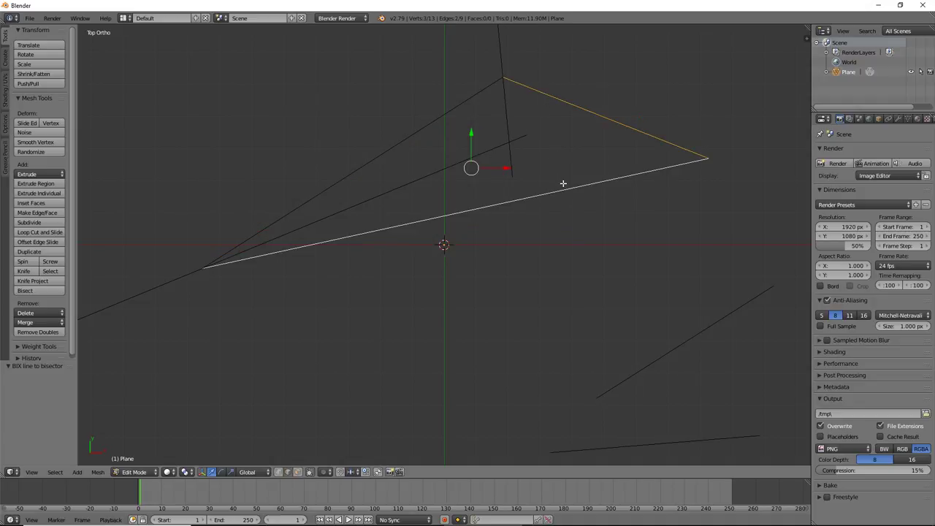
pyautogui.press('w')
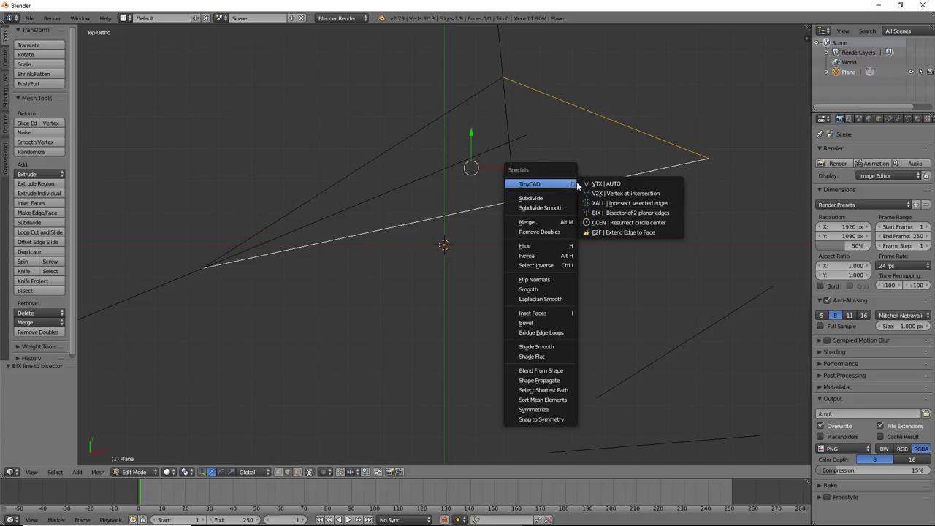
pyautogui.click(603, 212)
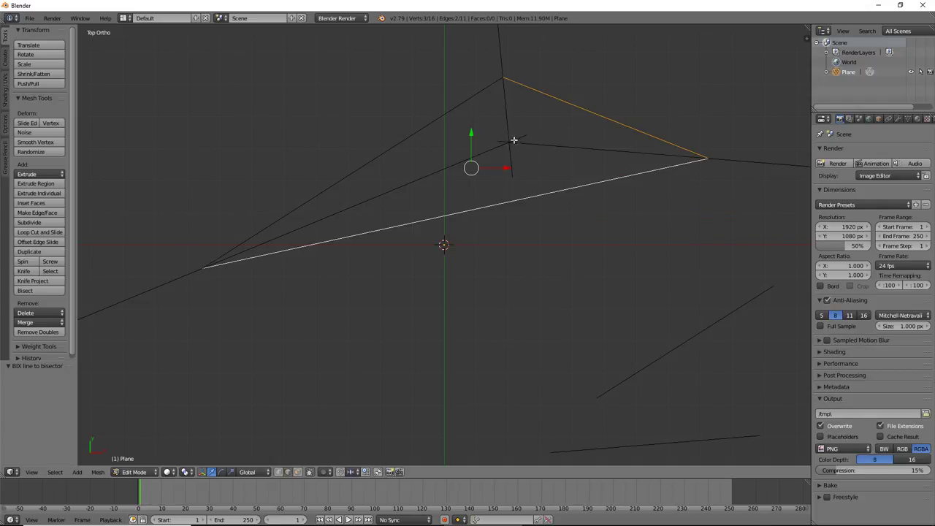
pyautogui.hotkey('ctrl', 'z')
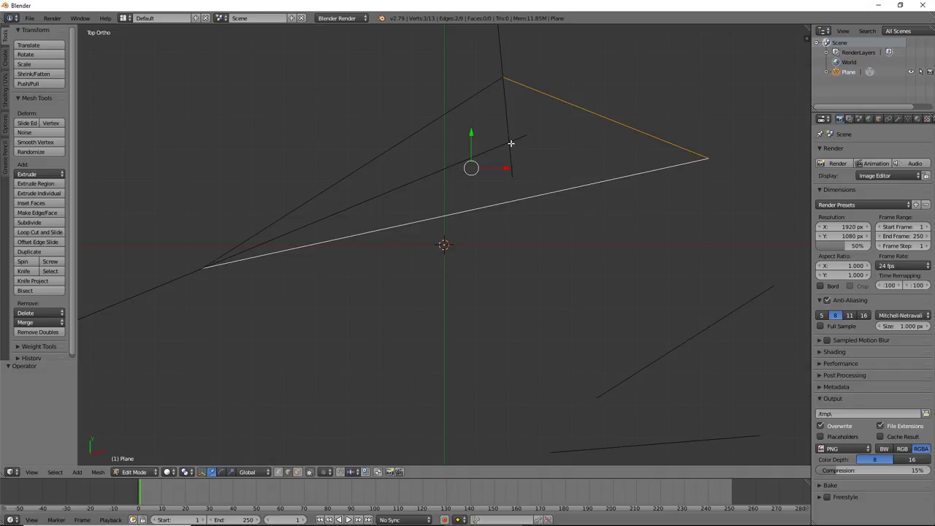
pyautogui.rightClick(510, 142)
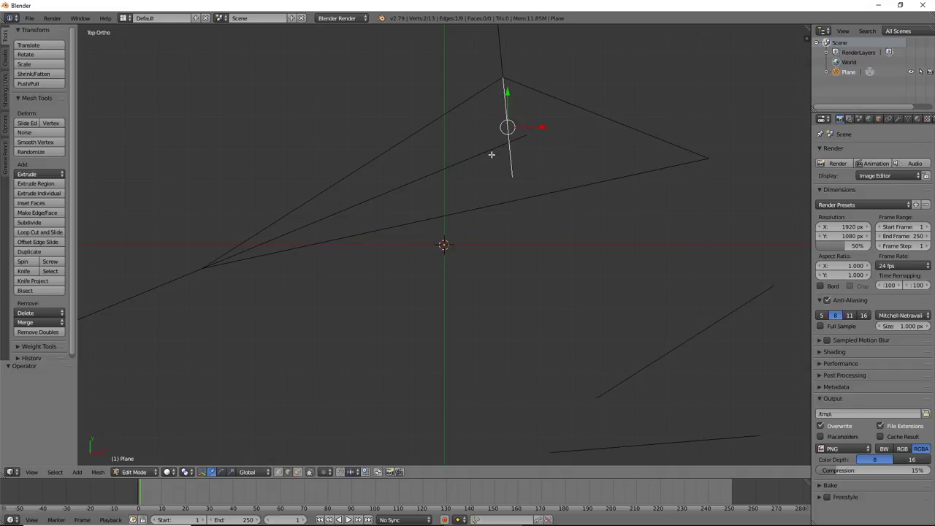
# - Return to the top view, pan toward the bisectors' crossing, and switch to edge selection
pyautogui.keyDown('shift'); pyautogui.rightClick(492, 152); pyautogui.keyUp('shift')
pyautogui.moveTo(533, 153)
pyautogui.mouseDown(button='middle')
pyautogui.moveTo(507, 214)
pyautogui.moveTo(518, 265)
pyautogui.moveTo(511, 173)
pyautogui.moveTo(492, 150)
pyautogui.moveTo(463, 176)
pyautogui.moveTo(607, 208)
pyautogui.moveTo(618, 169)
pyautogui.moveTo(620, 251)
pyautogui.moveTo(628, 243)
pyautogui.mouseUp(button='middle')
pyautogui.press('KP_7')
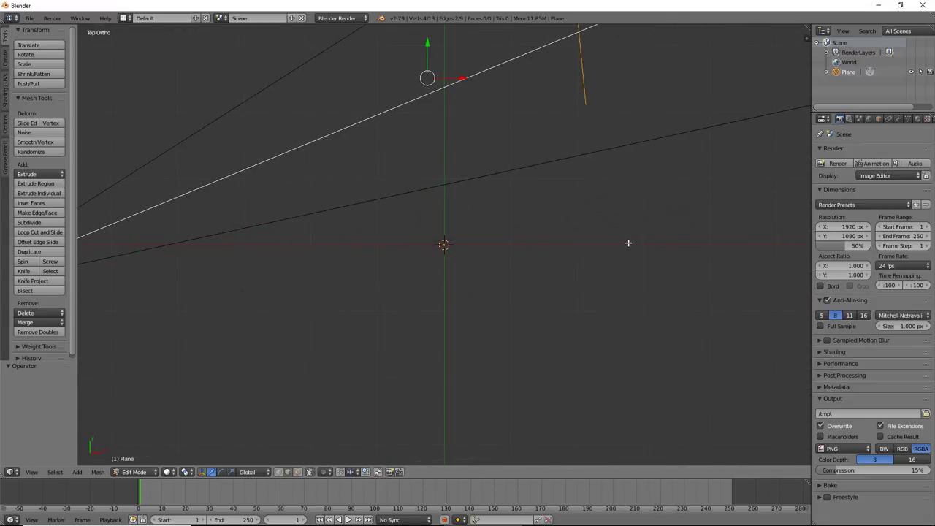
pyautogui.keyDown('shift'); pyautogui.moveTo(592, 183); pyautogui.dragTo(493, 390, button='middle'); pyautogui.keyUp('shift')
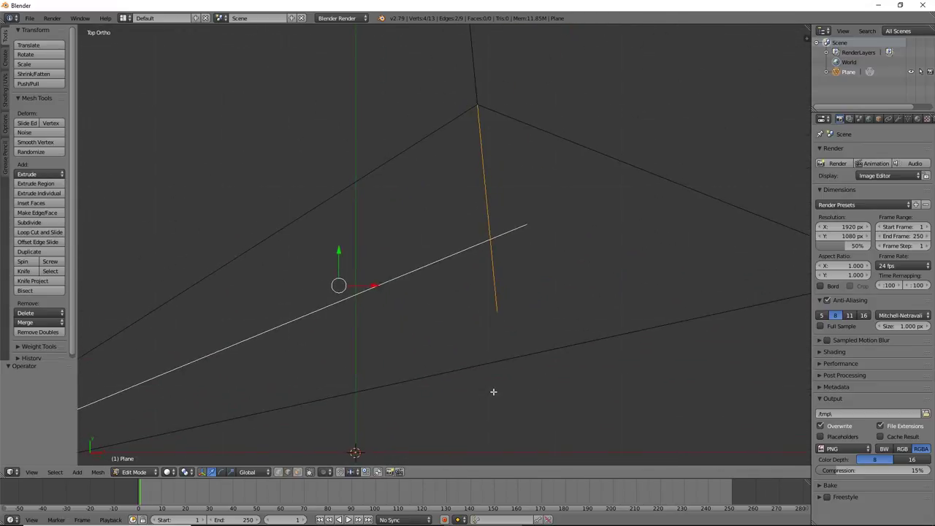
pyautogui.hotkey('ctrl', 'Tab')
pyautogui.click(480, 239)
# - Select both the left-corner bisector and the top bisector edges
pyautogui.rightClick(493, 239)
pyautogui.press('g')
pyautogui.click(463, 244)
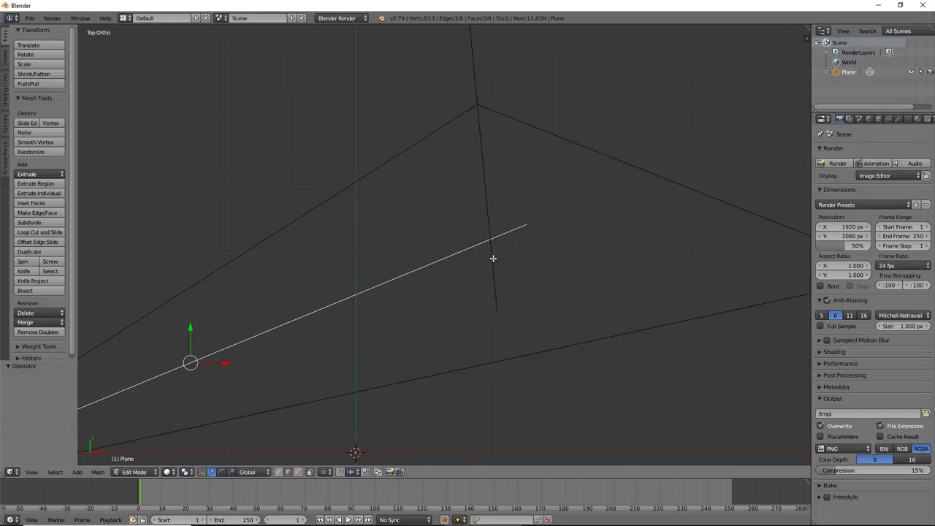
pyautogui.keyDown('shift'); pyautogui.rightClick(493, 259); pyautogui.keyUp('shift')
pyautogui.rightClick(489, 239)
pyautogui.keyDown('shift'); pyautogui.rightClick(490, 226); pyautogui.keyUp('shift')
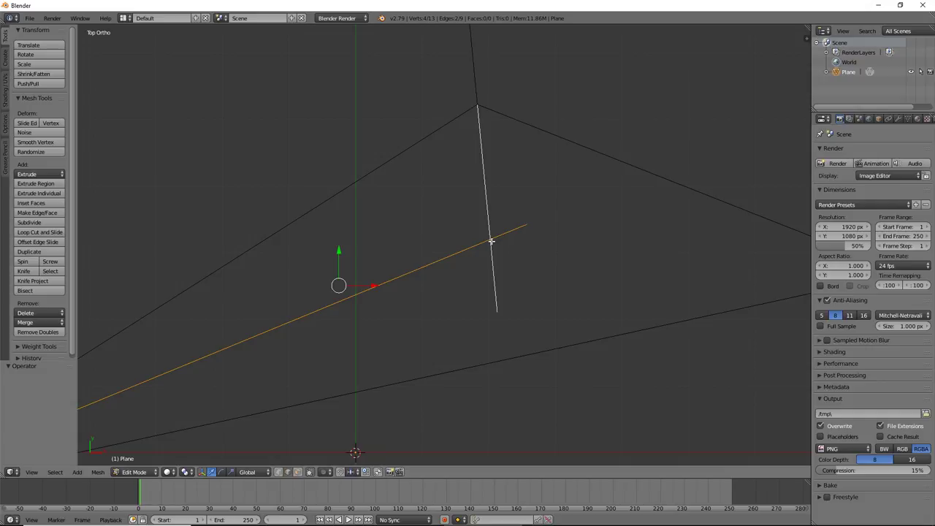
pyautogui.click(487, 214)
pyautogui.keyDown('shift'); pyautogui.click(470, 248); pyautogui.keyUp('shift')
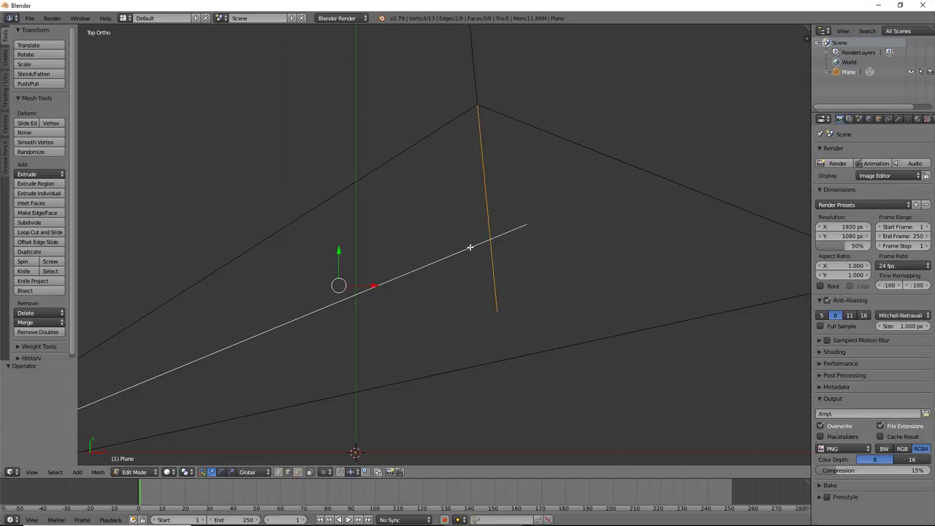
# - Zoom in on the crossing and bring up the W specials menu for TinyCAD
pyautogui.scroll(-4, 470, 248)
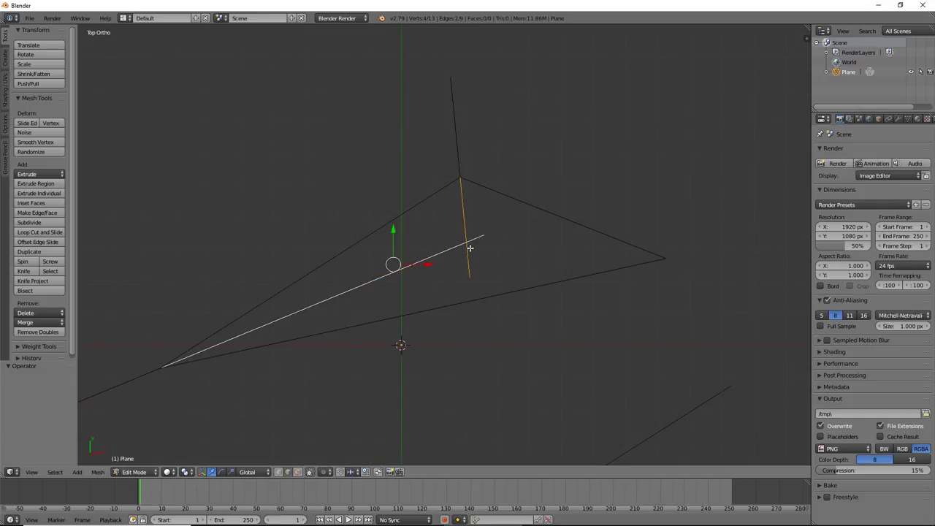
pyautogui.scroll(2, 470, 246)
pyautogui.scroll(3, 468, 253)
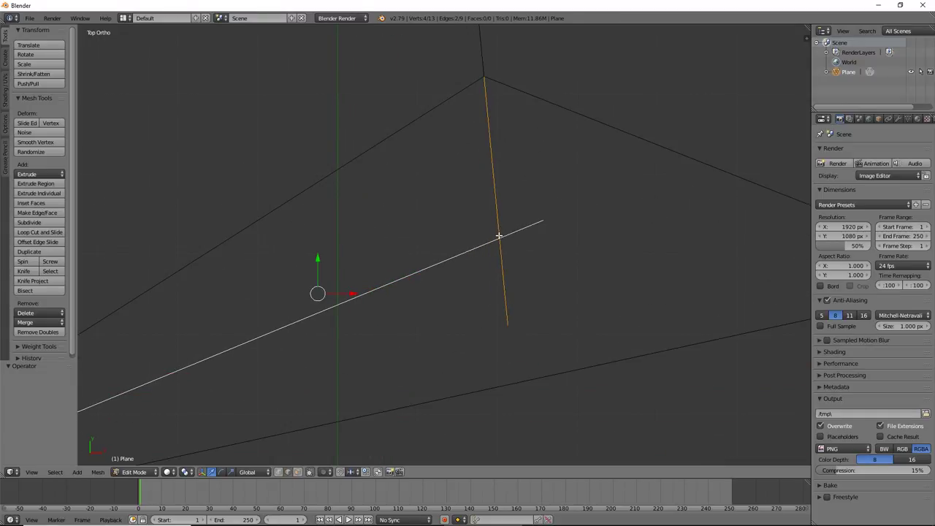
pyautogui.press('w')
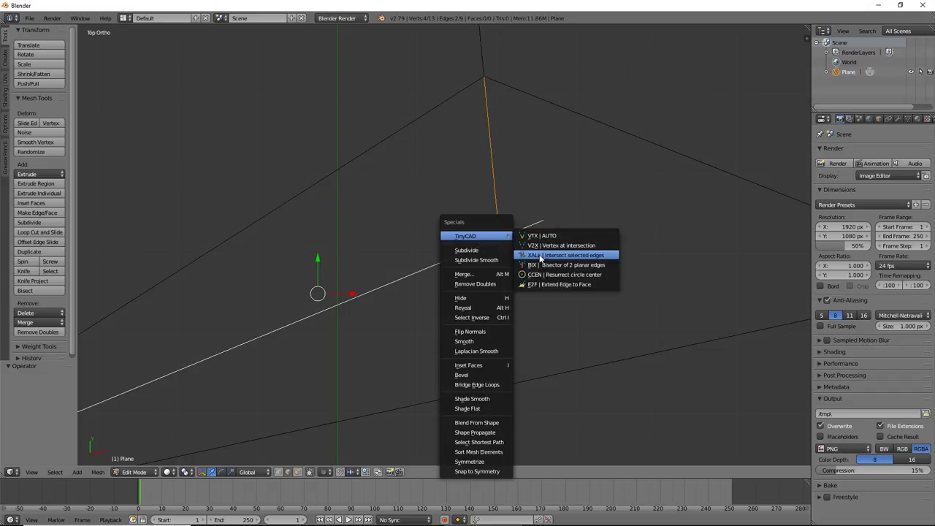
# - Intersect the two bisectors with TinyCAD so they share a vertex at their crossing
pyautogui.click(540, 255)
pyautogui.rightClick(501, 241)
pyautogui.hotkey('ctrl', 'Tab')
pyautogui.click(488, 226)
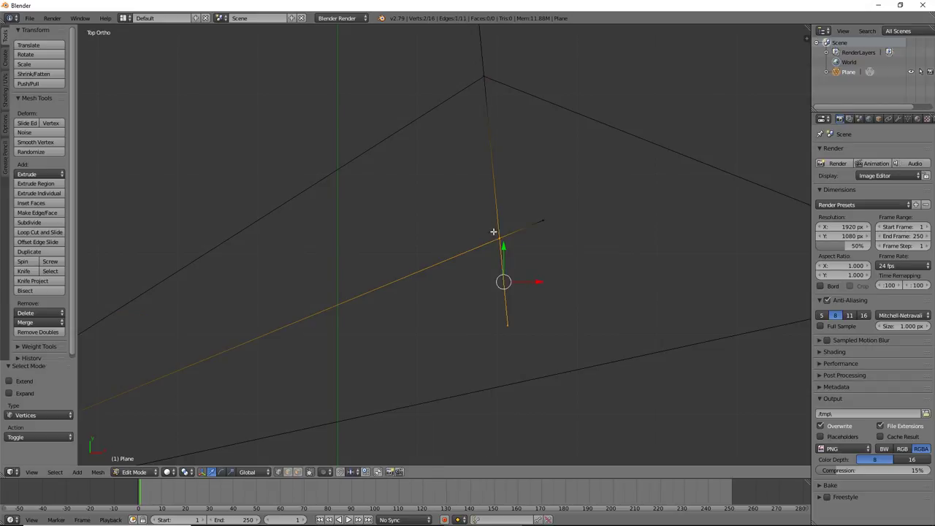
pyautogui.rightClick(500, 240)
pyautogui.hotkey('ctrl', 'Tab')
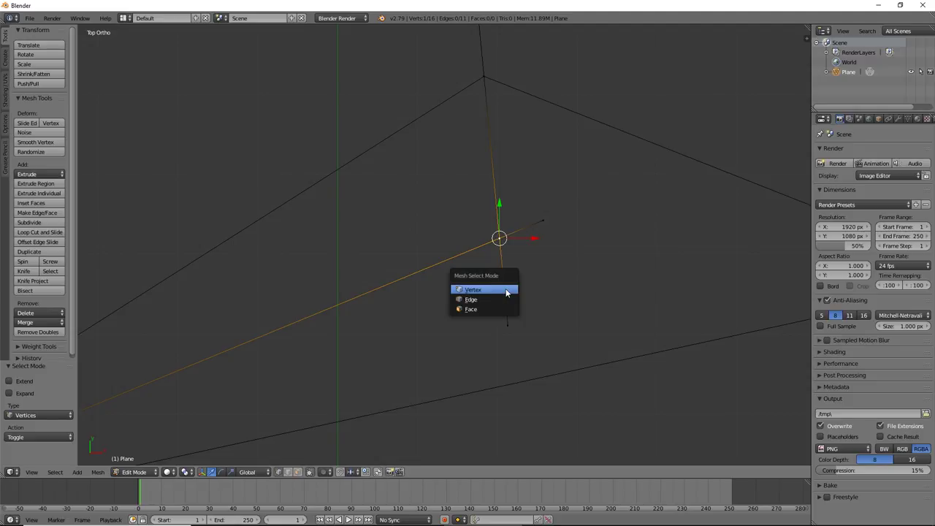
pyautogui.click(491, 299)
# - Select the guide and construction edges, including the long lower-left line, and delete them
pyautogui.rightClick(504, 285)
pyautogui.keyDown('shift'); pyautogui.rightClick(463, 246); pyautogui.keyUp('shift')
pyautogui.keyDown('shift'); pyautogui.rightClick(510, 219); pyautogui.keyUp('shift')
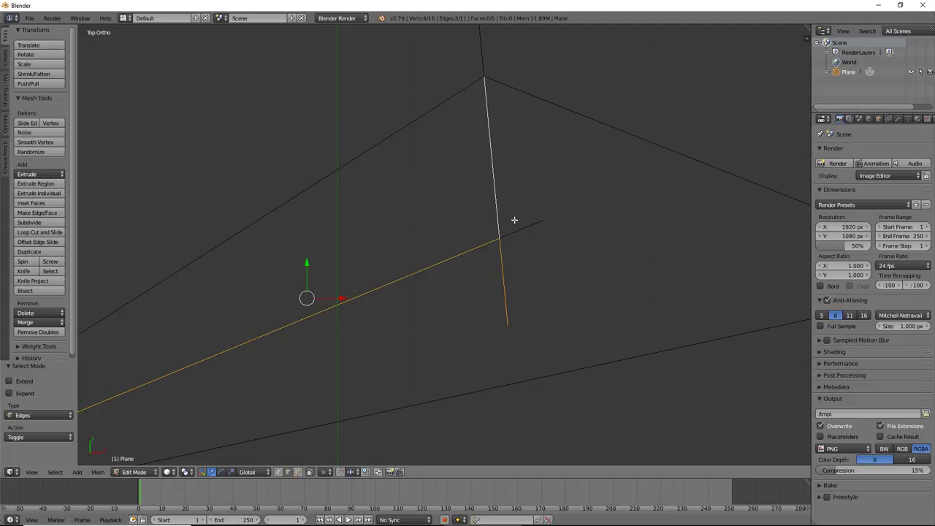
pyautogui.keyDown('shift'); pyautogui.rightClick(504, 235); pyautogui.keyUp('shift')
pyautogui.scroll(-3, 493, 234)
pyautogui.keyDown('shift'); pyautogui.rightClick(462, 95); pyautogui.keyUp('shift')
pyautogui.scroll(-2, 438, 190)
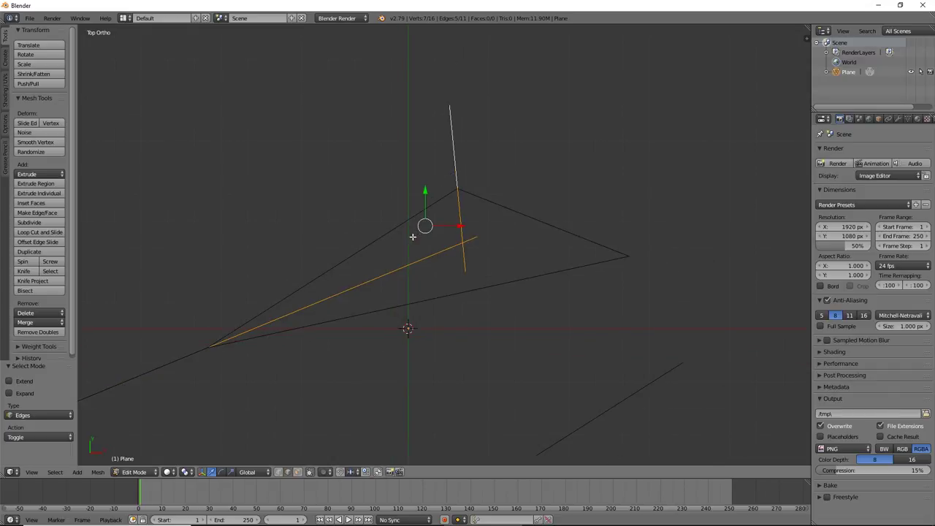
pyautogui.scroll(-1, 413, 236)
pyautogui.keyDown('shift'); pyautogui.rightClick(219, 343); pyautogui.keyUp('shift')
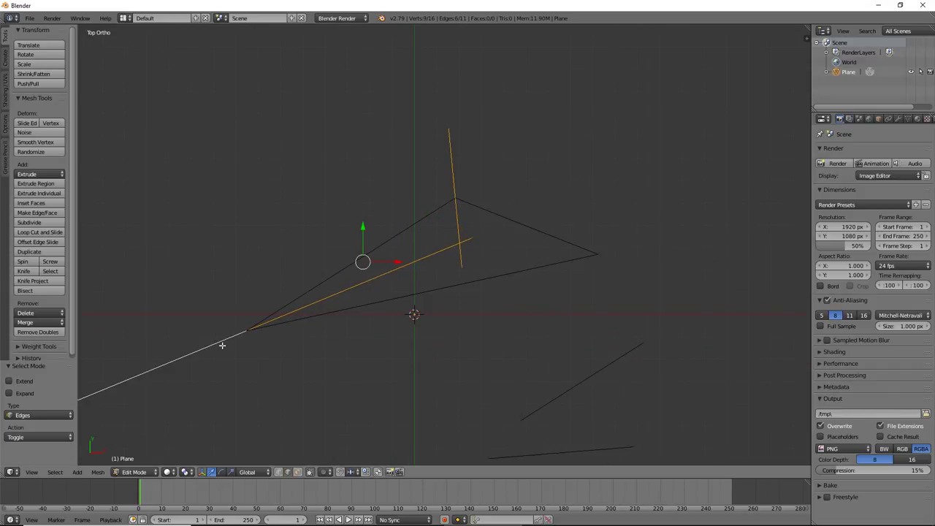
pyautogui.press('x')
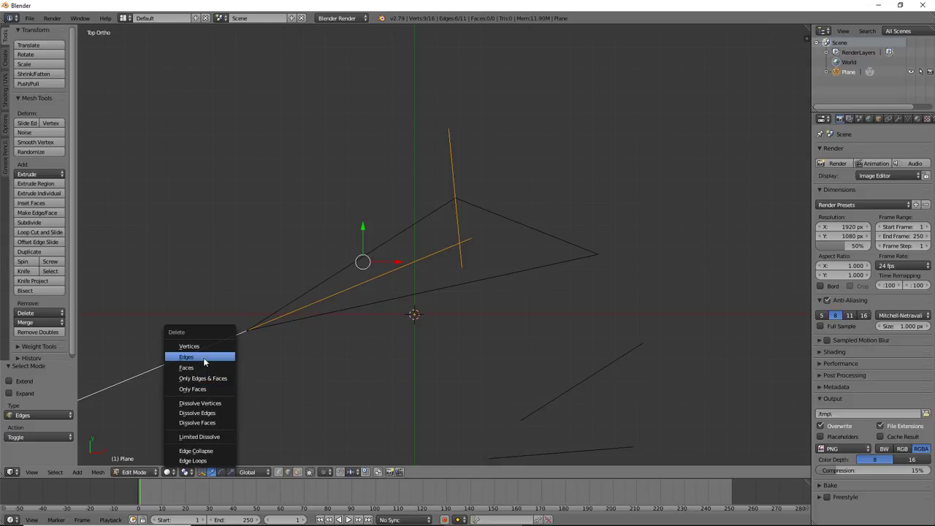
pyautogui.click(204, 357)
pyautogui.scroll(-2, 411, 246)
pyautogui.scroll(2, 463, 244)
# - Return the plane from object mode to edit mode via the mode dropdown, with edge selection active
pyautogui.press('Tab')
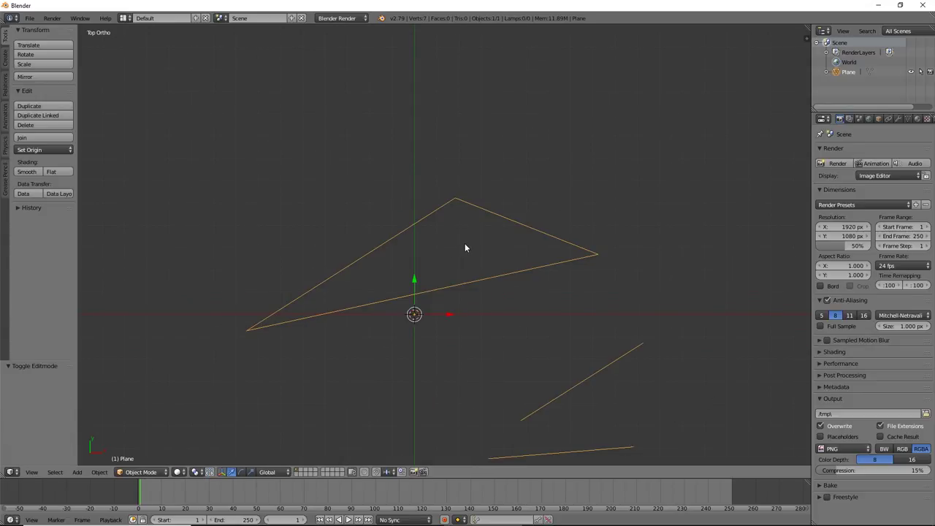
pyautogui.scroll(3, 465, 245)
pyautogui.hotkey('ctrl', 'Tab')
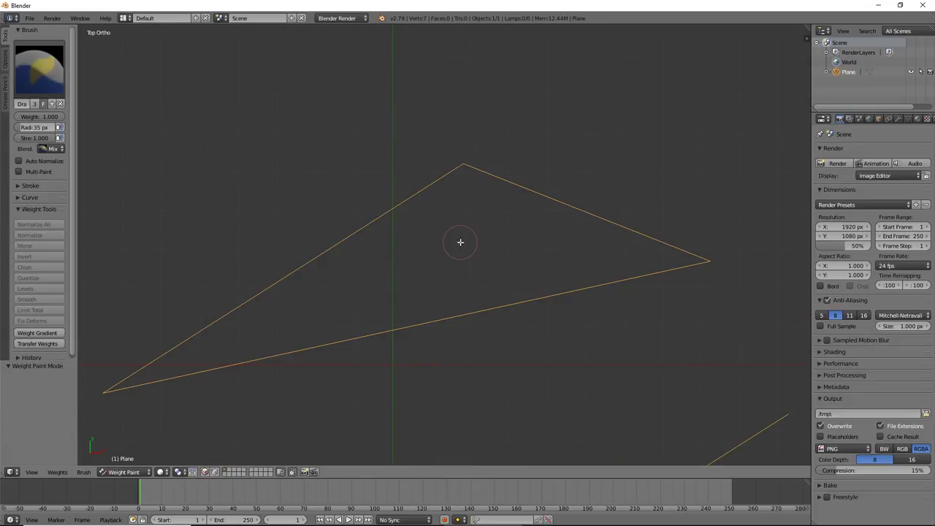
pyautogui.click(119, 472)
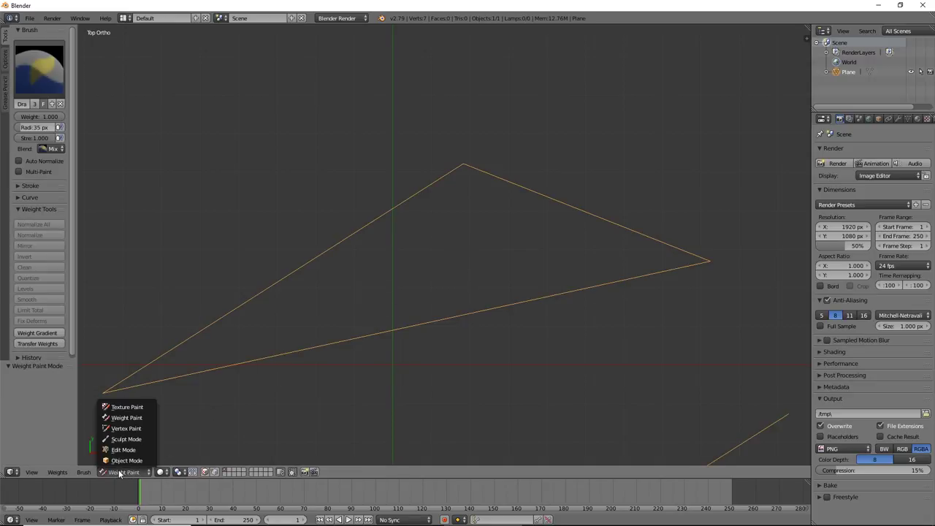
pyautogui.click(126, 457)
pyautogui.press('Tab')
pyautogui.click(130, 472)
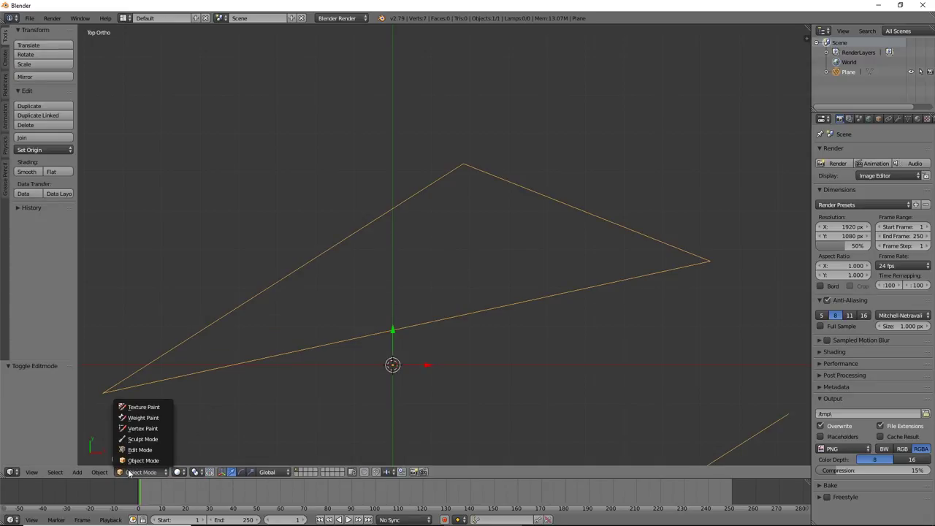
pyautogui.click(135, 451)
pyautogui.hotkey('ctrl', 'Tab')
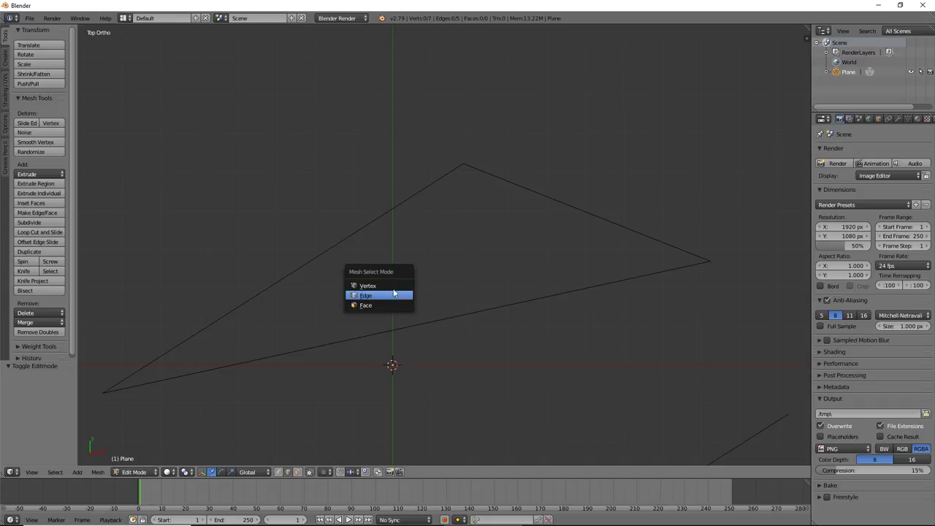
pyautogui.click(383, 284)
# - Restore the guide lines and delete the upper pieces of the vertical guide line
pyautogui.rightClick(476, 233)
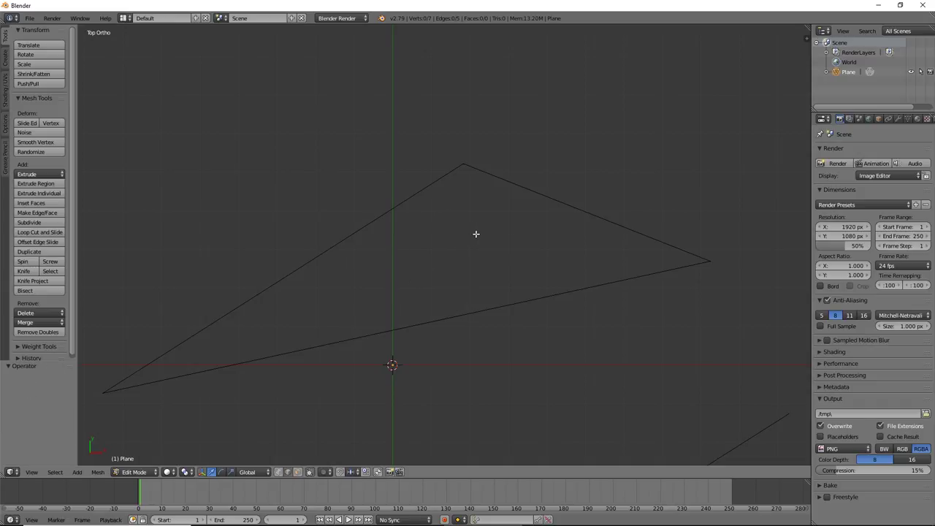
pyautogui.keyDown('ctrl'); pyautogui.click(475, 235); pyautogui.keyUp('ctrl')
pyautogui.keyDown('ctrl'); pyautogui.click(475, 241); pyautogui.keyUp('ctrl')
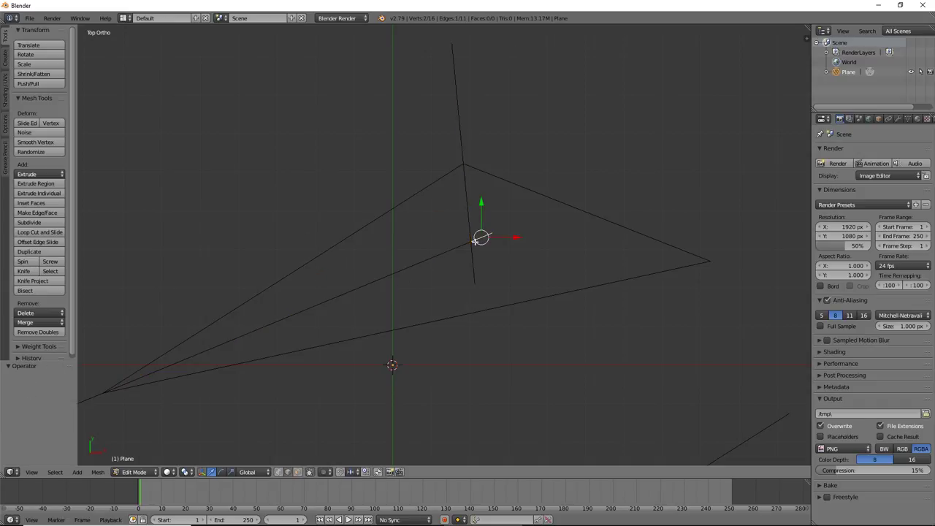
pyautogui.rightClick(469, 217)
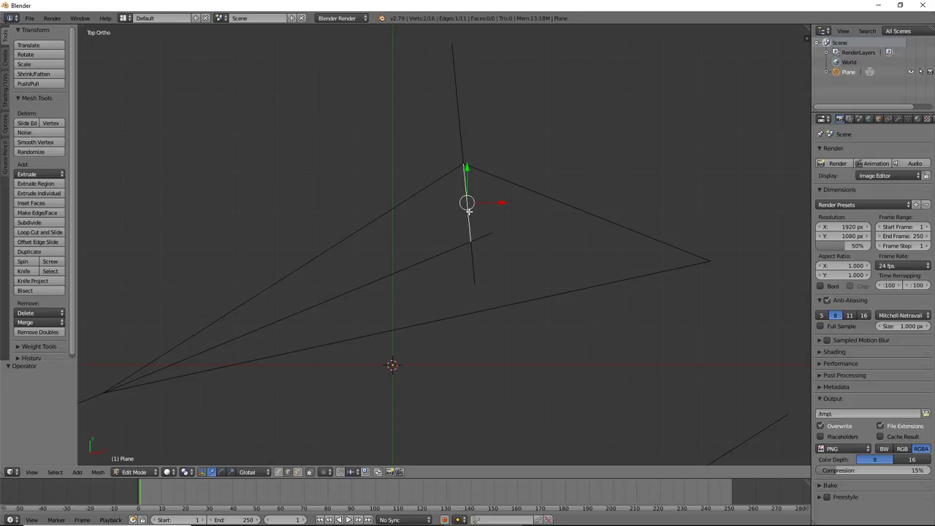
pyautogui.keyDown('shift'); pyautogui.rightClick(456, 140); pyautogui.keyUp('shift')
pyautogui.press('x')
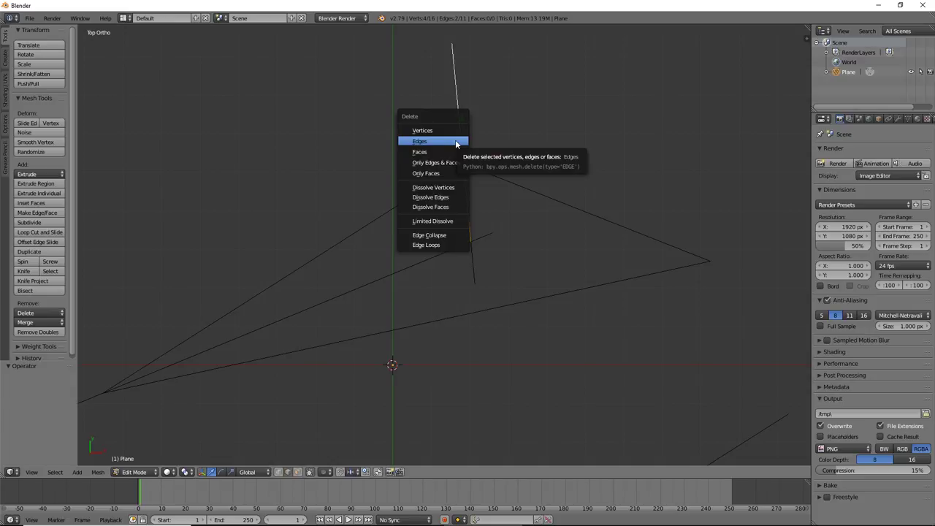
pyautogui.click(455, 141)
# - Delete the long diagonal guide edge from the corner and select the short vertical stub
pyautogui.rightClick(477, 270)
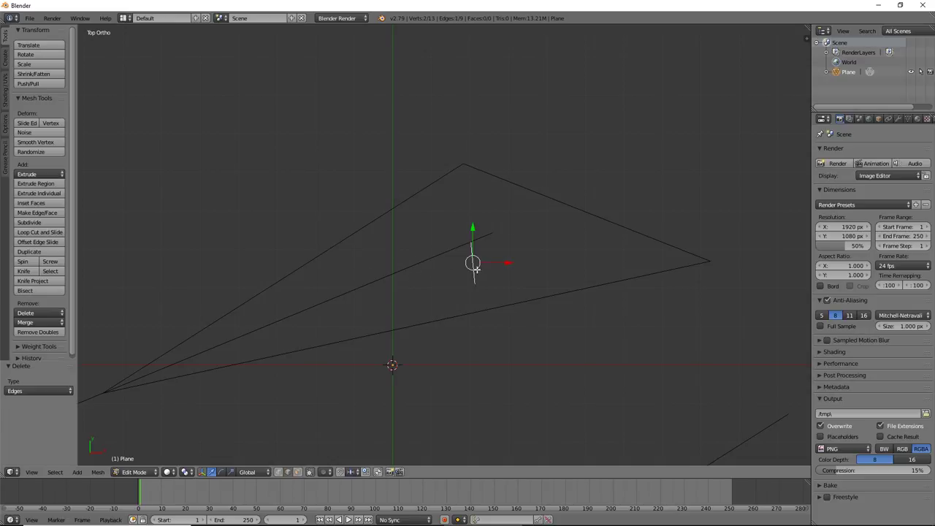
pyautogui.rightClick(440, 252)
pyautogui.rightClick(471, 240)
pyautogui.rightClick(442, 252)
pyautogui.press('x')
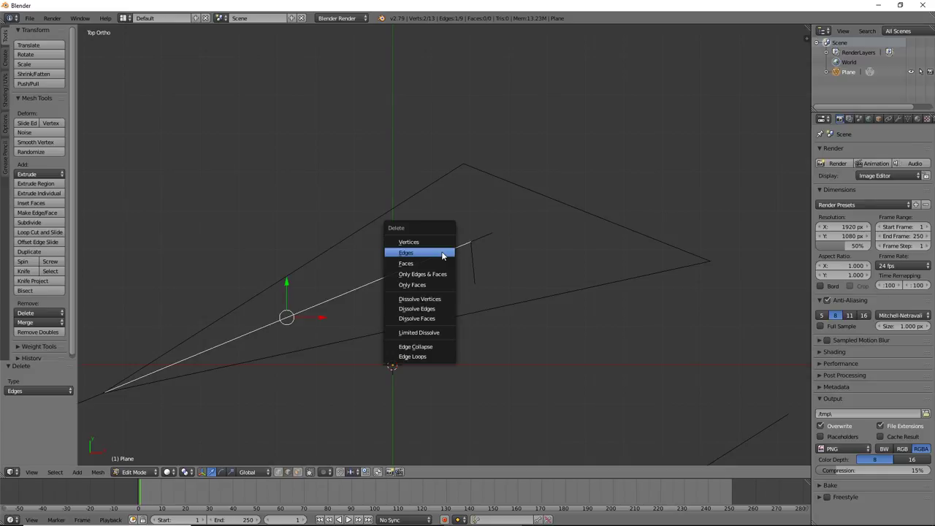
pyautogui.click(443, 251)
pyautogui.rightClick(472, 262)
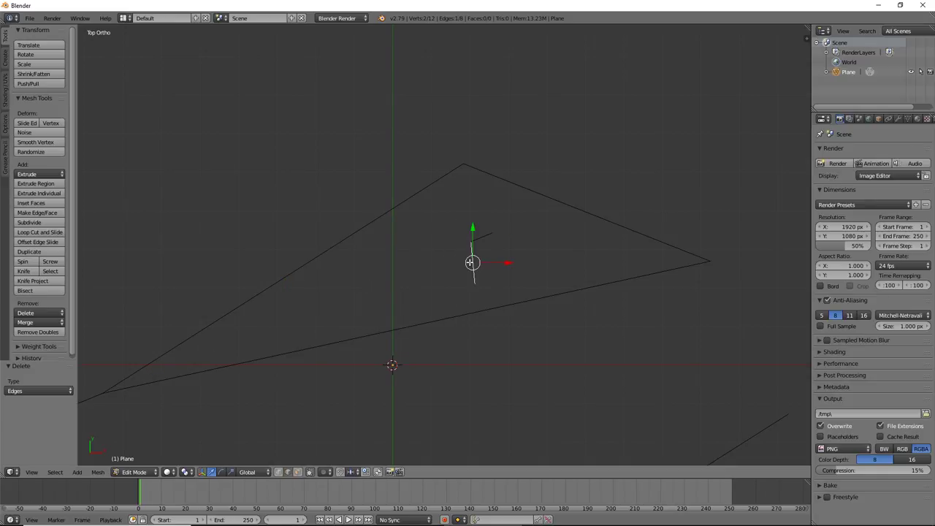
# - Delete the selected short stub edge
pyautogui.press('x')
pyautogui.click(470, 263)
pyautogui.scroll(2, 475, 245)
pyautogui.scroll(2, 482, 248)
# - In vertex selection, delete the leftover vertex at the stub's far end
pyautogui.hotkey('ctrl', 'Tab')
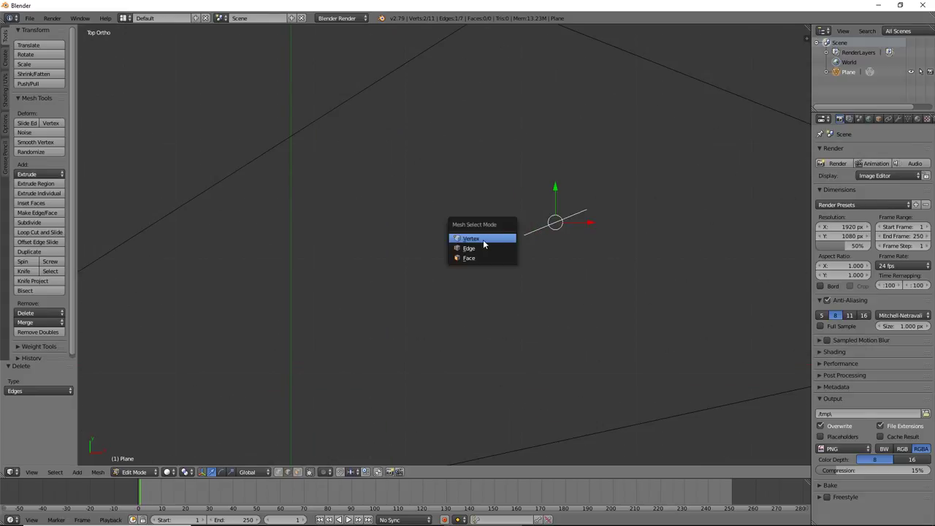
pyautogui.click(486, 245)
pyautogui.rightClick(524, 234)
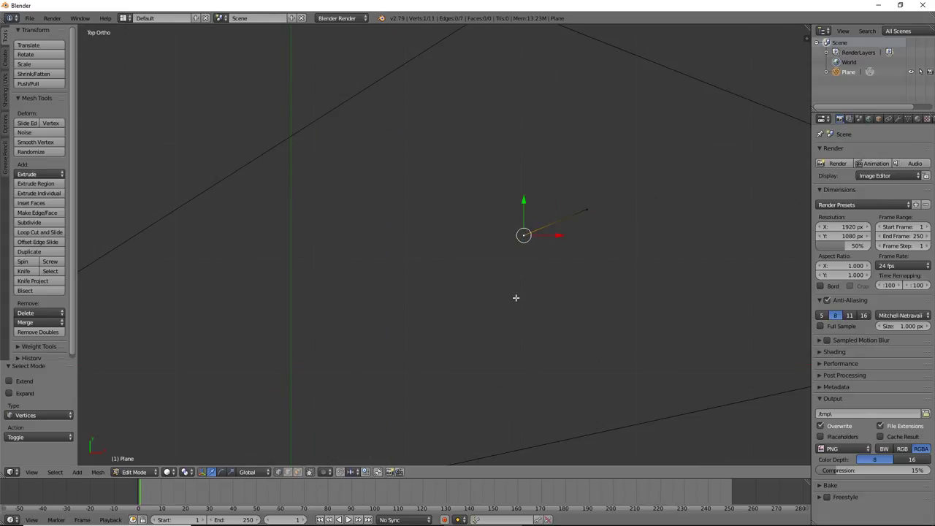
pyautogui.rightClick(587, 209)
pyautogui.press('x')
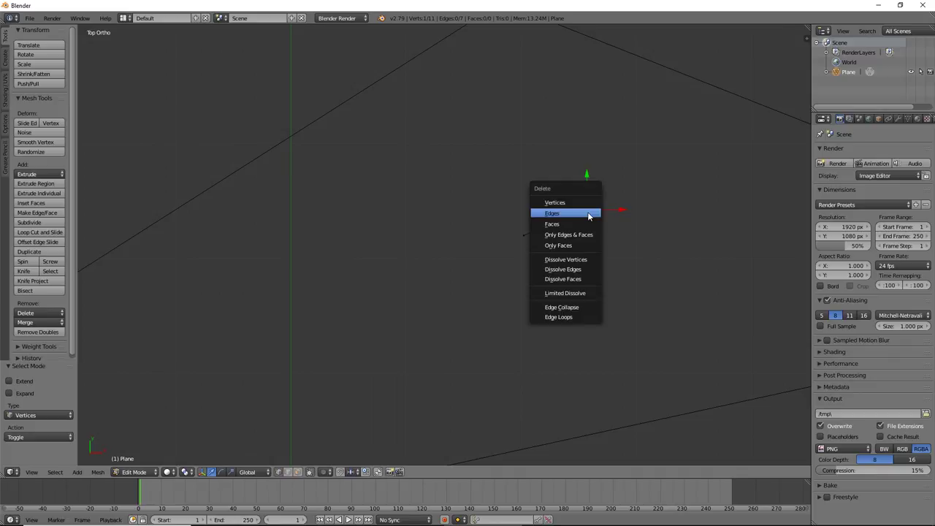
pyautogui.click(577, 200)
pyautogui.scroll(-1, 565, 246)
pyautogui.scroll(-1, 565, 246)
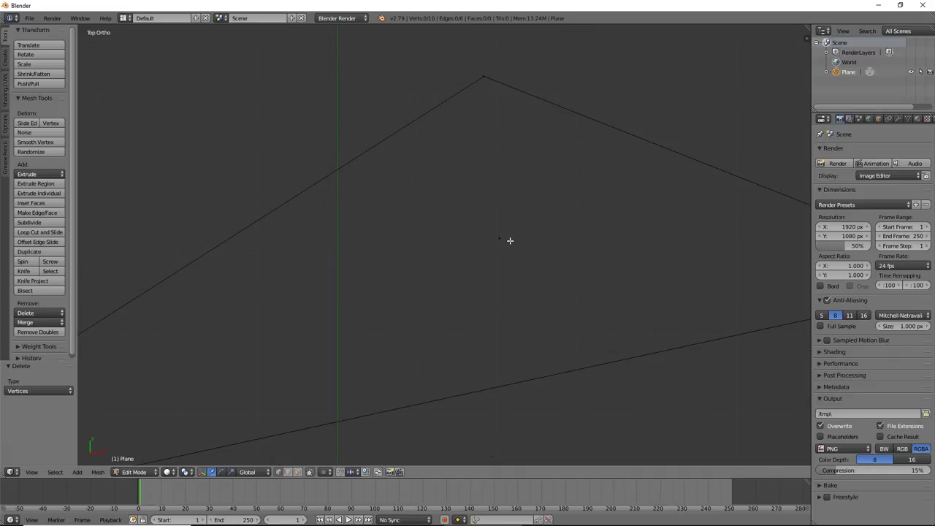
# - Set the pivot to the 3D cursor and snap the cursor onto the intersection vertex
pyautogui.rightClick(499, 238)
pyautogui.press('.')
pyautogui.hotkey('shift', 's')
pyautogui.click(457, 251)
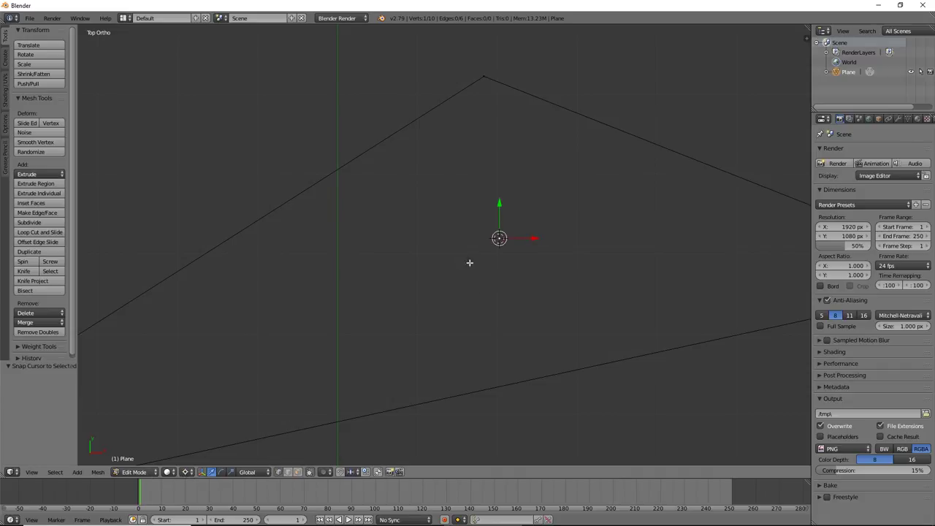
pyautogui.scroll(-3, 508, 271)
pyautogui.scroll(3, 508, 270)
pyautogui.scroll(-3, 508, 270)
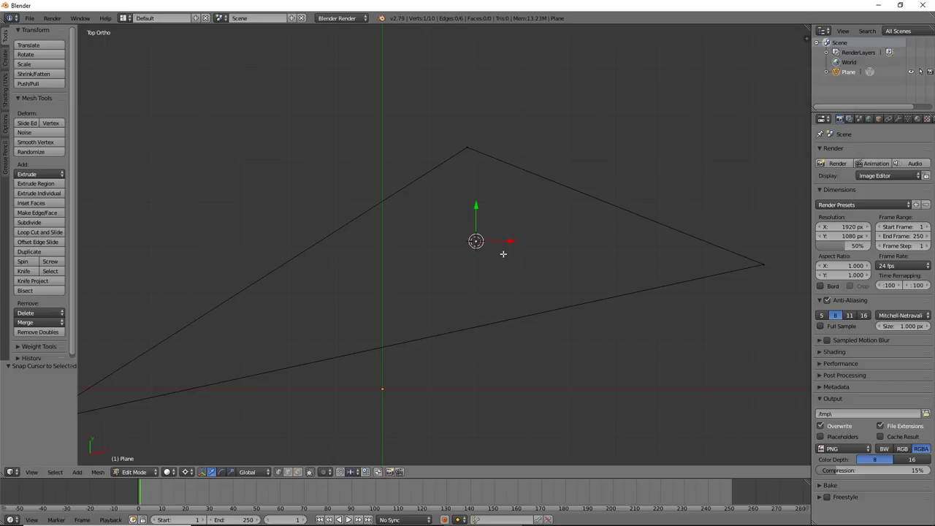
# - Add a circle at the 3D cursor and scale it by 1.82 to touch the triangle
pyautogui.hotkey('shift', 'a')
pyautogui.click(497, 273)
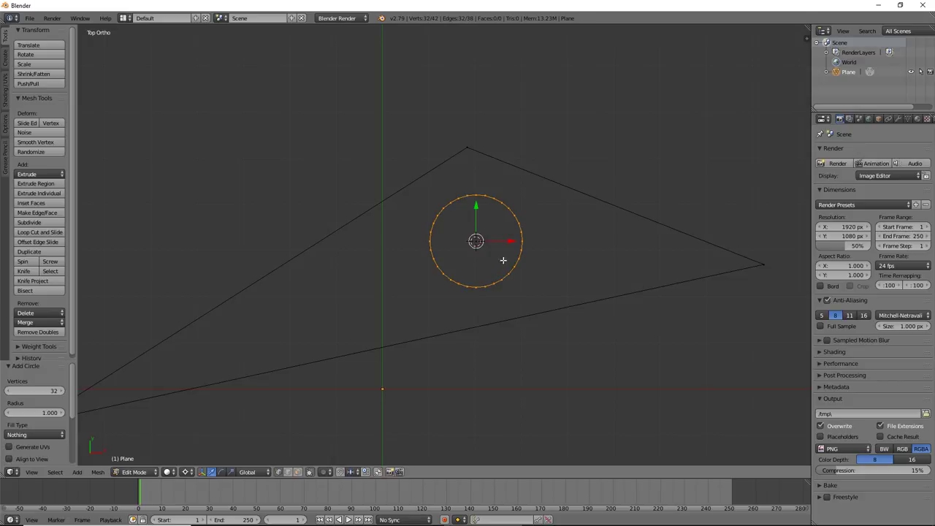
pyautogui.scroll(3, 535, 224)
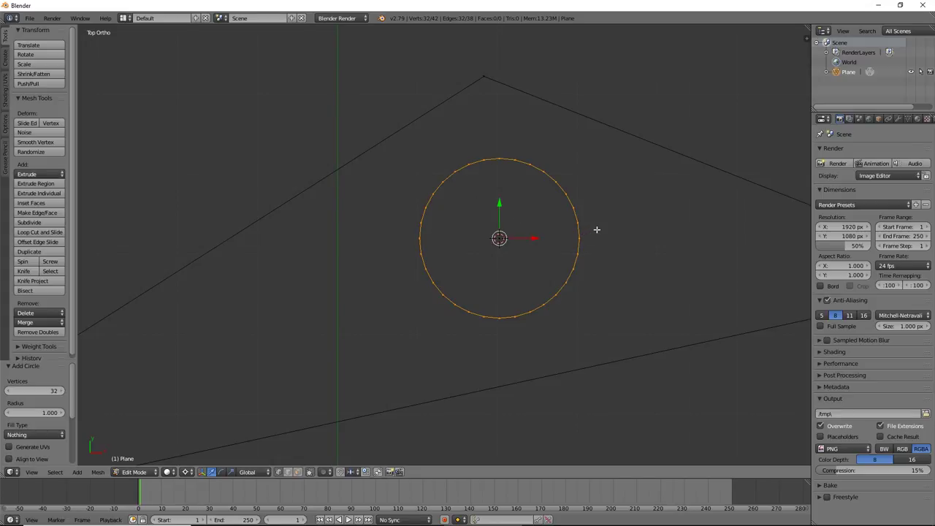
pyautogui.press('s')
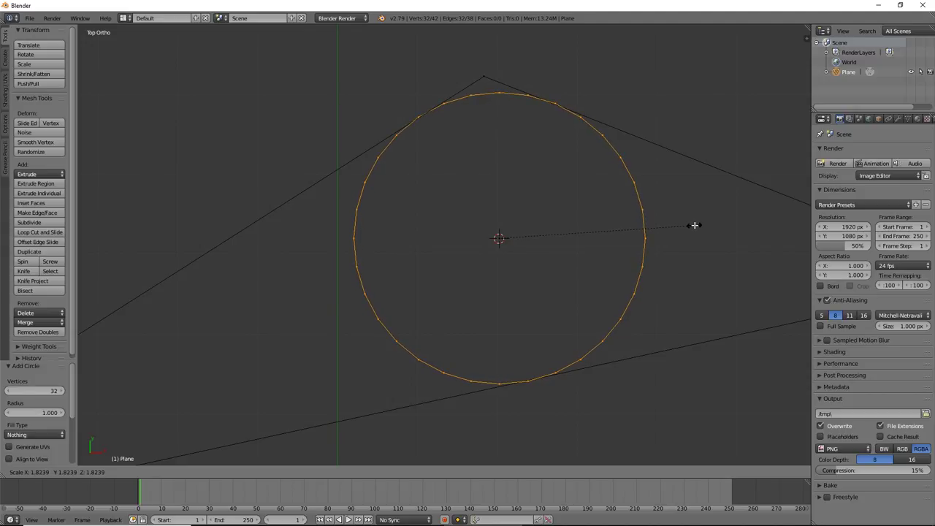
pyautogui.click(694, 225)
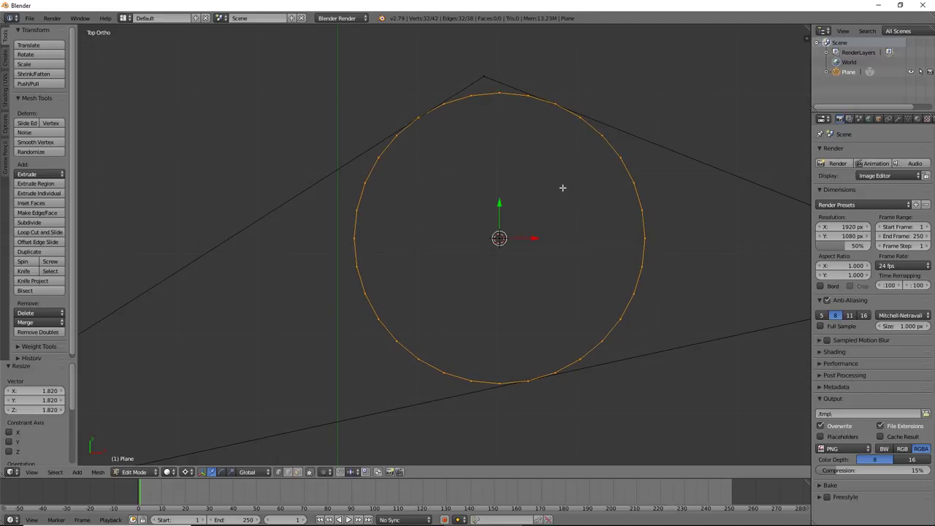
# - Frame the circle's lower part and deselect everything
pyautogui.scroll(-1, 439, 234)
pyautogui.scroll(5, 412, 259)
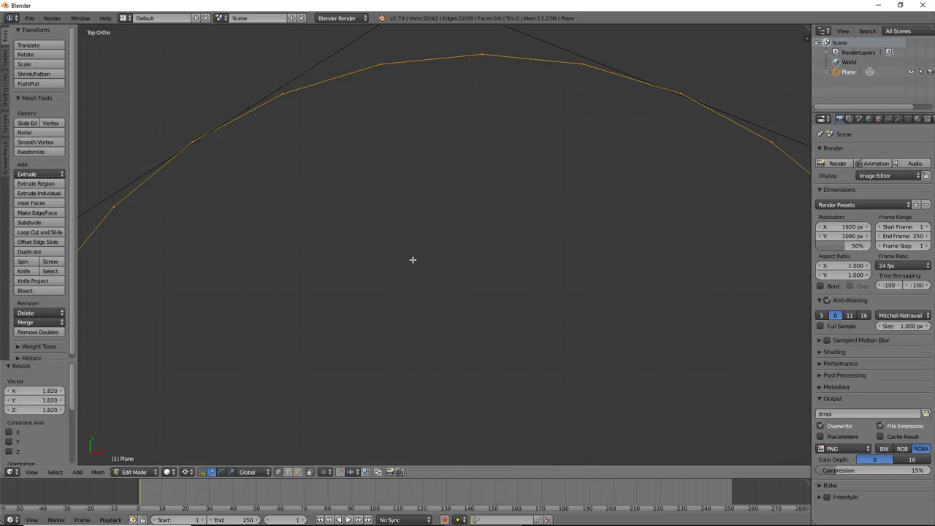
pyautogui.scroll(-2, 351, 227)
pyautogui.scroll(-1, 589, 288)
pyautogui.moveTo(589, 288)
pyautogui.keyDown('shift'); pyautogui.mouseDown(button='middle')
pyautogui.moveTo(453, 136)
pyautogui.moveTo(447, 29)
pyautogui.mouseUp(button='middle'); pyautogui.keyUp('shift')
pyautogui.scroll(-2, 472, 282)
pyautogui.scroll(-3, 490, 298)
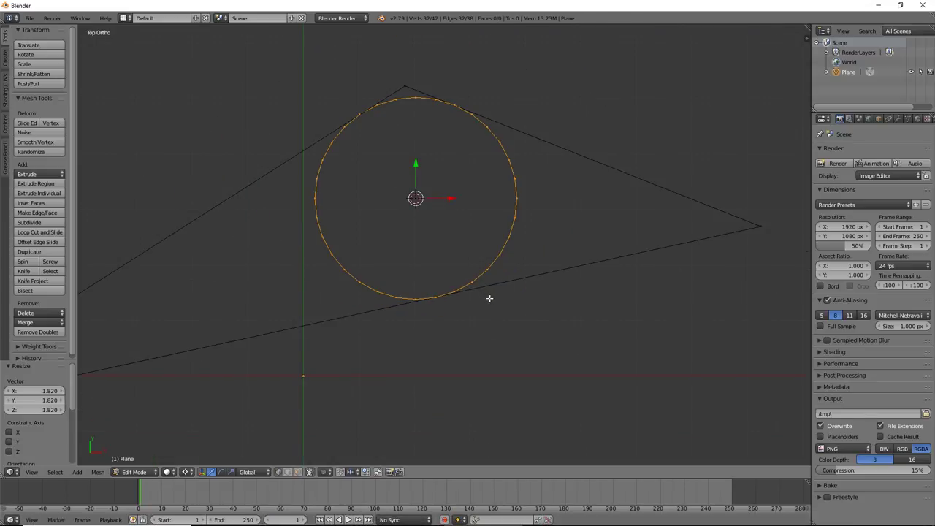
pyautogui.press('a')
pyautogui.hotkey('ctrl', 'Tab')
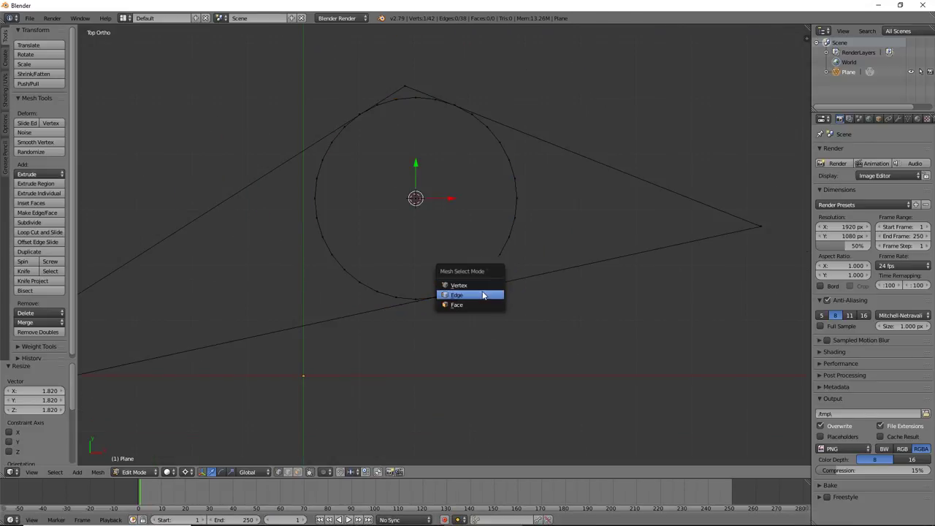
# - Split the lower tangent line and the bottom arc edge at their intersection with TinyCAD XALL
pyautogui.click(483, 293)
pyautogui.rightClick(482, 292)
pyautogui.scroll(4, 501, 284)
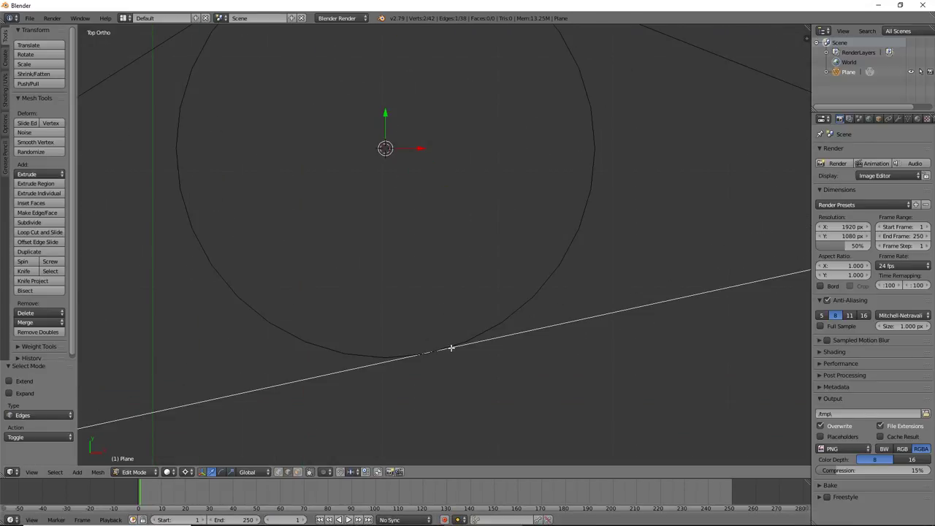
pyautogui.scroll(4, 459, 340)
pyautogui.keyDown('shift'); pyautogui.moveTo(432, 357); pyautogui.dragTo(448, 175, button='middle'); pyautogui.keyUp('shift')
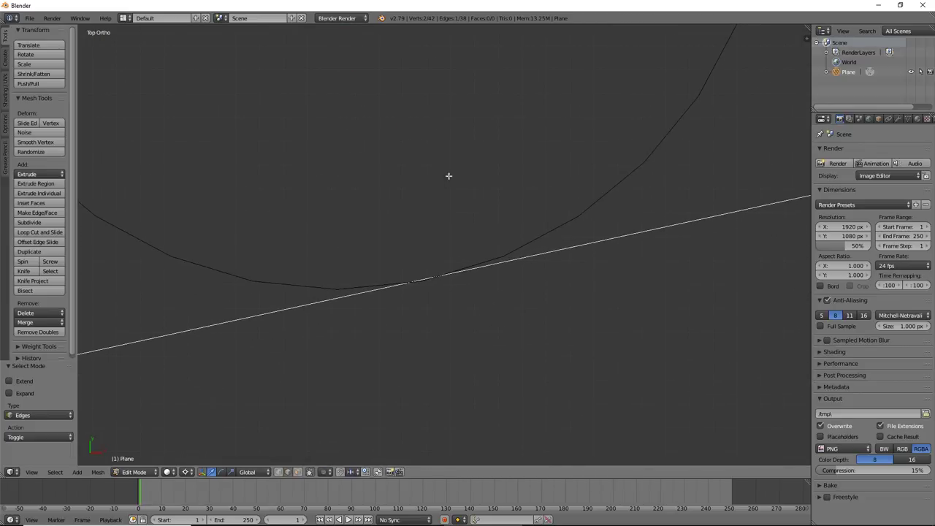
pyautogui.keyDown('shift'); pyautogui.rightClick(481, 261); pyautogui.keyUp('shift')
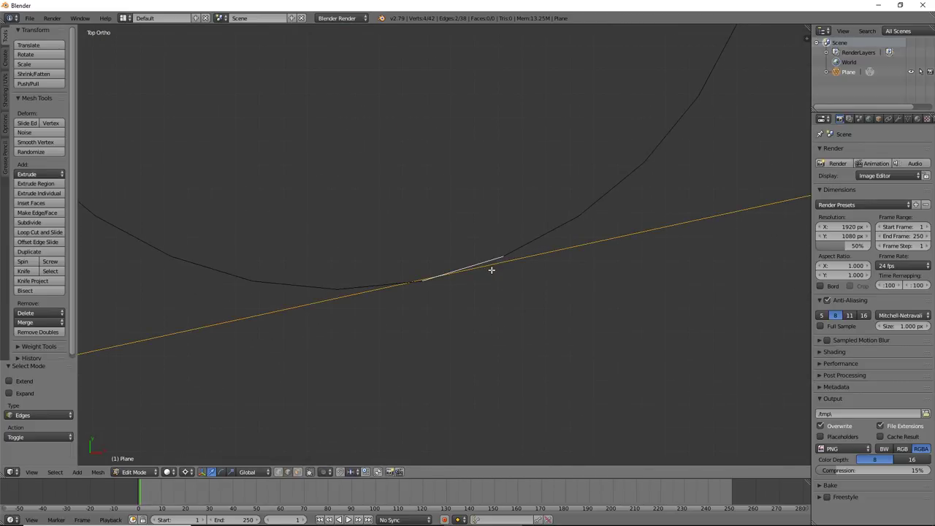
pyautogui.press('w')
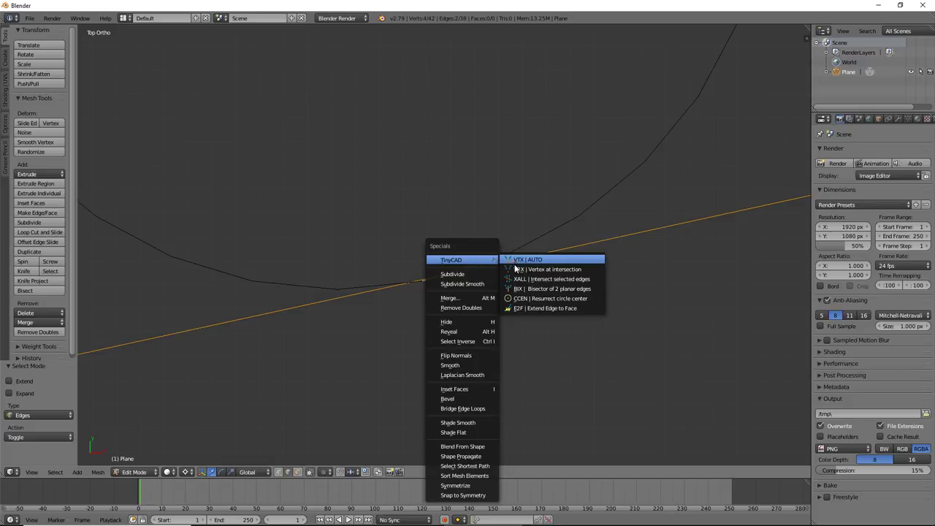
pyautogui.click(516, 279)
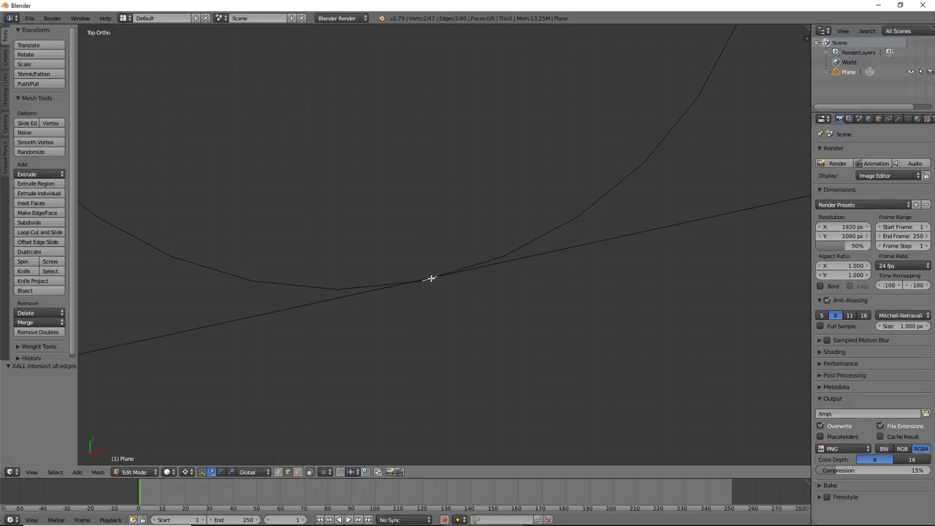
# - Delete the lower line's piece that runs past the circle
pyautogui.keyDown('shift'); pyautogui.rightClick(375, 291); pyautogui.keyUp('shift')
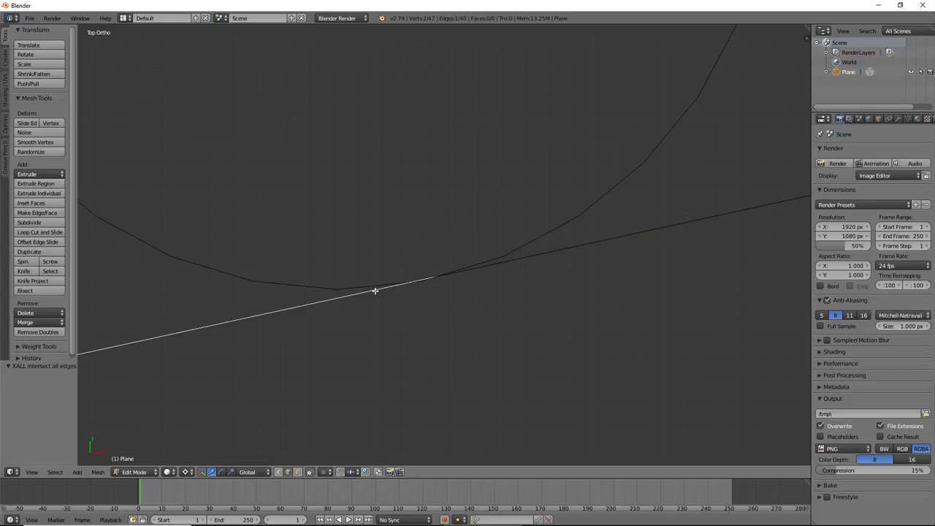
pyautogui.rightClick(595, 235)
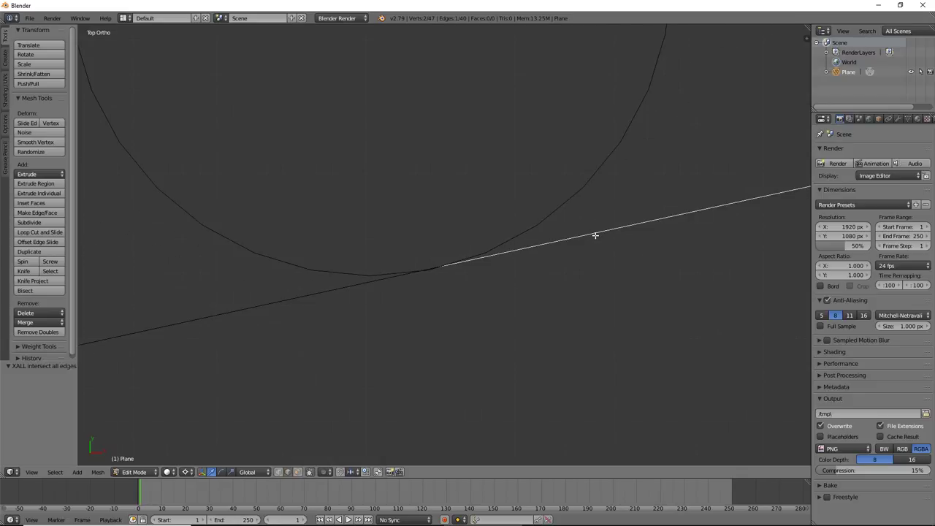
pyautogui.press('x')
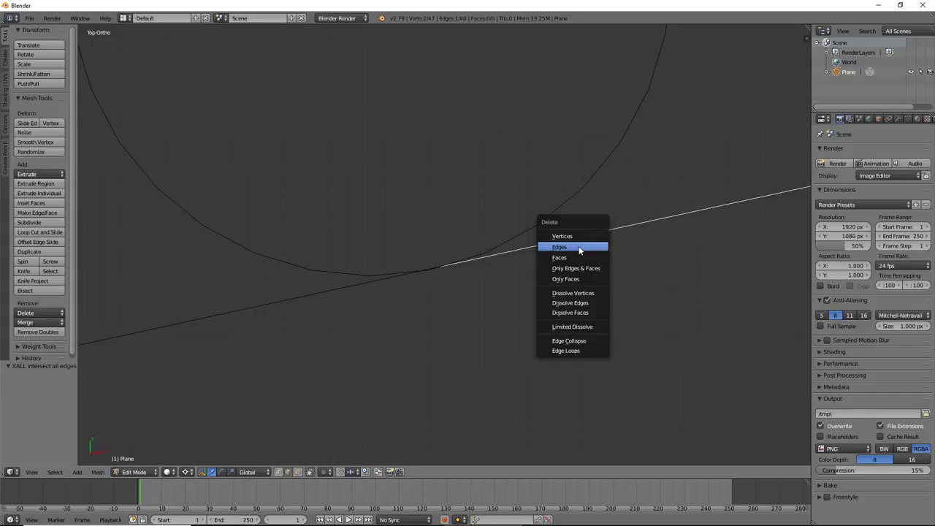
pyautogui.click(580, 247)
pyautogui.scroll(-5, 605, 213)
pyautogui.scroll(-4, 602, 214)
pyautogui.scroll(1, 489, 150)
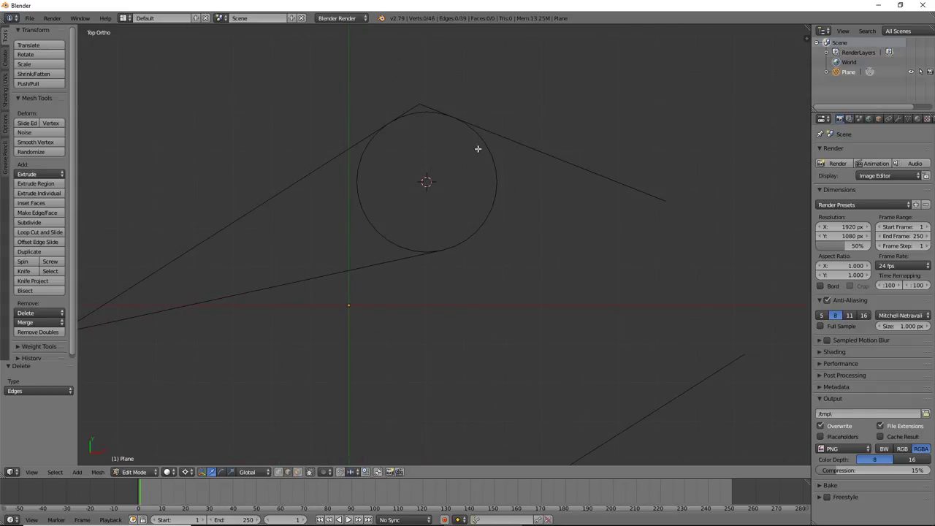
pyautogui.keyDown('shift'); pyautogui.moveTo(477, 148); pyautogui.dragTo(431, 257, button='middle'); pyautogui.keyUp('shift')
pyautogui.scroll(2, 431, 255)
pyautogui.scroll(3, 431, 254)
# - Split the upper tangent line and the crossing arc edge where they meet with TinyCAD XALL
pyautogui.scroll(2, 431, 254)
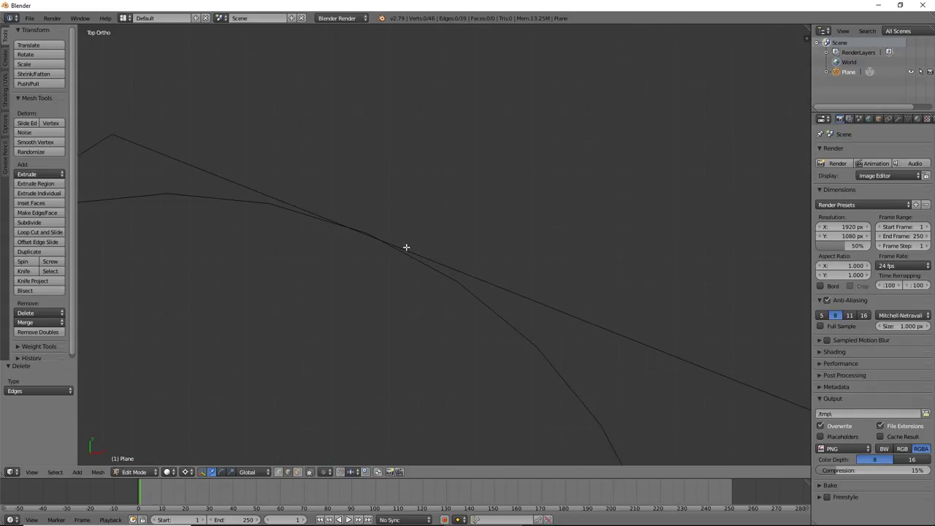
pyautogui.rightClick(412, 249)
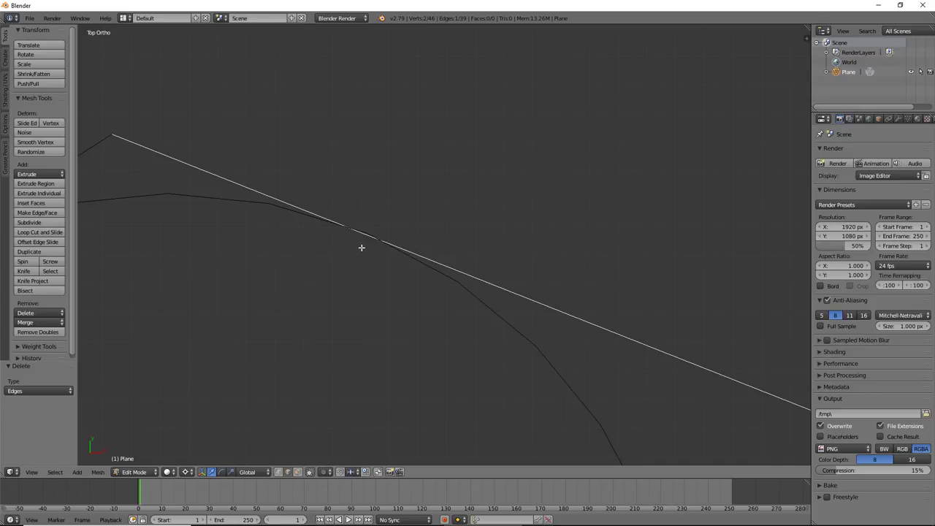
pyautogui.moveTo(365, 231)
pyautogui.keyDown('shift'); pyautogui.mouseDown(button='middle')
pyautogui.moveTo(375, 251)
pyautogui.moveTo(300, 286)
pyautogui.moveTo(325, 286)
pyautogui.moveTo(372, 255)
pyautogui.mouseUp(button='middle'); pyautogui.keyUp('shift')
pyautogui.keyDown('shift'); pyautogui.rightClick(345, 216); pyautogui.keyUp('shift')
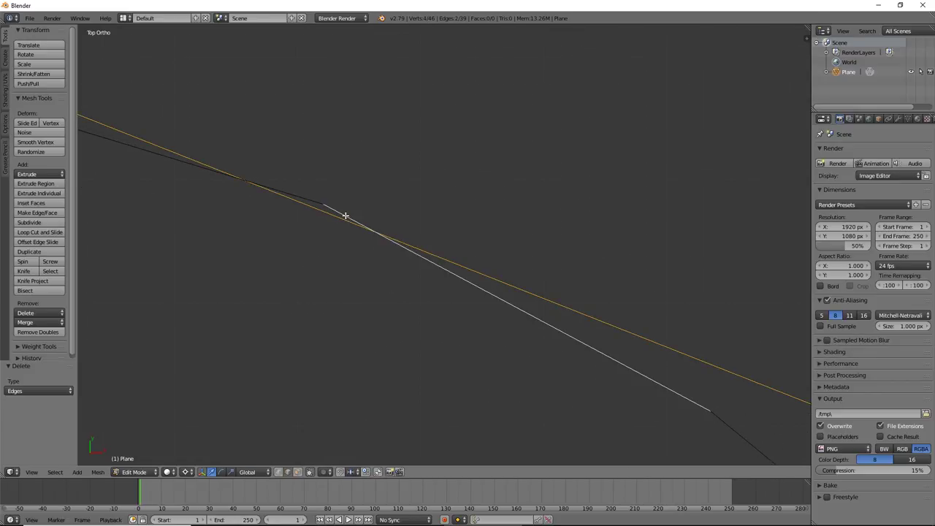
pyautogui.press('w')
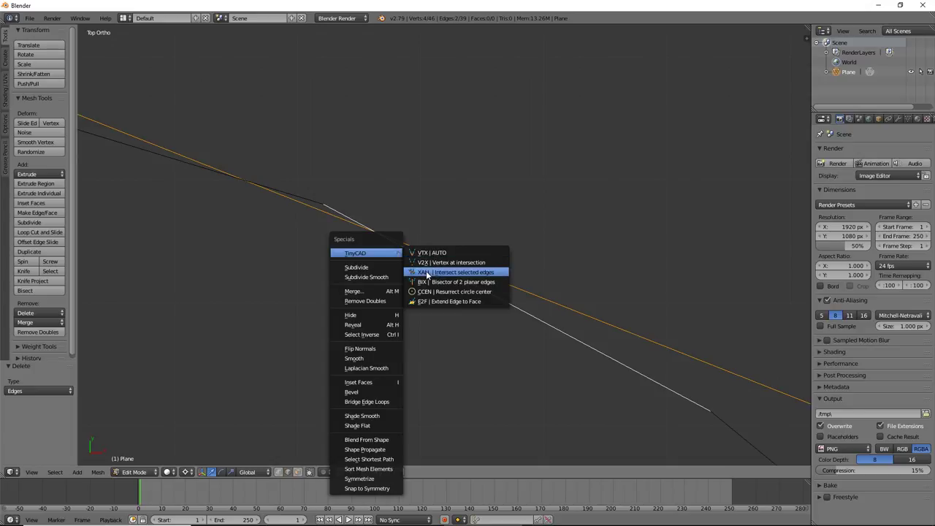
pyautogui.click(428, 272)
# - Delete the upper line's piece overshooting the arc
pyautogui.rightClick(415, 253)
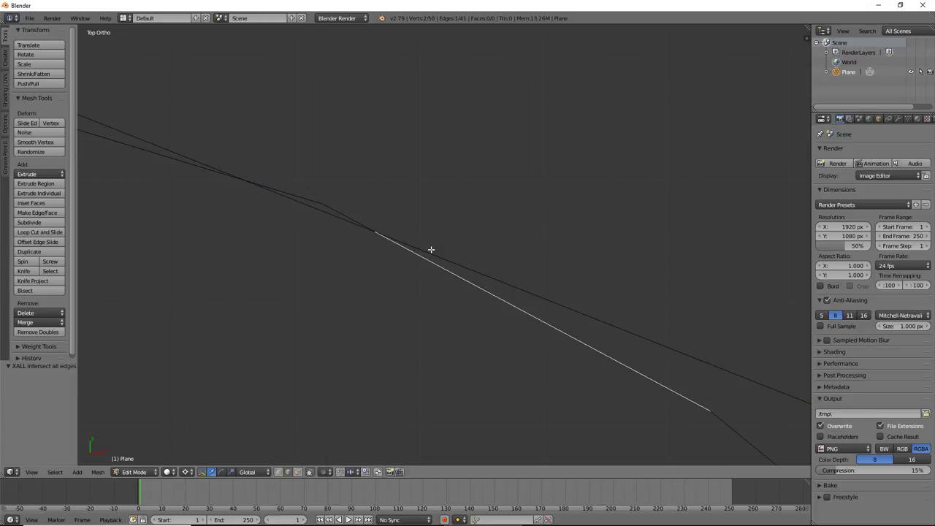
pyautogui.rightClick(431, 250)
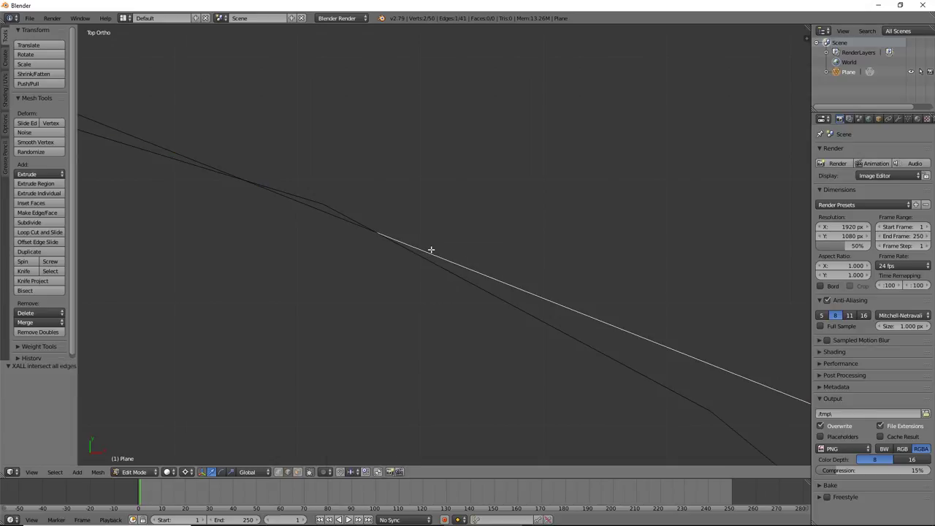
pyautogui.press('x')
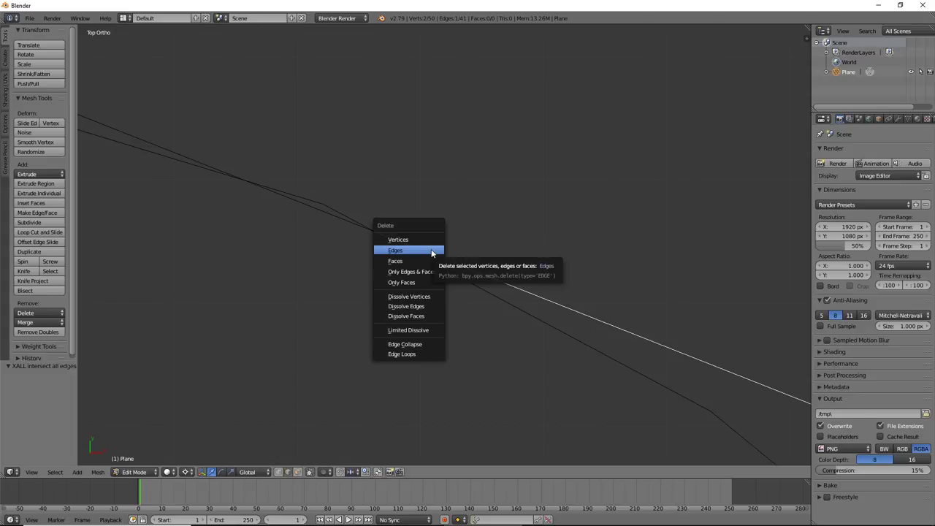
pyautogui.click(432, 252)
pyautogui.scroll(-3, 449, 285)
pyautogui.scroll(-2, 448, 286)
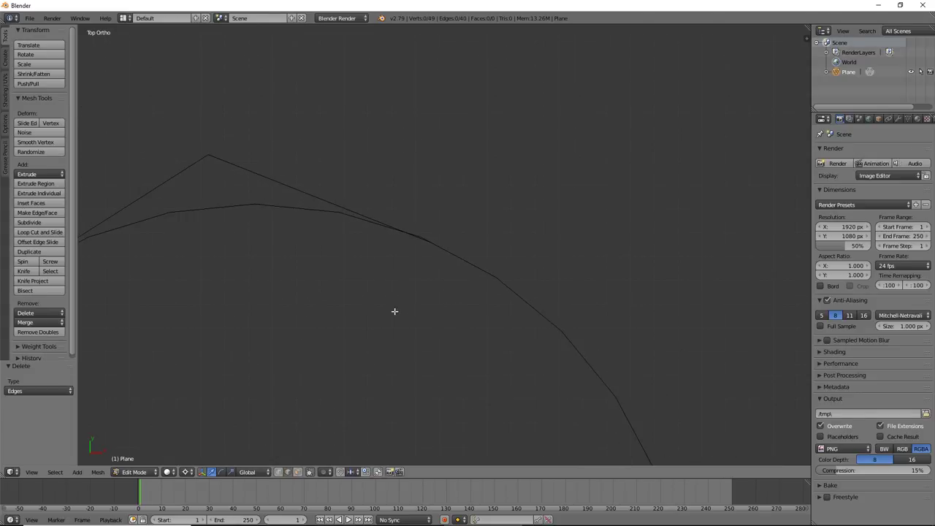
# - Frame the circle, switch to vertex selection, and reposition the lower line's end vertex
pyautogui.keyDown('shift'); pyautogui.moveTo(395, 312); pyautogui.dragTo(487, 202, button='middle'); pyautogui.keyUp('shift')
pyautogui.scroll(-4, 483, 234)
pyautogui.scroll(-1, 449, 278)
pyautogui.keyDown('shift'); pyautogui.moveTo(448, 277); pyautogui.dragTo(499, 140, button='middle'); pyautogui.keyUp('shift')
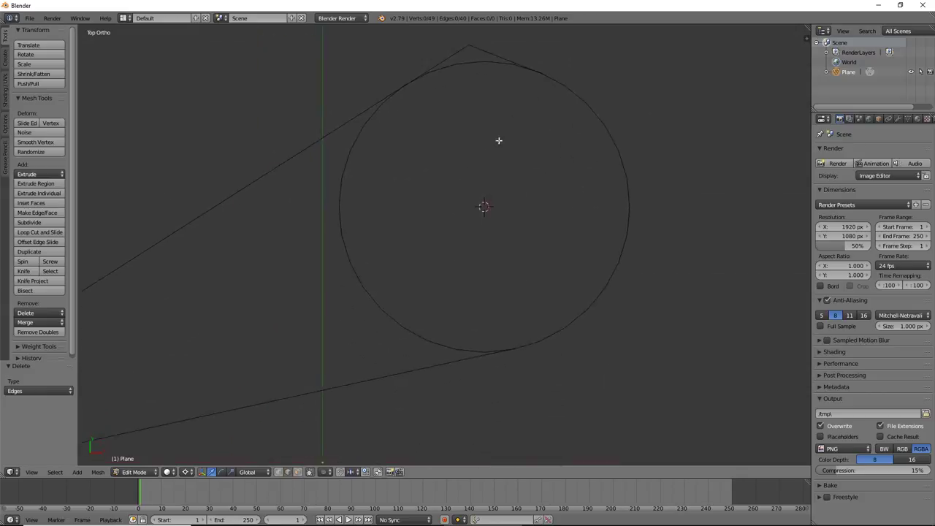
pyautogui.keyDown('shift'); pyautogui.scroll(-2, 498, 153); pyautogui.keyUp('shift')
pyautogui.scroll(5, 524, 306)
pyautogui.scroll(2, 526, 314)
pyautogui.keyDown('shift'); pyautogui.moveTo(526, 314); pyautogui.dragTo(338, 61, button='middle'); pyautogui.keyUp('shift')
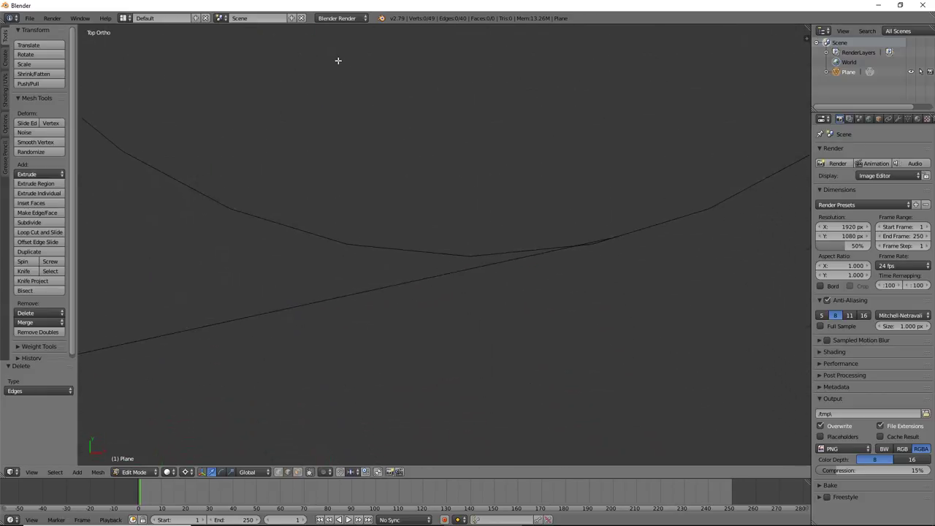
pyautogui.hotkey('ctrl', 'Tab')
pyautogui.click(566, 243)
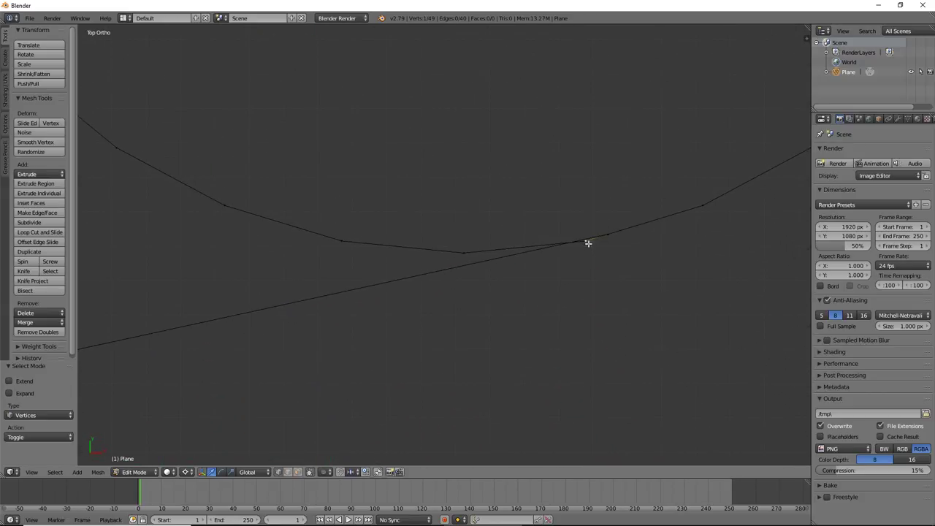
pyautogui.press('g')
pyautogui.click(608, 234)
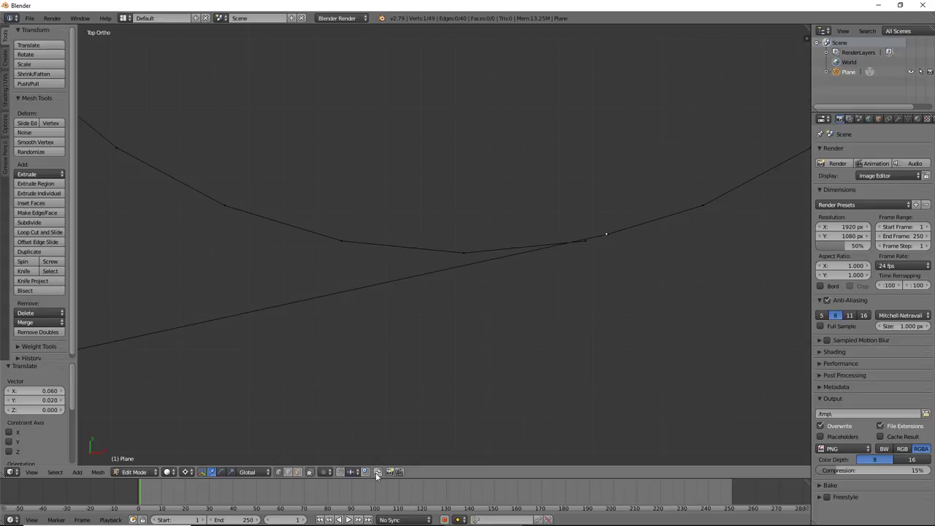
# - Set the snapping target to Vertex and pick the lower line's end vertex
pyautogui.click(348, 472)
pyautogui.click(358, 448)
pyautogui.rightClick(583, 243)
pyautogui.press('g')
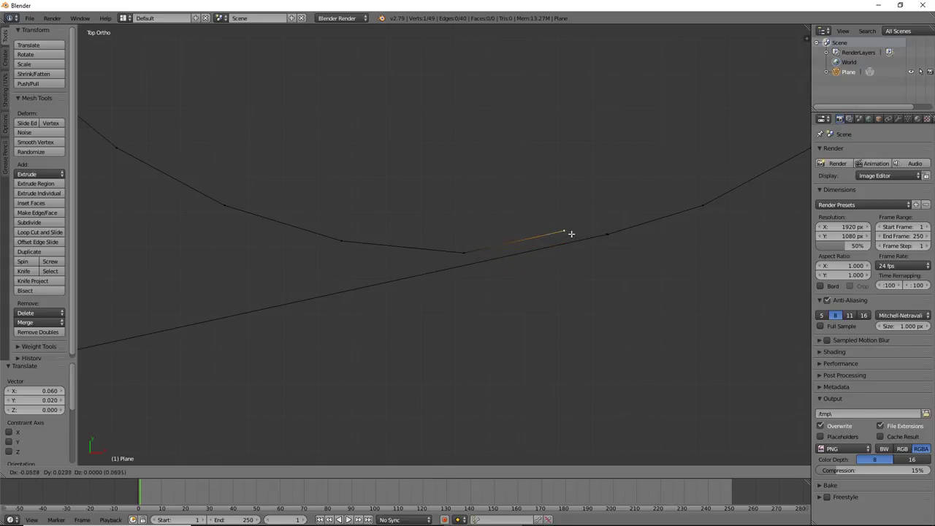
pyautogui.rightClick(598, 243)
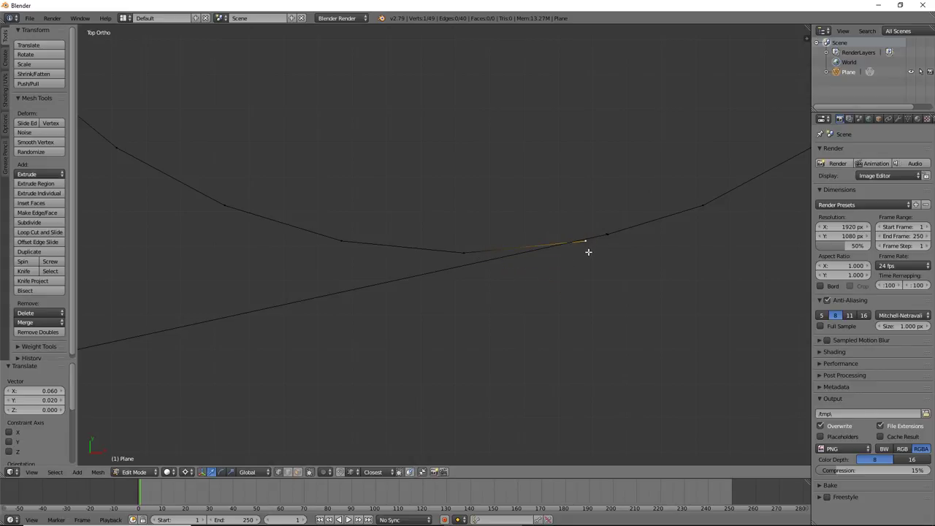
# - Delete the stray arc vertex, then select the line's end and neighbouring arc vertices
pyautogui.rightClick(611, 242)
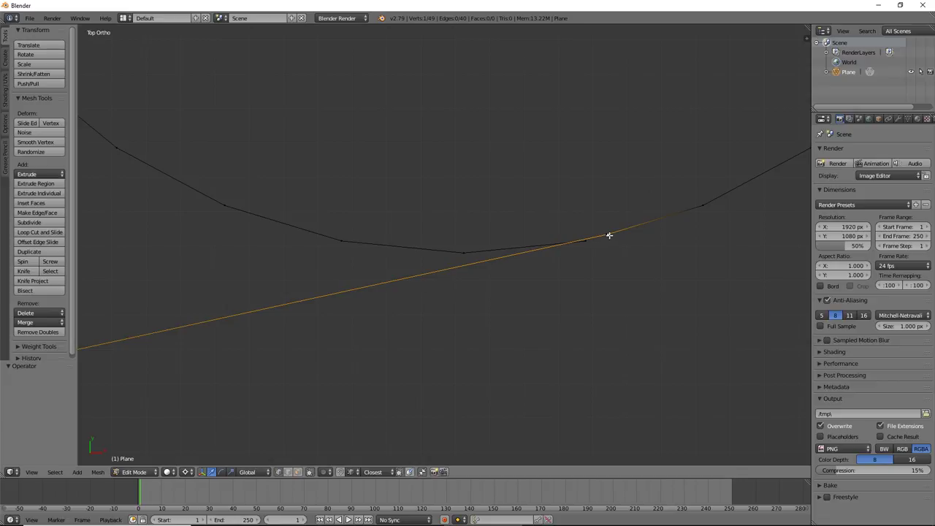
pyautogui.rightClick(609, 237)
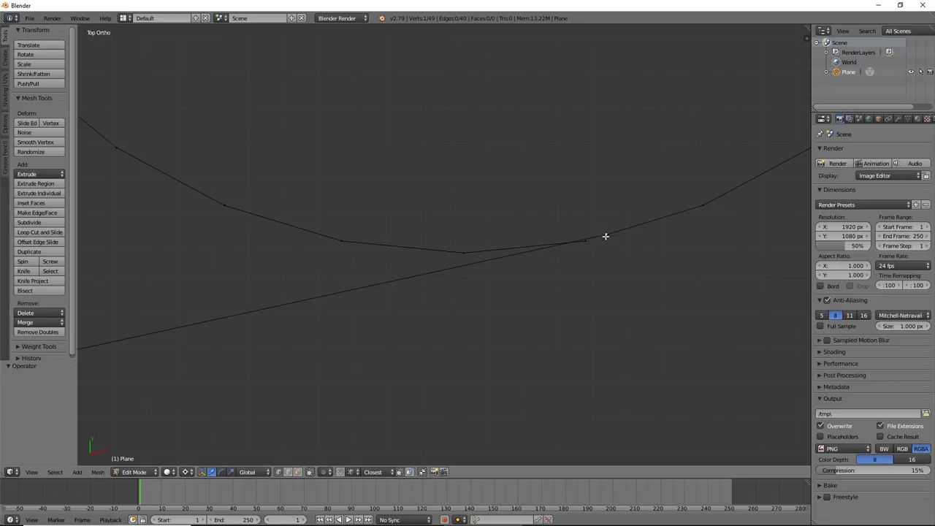
pyautogui.press('x')
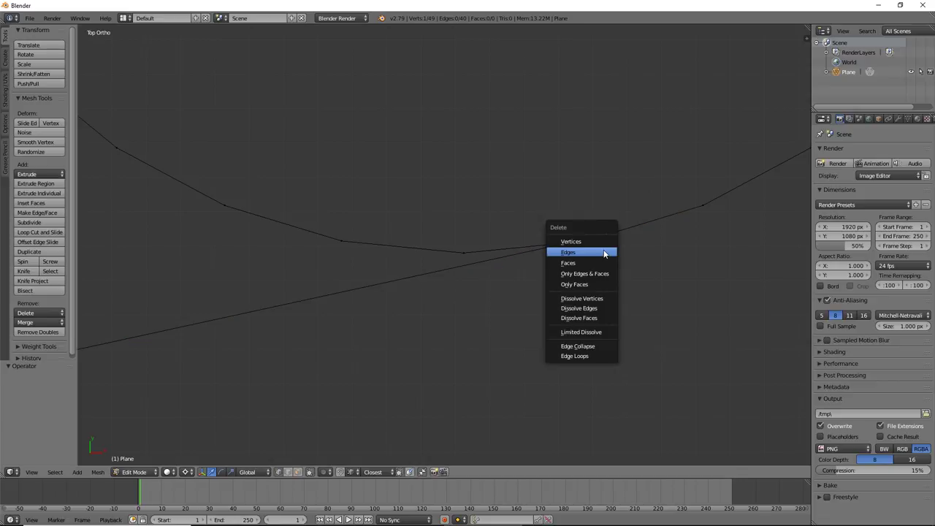
pyautogui.click(595, 241)
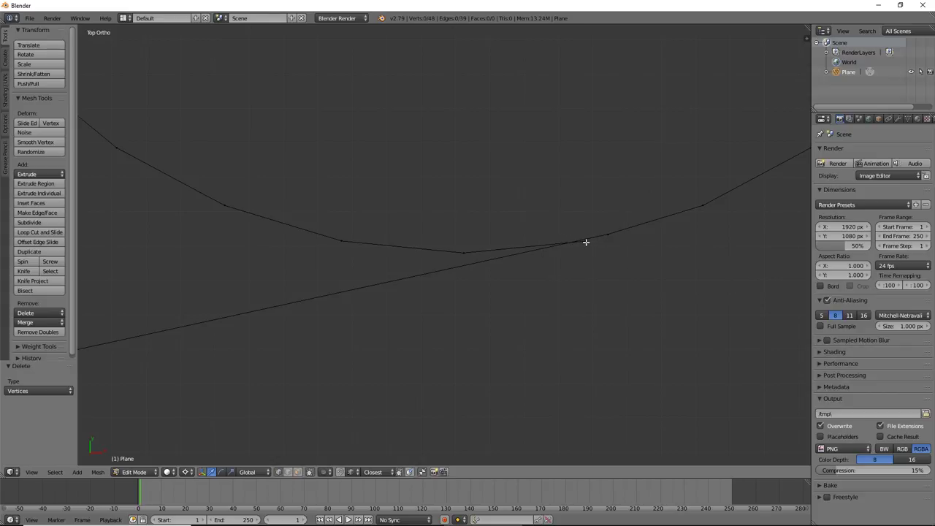
pyautogui.rightClick(608, 251)
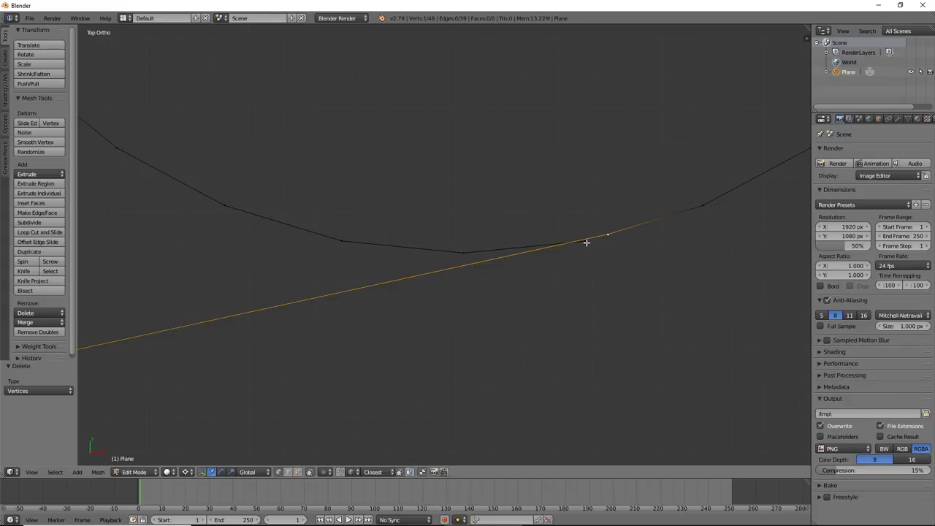
pyautogui.keyDown('shift'); pyautogui.rightClick(465, 256); pyautogui.keyUp('shift')
# - Select the inner arc vertices running up from the lower junction inside the teardrop
pyautogui.keyDown('shift'); pyautogui.rightClick(351, 244); pyautogui.keyUp('shift')
pyautogui.scroll(-4, 351, 244)
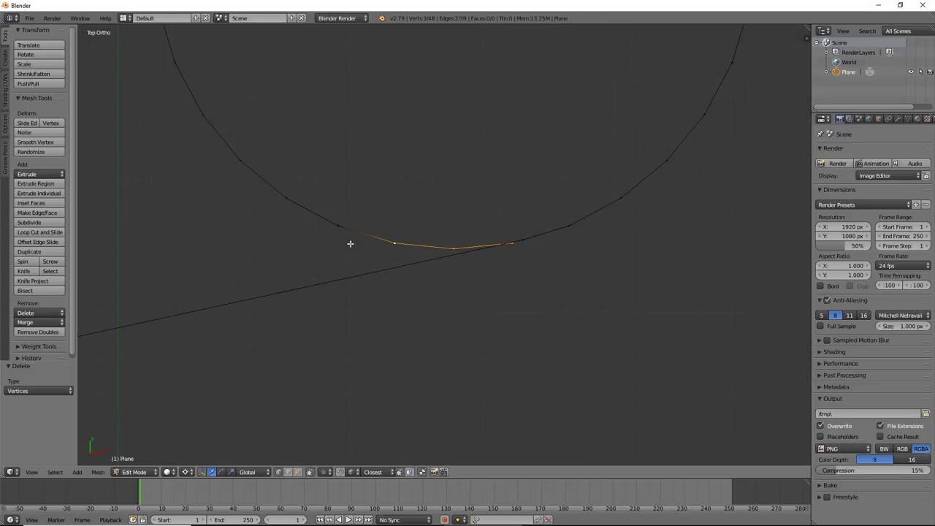
pyautogui.keyDown('shift'); pyautogui.rightClick(334, 223); pyautogui.keyUp('shift')
pyautogui.keyDown('shift'); pyautogui.rightClick(292, 202); pyautogui.keyUp('shift')
pyautogui.scroll(-3, 290, 200)
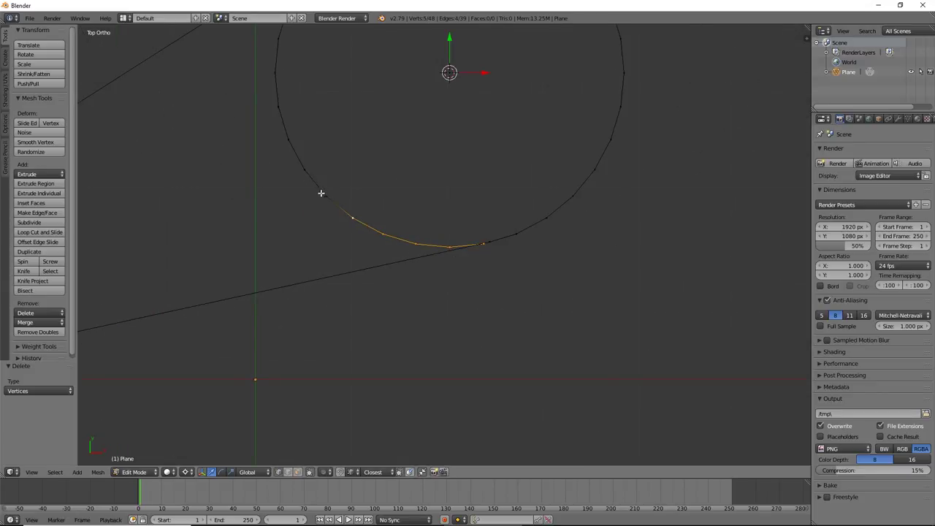
pyautogui.keyDown('shift'); pyautogui.rightClick(319, 195); pyautogui.keyUp('shift')
pyautogui.keyDown('shift'); pyautogui.rightClick(308, 170); pyautogui.keyUp('shift')
pyautogui.keyDown('shift'); pyautogui.rightClick(289, 137); pyautogui.keyUp('shift')
pyautogui.keyDown('shift'); pyautogui.rightClick(279, 104); pyautogui.keyUp('shift')
pyautogui.keyDown('shift'); pyautogui.rightClick(276, 71); pyautogui.keyUp('shift')
pyautogui.scroll(-1, 275, 71)
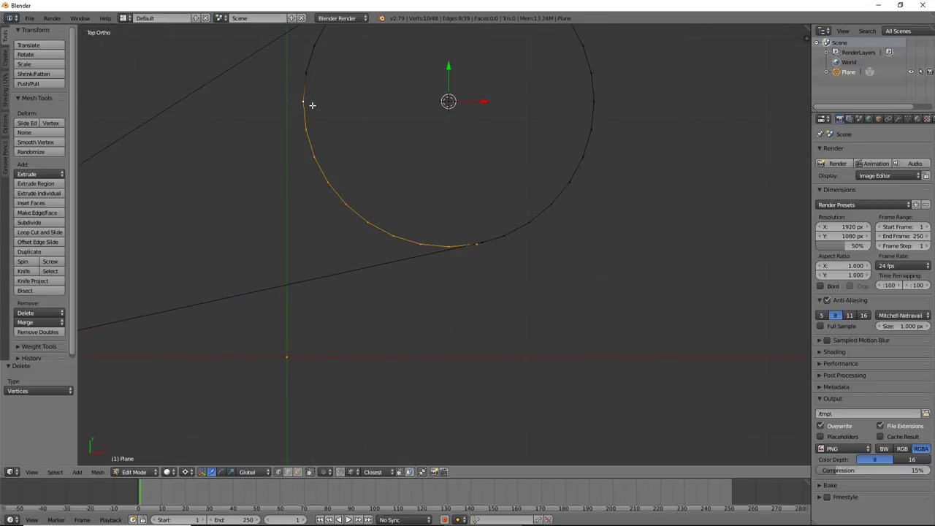
pyautogui.scroll(-3, 337, 62)
pyautogui.moveTo(338, 75)
pyautogui.keyDown('shift'); pyautogui.mouseDown(button='middle')
pyautogui.moveTo(353, 156)
pyautogui.moveTo(417, 204)
pyautogui.mouseUp(button='middle'); pyautogui.keyUp('shift')
pyautogui.scroll(4, 353, 157)
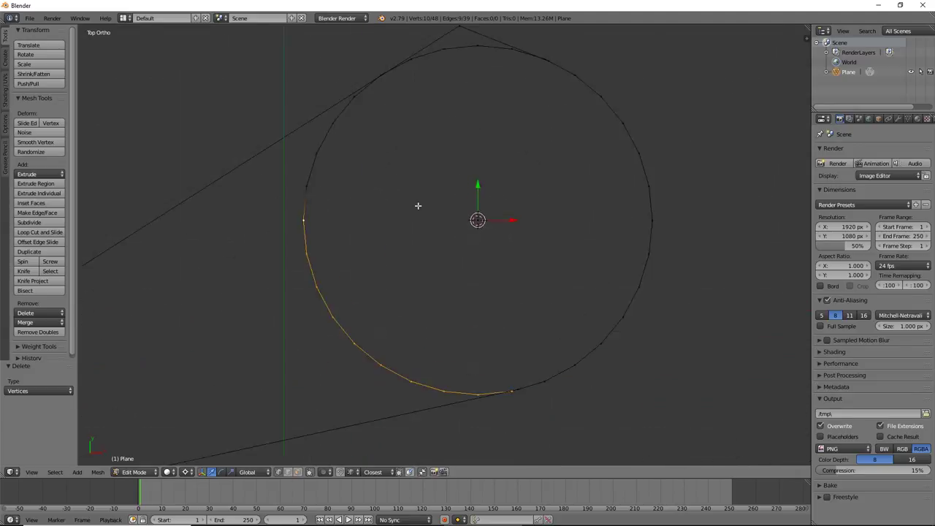
pyautogui.scroll(-1, 389, 122)
# - Add the vertices along the circle's top and delete all selected arc vertices
pyautogui.keyDown('ctrl'); pyautogui.click(400, 101); pyautogui.keyUp('ctrl')
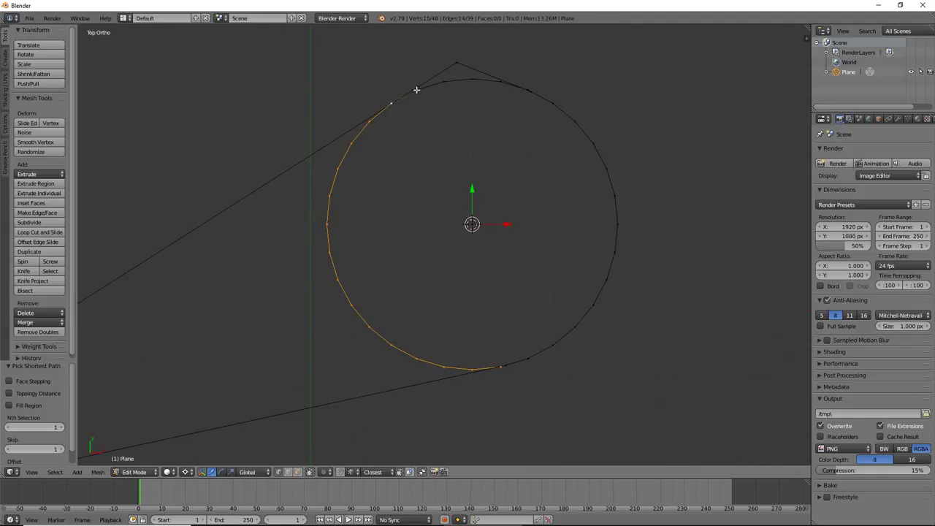
pyautogui.keyDown('ctrl'); pyautogui.click(418, 88); pyautogui.keyUp('ctrl')
pyautogui.keyDown('ctrl'); pyautogui.click(443, 80); pyautogui.keyUp('ctrl')
pyautogui.keyDown('ctrl'); pyautogui.click(472, 79); pyautogui.keyUp('ctrl')
pyautogui.keyDown('ctrl'); pyautogui.click(501, 81); pyautogui.keyUp('ctrl')
pyautogui.press('x')
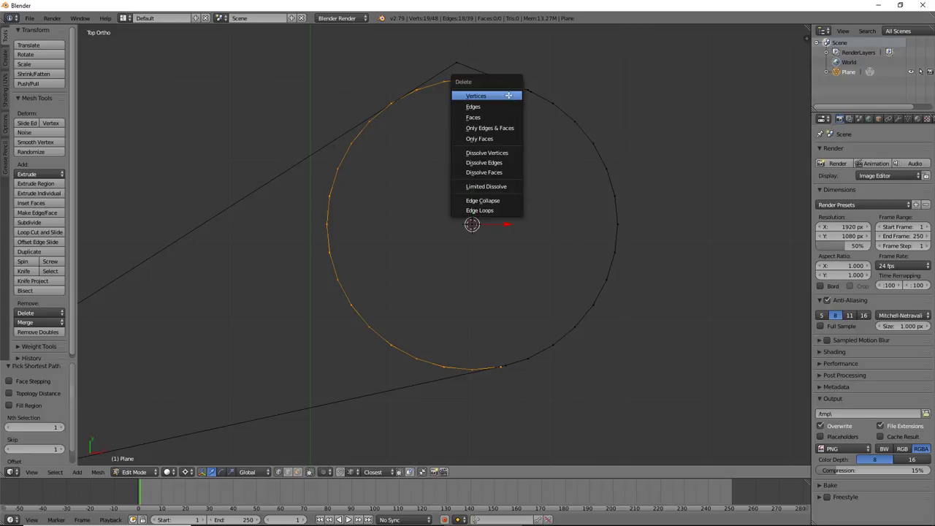
pyautogui.click(510, 97)
# - Delete the accidentally moved leftover vertex near the arc's top, then grab the arc-end vertex
pyautogui.moveTo(526, 90); pyautogui.dragTo(502, 130, button='right')
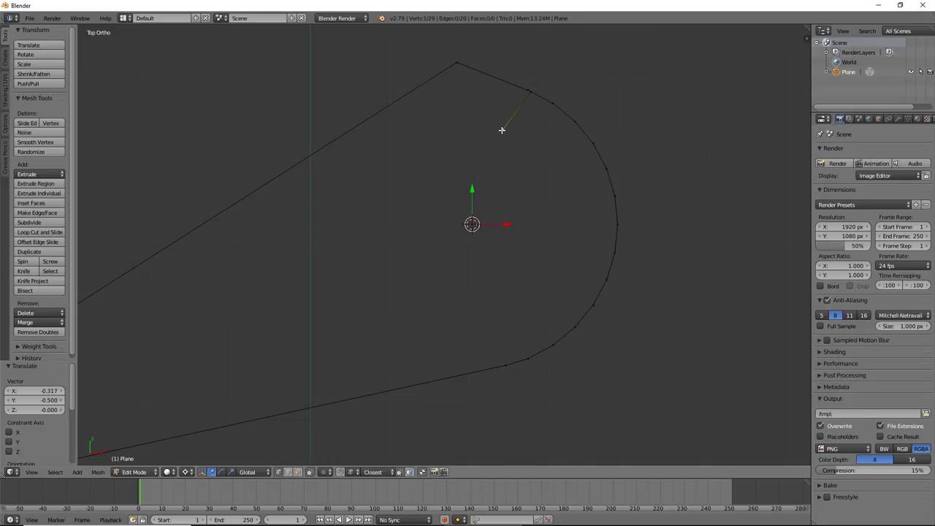
pyautogui.press('x')
pyautogui.click(502, 130)
pyautogui.moveTo(529, 88); pyautogui.dragTo(509, 123, button='right')
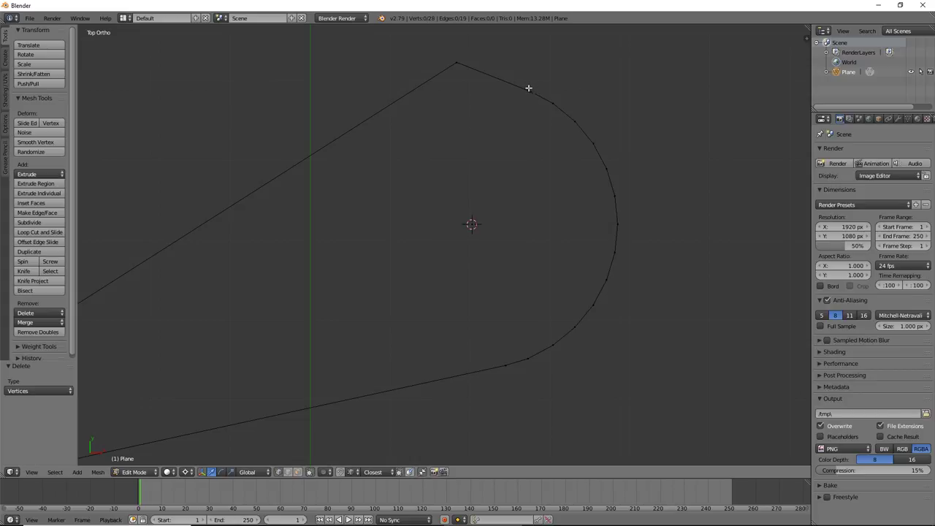
# - Cancel the vertex move and delete the stray vertex at the arc's top
pyautogui.press('x')
pyautogui.rightClick(501, 106)
pyautogui.press('x')
pyautogui.click(503, 111)
pyautogui.scroll(-1, 525, 183)
pyautogui.scroll(-2, 525, 183)
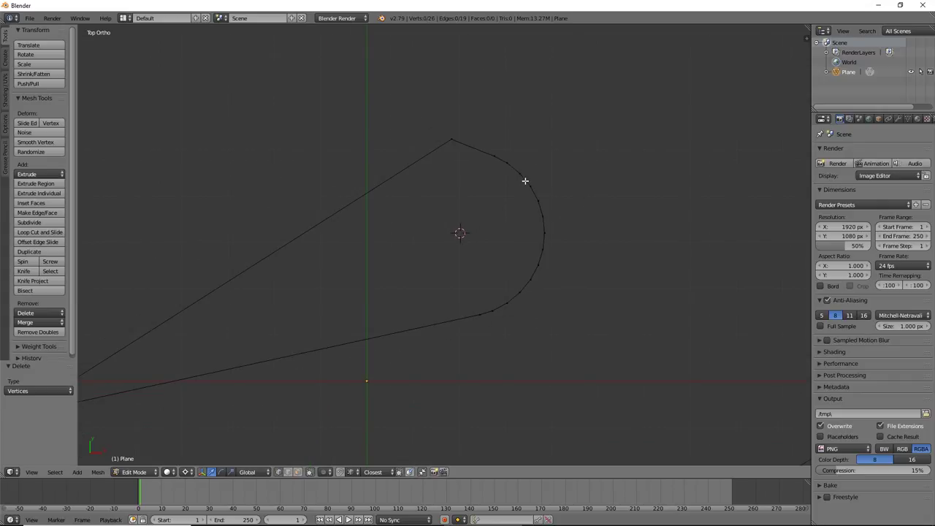
# - Toggle out of and back into Edit Mode while orbiting to view the outline at an angle
pyautogui.press('Tab')
pyautogui.moveTo(525, 183); pyautogui.dragTo(459, 158, button='middle')
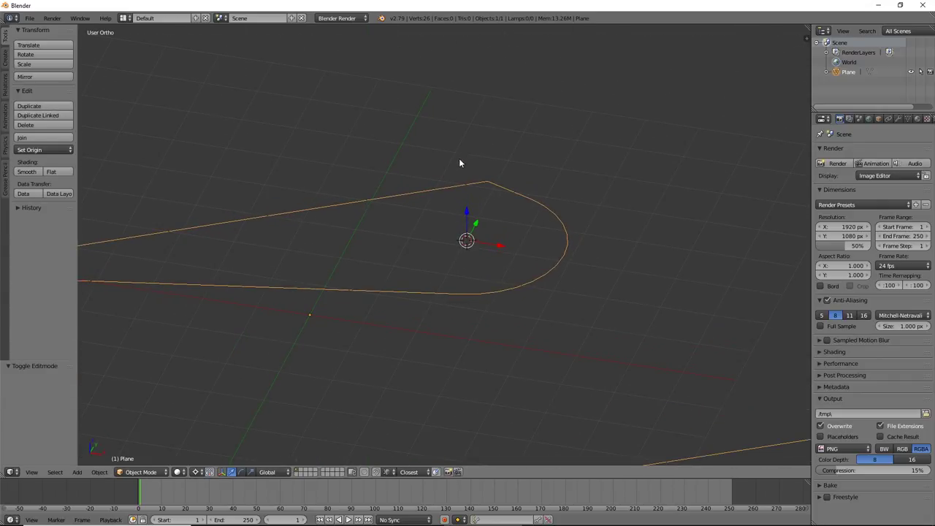
pyautogui.press('Tab')
pyautogui.press('Tab')
pyautogui.press('Tab')
pyautogui.moveTo(431, 268)
pyautogui.mouseDown(button='middle')
pyautogui.moveTo(445, 375)
pyautogui.moveTo(443, 267)
pyautogui.moveTo(442, 282)
pyautogui.mouseUp(button='middle')
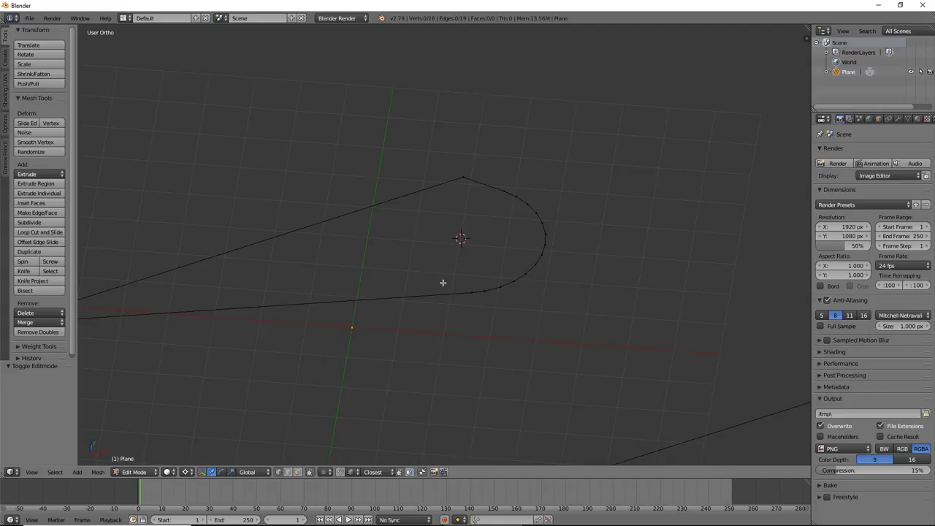
pyautogui.press('Tab')
pyautogui.press('Tab')
pyautogui.moveTo(462, 250); pyautogui.dragTo(393, 284, button='middle')
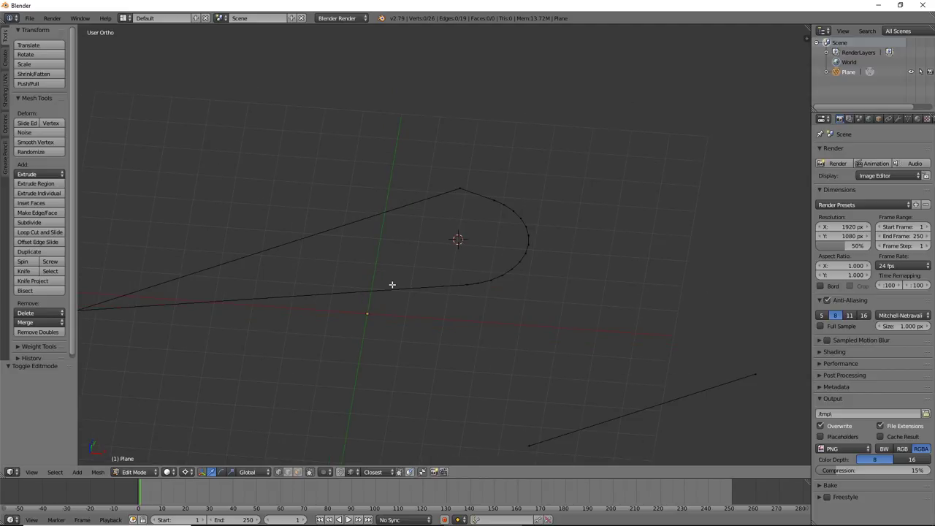
# - Switch to edge selection and select the teardrop outline as an edge loop
pyautogui.hotkey('ctrl', 'Tab')
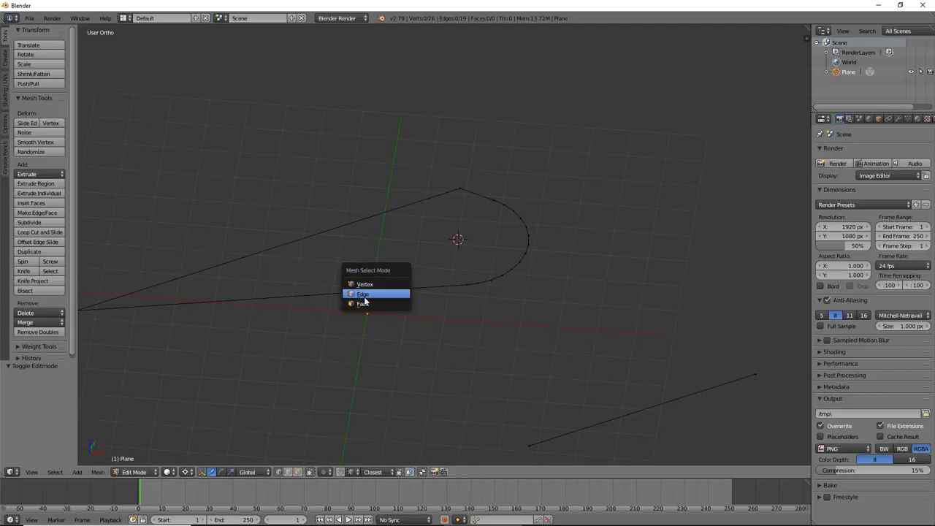
pyautogui.hotkey('ctrl', 'Tab')
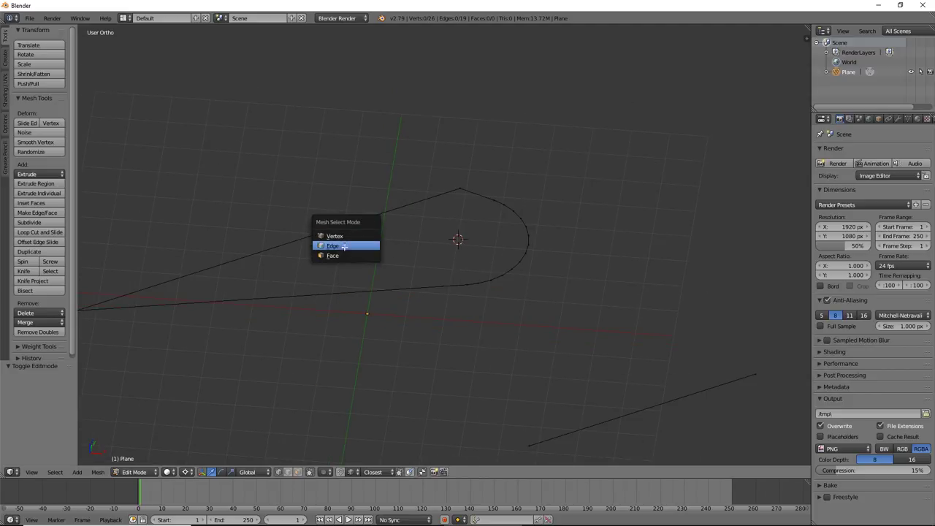
pyautogui.click(343, 246)
pyautogui.rightClick(349, 290)
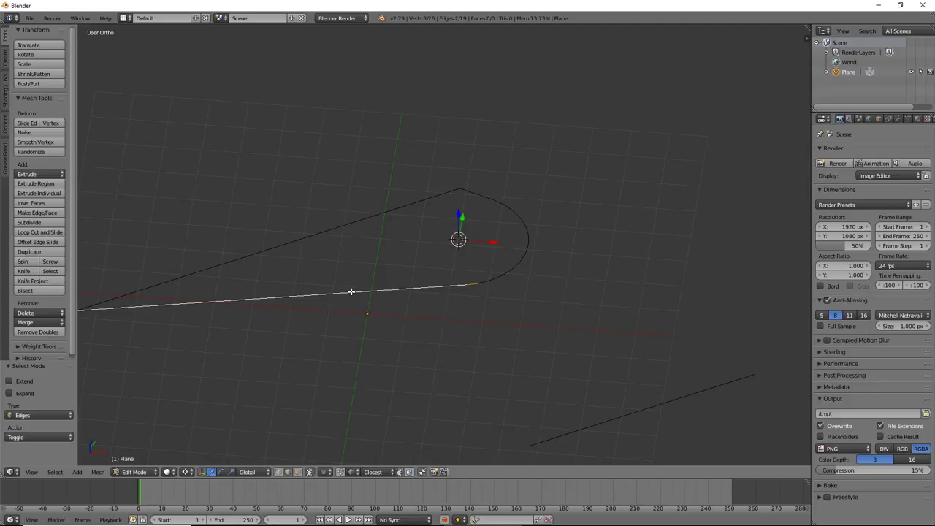
pyautogui.keyDown('shift'); pyautogui.rightClick(346, 224); pyautogui.keyUp('shift')
pyautogui.keyDown('shift'); pyautogui.rightClick(470, 192); pyautogui.keyUp('shift')
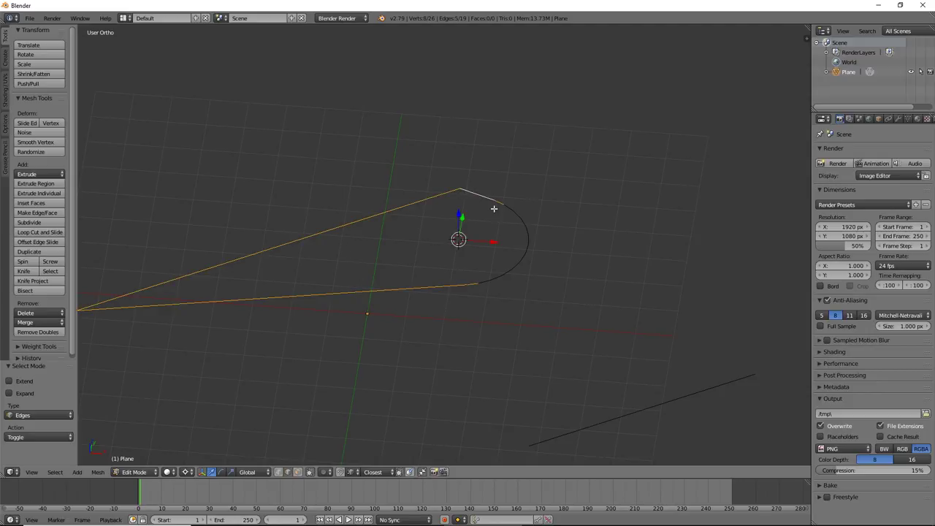
pyautogui.keyDown('alt'); pyautogui.keyDown('shift'); pyautogui.rightClick(520, 221); pyautogui.keyUp('shift'); pyautogui.keyUp('alt')
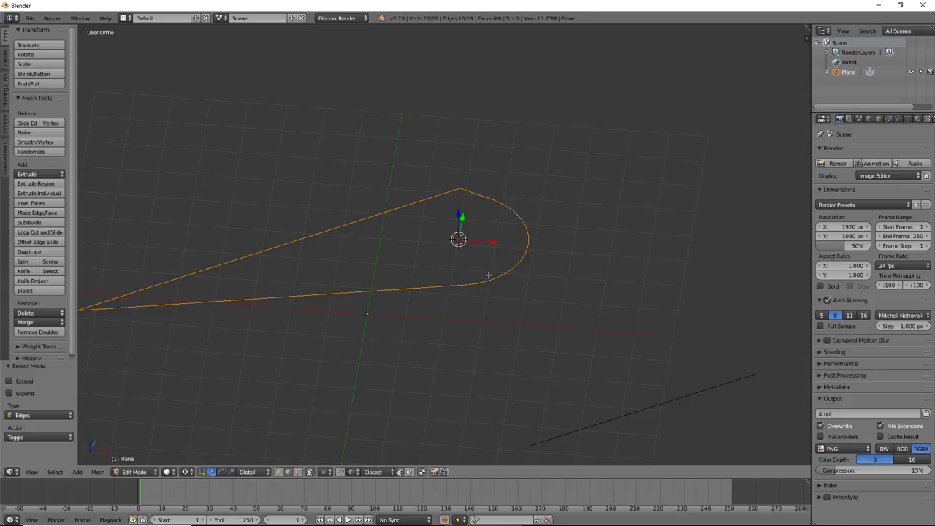
# - Undo the stray extrusion by selecting all and running Remove Doubles, merging 25 vertices
pyautogui.press('e')
pyautogui.rightClick(490, 300)
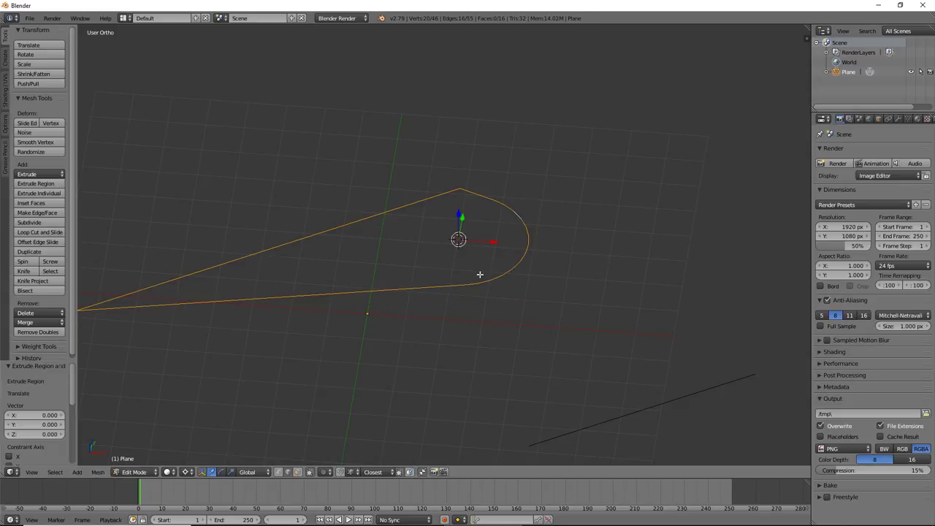
pyautogui.press('a')
pyautogui.press('a')
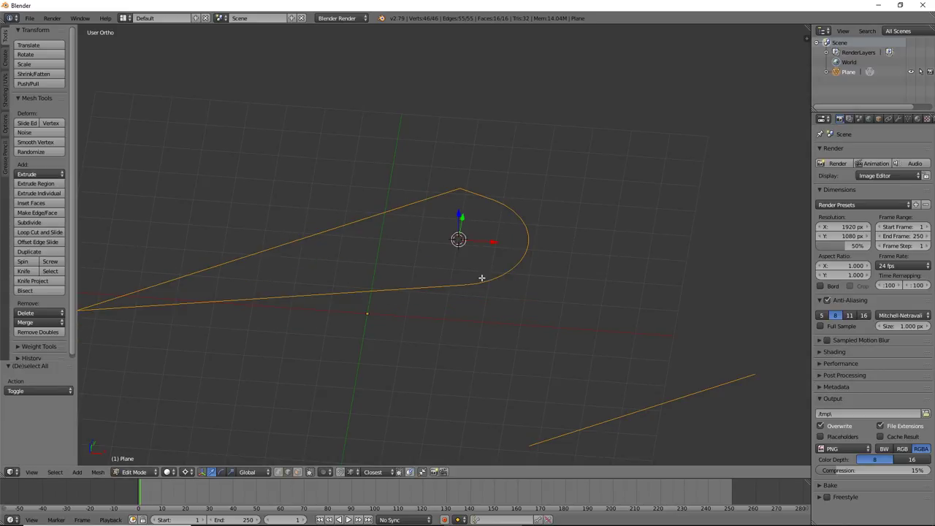
pyautogui.press('w')
pyautogui.click(482, 285)
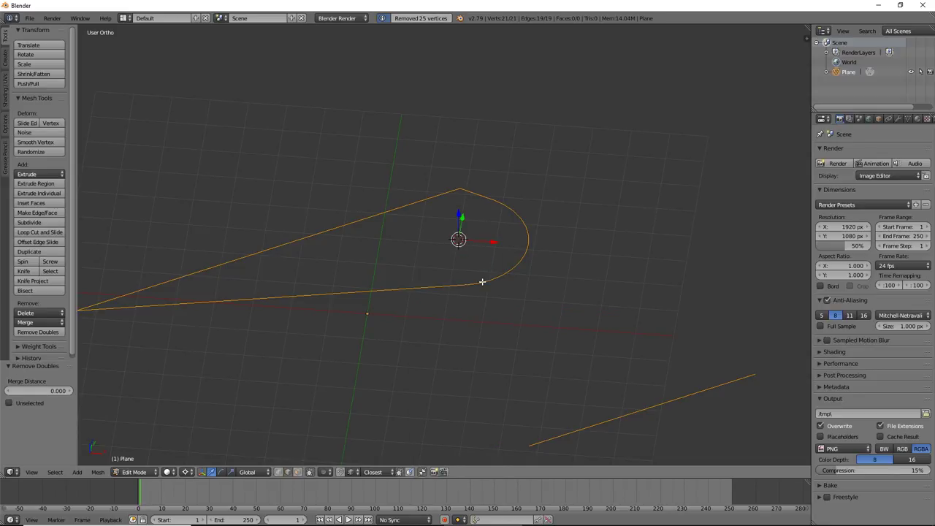
# - Delete the long edge overshooting the teardrop's tip and reselect the outline loop
pyautogui.press('Tab')
pyautogui.press('Tab')
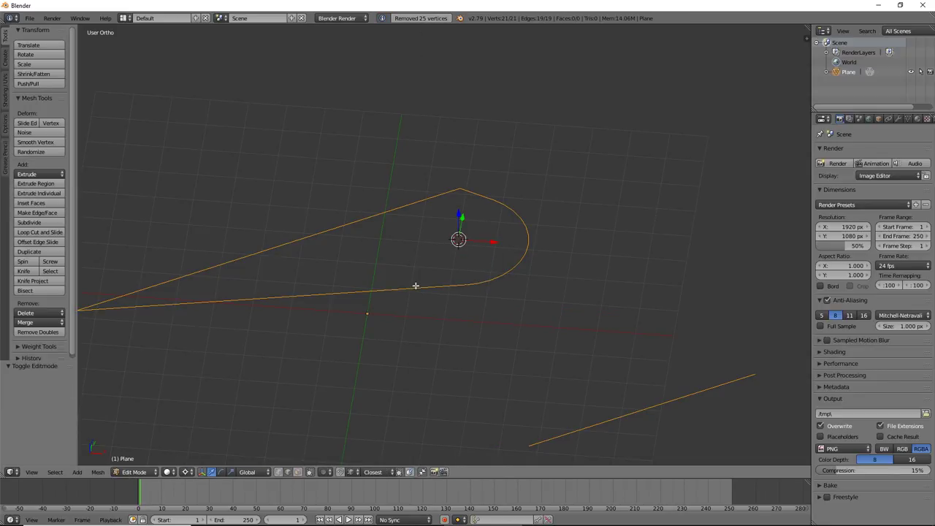
pyautogui.rightClick(415, 288)
pyautogui.keyDown('alt'); pyautogui.rightClick(415, 288); pyautogui.keyUp('alt')
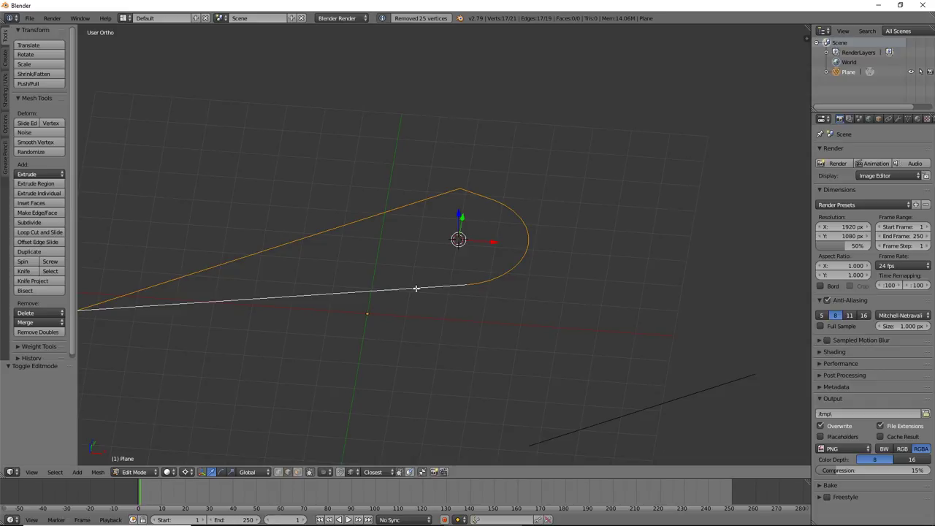
pyautogui.moveTo(416, 289); pyautogui.dragTo(334, 298, button='middle')
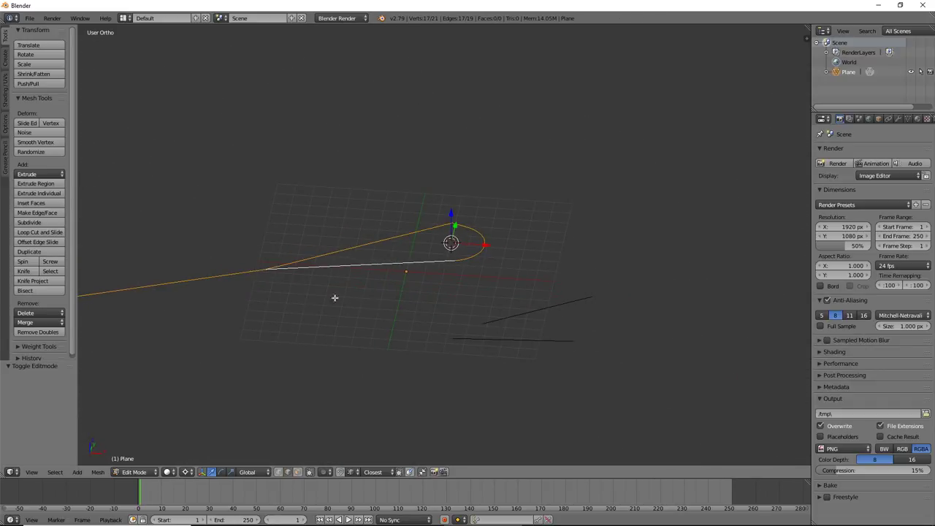
pyautogui.rightClick(231, 275)
pyautogui.press('x')
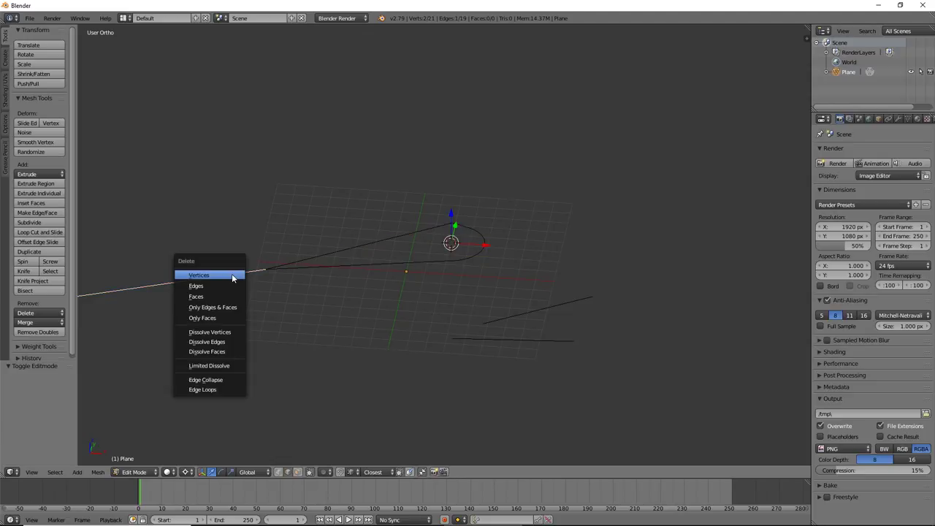
pyautogui.click(234, 285)
pyautogui.keyDown('alt'); pyautogui.rightClick(360, 264); pyautogui.keyUp('alt')
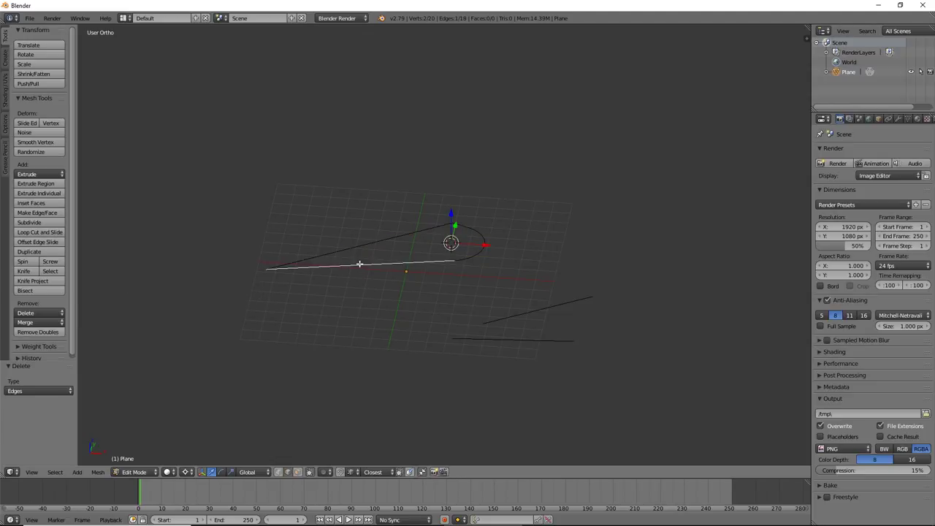
# - Extrude the outline loop 2.283 units down along Z into vertical walls
pyautogui.press('e')
pyautogui.press('z')
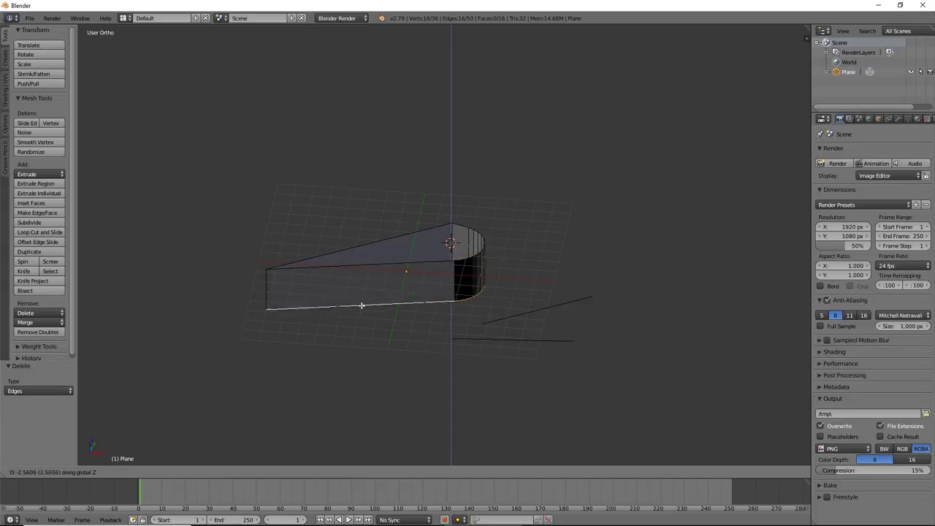
pyautogui.click(362, 300)
# - Inspect the extruded walls from several angles, ending in front and side views
pyautogui.moveTo(436, 287)
pyautogui.mouseDown(button='middle')
pyautogui.moveTo(373, 290)
pyautogui.moveTo(431, 261)
pyautogui.moveTo(396, 299)
pyautogui.moveTo(365, 259)
pyautogui.moveTo(272, 259)
pyautogui.moveTo(286, 321)
pyautogui.moveTo(428, 272)
pyautogui.moveTo(229, 208)
pyautogui.mouseUp(button='middle')
pyautogui.press('KP_5')
pyautogui.scroll(3, 448, 276)
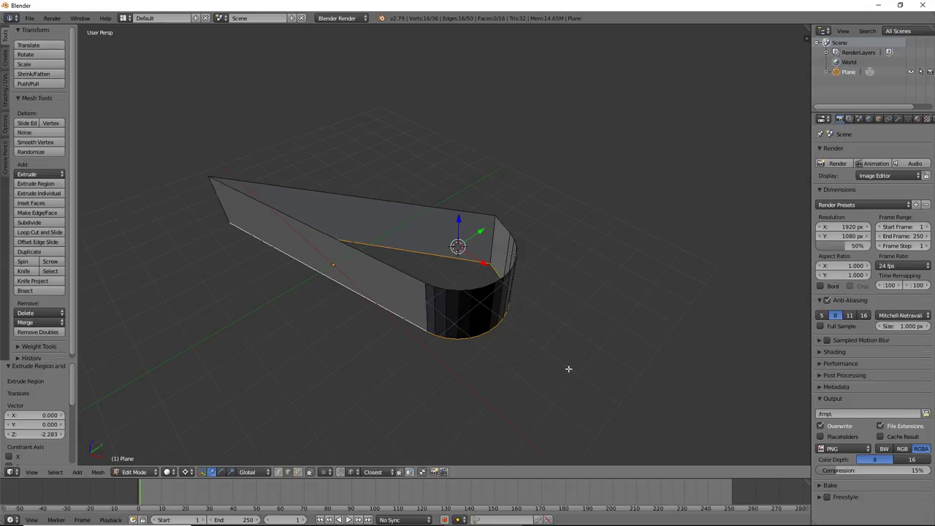
pyautogui.moveTo(376, 286)
pyautogui.mouseDown(button='middle')
pyautogui.moveTo(405, 355)
pyautogui.moveTo(428, 322)
pyautogui.moveTo(376, 300)
pyautogui.moveTo(385, 280)
pyautogui.moveTo(384, 311)
pyautogui.mouseUp(button='middle')
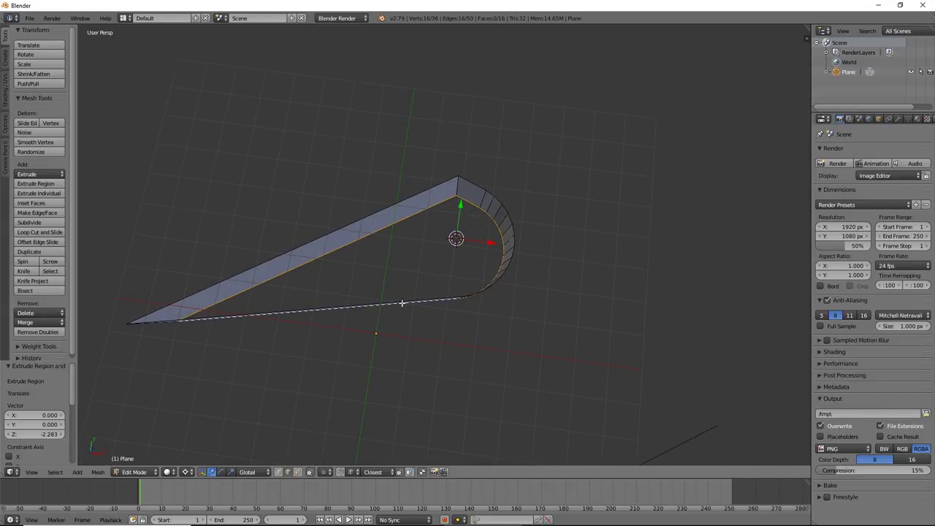
pyautogui.scroll(5, 490, 293)
pyautogui.scroll(-3, 489, 293)
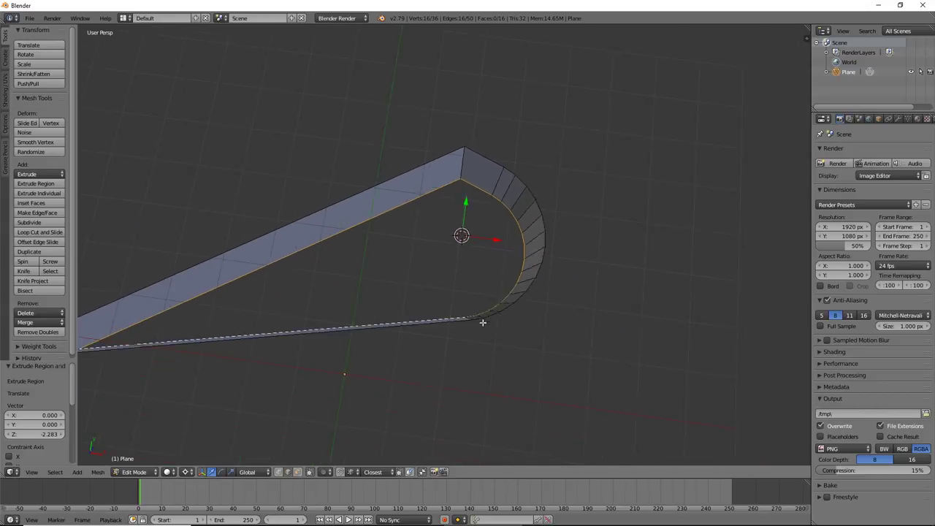
pyautogui.moveTo(489, 293)
pyautogui.mouseDown(button='middle')
pyautogui.moveTo(465, 281)
pyautogui.moveTo(386, 290)
pyautogui.moveTo(428, 315)
pyautogui.moveTo(409, 300)
pyautogui.moveTo(411, 312)
pyautogui.moveTo(380, 299)
pyautogui.moveTo(436, 293)
pyautogui.mouseUp(button='middle')
pyautogui.click(411, 321)
pyautogui.press('Tab')
pyautogui.press('Tab')
pyautogui.press('KP_1')
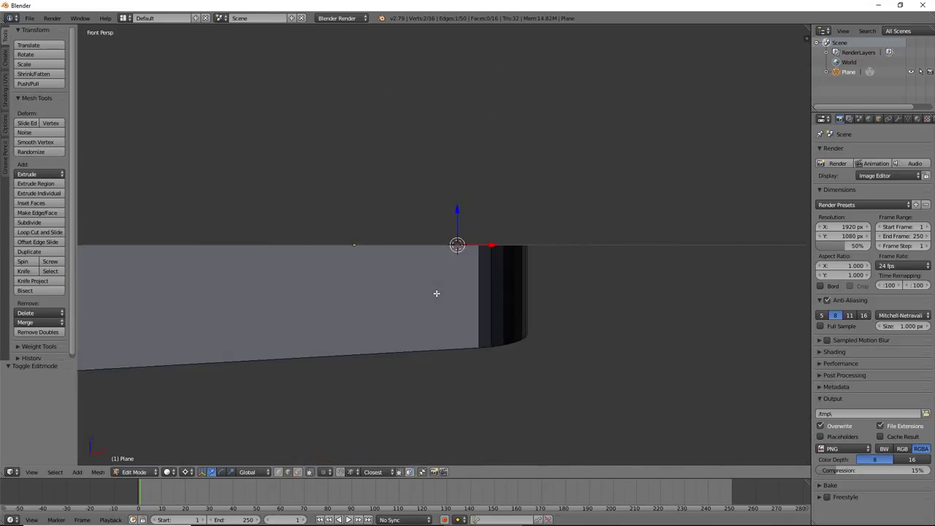
pyautogui.press('KP_3')
# - In Top Ortho view, delete the two long straight edges of the outline
pyautogui.press('KP_7')
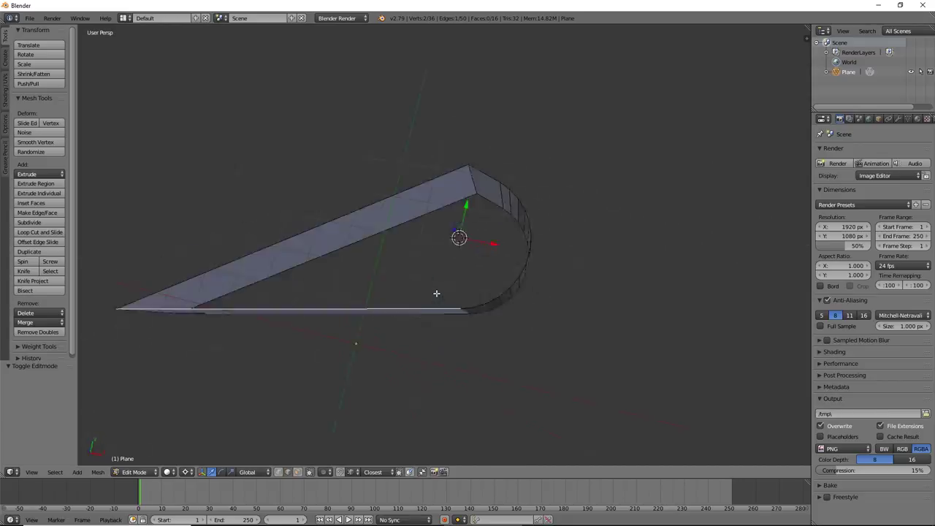
pyautogui.press('KP_5')
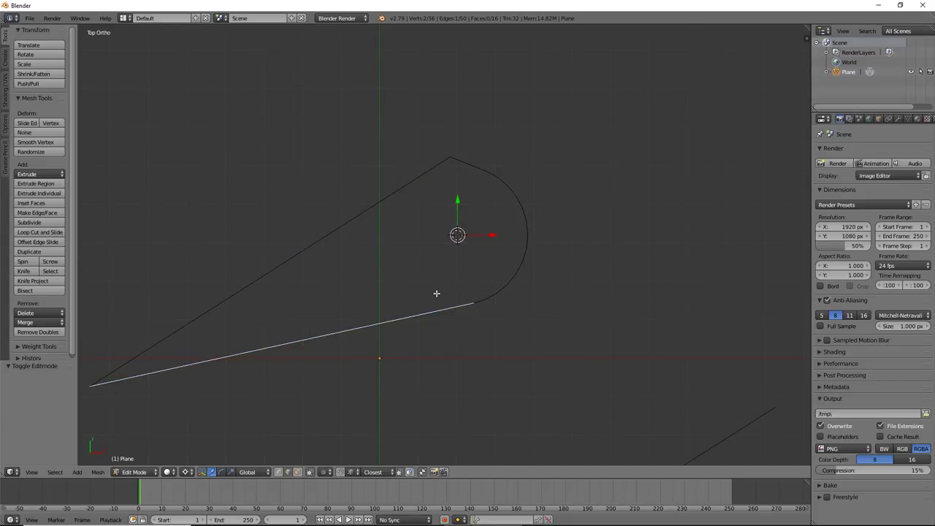
pyautogui.keyDown('shift'); pyautogui.rightClick(365, 211); pyautogui.keyUp('shift')
pyautogui.moveTo(304, 183)
pyautogui.keyDown('ctrl'); pyautogui.mouseDown()
pyautogui.moveTo(318, 145)
pyautogui.moveTo(390, 217)
pyautogui.mouseUp(); pyautogui.keyUp('ctrl')
pyautogui.press('a')
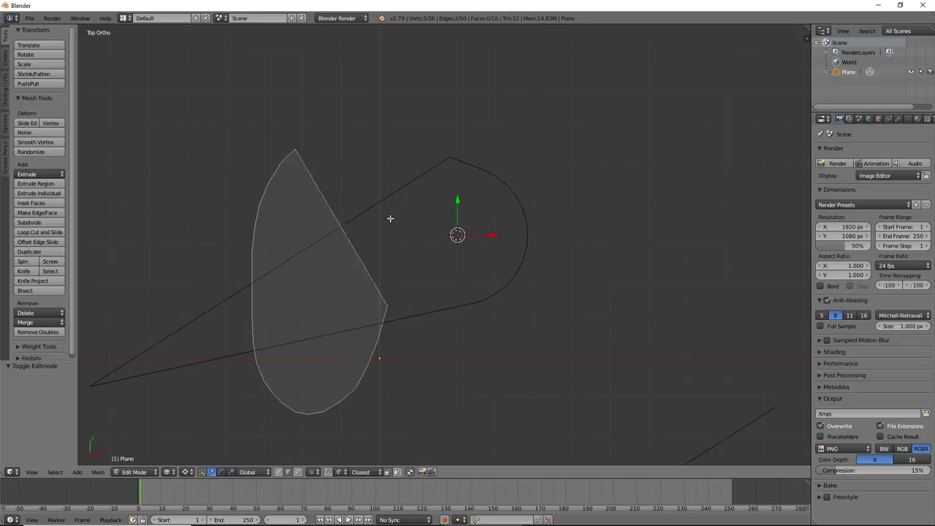
pyautogui.press('x')
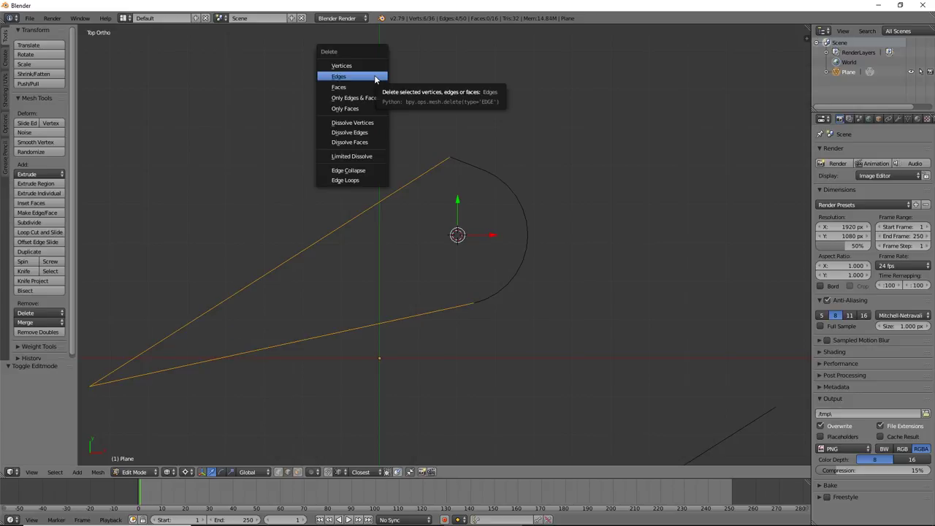
pyautogui.click(375, 77)
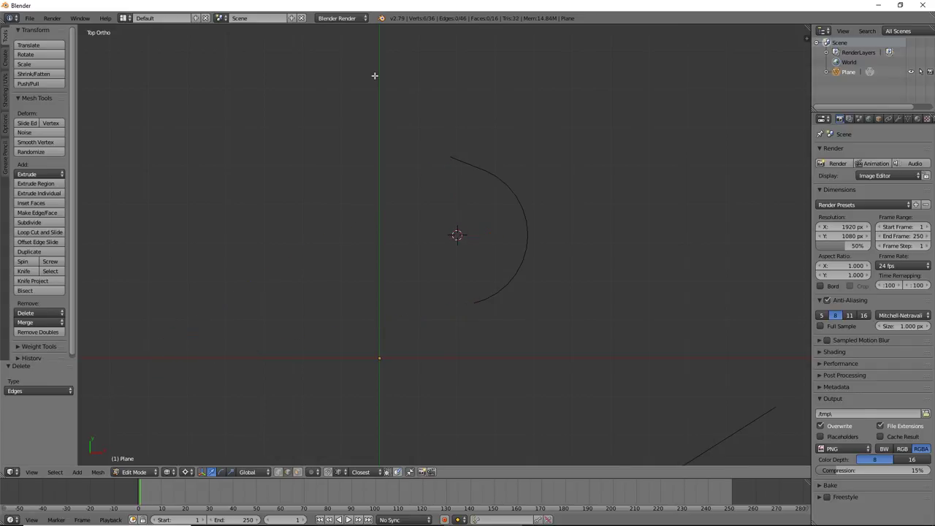
# - Delete the arc's upper and lower ends, then return to Object Mode
pyautogui.keyDown('ctrl'); pyautogui.moveTo(459, 187); pyautogui.dragTo(547, 136); pyautogui.keyUp('ctrl')
pyautogui.press('x')
pyautogui.click(547, 137)
pyautogui.moveTo(477, 281)
pyautogui.keyDown('ctrl'); pyautogui.mouseDown()
pyautogui.moveTo(503, 328)
pyautogui.moveTo(541, 273)
pyautogui.mouseUp(); pyautogui.keyUp('ctrl')
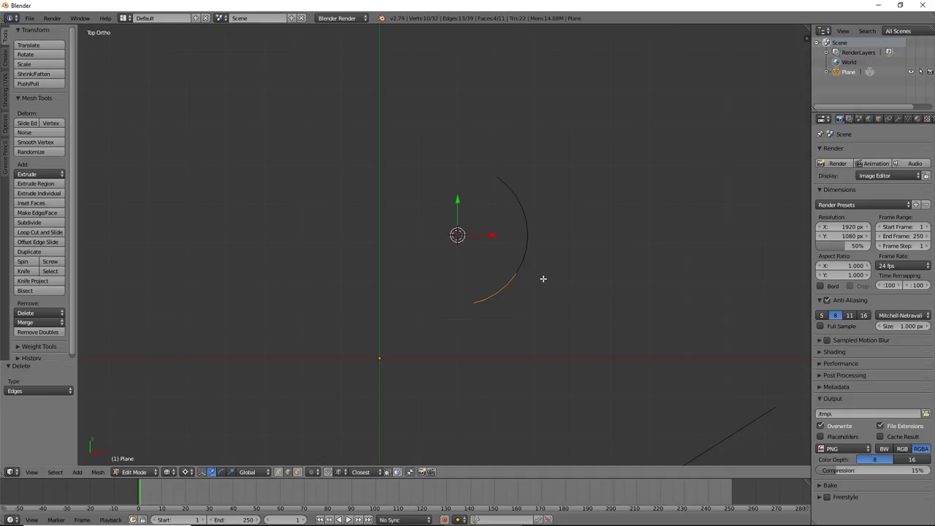
pyautogui.press('x')
pyautogui.click(543, 276)
pyautogui.scroll(6, 521, 264)
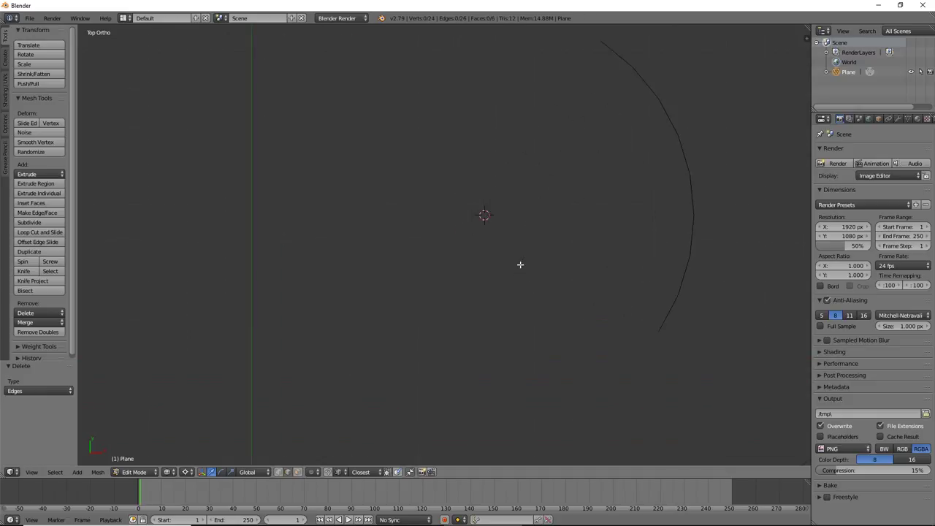
pyautogui.scroll(-5, 534, 234)
pyautogui.press('Tab')
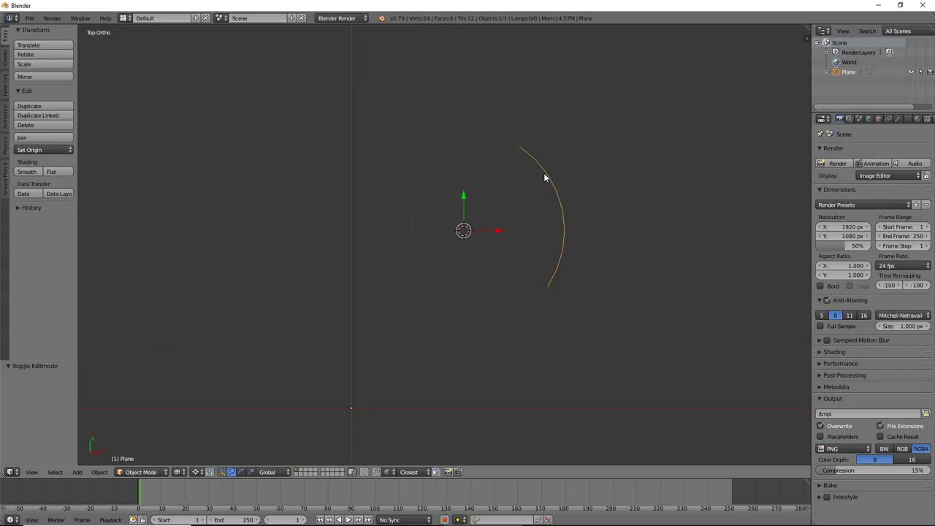
# - Enter Edit Mode in edge select and pick the short stray edge at the arc's top
pyautogui.hotkey('ctrl', 'Tab')
pyautogui.press('Tab')
pyautogui.hotkey('ctrl', 'Tab')
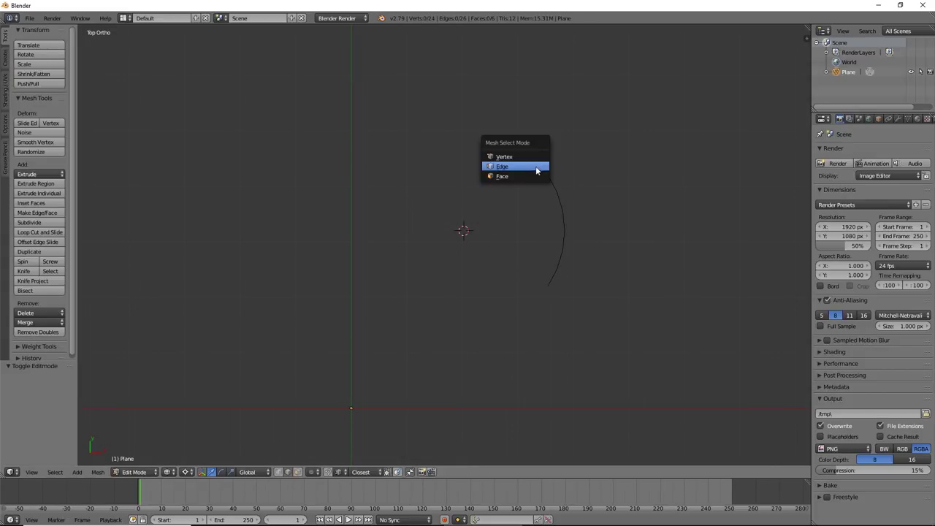
pyautogui.click(533, 169)
pyautogui.rightClick(533, 160)
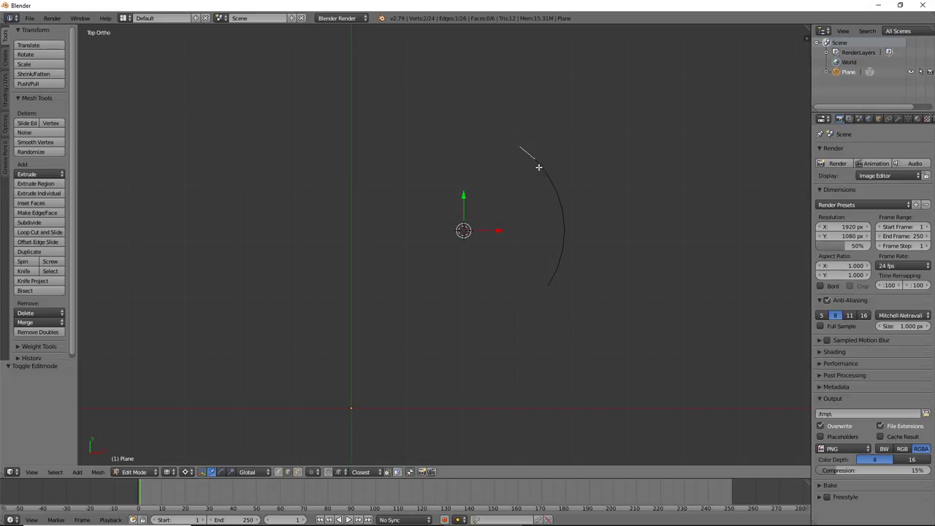
# - Move the 3D cursor around the view, then put it back at the world origin
pyautogui.scroll(1, 477, 153)
pyautogui.scroll(-3, 475, 168)
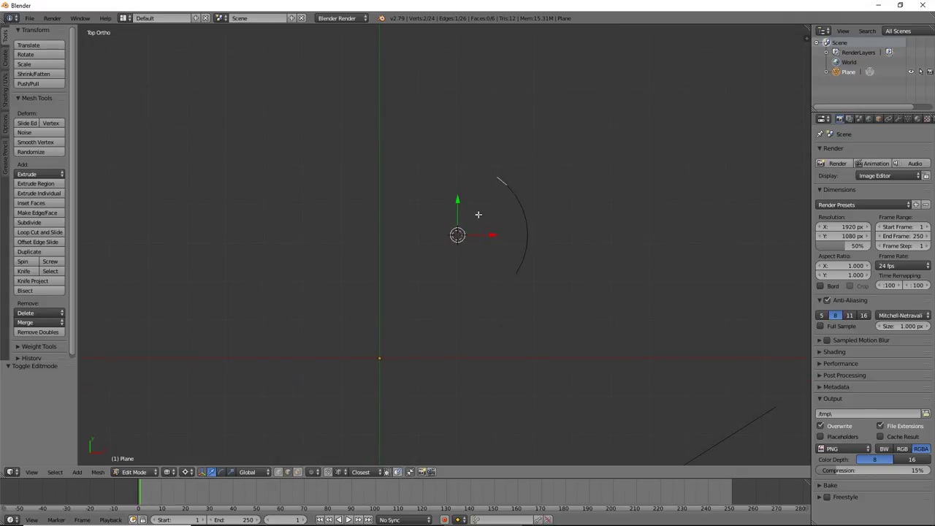
pyautogui.click(551, 169)
pyautogui.click(402, 234)
pyautogui.click(323, 287)
pyautogui.click(264, 235)
pyautogui.click(293, 149)
pyautogui.click(302, 285)
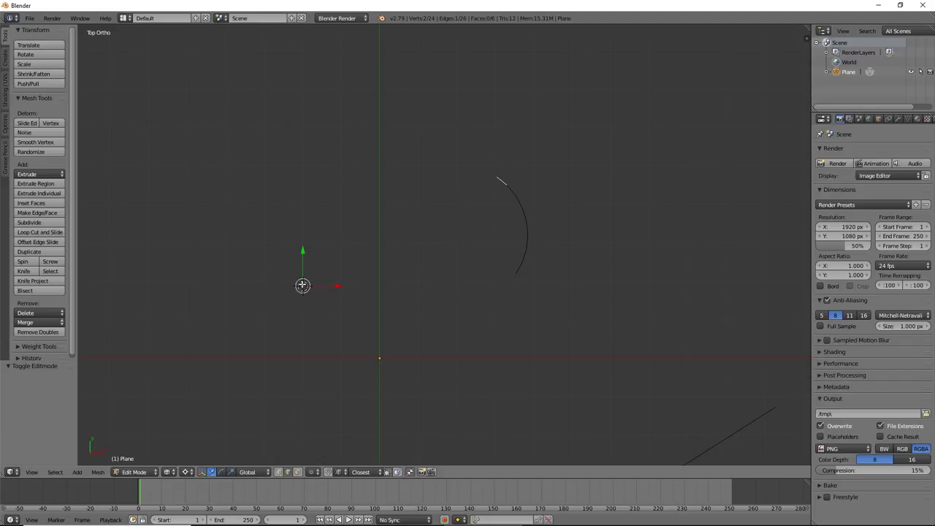
# - Extend the selection along the arc's top, try a Spin, and undo it
pyautogui.keyDown('shift'); pyautogui.click(503, 182); pyautogui.keyUp('shift')
pyautogui.hotkey('shift', 'r')
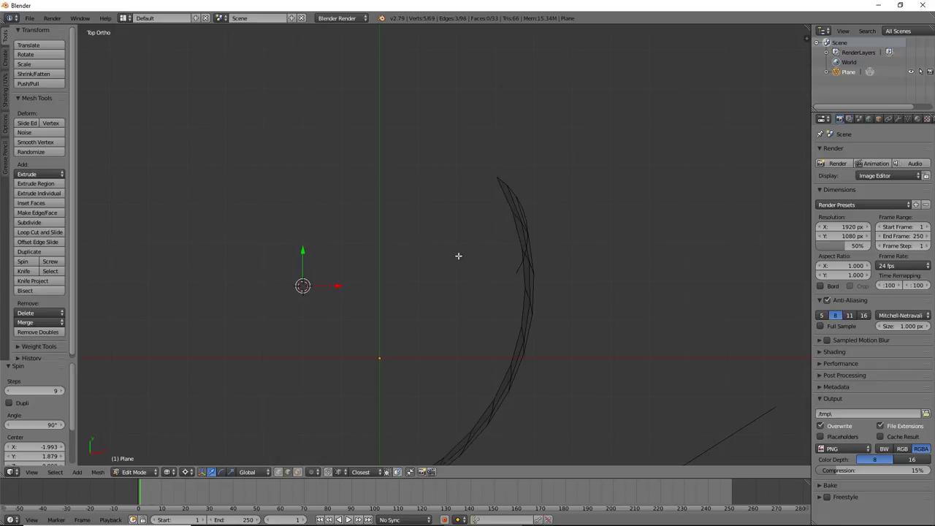
pyautogui.hotkey('ctrl', 'z')
# - Orbit into 3D, change the selection mode, and select the strip's lower-left short edges
pyautogui.moveTo(477, 254)
pyautogui.mouseDown(button='middle')
pyautogui.moveTo(464, 194)
pyautogui.moveTo(509, 229)
pyautogui.moveTo(528, 270)
pyautogui.mouseUp(button='middle')
pyautogui.hotkey('ctrl', 'Tab')
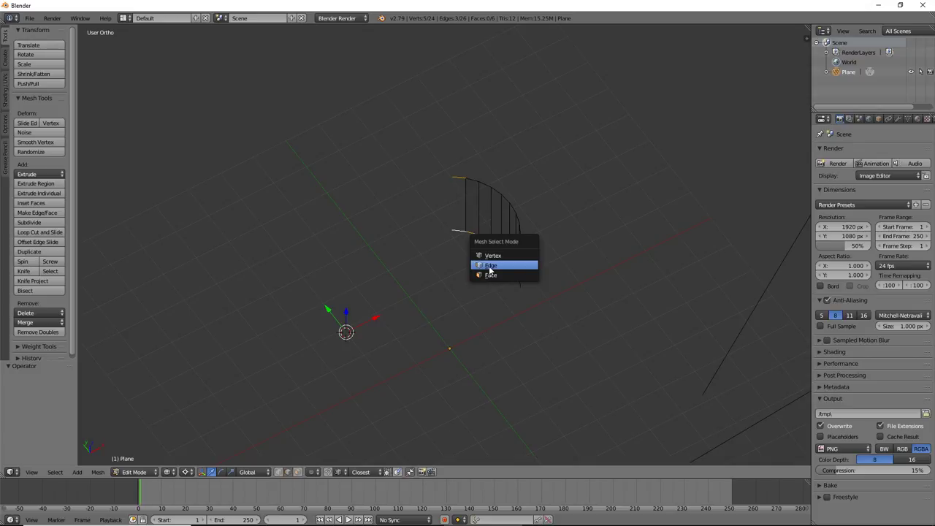
pyautogui.click(490, 275)
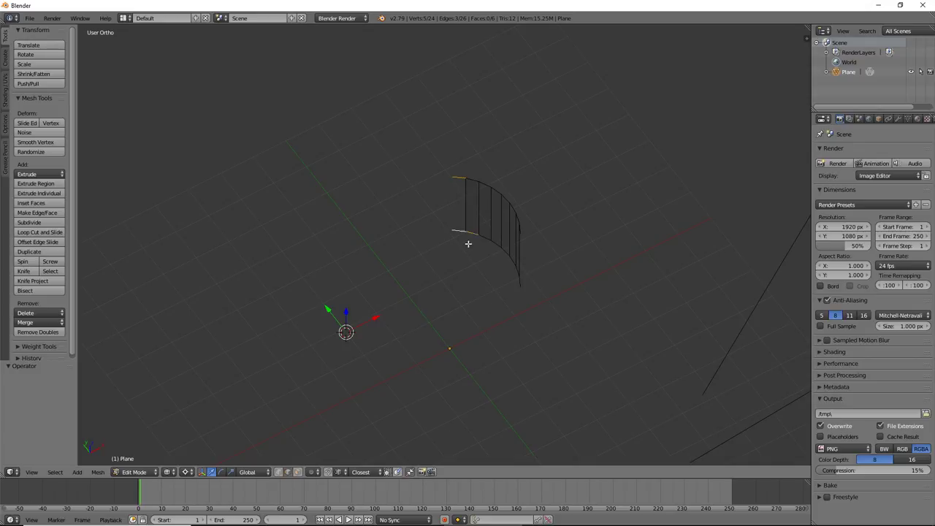
pyautogui.keyDown('shift'); pyautogui.rightClick(521, 233); pyautogui.keyUp('shift')
pyautogui.moveTo(521, 273); pyautogui.dragTo(445, 284, button='middle')
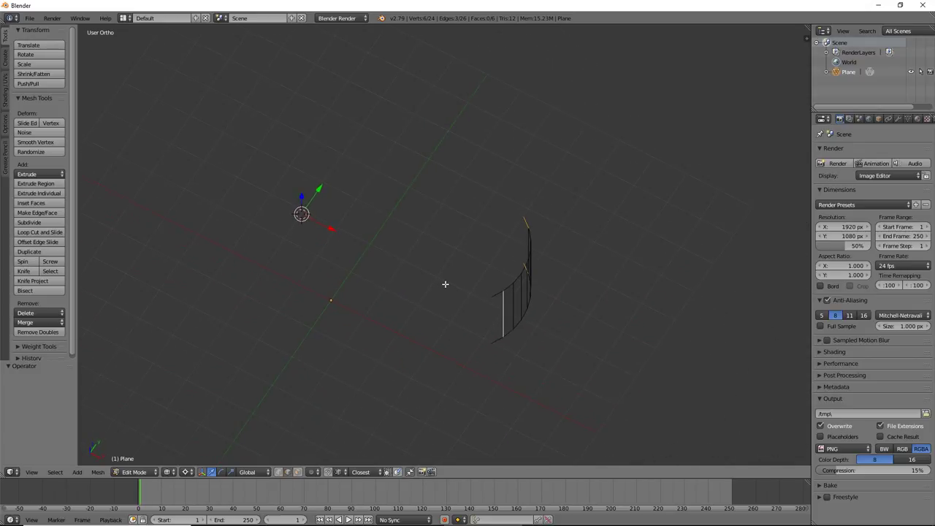
pyautogui.rightClick(501, 293)
pyautogui.keyDown('shift'); pyautogui.rightClick(502, 332); pyautogui.keyUp('shift')
pyautogui.rightClick(495, 297)
pyautogui.keyDown('shift'); pyautogui.rightClick(492, 340); pyautogui.keyUp('shift')
# - Select the strip's lower and upper short end edges, delete them as Edges, then return to top view
pyautogui.moveTo(493, 340)
pyautogui.mouseDown(button='middle')
pyautogui.moveTo(555, 295)
pyautogui.moveTo(427, 272)
pyautogui.mouseUp(button='middle')
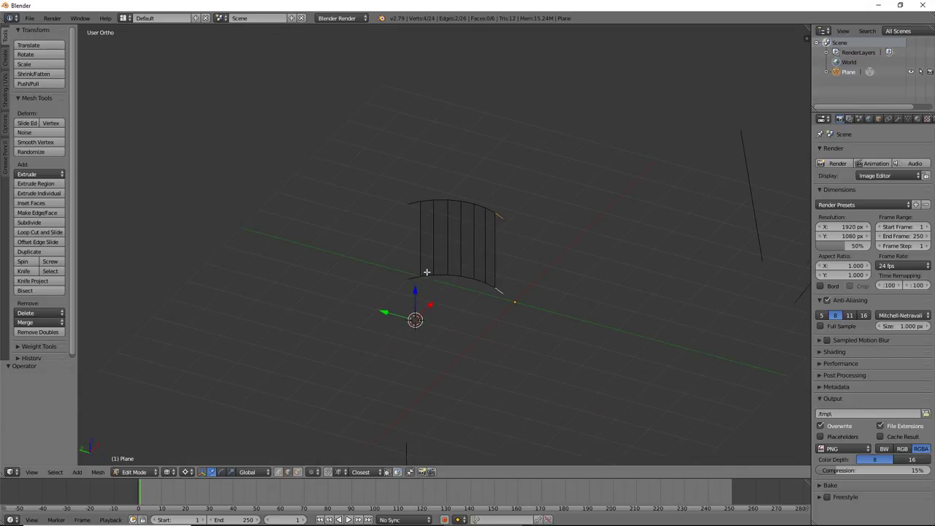
pyautogui.keyDown('shift'); pyautogui.rightClick(414, 276); pyautogui.keyUp('shift')
pyautogui.keyDown('shift'); pyautogui.rightClick(411, 204); pyautogui.keyUp('shift')
pyautogui.press('x')
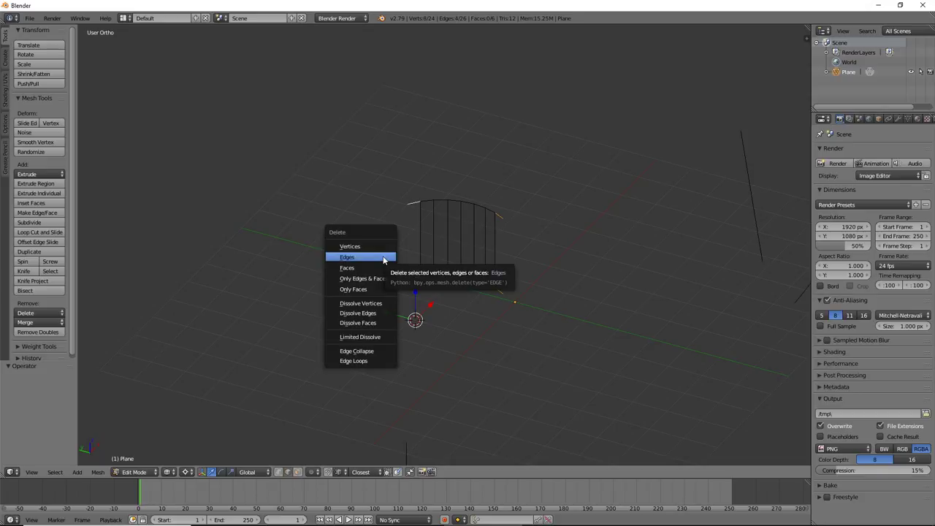
pyautogui.click(383, 259)
pyautogui.moveTo(397, 261)
pyautogui.mouseDown(button='middle')
pyautogui.moveTo(493, 267)
pyautogui.moveTo(455, 280)
pyautogui.moveTo(477, 287)
pyautogui.moveTo(478, 255)
pyautogui.moveTo(478, 265)
pyautogui.mouseUp(button='middle')
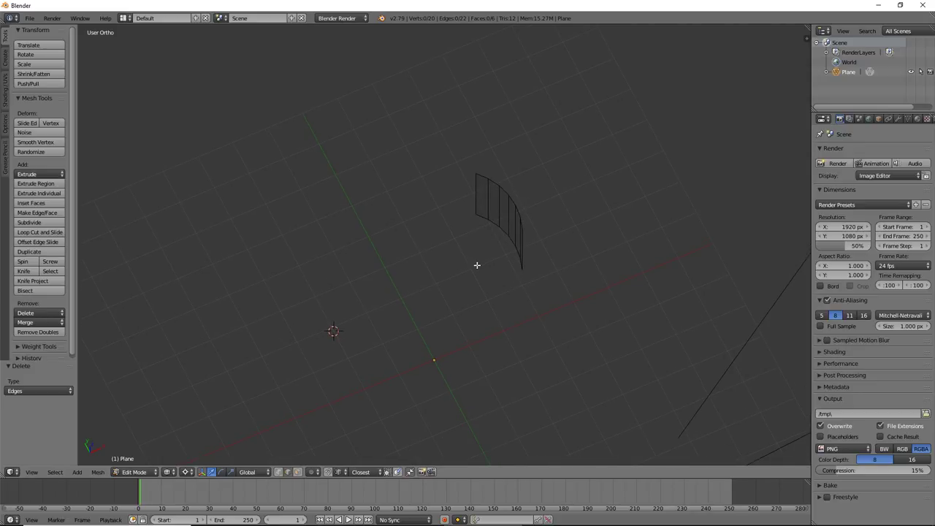
pyautogui.press('KP_7')
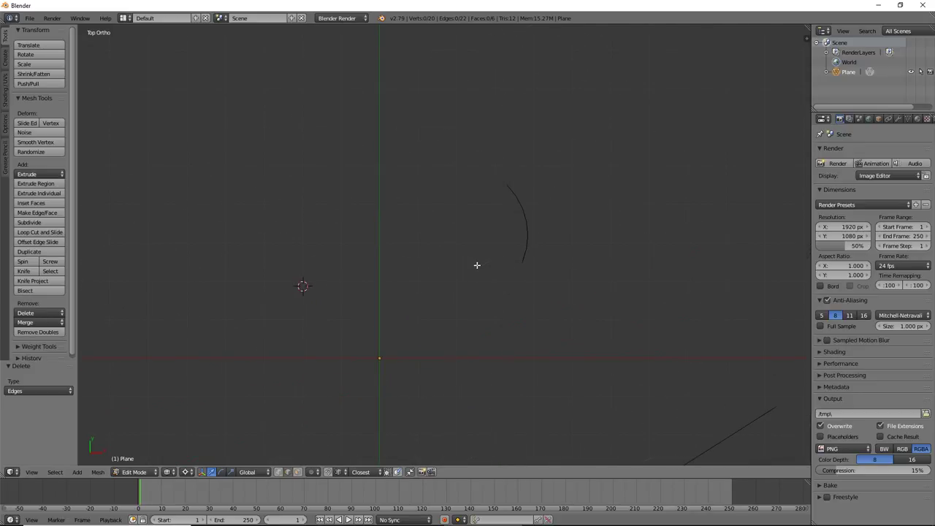
# - Try selecting the connected arc and its edge loop, then check the extruded faces and return to top view
pyautogui.scroll(2, 515, 219)
pyautogui.rightClick(553, 180)
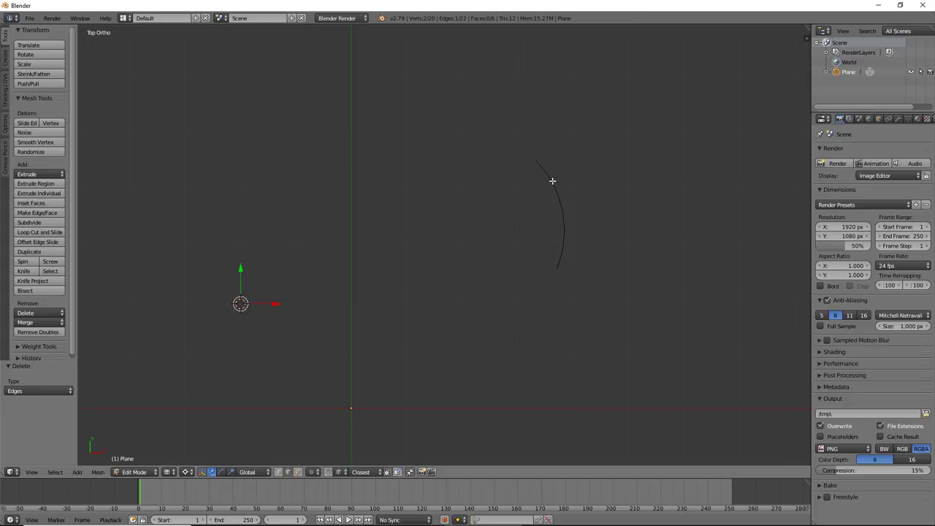
pyautogui.hotkey('ctrl', 'l')
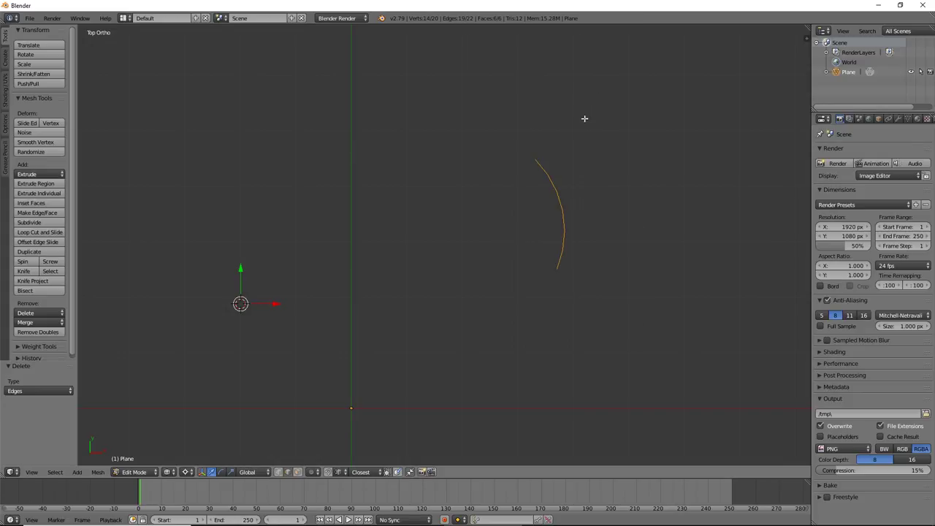
pyautogui.press('a')
pyautogui.keyDown('alt'); pyautogui.rightClick(545, 169); pyautogui.keyUp('alt')
pyautogui.moveTo(556, 163)
pyautogui.mouseDown(button='middle')
pyautogui.moveTo(597, 90)
pyautogui.moveTo(573, 136)
pyautogui.mouseUp(button='middle')
pyautogui.press('KP_7')
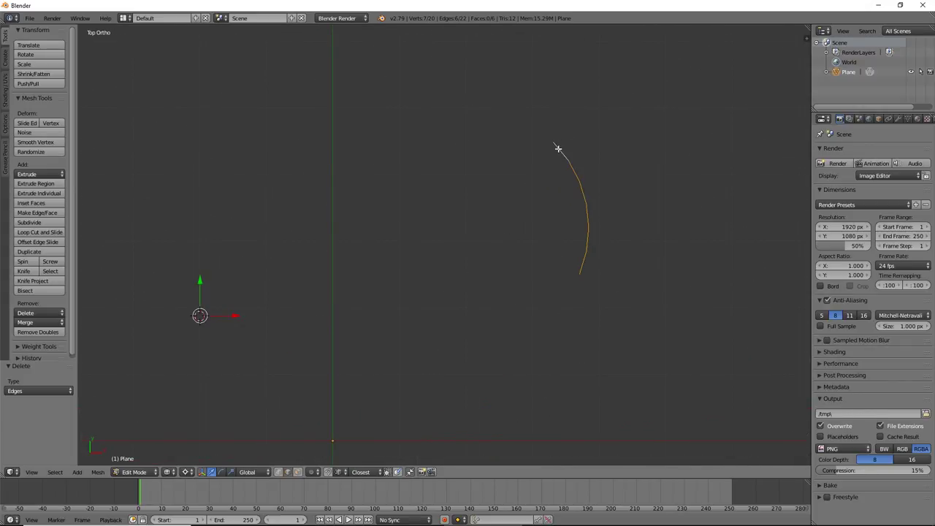
# - Select the arc's top, middle and lower edges and build a 12-vertex circle with CCEN
pyautogui.rightClick(558, 149)
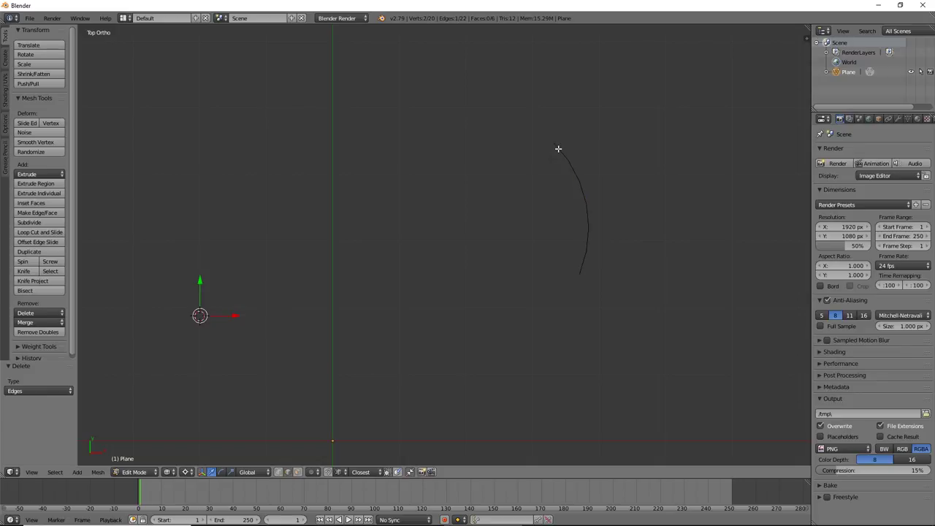
pyautogui.keyDown('shift'); pyautogui.rightClick(585, 208); pyautogui.keyUp('shift')
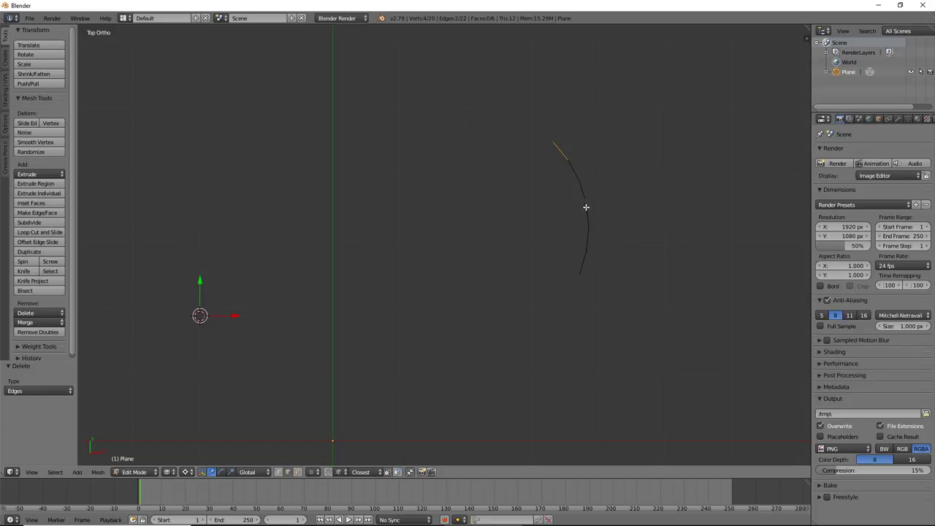
pyautogui.keyDown('shift'); pyautogui.rightClick(581, 270); pyautogui.keyUp('shift')
pyautogui.press('w')
pyautogui.click(577, 255)
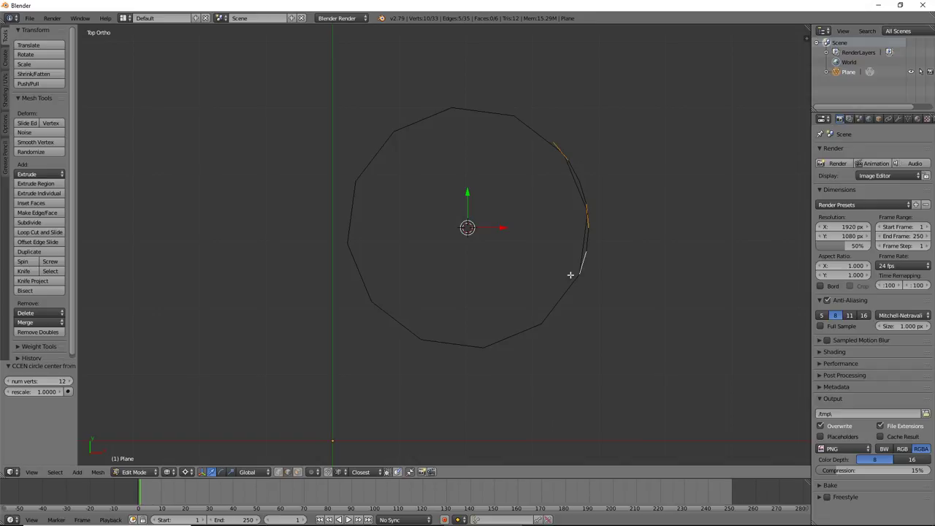
# - Zoom and tilt the view to inspect the generated circle, then return to top view
pyautogui.scroll(3, 575, 179)
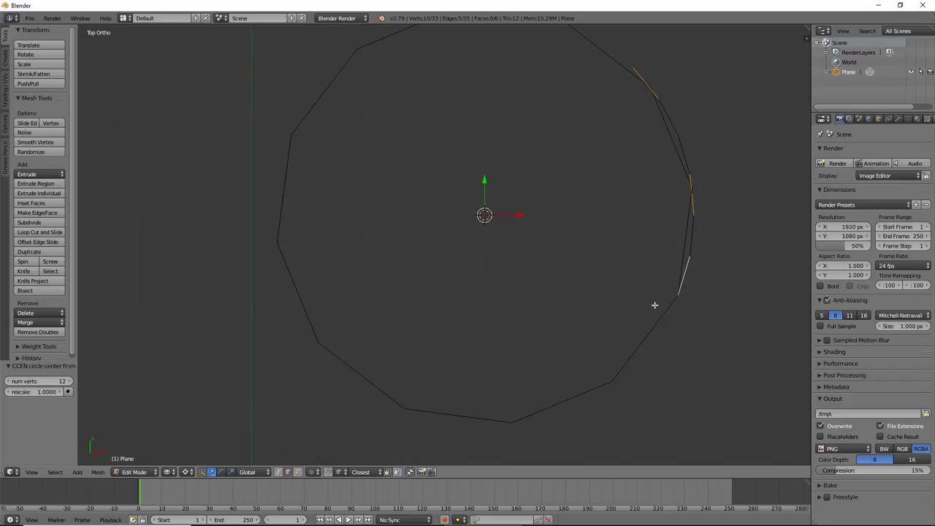
pyautogui.scroll(-1, 636, 102)
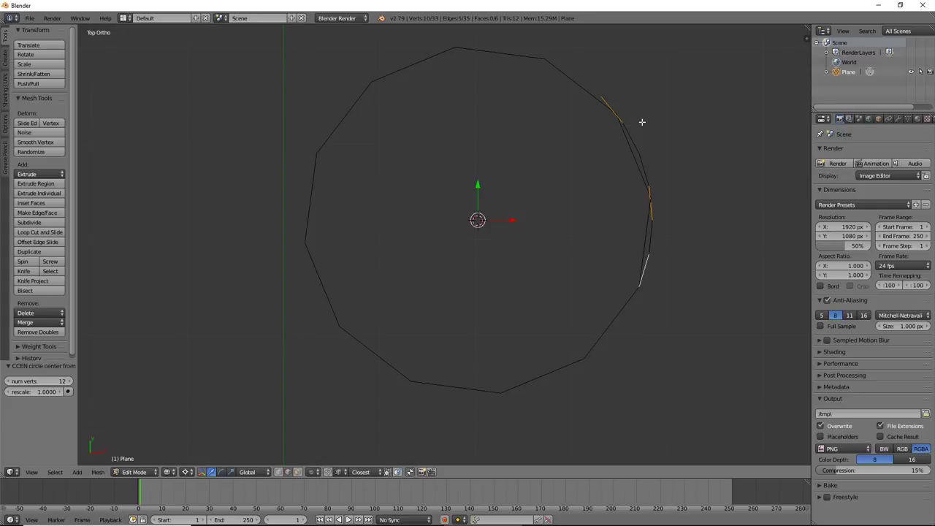
pyautogui.scroll(-3, 497, 212)
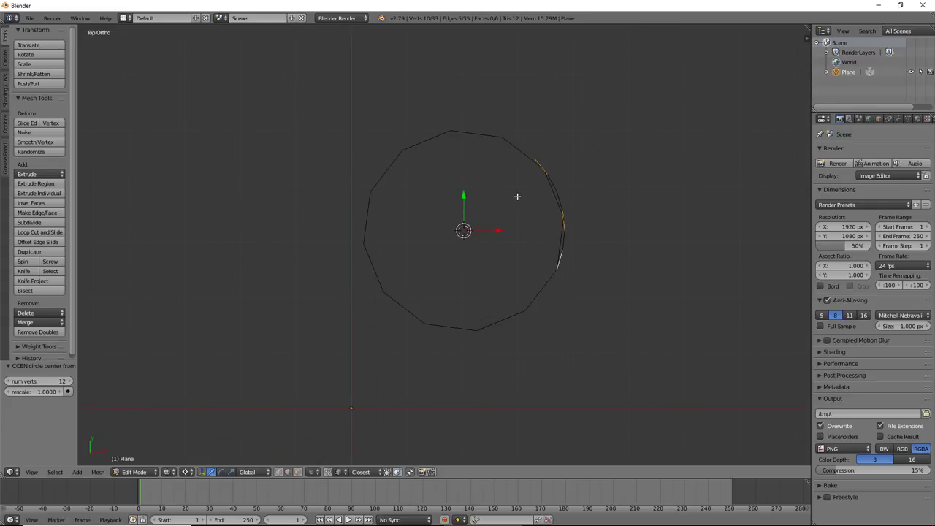
pyautogui.moveTo(492, 226)
pyautogui.mouseDown(button='middle')
pyautogui.moveTo(484, 178)
pyautogui.moveTo(530, 181)
pyautogui.moveTo(512, 196)
pyautogui.mouseUp(button='middle')
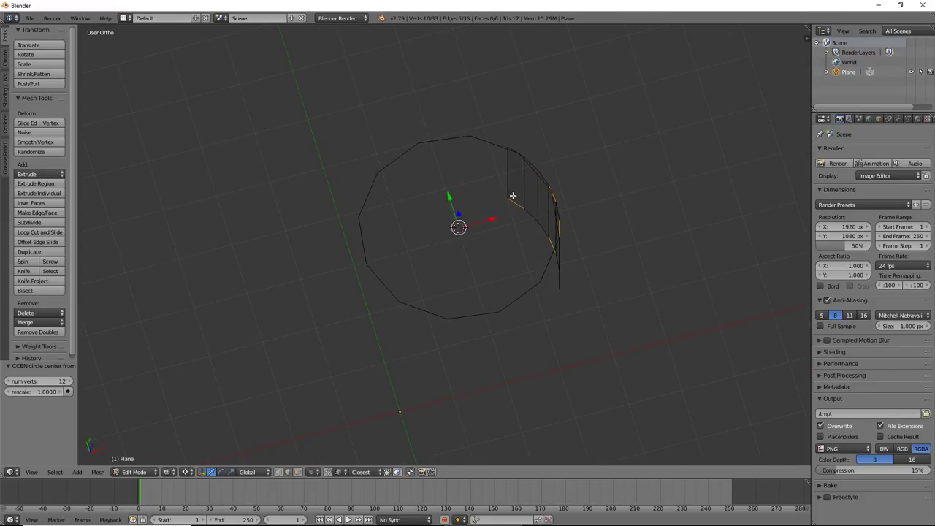
pyautogui.press('KP_7')
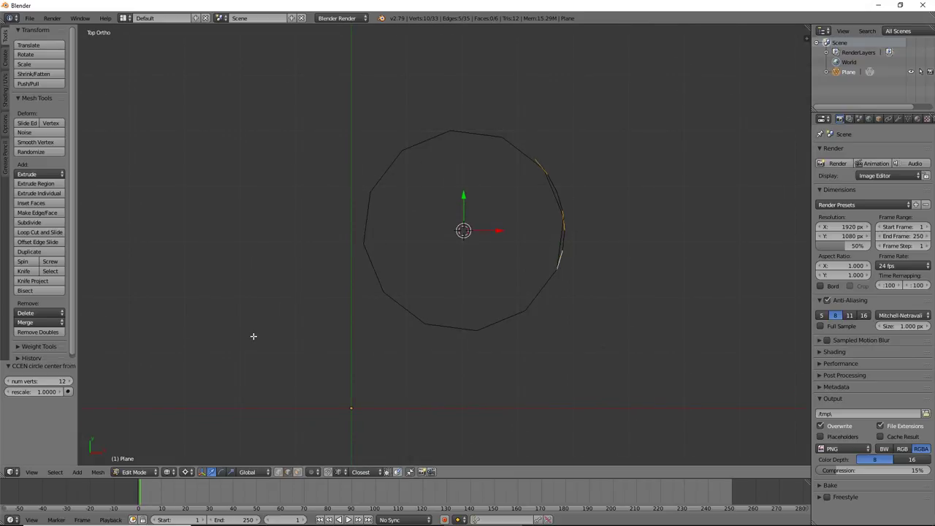
# - Raise the generated circle's vertex count step by step up to 21
pyautogui.click(64, 381)
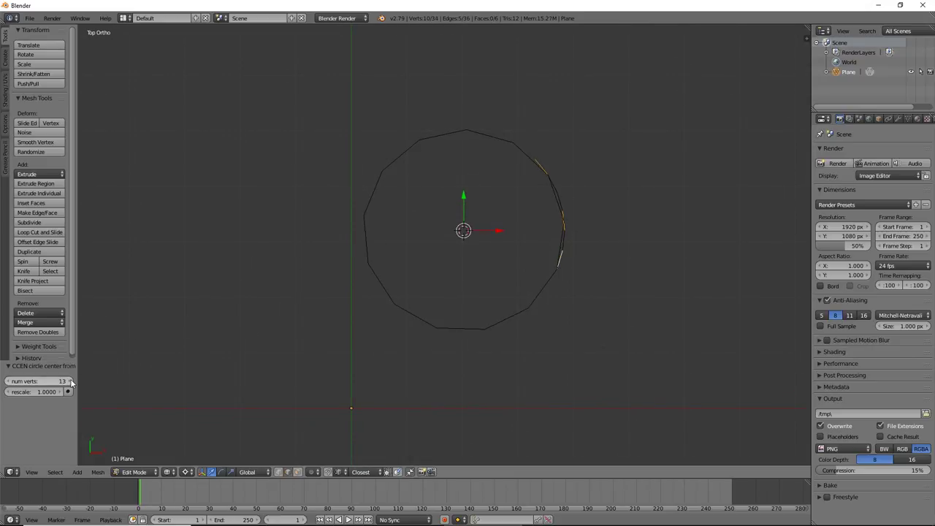
pyautogui.click(69, 382)
pyautogui.click(70, 381)
pyautogui.click(70, 382)
pyautogui.click(70, 381)
pyautogui.click(70, 381)
pyautogui.click(71, 382)
pyautogui.click(70, 381)
pyautogui.click(71, 381)
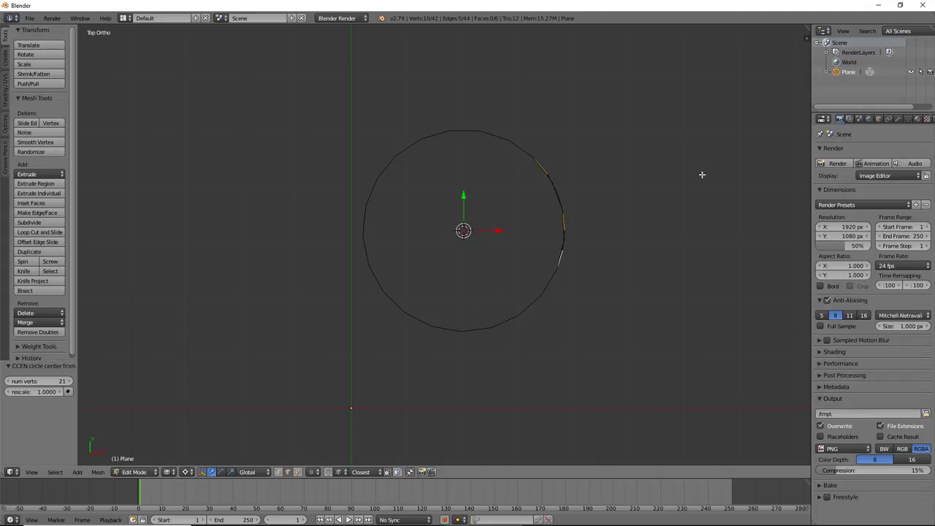
# - Inspect the extruded walls from an angle, then reduce the circle to 17 vertices
pyautogui.moveTo(613, 245); pyautogui.dragTo(527, 288, button='middle')
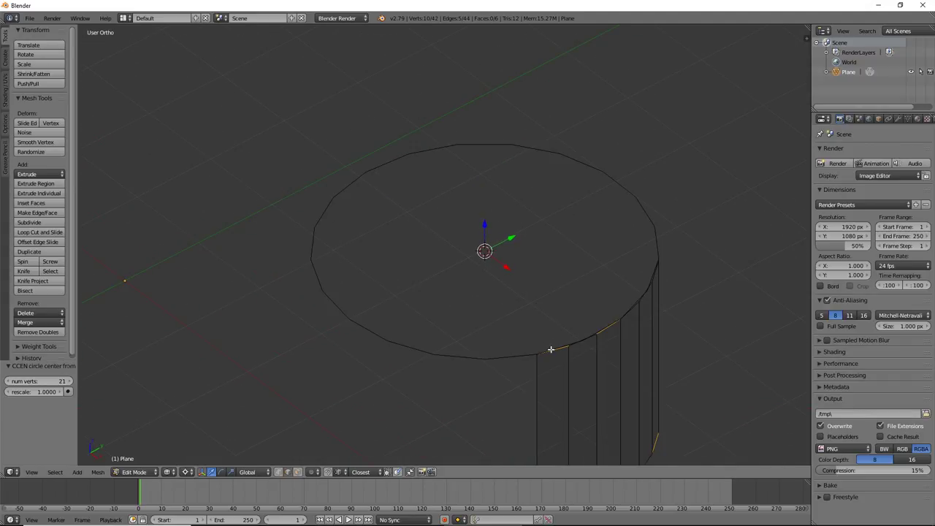
pyautogui.scroll(4, 551, 350)
pyautogui.scroll(-3, 590, 379)
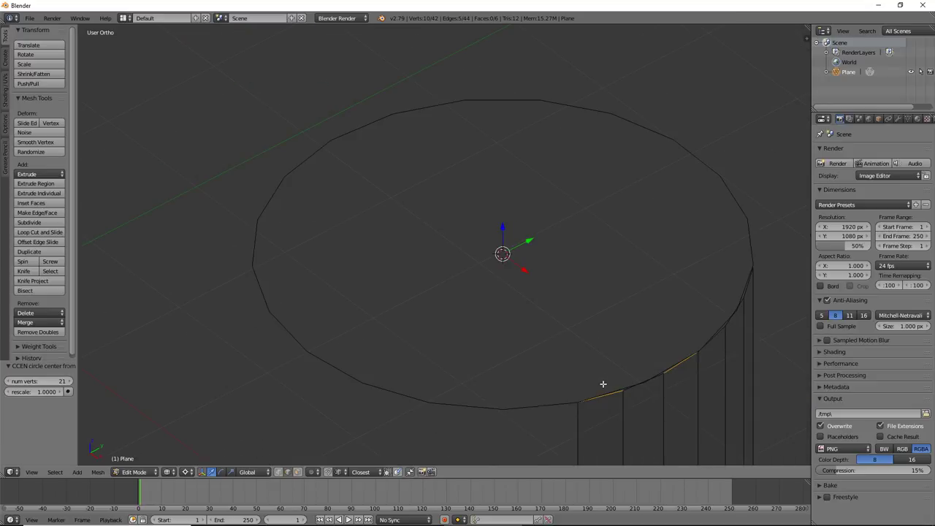
pyautogui.click(8, 381)
pyautogui.click(9, 381)
pyautogui.click(9, 381)
pyautogui.click(8, 382)
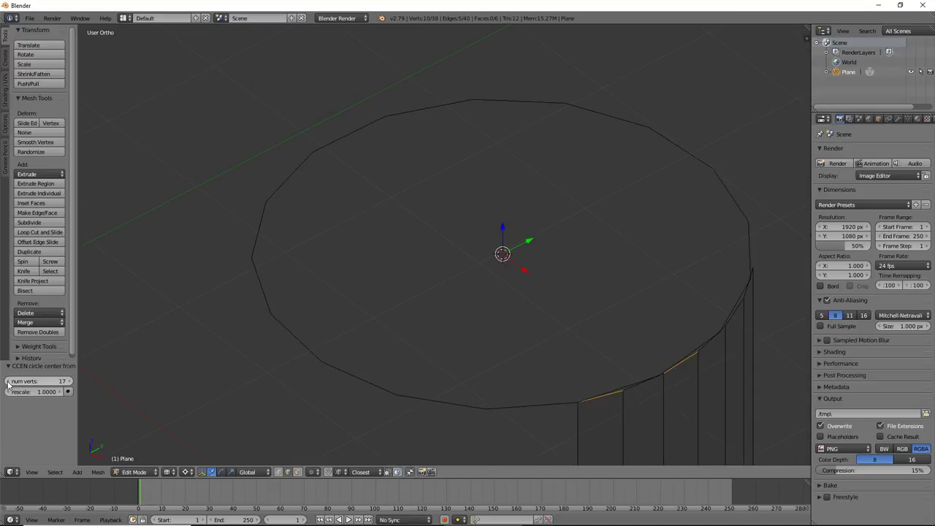
# - Lasso-select the circle with its extruded walls and delete them as edges
pyautogui.moveTo(570, 257); pyautogui.dragTo(599, 334, button='middle')
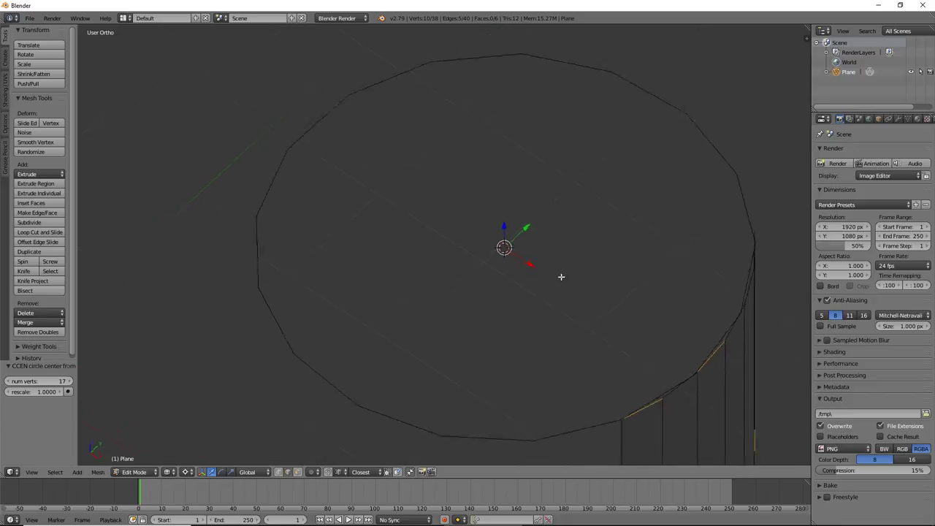
pyautogui.press('KP_7')
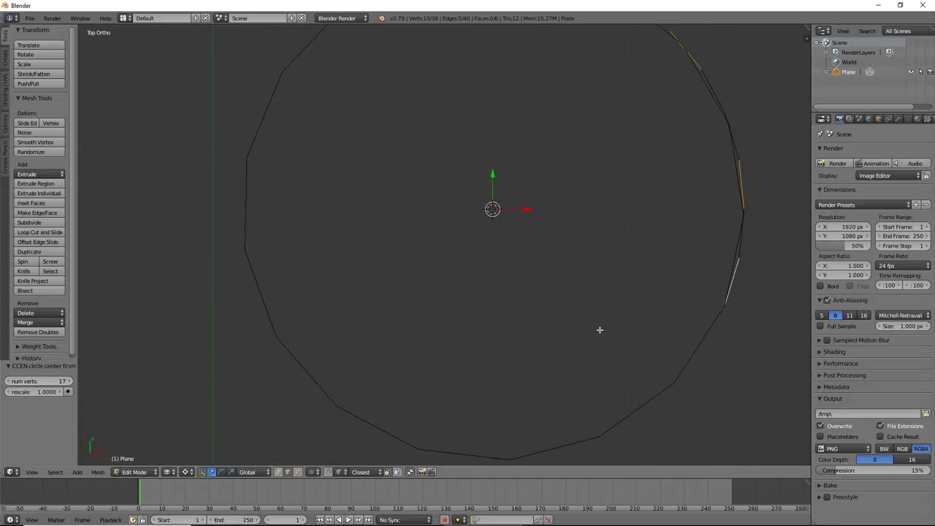
pyautogui.scroll(-3, 567, 251)
pyautogui.scroll(1, 567, 252)
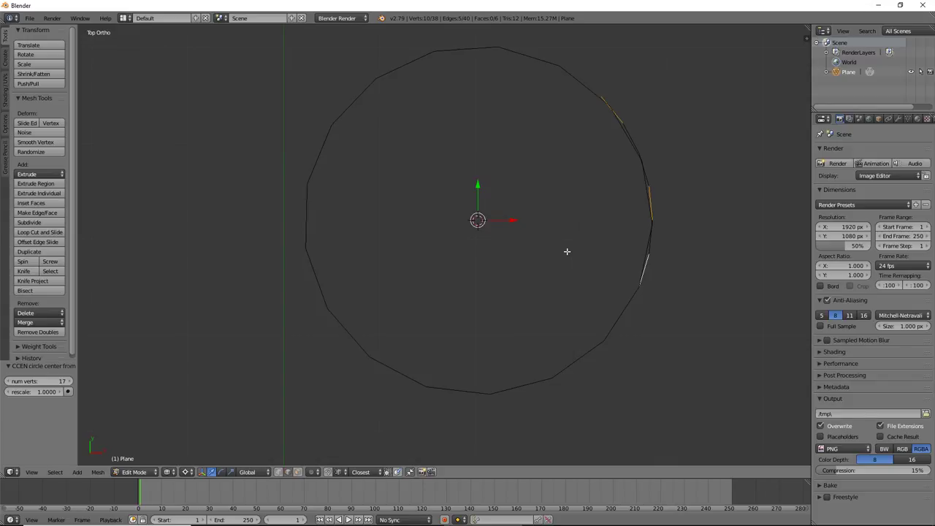
pyautogui.moveTo(531, 261); pyautogui.dragTo(524, 209, button='middle')
pyautogui.scroll(-4, 524, 209)
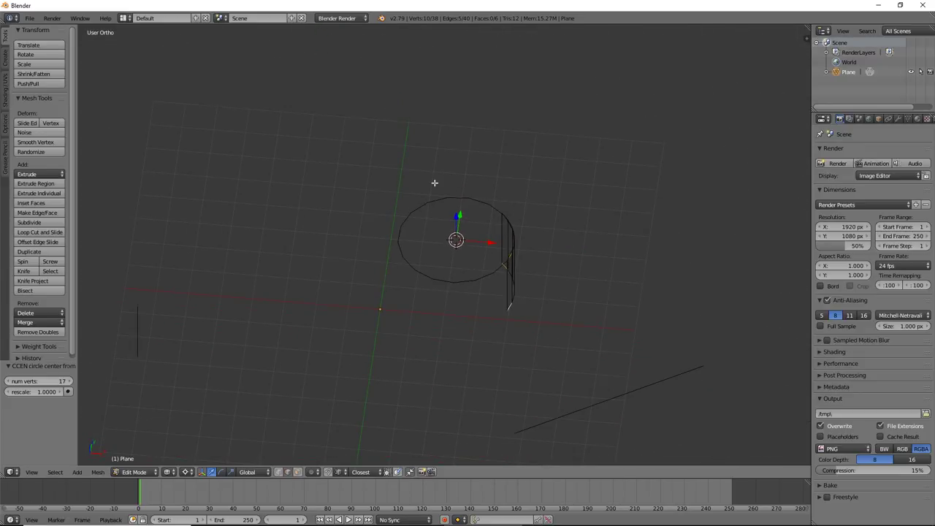
pyautogui.keyDown('ctrl'); pyautogui.moveTo(367, 181); pyautogui.dragTo(580, 138); pyautogui.keyUp('ctrl')
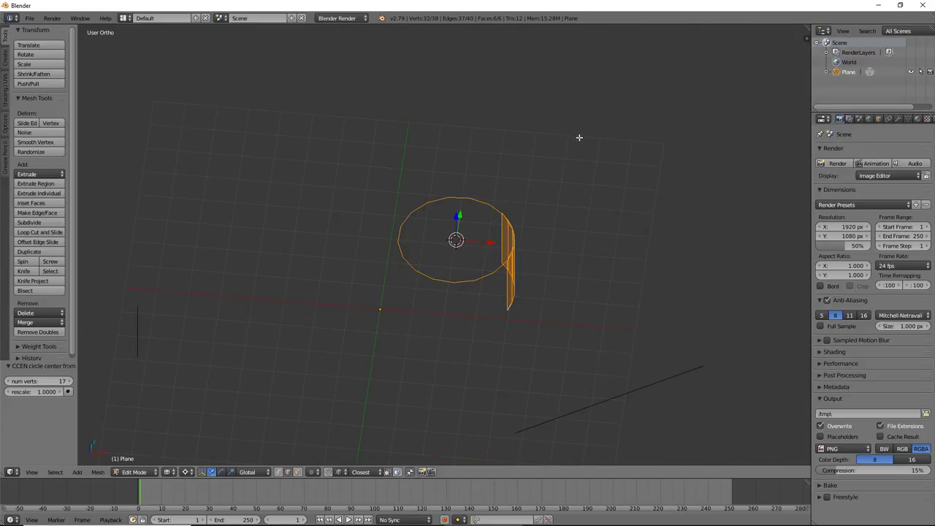
pyautogui.press('x')
pyautogui.click(580, 138)
pyautogui.moveTo(541, 234); pyautogui.dragTo(493, 301, button='middle')
pyautogui.scroll(-2, 493, 307)
# - Duplicate the diagonal edge and place the copy just above the lower edge
pyautogui.press('KP_1')
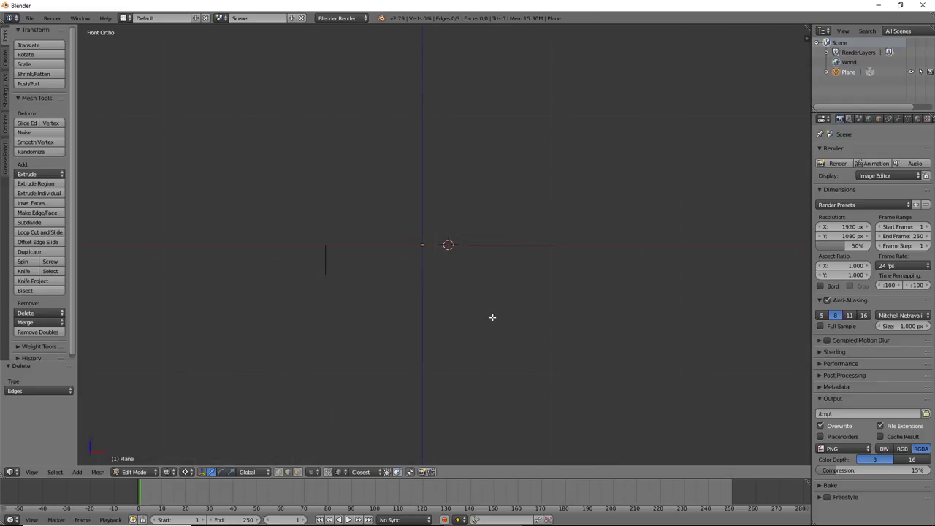
pyautogui.press('KP_3')
pyautogui.press('KP_7')
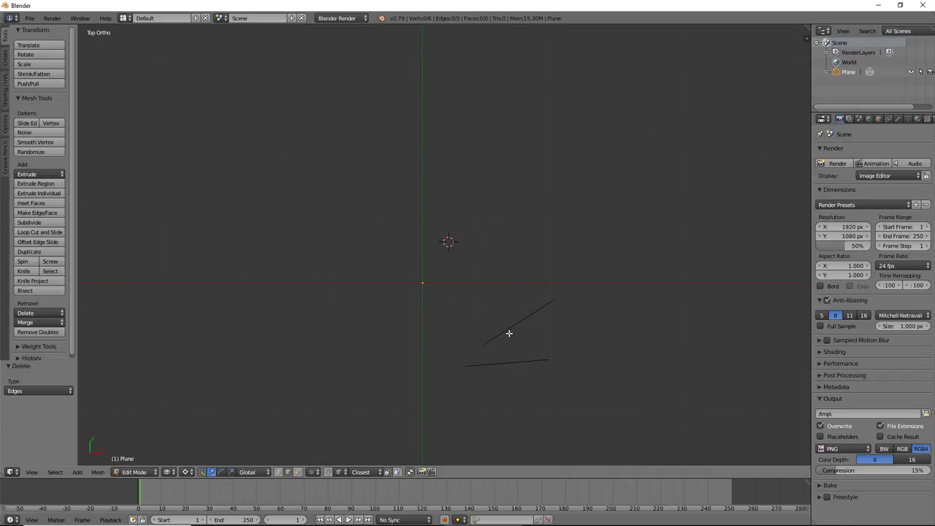
pyautogui.rightClick(509, 333)
pyautogui.hotkey('shift', 'g')
pyautogui.hotkey('shift', 'g')
pyautogui.hotkey('shift', 'd')
pyautogui.click(495, 280)
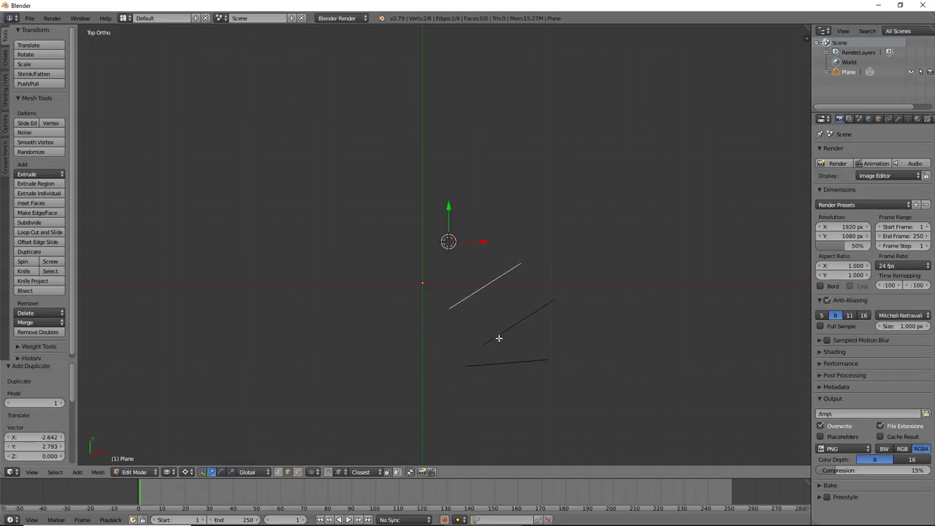
pyautogui.press('g')
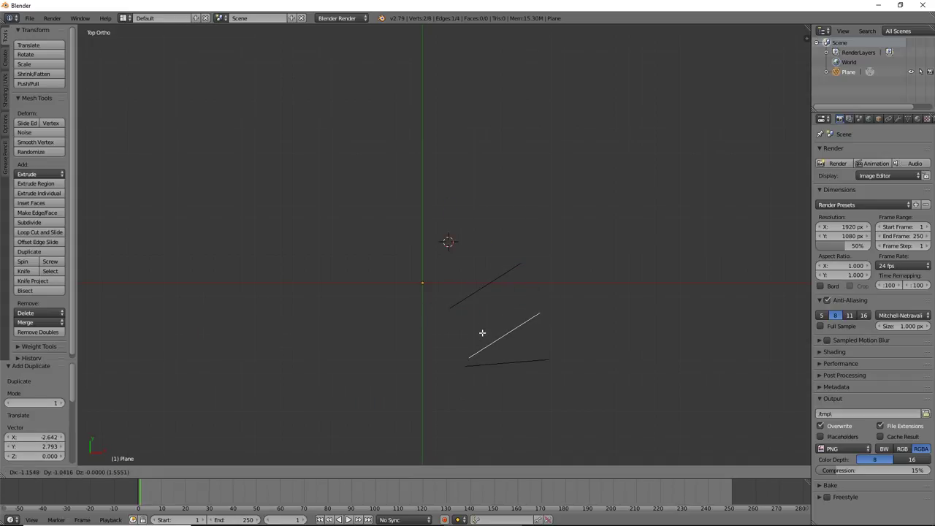
pyautogui.click(477, 310)
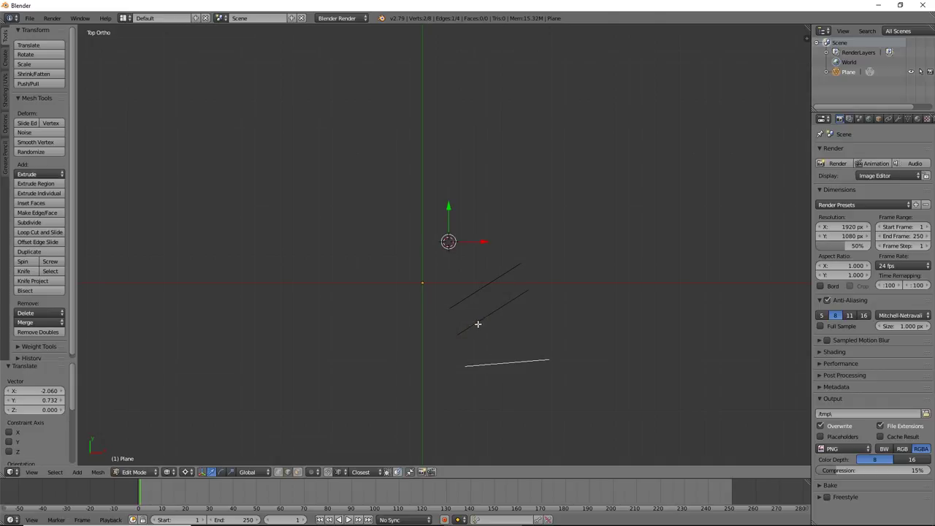
# - Duplicate the three selected edges and rotate the copies about 93°
pyautogui.keyDown('shift'); pyautogui.click(478, 324); pyautogui.keyUp('shift')
pyautogui.keyDown('shift'); pyautogui.click(466, 301); pyautogui.keyUp('shift')
pyautogui.hotkey('shift', 'd')
pyautogui.press('r')
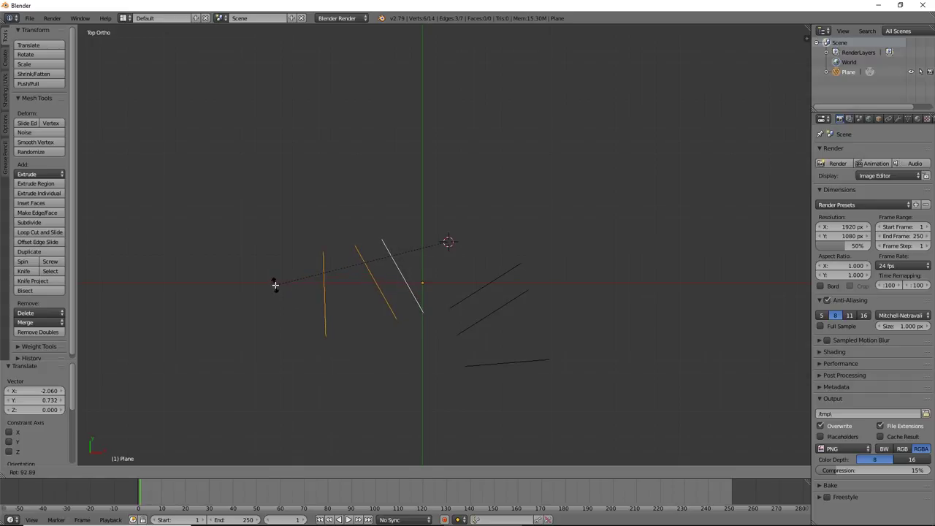
pyautogui.click(274, 285)
# - Move the bottom, upper-right and lower-right edges to the left to cross the others
pyautogui.click(468, 297)
pyautogui.keyDown('shift'); pyautogui.click(479, 319); pyautogui.keyUp('shift')
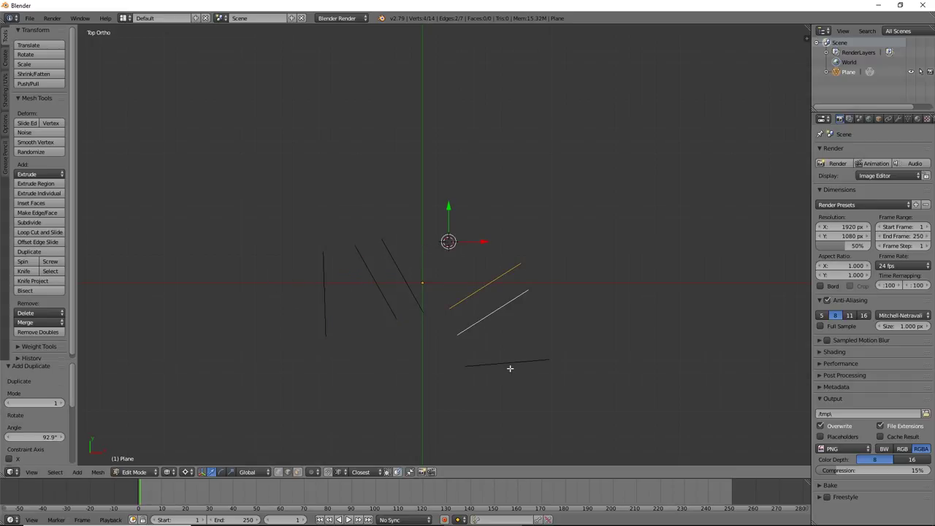
pyautogui.keyDown('shift'); pyautogui.click(486, 364); pyautogui.keyUp('shift')
pyautogui.moveTo(492, 364); pyautogui.dragTo(319, 265)
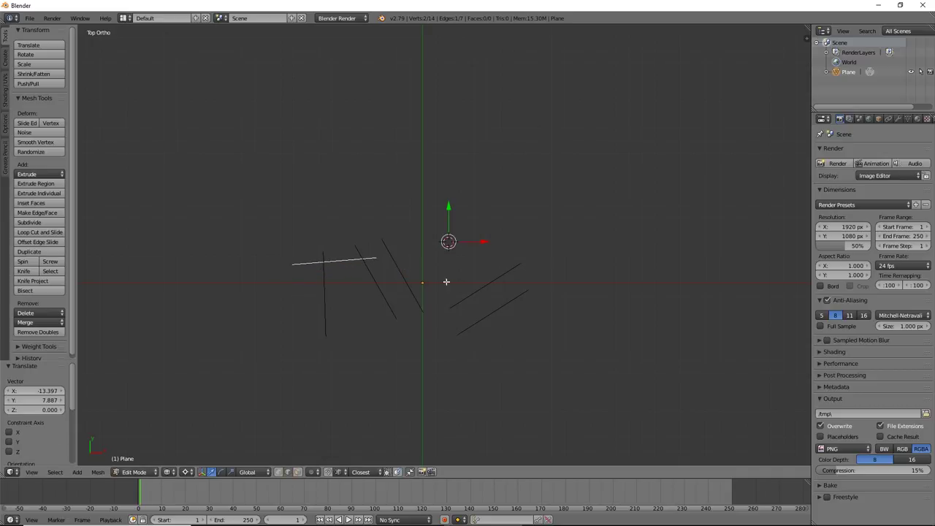
pyautogui.moveTo(473, 293); pyautogui.dragTo(334, 297)
pyautogui.moveTo(486, 317); pyautogui.dragTo(317, 342)
# - In vertex mode, drag several line endpoints outward to lengthen and tilt the edges
pyautogui.hotkey('ctrl', 'Tab')
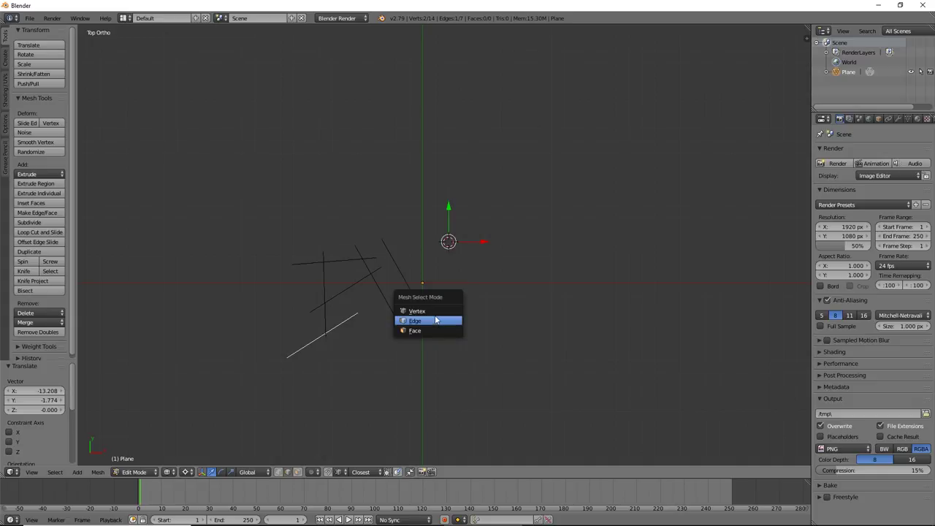
pyautogui.click(413, 309)
pyautogui.moveTo(358, 313); pyautogui.dragTo(631, 247)
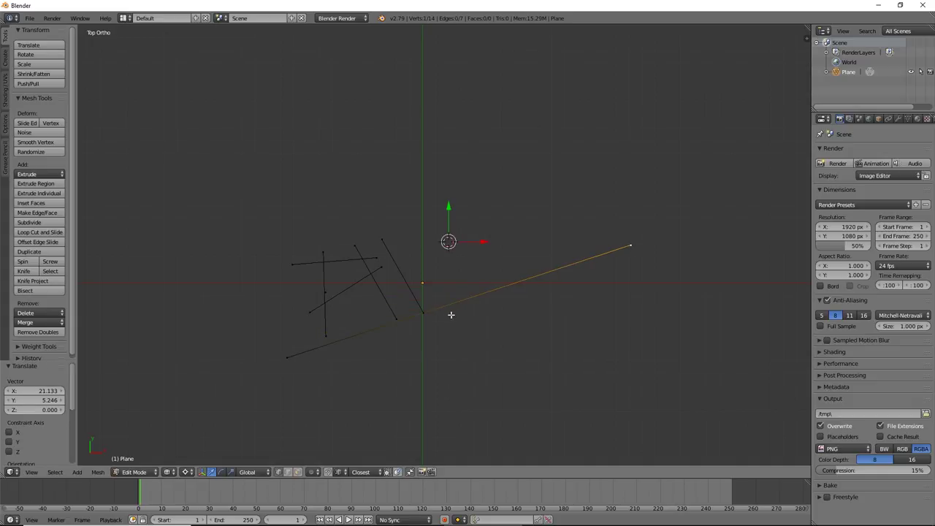
pyautogui.moveTo(424, 313); pyautogui.dragTo(680, 275)
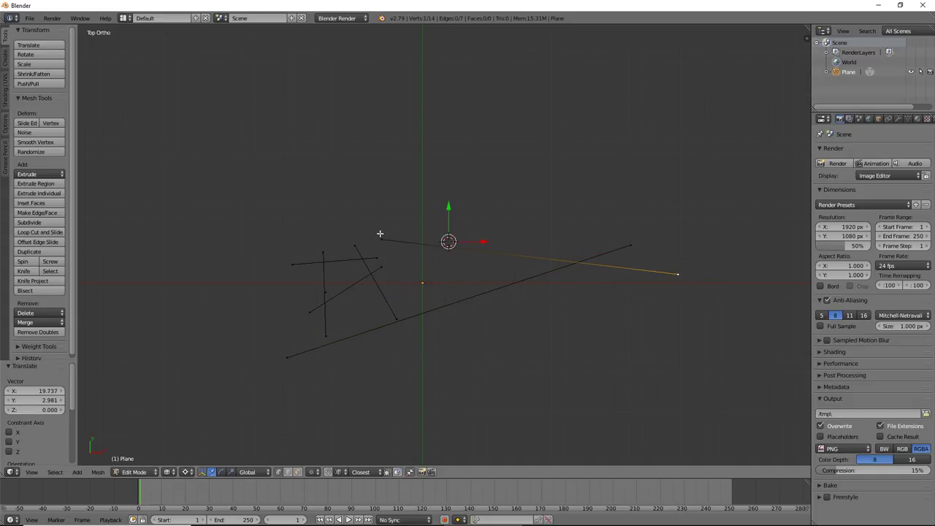
pyautogui.moveTo(381, 240); pyautogui.dragTo(531, 149)
pyautogui.moveTo(679, 276); pyautogui.dragTo(649, 298)
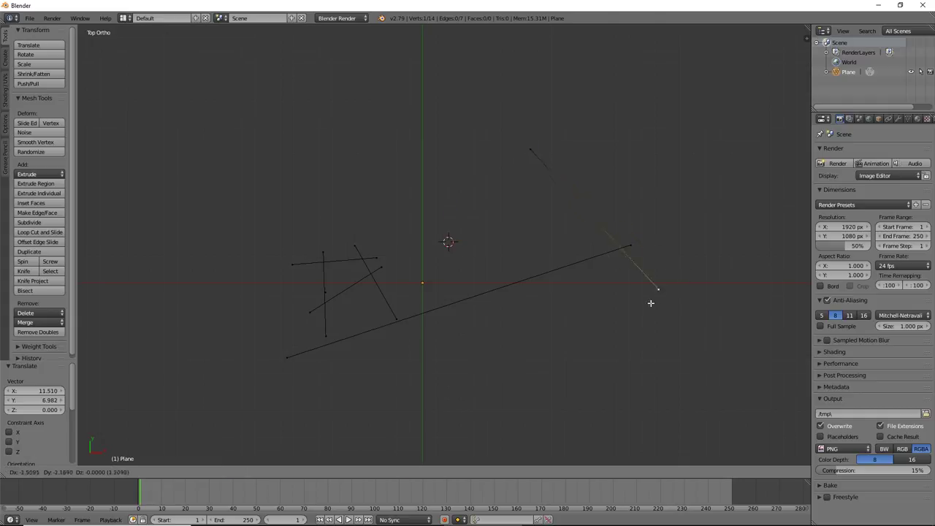
pyautogui.moveTo(358, 242)
pyautogui.mouseDown()
pyautogui.moveTo(429, 204)
pyautogui.moveTo(445, 169)
pyautogui.mouseUp()
pyautogui.click(655, 68)
pyautogui.hotkey('ctrl', 'space')
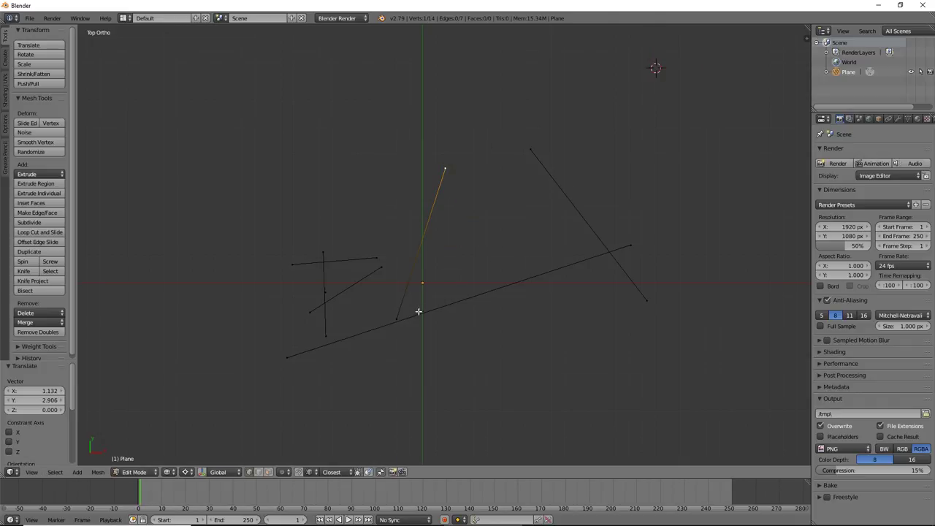
# - Extend more line ends, including stretching the short vertical edge up and down
pyautogui.moveTo(397, 319); pyautogui.dragTo(559, 375)
pyautogui.moveTo(381, 269); pyautogui.dragTo(612, 187)
pyautogui.moveTo(377, 257); pyautogui.dragTo(593, 161)
pyautogui.moveTo(322, 252); pyautogui.dragTo(362, 205)
pyautogui.moveTo(329, 338); pyautogui.dragTo(373, 387)
pyautogui.click(324, 293)
# - Delete the stray edges, then check the six crossing lines from front and top
pyautogui.press('x')
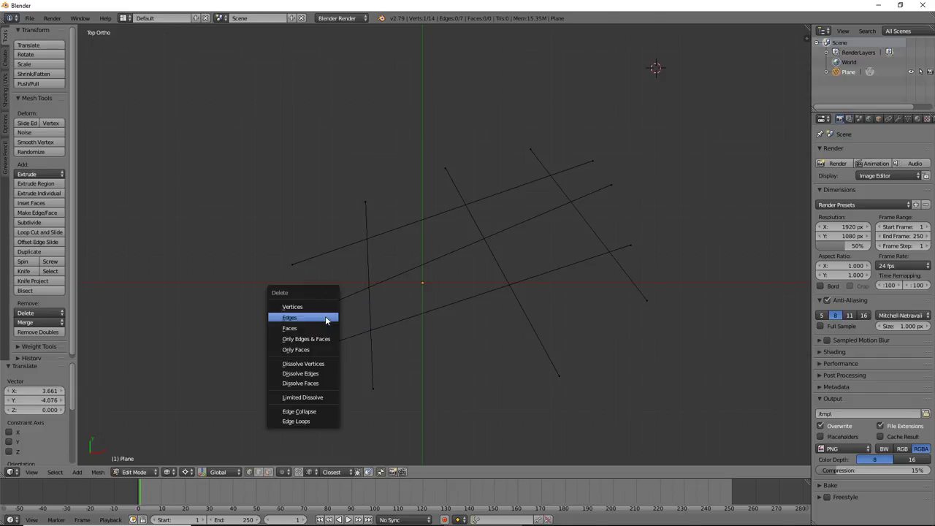
pyautogui.click(326, 319)
pyautogui.click(323, 296)
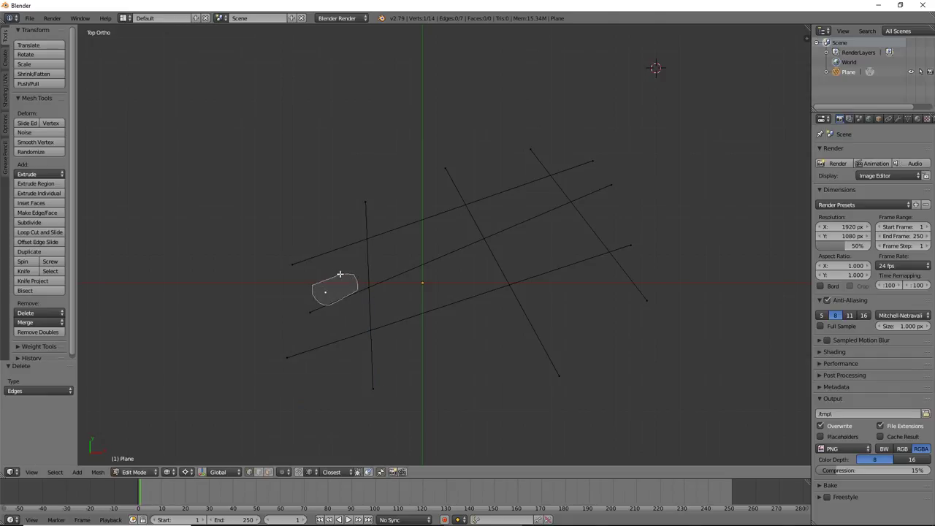
pyautogui.press('x')
pyautogui.click(337, 285)
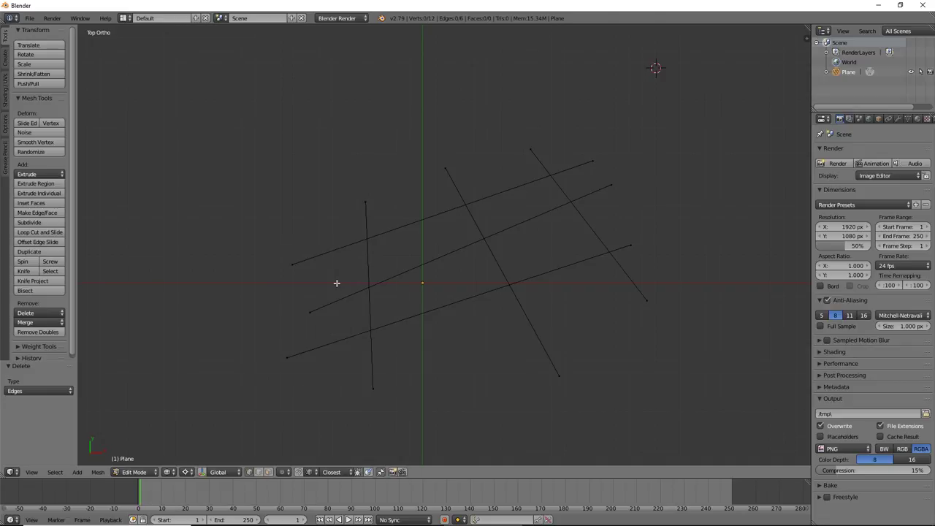
pyautogui.moveTo(413, 224)
pyautogui.mouseDown(button='middle')
pyautogui.moveTo(401, 275)
pyautogui.moveTo(414, 179)
pyautogui.moveTo(407, 234)
pyautogui.mouseUp(button='middle')
pyautogui.press('KP_1')
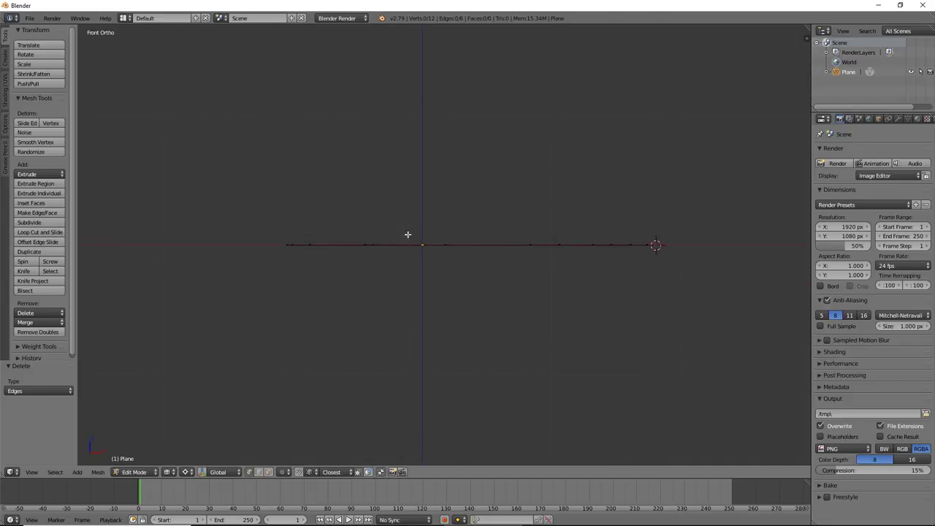
pyautogui.press('KP_7')
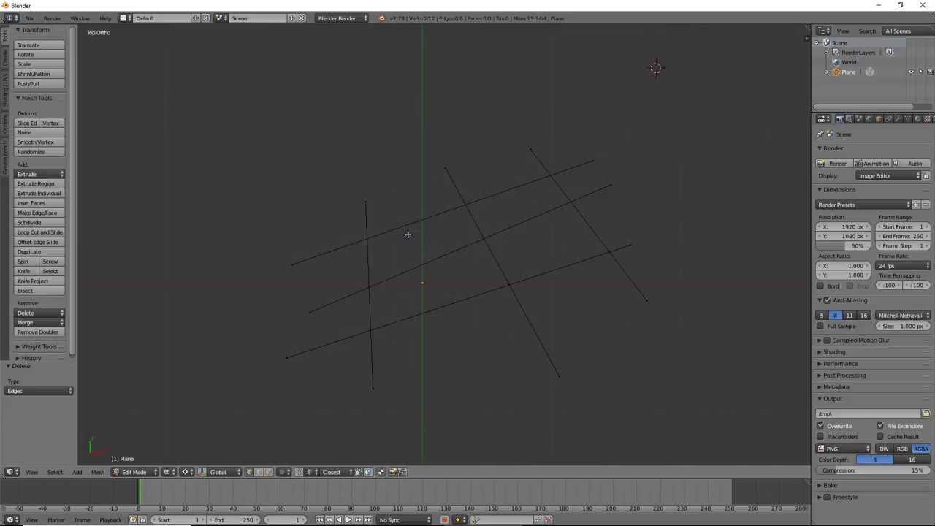
# - In vertex select mode, select all six crossing lines and bring up the TinyCAD specials menu
pyautogui.hotkey('ctrl', 'Tab')
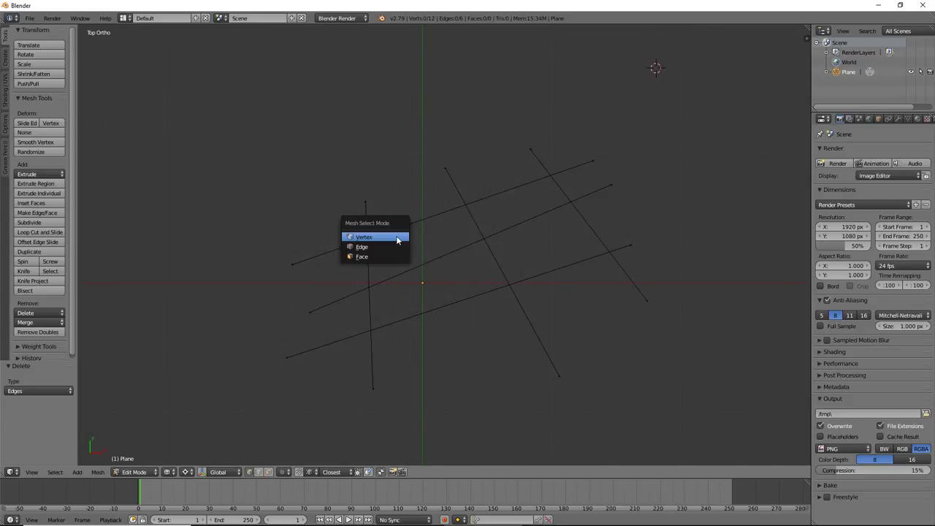
pyautogui.click(360, 237)
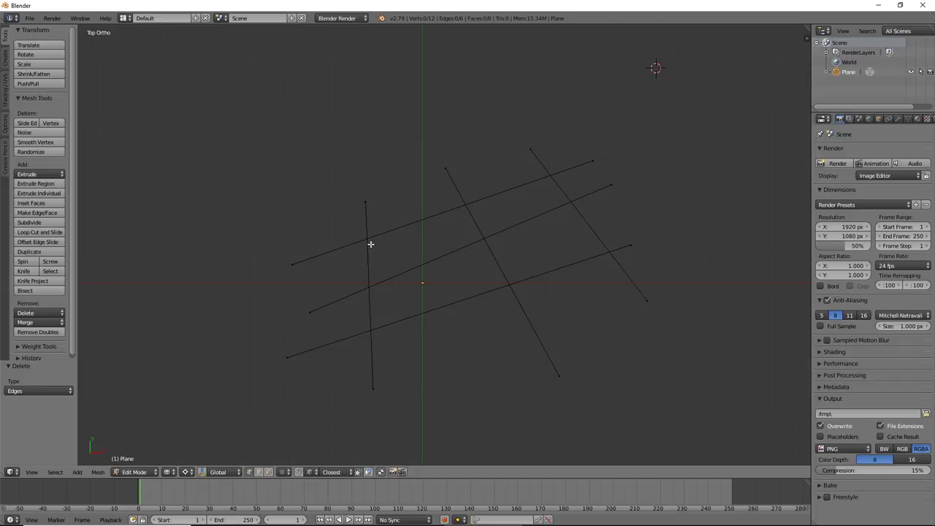
pyautogui.rightClick(293, 263)
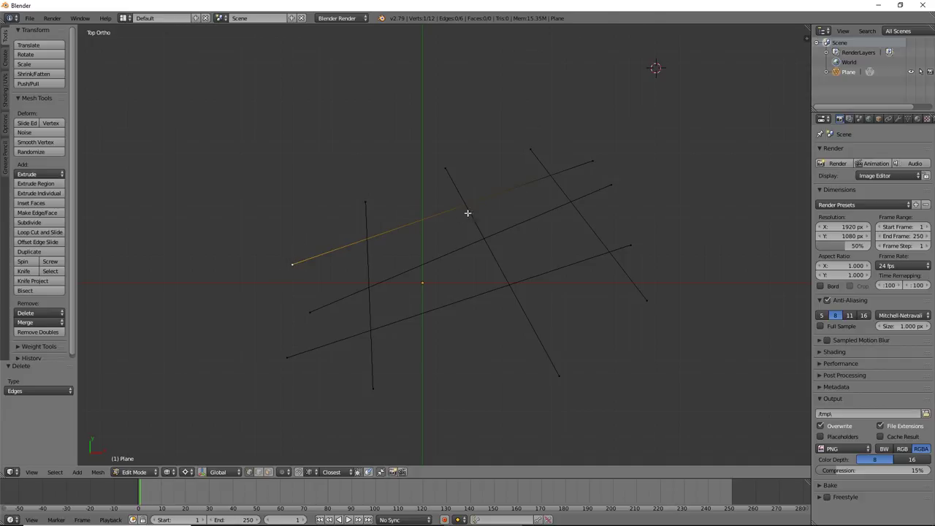
pyautogui.rightClick(592, 161)
pyautogui.press('a')
pyautogui.press('w')
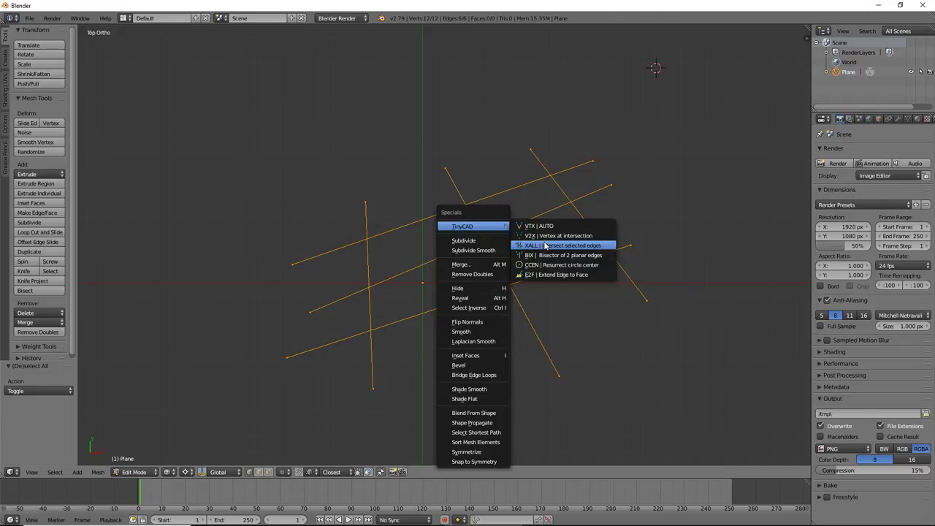
# - Split all crossing lines at their intersections with TinyCAD XALL, then switch to vertex select
pyautogui.click(545, 244)
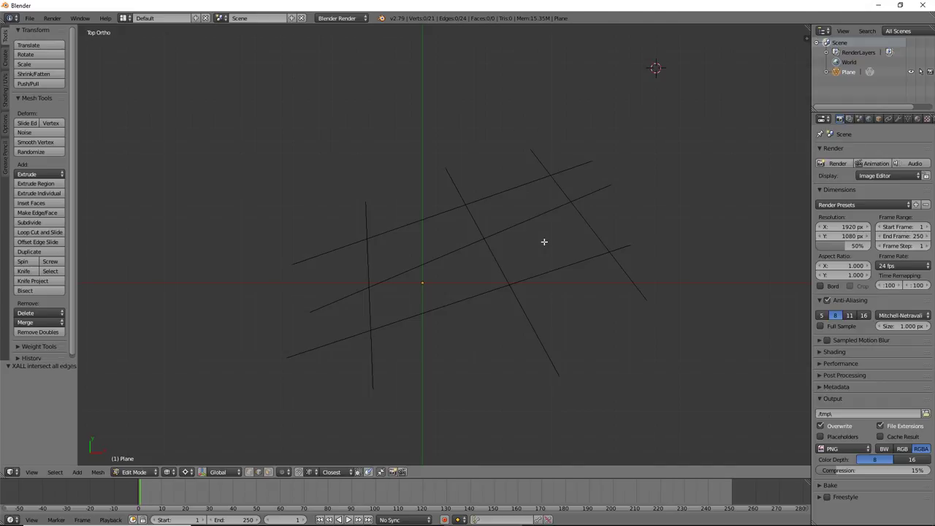
pyautogui.hotkey('ctrl', 'Tab')
pyautogui.click(495, 246)
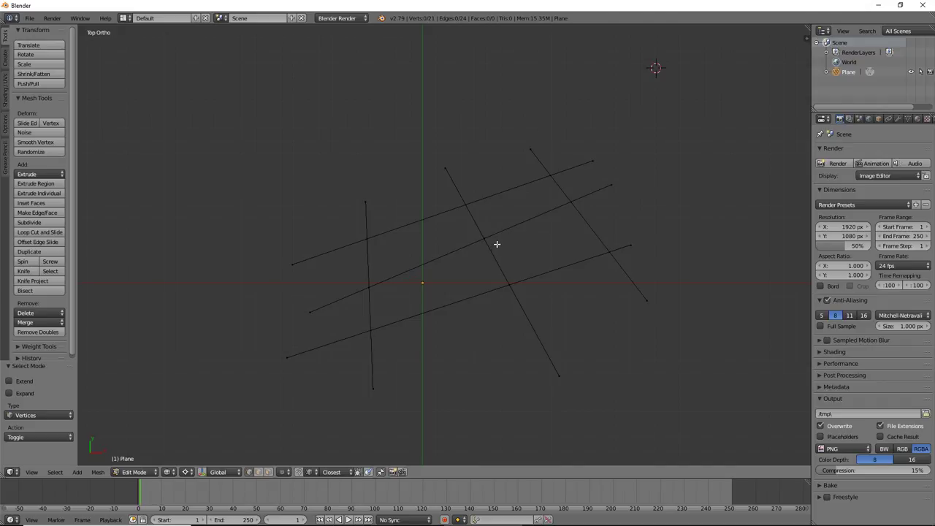
pyautogui.rightClick(488, 241)
pyautogui.press('g')
pyautogui.rightClick(436, 197)
pyautogui.rightClick(368, 238)
pyautogui.press('g')
pyautogui.rightClick(333, 228)
# - Fill the first grid cell from four intersection vertices left of centre
pyautogui.hotkey('ctrl', 'Tab')
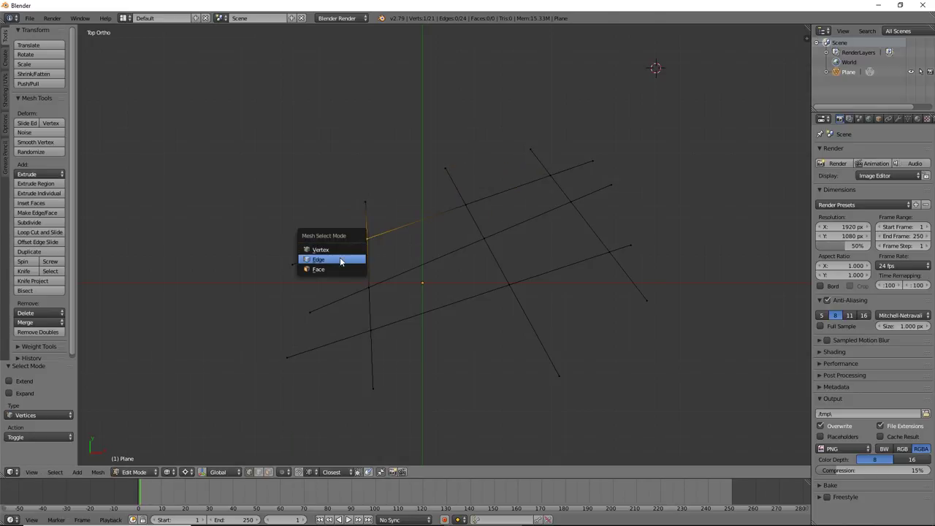
pyautogui.click(334, 259)
pyautogui.rightClick(364, 239)
pyautogui.hotkey('ctrl', 'Tab')
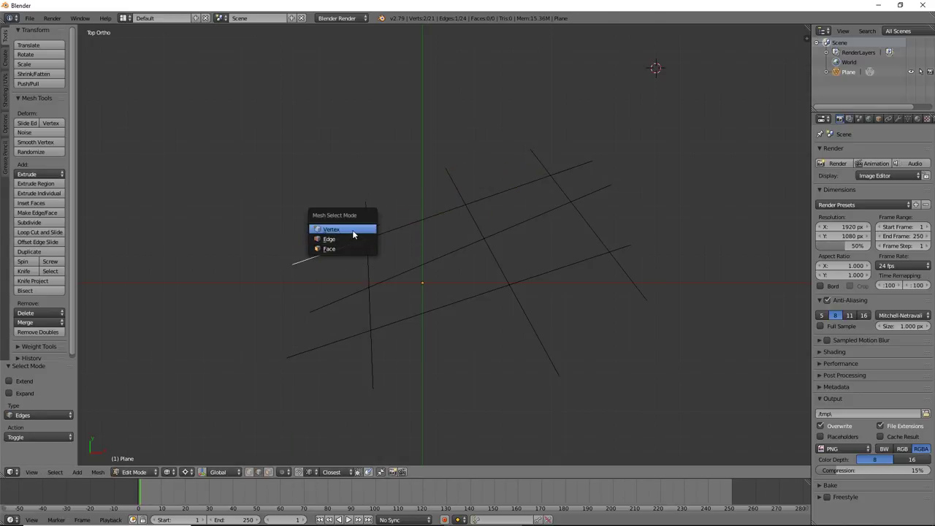
pyautogui.click(356, 234)
pyautogui.rightClick(367, 239)
pyautogui.keyDown('ctrl'); pyautogui.keyDown('shift'); pyautogui.rightClick(474, 204); pyautogui.keyUp('shift'); pyautogui.keyUp('ctrl')
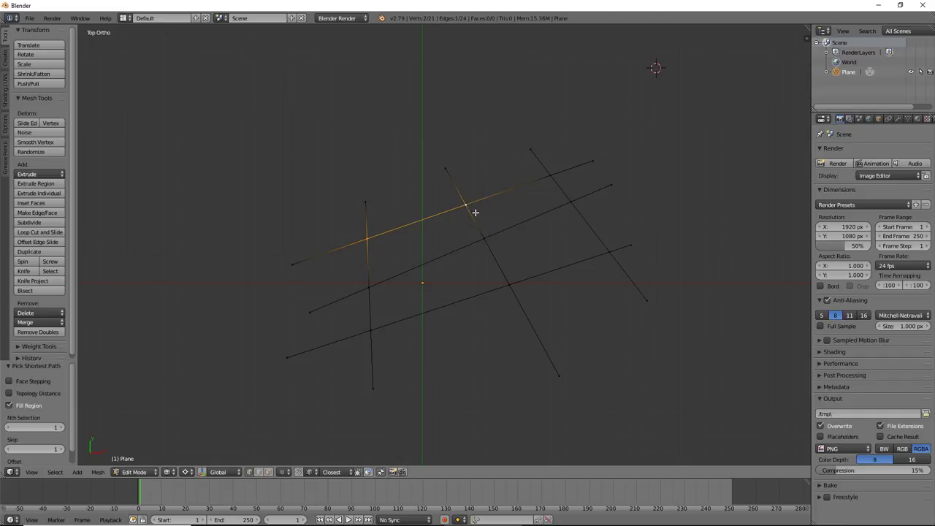
pyautogui.keyDown('ctrl'); pyautogui.keyDown('shift'); pyautogui.rightClick(486, 236); pyautogui.keyUp('shift'); pyautogui.keyUp('ctrl')
pyautogui.keyDown('ctrl'); pyautogui.keyDown('shift'); pyautogui.rightClick(367, 286); pyautogui.keyUp('shift'); pyautogui.keyUp('ctrl')
pyautogui.press('f')
# - Fill the centre cell with a face, undoing an unwanted triangle first
pyautogui.rightClick(368, 286)
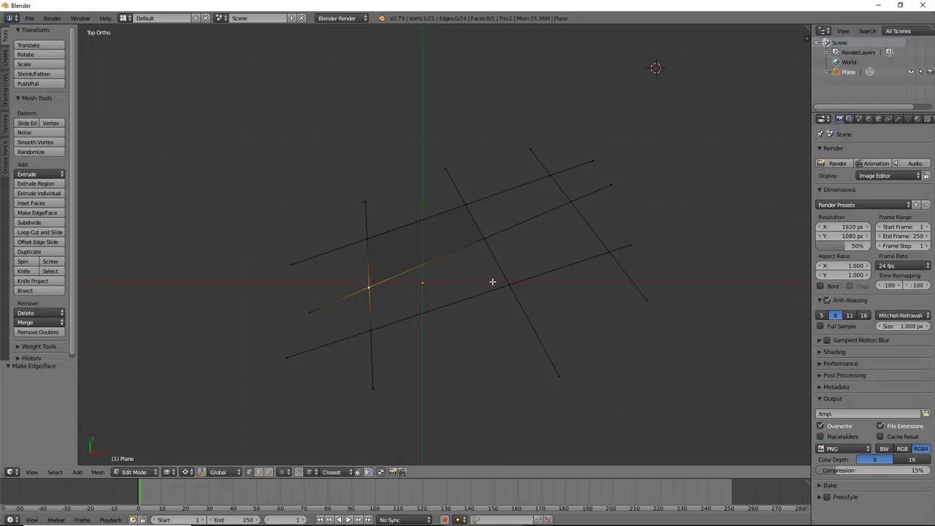
pyautogui.keyDown('ctrl'); pyautogui.keyDown('shift'); pyautogui.rightClick(511, 284); pyautogui.keyUp('shift'); pyautogui.keyUp('ctrl')
pyautogui.press('f')
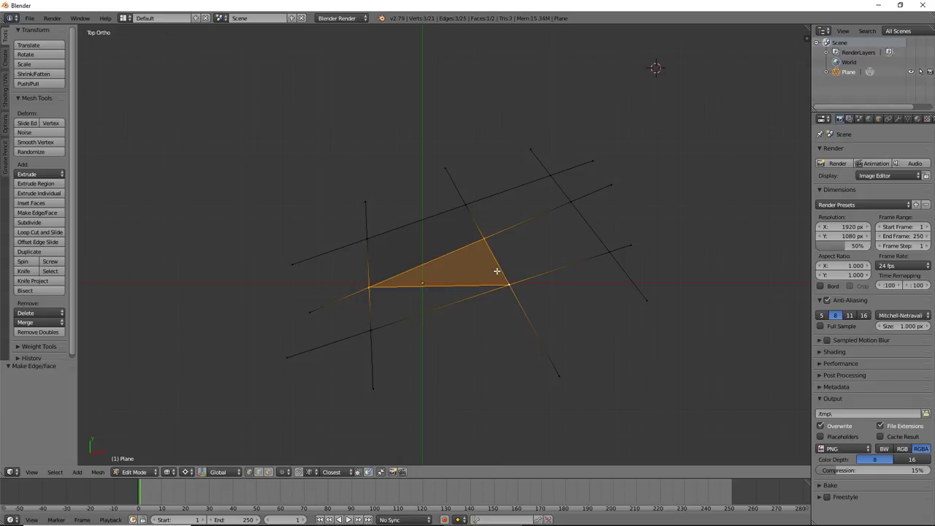
pyautogui.hotkey('ctrl', 'z')
pyautogui.keyDown('ctrl'); pyautogui.keyDown('shift'); pyautogui.rightClick(370, 330); pyautogui.keyUp('shift'); pyautogui.keyUp('ctrl')
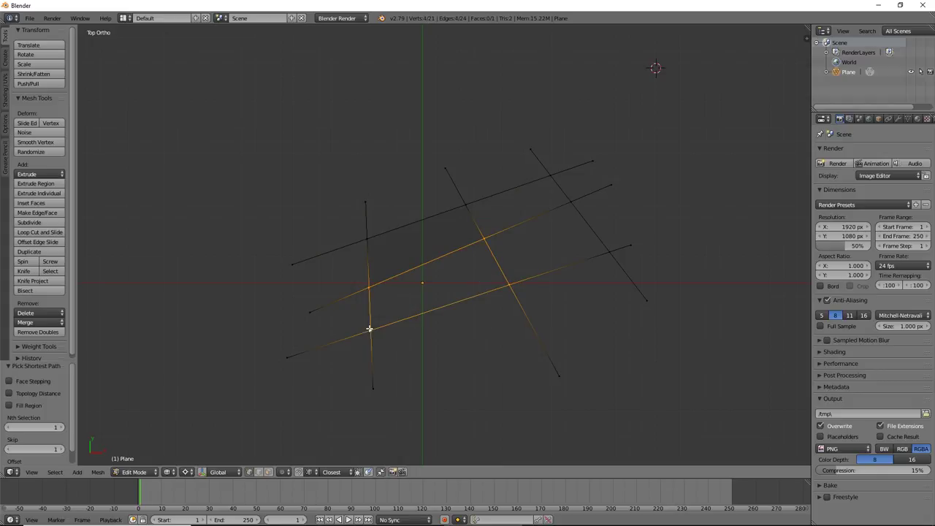
pyautogui.press('f')
# - Fill the right-hand cell and the upper-right cell with faces
pyautogui.rightClick(508, 283)
pyautogui.keyDown('ctrl'); pyautogui.rightClick(571, 202); pyautogui.keyUp('ctrl')
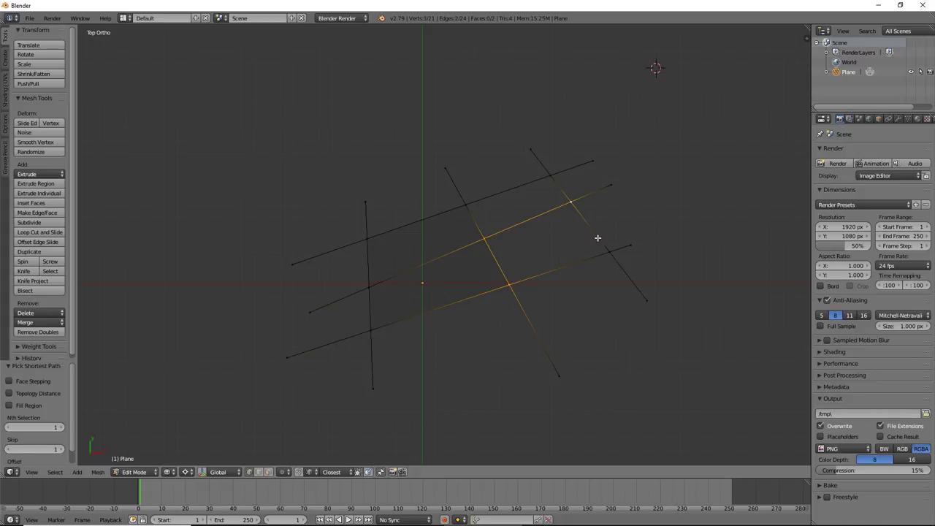
pyautogui.keyDown('ctrl'); pyautogui.rightClick(590, 260); pyautogui.keyUp('ctrl')
pyautogui.press('f')
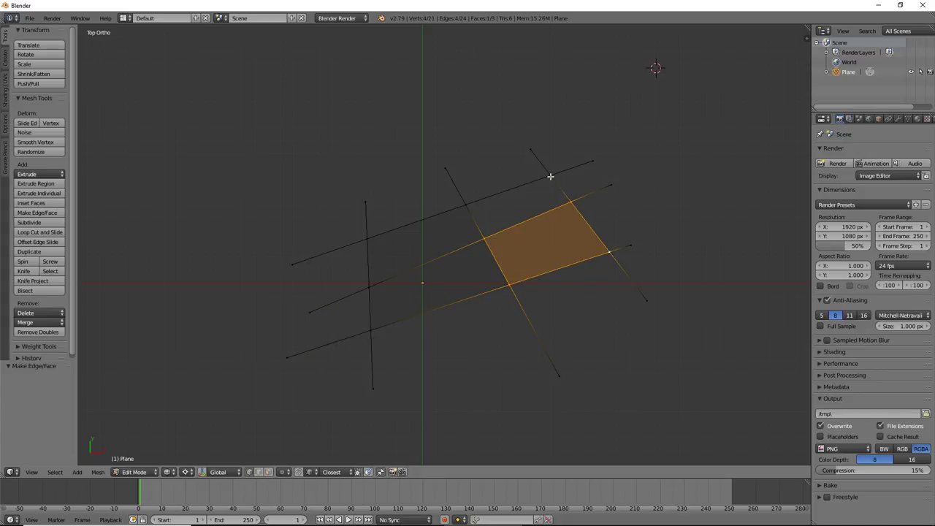
pyautogui.keyDown('ctrl'); pyautogui.rightClick(488, 204); pyautogui.keyUp('ctrl')
pyautogui.rightClick(486, 212)
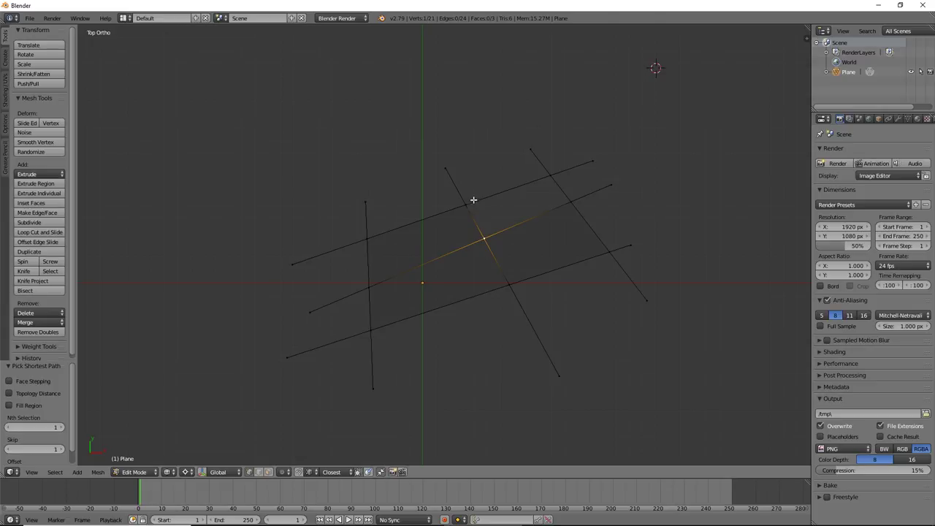
pyautogui.rightClick(472, 198)
pyautogui.keyDown('ctrl'); pyautogui.rightClick(548, 176); pyautogui.keyUp('ctrl')
pyautogui.keyDown('ctrl'); pyautogui.rightClick(568, 201); pyautogui.keyUp('ctrl')
pyautogui.keyDown('ctrl'); pyautogui.rightClick(482, 249); pyautogui.keyUp('ctrl')
pyautogui.press('f')
# - Fill the left cell with its own face, undoing an accidental merged face
pyautogui.keyDown('ctrl'); pyautogui.rightClick(292, 265); pyautogui.keyUp('ctrl')
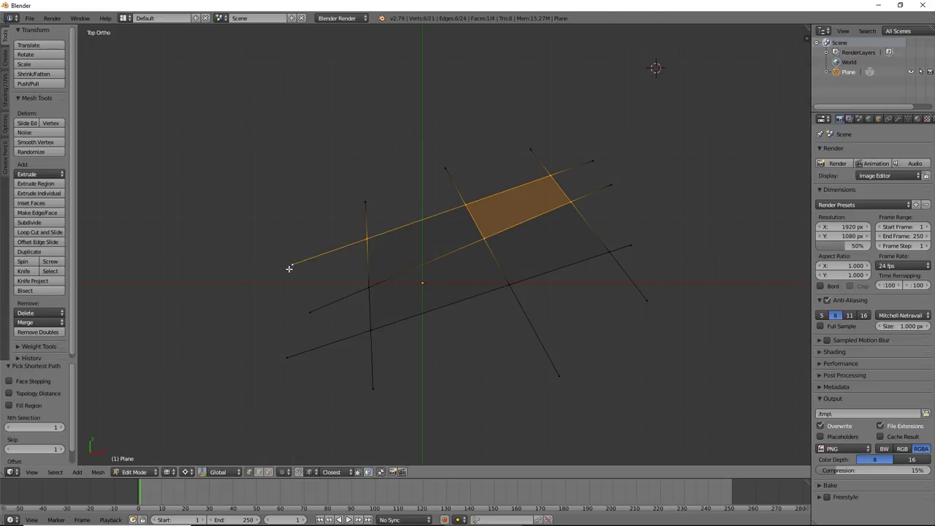
pyautogui.keyDown('ctrl'); pyautogui.rightClick(370, 288); pyautogui.keyUp('ctrl')
pyautogui.keyDown('ctrl'); pyautogui.rightClick(316, 312); pyautogui.keyUp('ctrl')
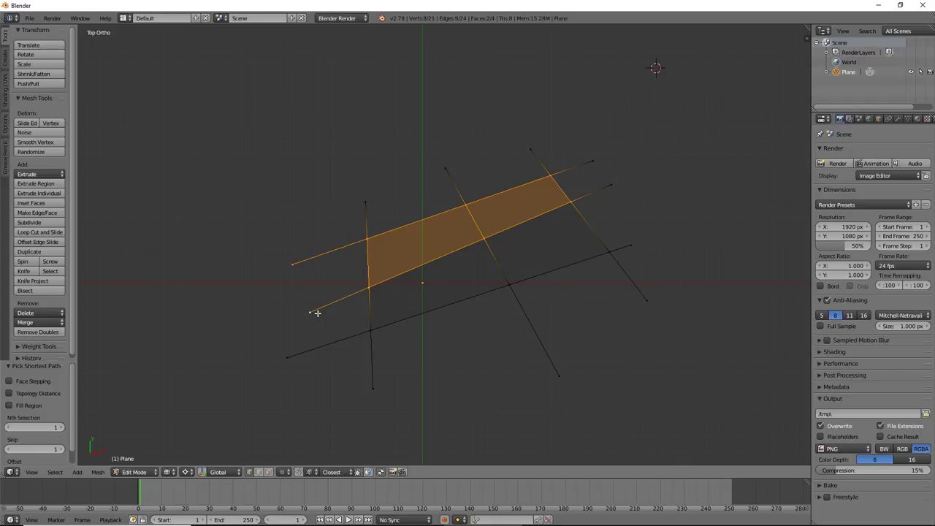
pyautogui.press('f')
pyautogui.hotkey('ctrl', 'z')
pyautogui.rightClick(315, 313)
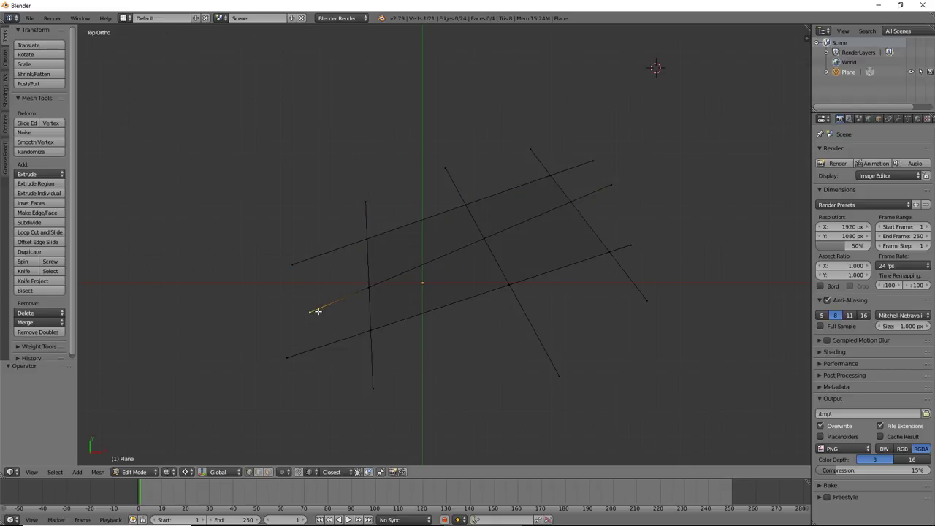
pyautogui.keyDown('ctrl'); pyautogui.rightClick(365, 243); pyautogui.keyUp('ctrl')
pyautogui.keyDown('ctrl'); pyautogui.rightClick(295, 265); pyautogui.keyUp('ctrl')
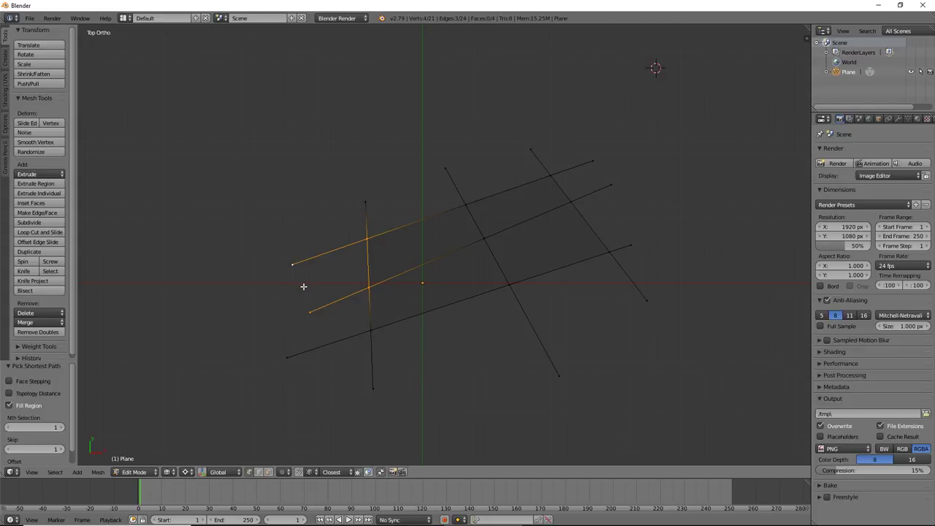
pyautogui.press('f')
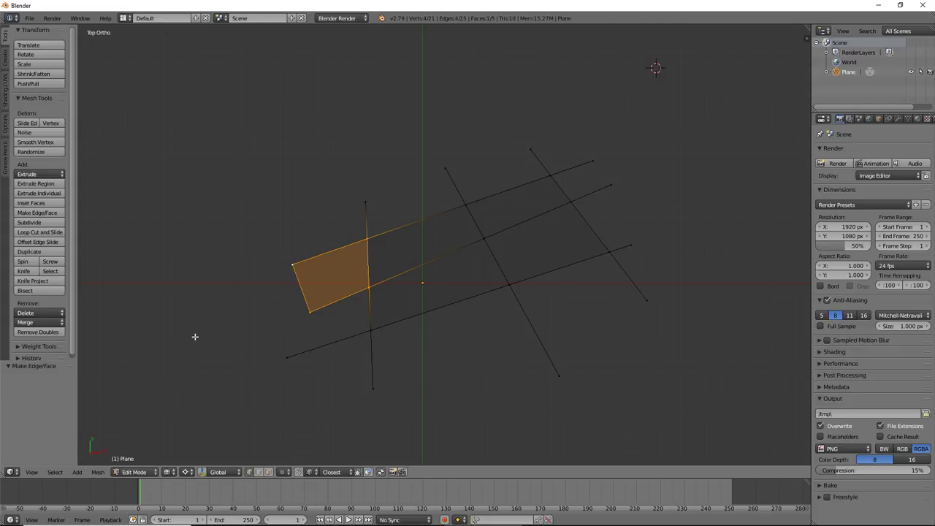
# - In solid shading, fill the lower-left notch and the lower-middle cell with faces
pyautogui.press('z')
pyautogui.rightClick(287, 356)
pyautogui.keyDown('ctrl'); pyautogui.rightClick(311, 313); pyautogui.keyUp('ctrl')
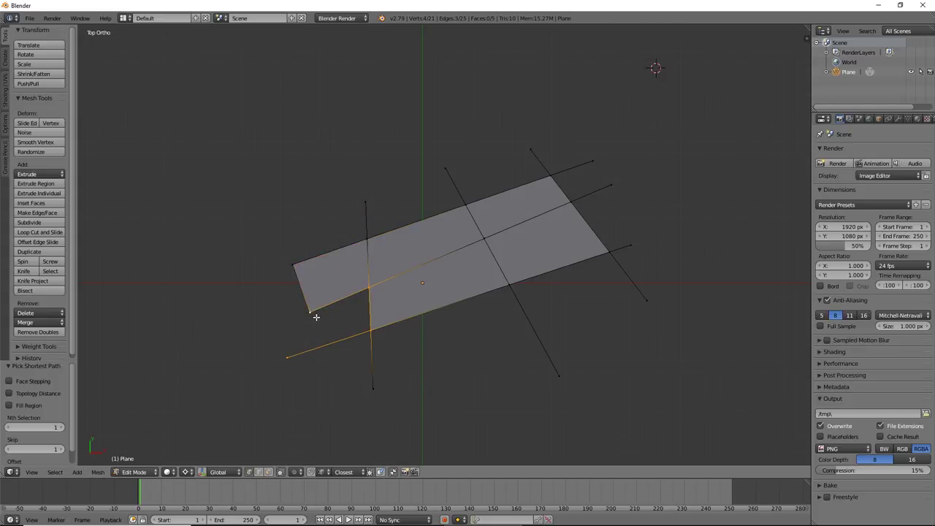
pyautogui.press('f')
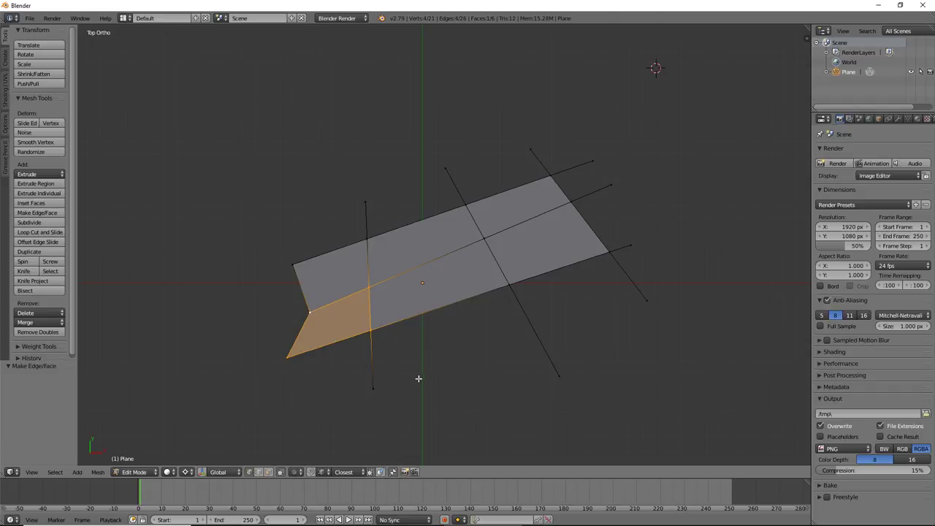
pyautogui.rightClick(385, 387)
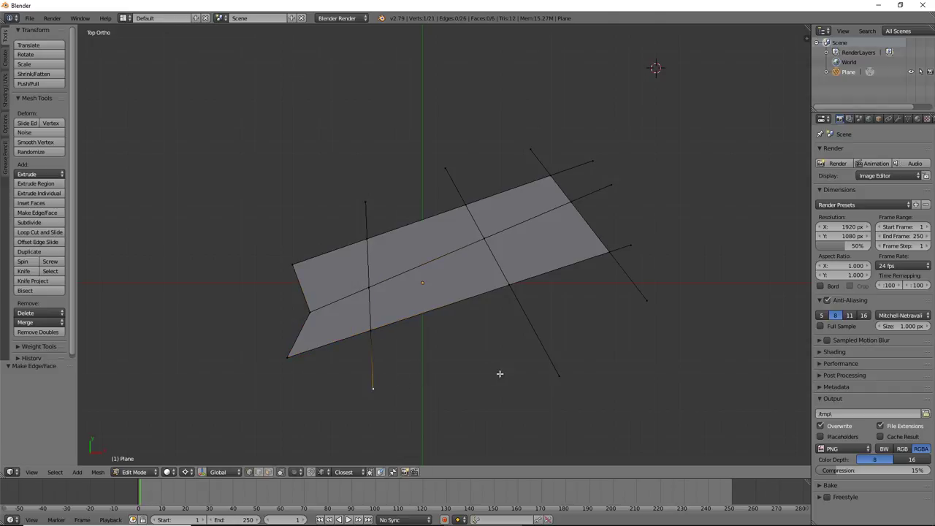
pyautogui.keyDown('ctrl'); pyautogui.rightClick(514, 286); pyautogui.keyUp('ctrl')
pyautogui.keyDown('ctrl'); pyautogui.rightClick(555, 373); pyautogui.keyUp('ctrl')
pyautogui.press('f')
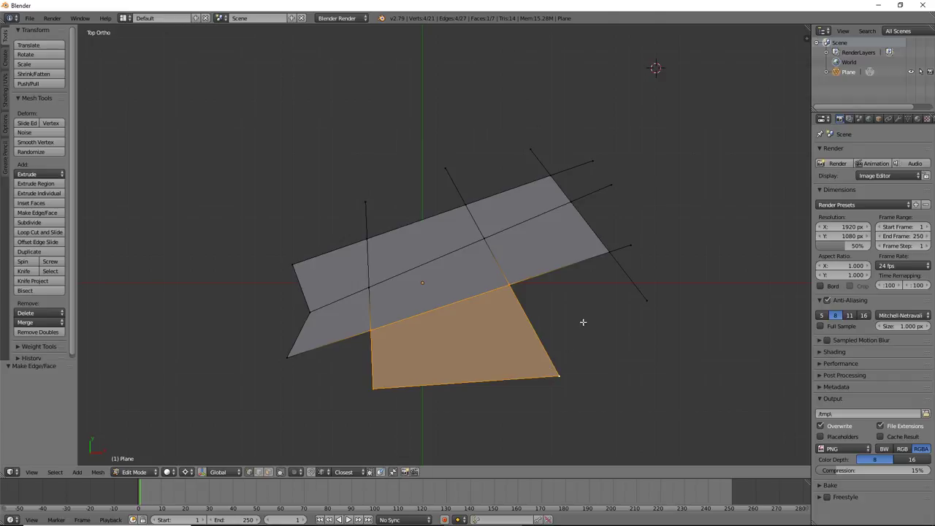
# - Fill the lower-right cell with a face, completing eight faces, and tilt the view
pyautogui.rightClick(647, 300)
pyautogui.keyDown('ctrl'); pyautogui.rightClick(509, 285); pyautogui.keyUp('ctrl')
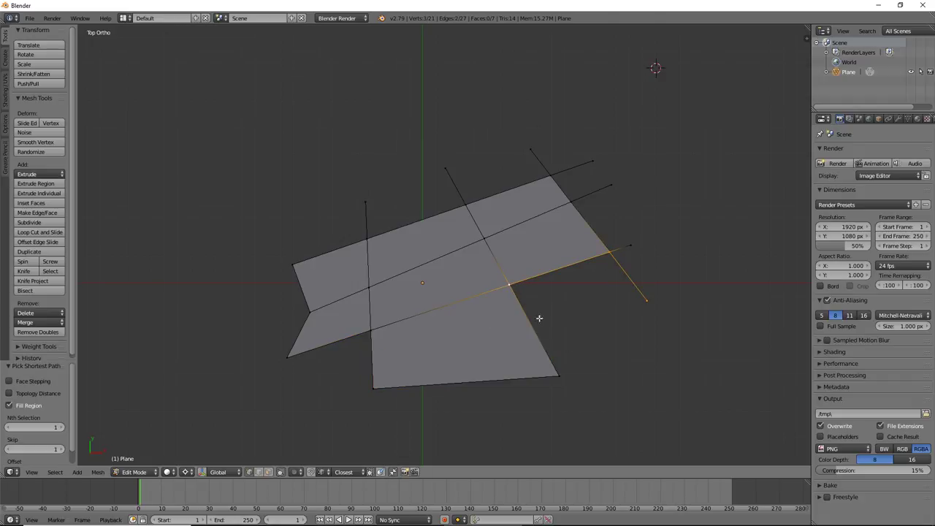
pyautogui.keyDown('ctrl'); pyautogui.rightClick(559, 376); pyautogui.keyUp('ctrl')
pyautogui.press('g')
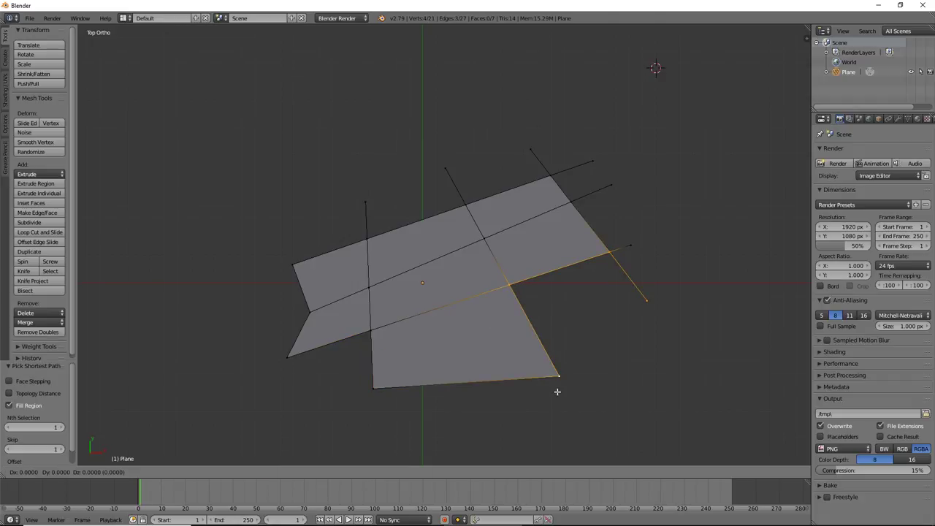
pyautogui.click(589, 308)
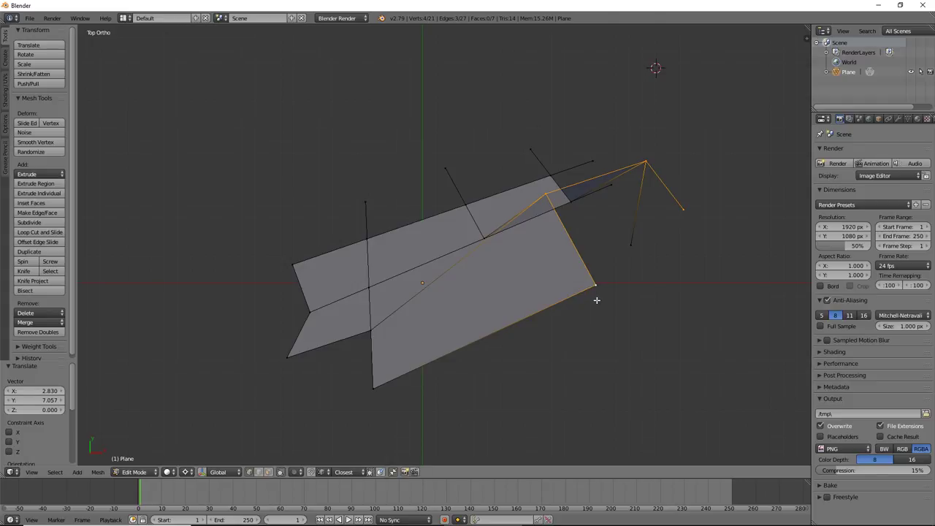
pyautogui.hotkey('ctrl', 'z')
pyautogui.press('f')
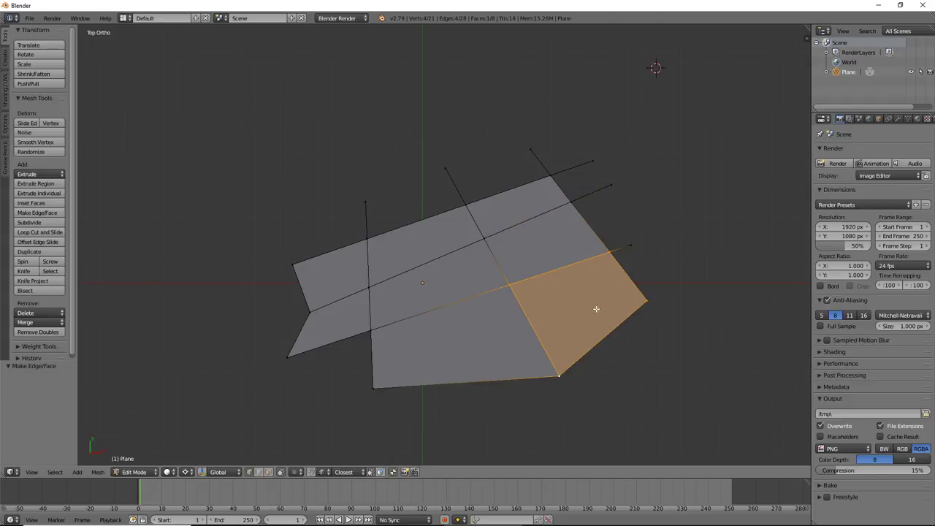
pyautogui.moveTo(595, 309)
pyautogui.mouseDown(button='middle')
pyautogui.moveTo(553, 319)
pyautogui.moveTo(511, 299)
pyautogui.moveTo(557, 262)
pyautogui.moveTo(570, 278)
pyautogui.moveTo(573, 263)
pyautogui.mouseUp(button='middle')
pyautogui.press('KP_5')
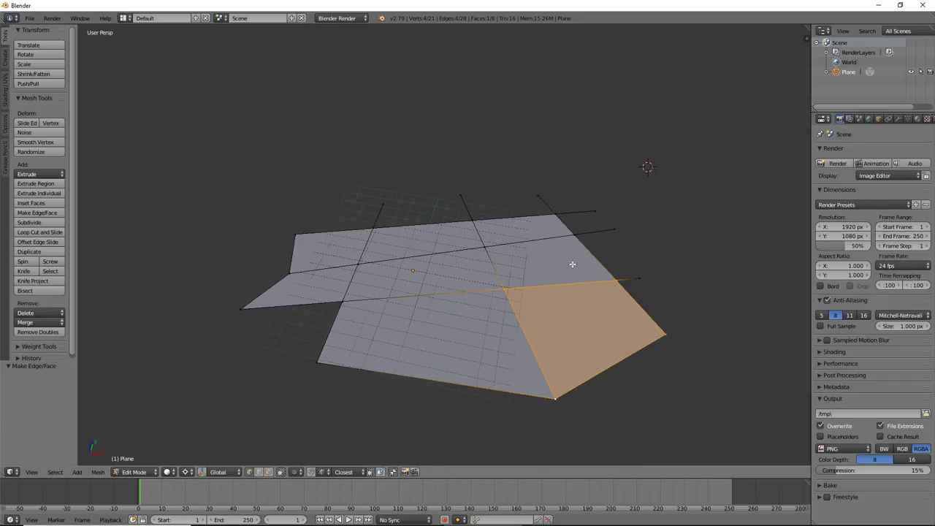
pyautogui.scroll(-3, 467, 249)
pyautogui.scroll(-3, 468, 247)
pyautogui.moveTo(468, 246)
pyautogui.mouseDown(button='middle')
pyautogui.moveTo(474, 201)
pyautogui.moveTo(467, 240)
pyautogui.mouseUp(button='middle')
pyautogui.scroll(2, 467, 241)
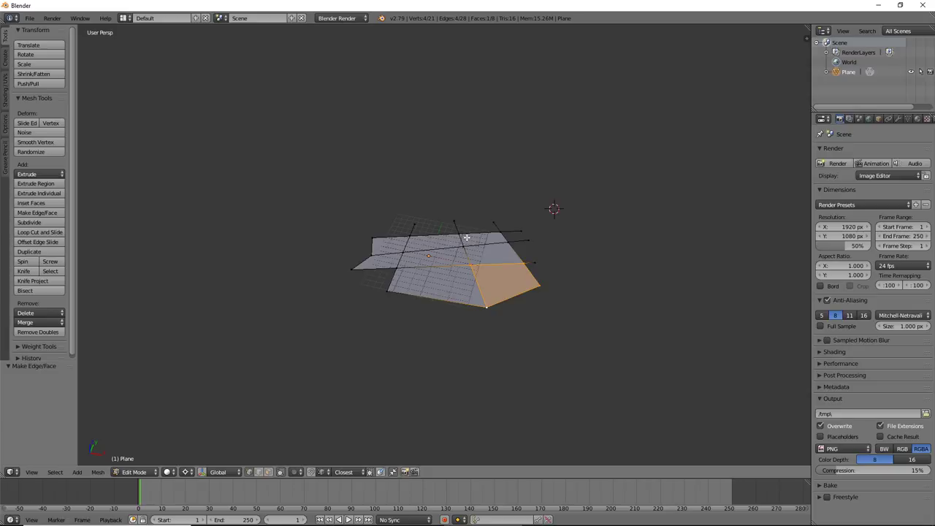
pyautogui.scroll(-1, 467, 237)
pyautogui.scroll(-1, 460, 248)
pyautogui.scroll(4, 452, 265)
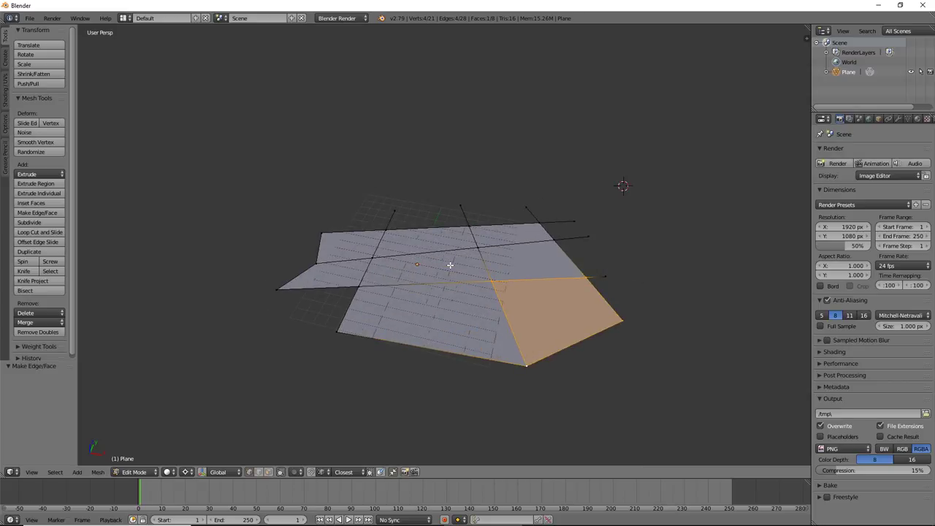
pyautogui.moveTo(444, 265)
pyautogui.mouseDown(button='middle')
pyautogui.moveTo(397, 268)
pyautogui.moveTo(417, 270)
pyautogui.mouseUp(button='middle')
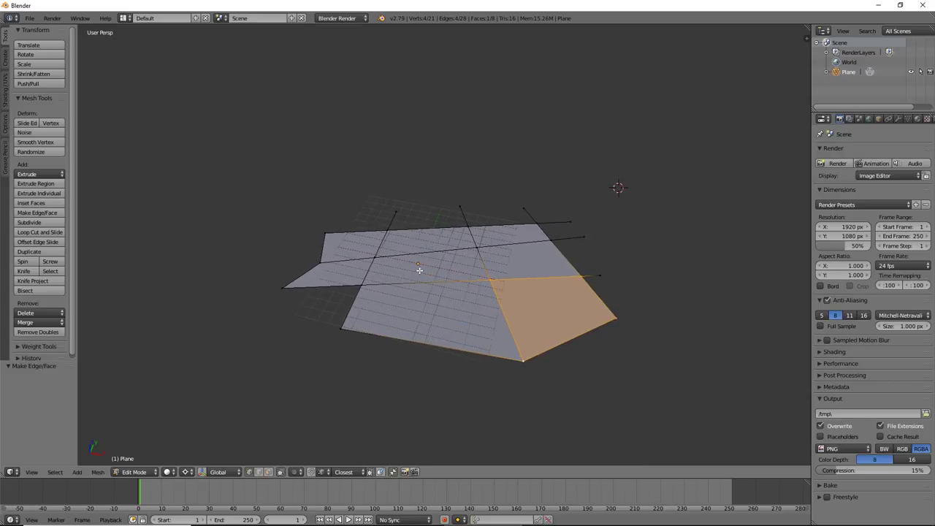
pyautogui.moveTo(439, 301)
pyautogui.mouseDown(button='middle')
pyautogui.moveTo(463, 319)
pyautogui.moveTo(355, 309)
pyautogui.moveTo(463, 267)
pyautogui.moveTo(487, 278)
pyautogui.moveTo(471, 288)
pyautogui.mouseUp(button='middle')
# - In face select, extrude the middle face upward into a tall box
pyautogui.hotkey('ctrl', 'Tab')
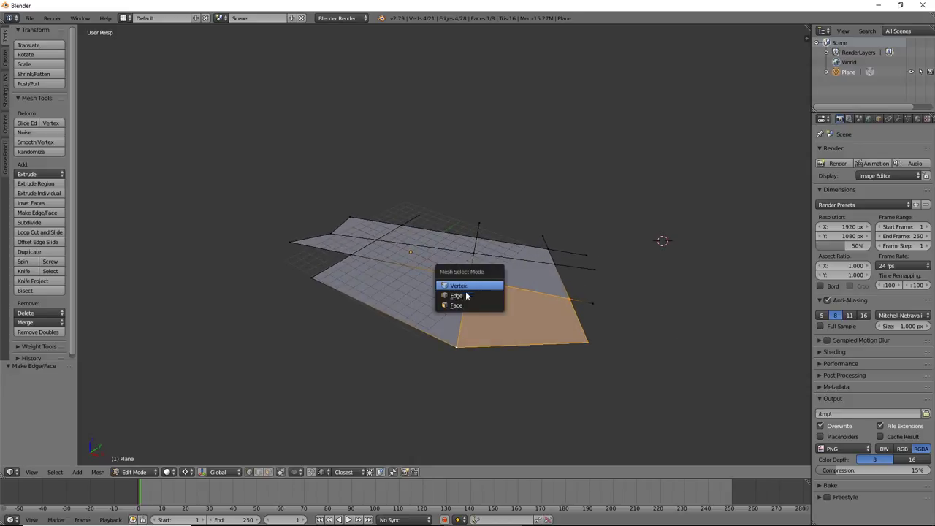
pyautogui.click(465, 308)
pyautogui.rightClick(460, 272)
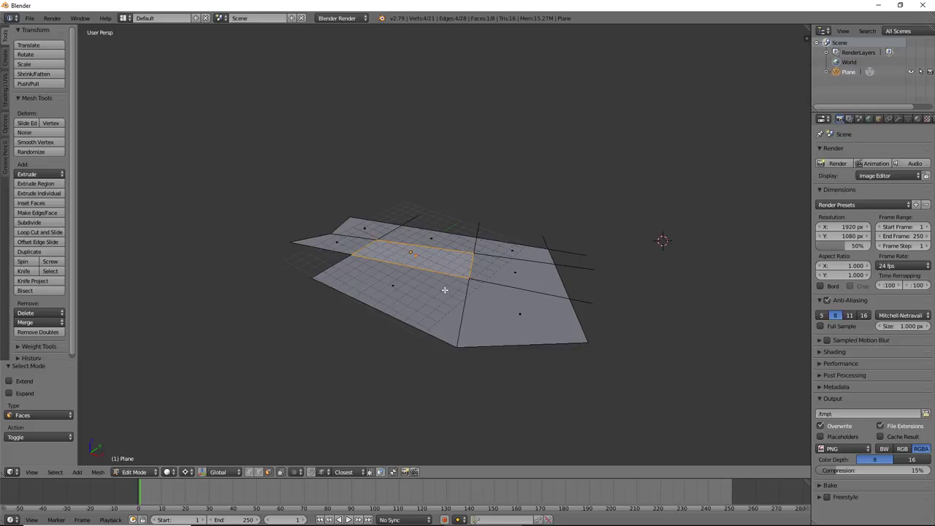
pyautogui.press('e')
pyautogui.click(451, 244)
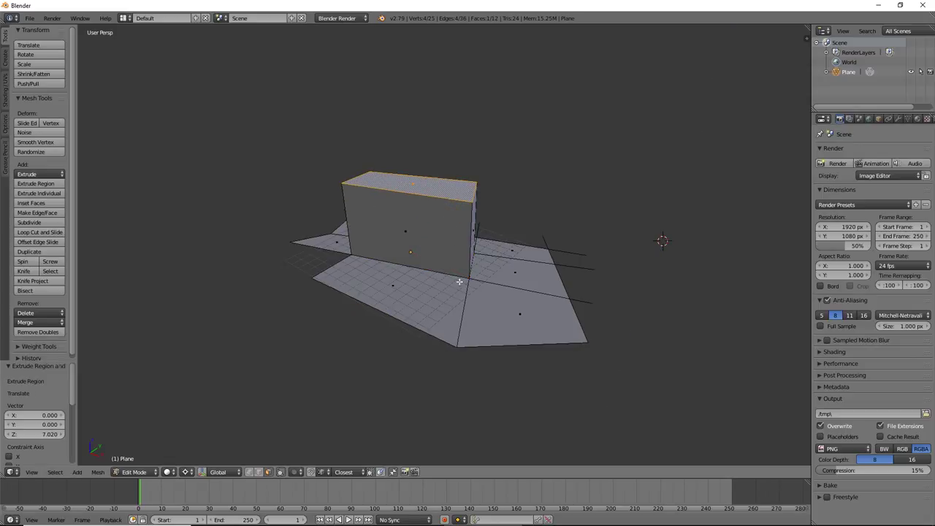
# - Inset and raise the front-right corner face into a tapered block, then check front and right views
pyautogui.rightClick(476, 315)
pyautogui.press('i')
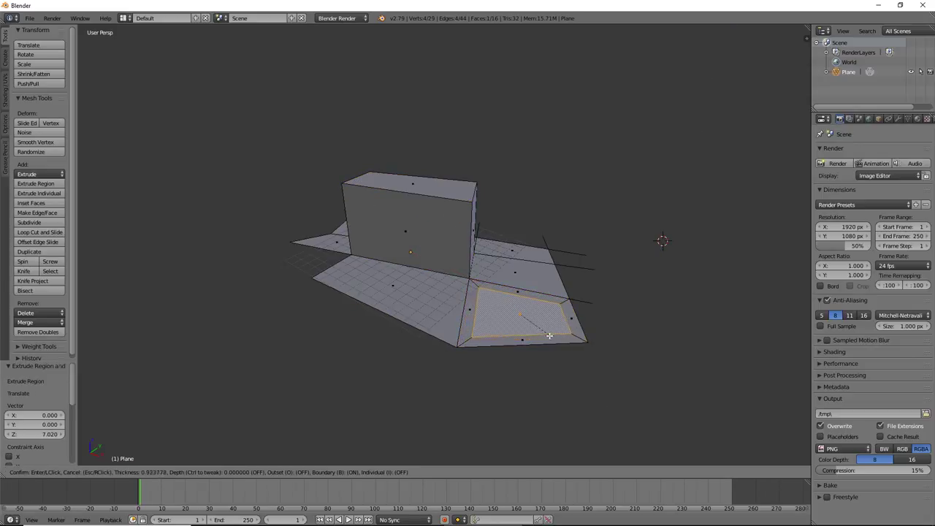
pyautogui.click(564, 234)
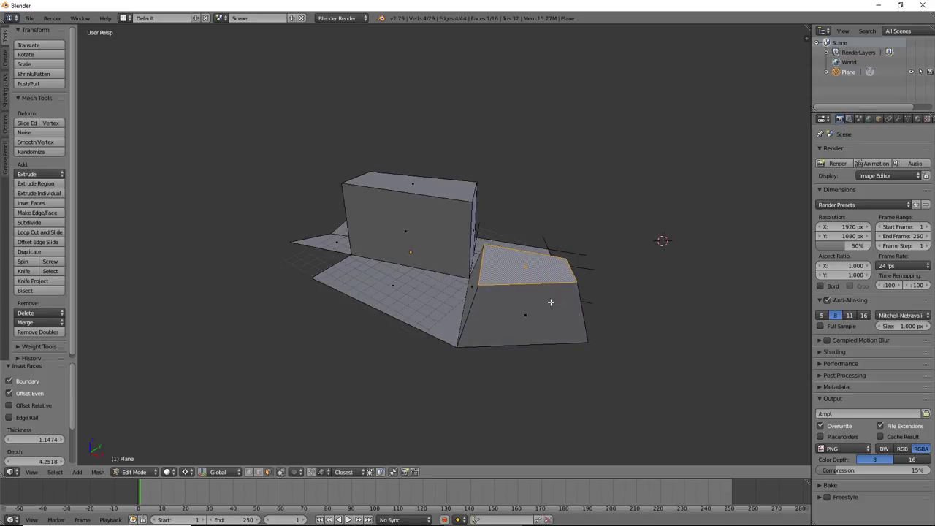
pyautogui.moveTo(551, 301)
pyautogui.mouseDown(button='middle')
pyautogui.moveTo(429, 303)
pyautogui.moveTo(545, 315)
pyautogui.mouseUp(button='middle')
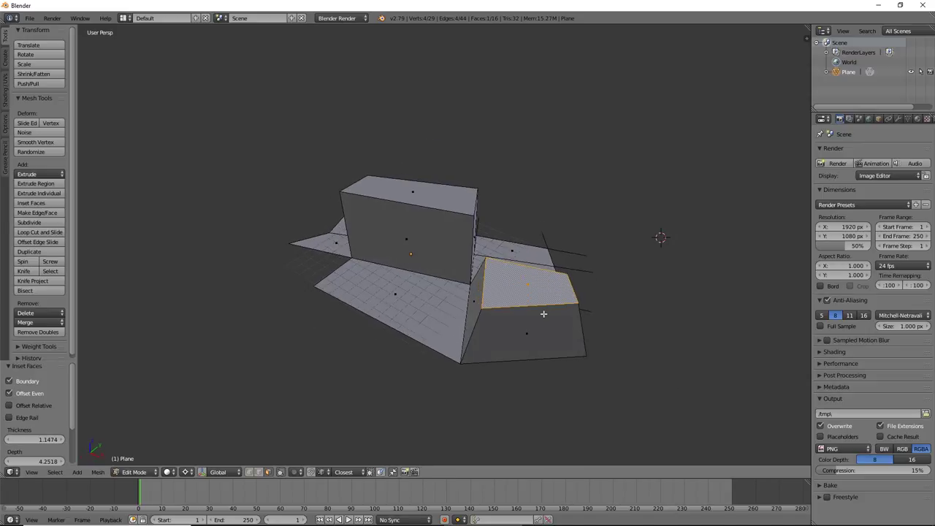
pyautogui.press('w')
pyautogui.press('KP_1')
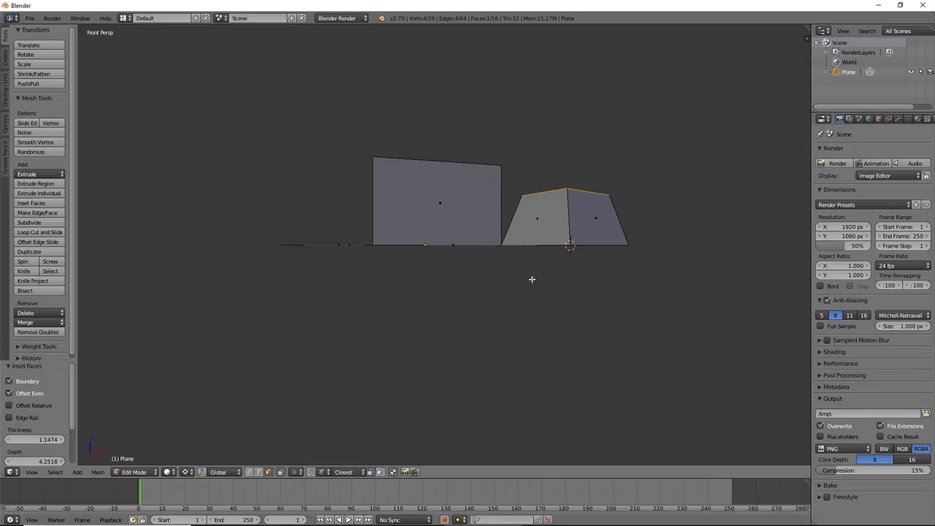
pyautogui.moveTo(502, 188)
pyautogui.mouseDown(button='middle')
pyautogui.moveTo(493, 216)
pyautogui.moveTo(386, 231)
pyautogui.moveTo(422, 222)
pyautogui.mouseUp(button='middle')
pyautogui.press('KP_3')
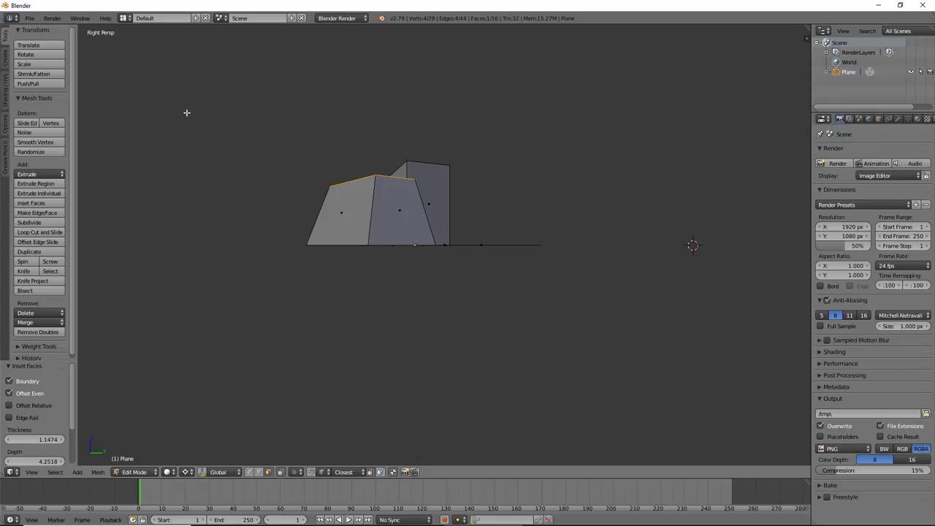
# - Add a new plane at a 3D cursor placed up and left of the mesh
pyautogui.click(163, 119)
pyautogui.hotkey('shift', 'a')
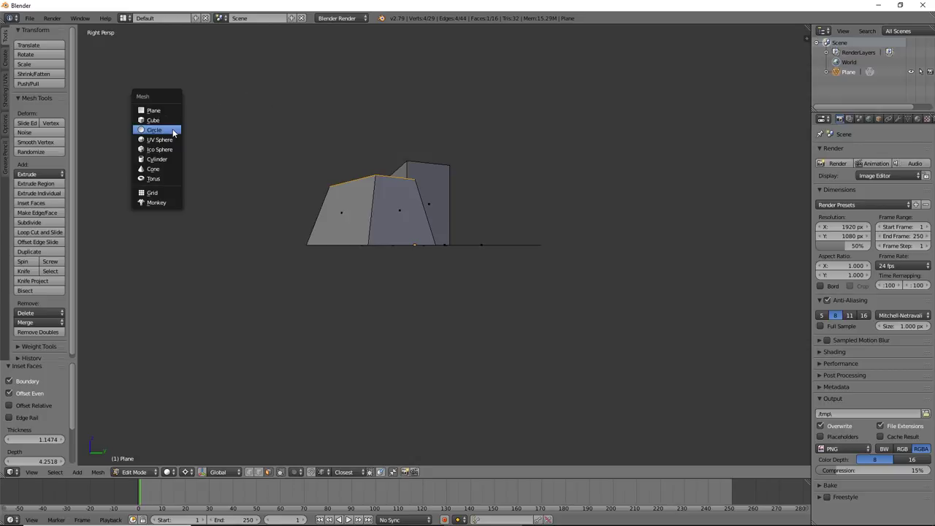
pyautogui.click(170, 111)
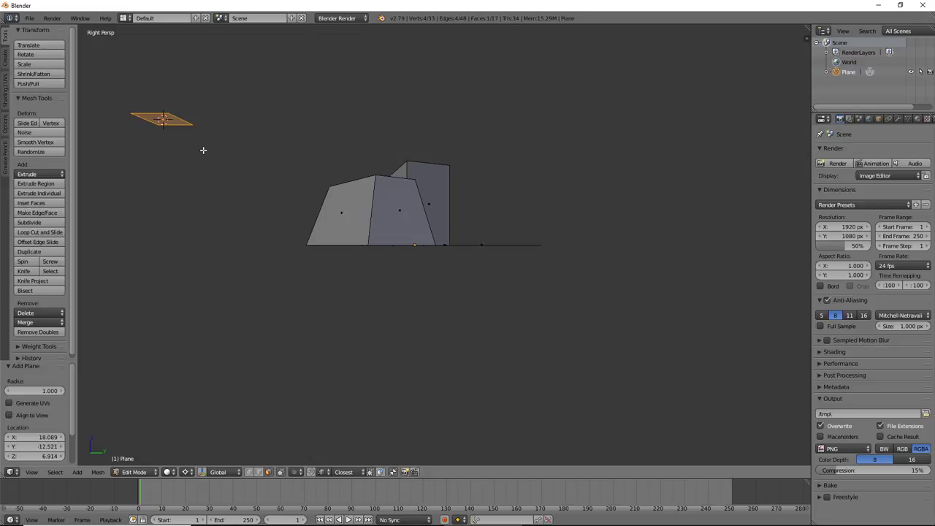
pyautogui.press('KP_5')
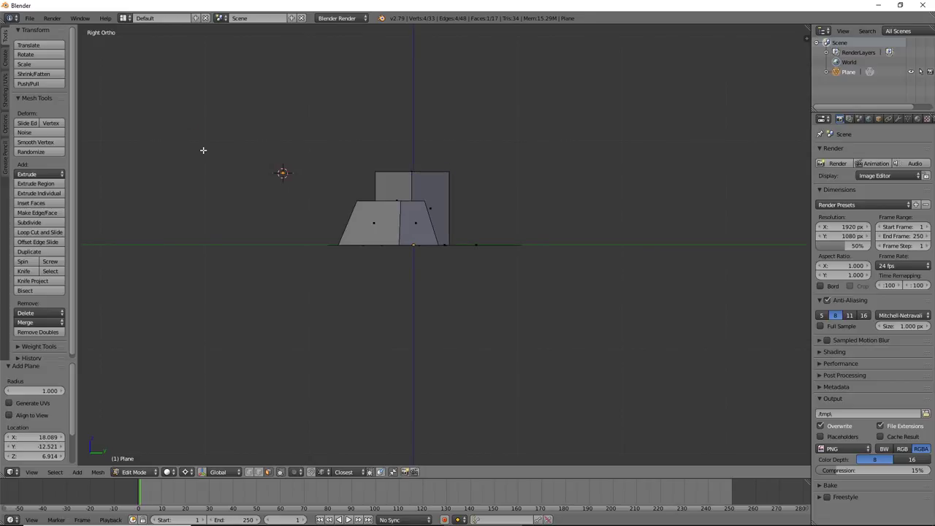
pyautogui.scroll(3, 294, 182)
pyautogui.scroll(3, 299, 157)
pyautogui.scroll(-3, 292, 157)
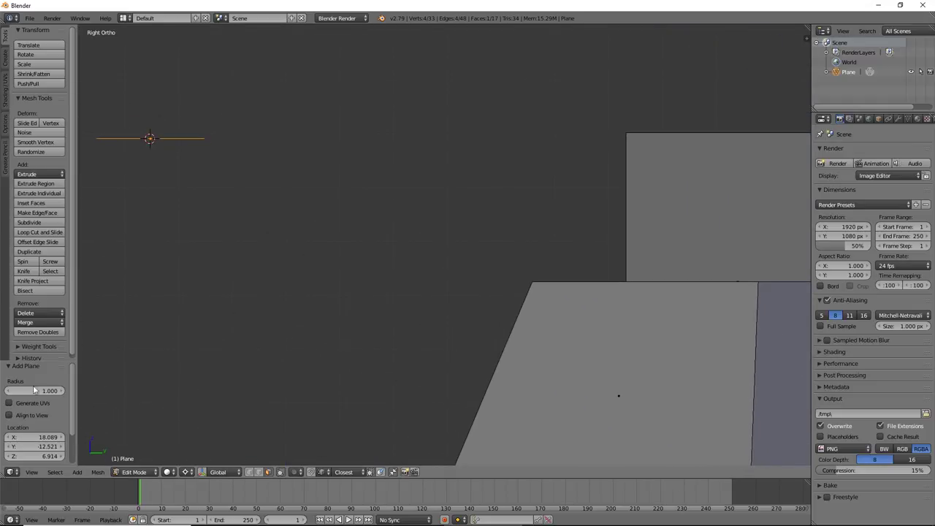
pyautogui.scroll(-7, 370, 259)
pyautogui.scroll(5, 370, 258)
pyautogui.keyDown('shift'); pyautogui.moveTo(370, 259); pyautogui.dragTo(307, 236, button='middle'); pyautogui.keyUp('shift')
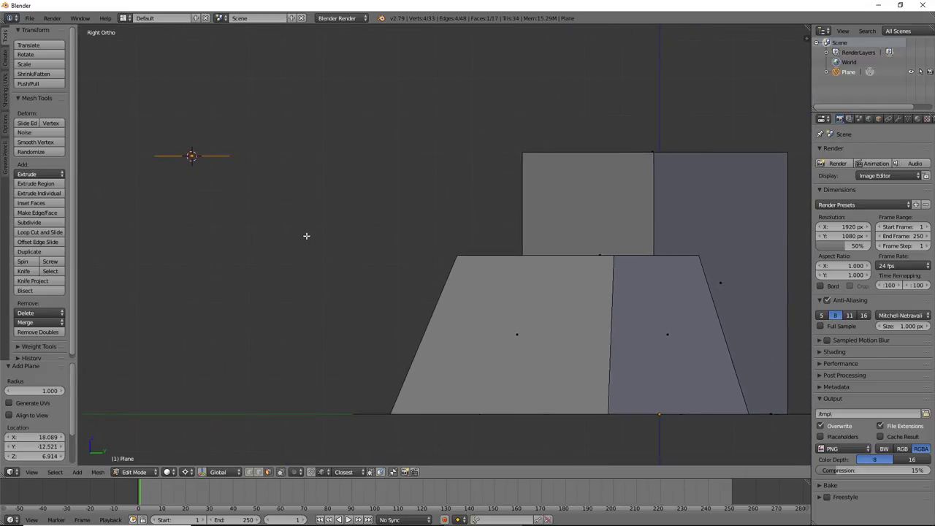
# - Collapse the new plane to a single vertex and extrude a loose edge from it
pyautogui.hotkey('alt', 'm')
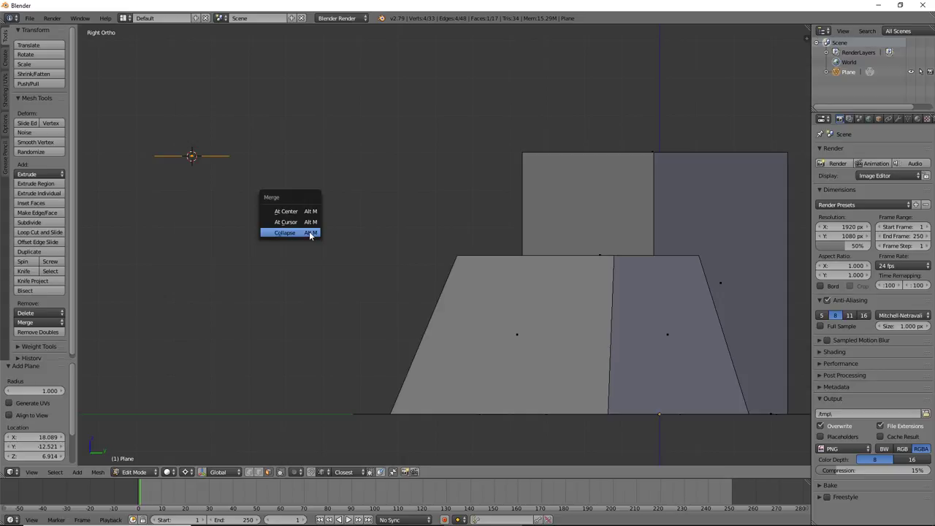
pyautogui.click(309, 231)
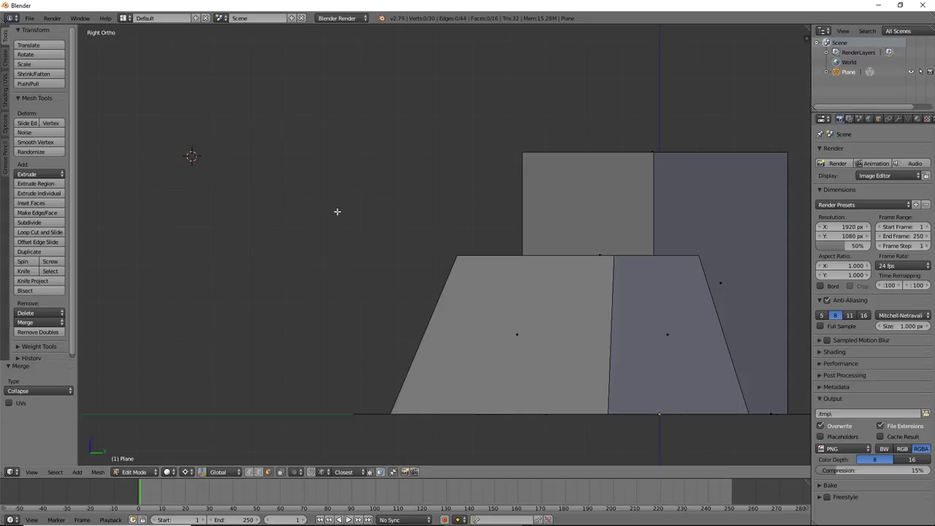
pyautogui.hotkey('ctrl', 'Tab')
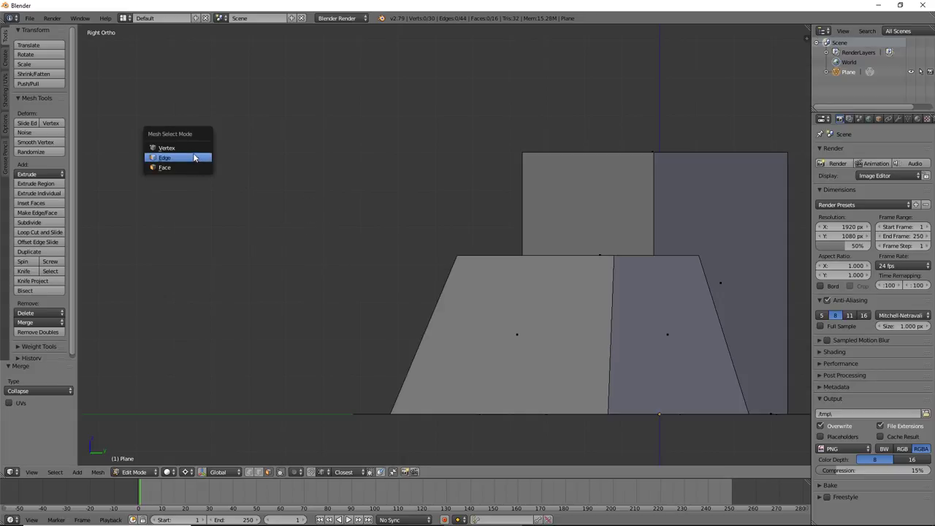
pyautogui.click(192, 147)
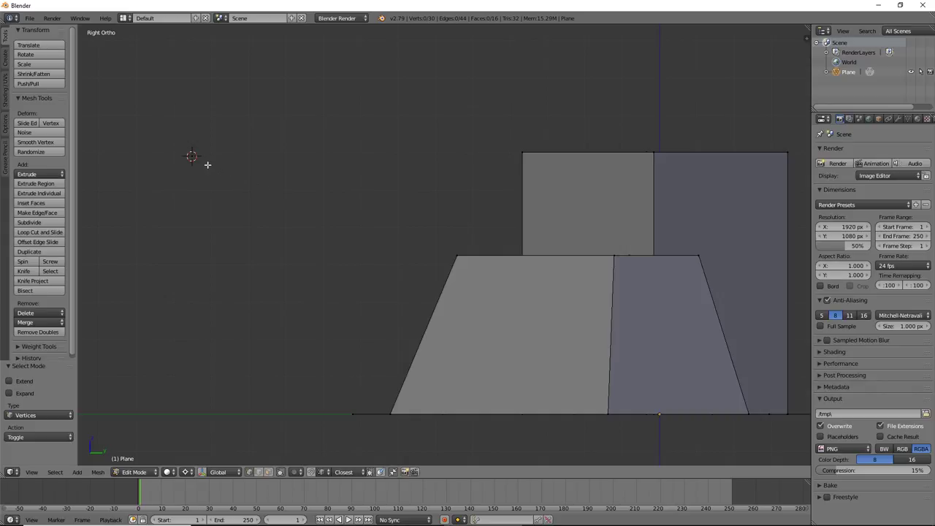
pyautogui.rightClick(192, 155)
pyautogui.press('e')
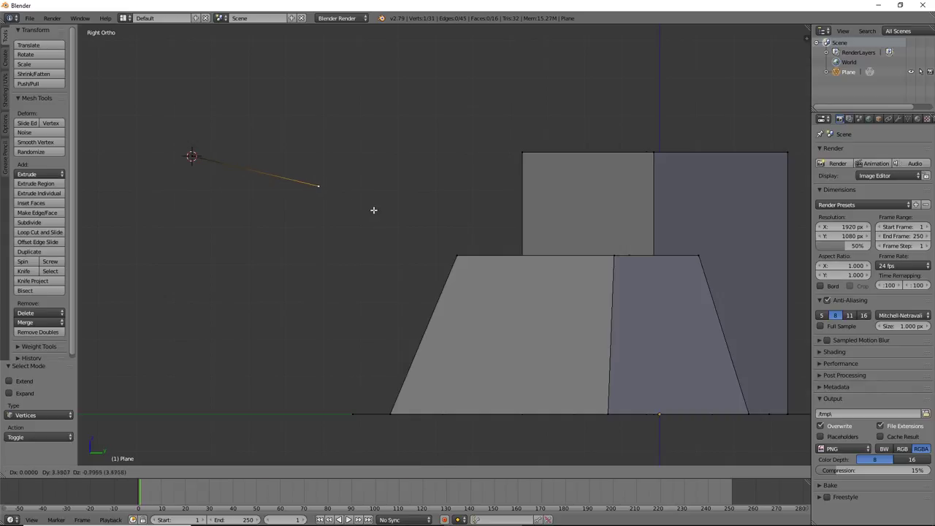
pyautogui.click(369, 255)
# - Return to edit mode in edge select and select the new loose edge
pyautogui.scroll(-3, 336, 212)
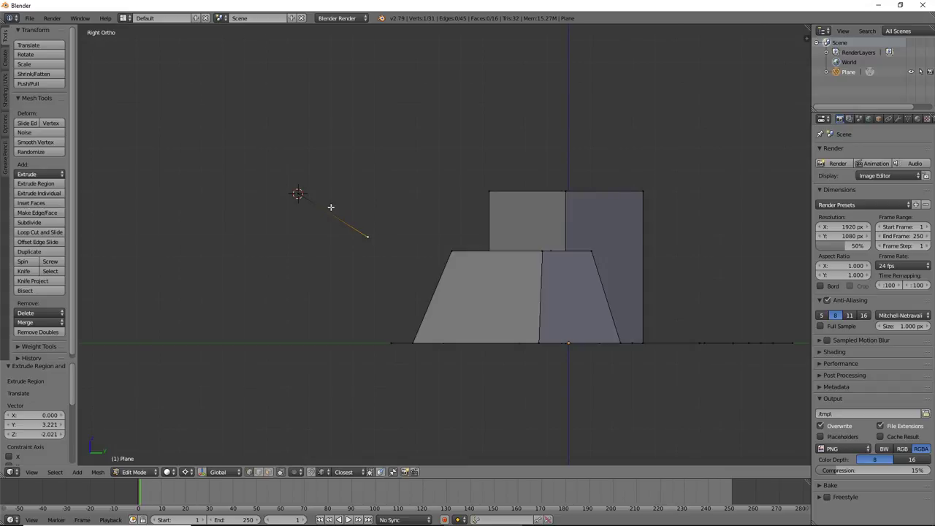
pyautogui.hotkey('ctrl', 'Tab')
pyautogui.moveTo(334, 211)
pyautogui.mouseDown(button='middle')
pyautogui.moveTo(324, 273)
pyautogui.moveTo(330, 242)
pyautogui.mouseUp(button='middle')
pyautogui.press('Tab')
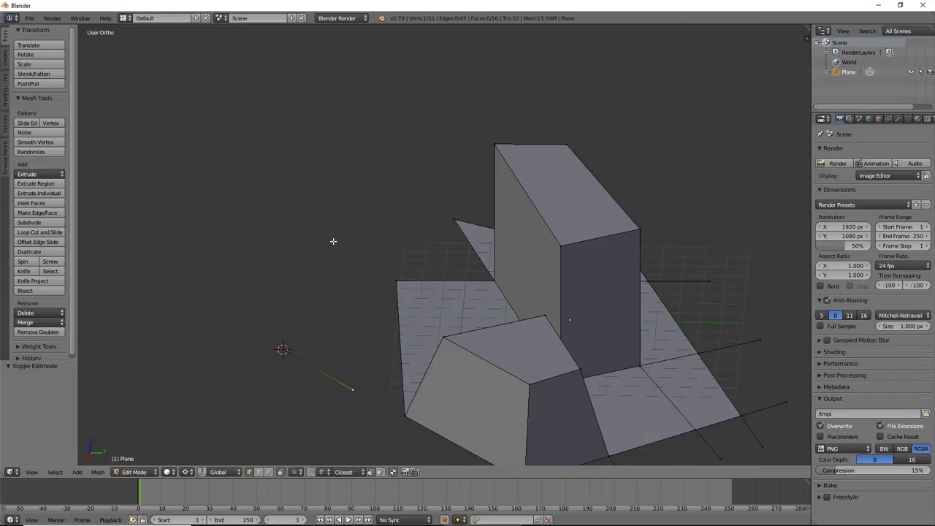
pyautogui.hotkey('ctrl', 'Tab')
pyautogui.click(312, 252)
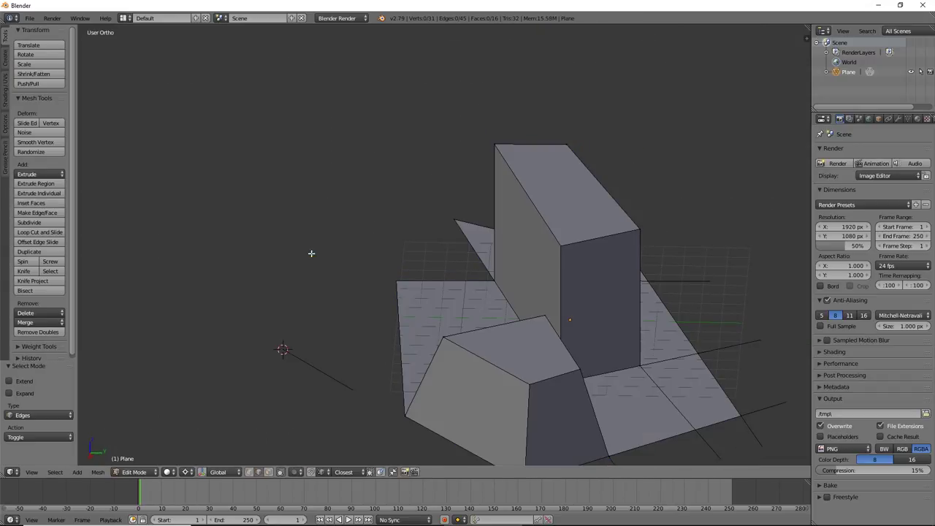
pyautogui.rightClick(357, 395)
# - Move the loose edge higher so it floats above the raised blocks
pyautogui.press('g')
pyautogui.click(349, 172)
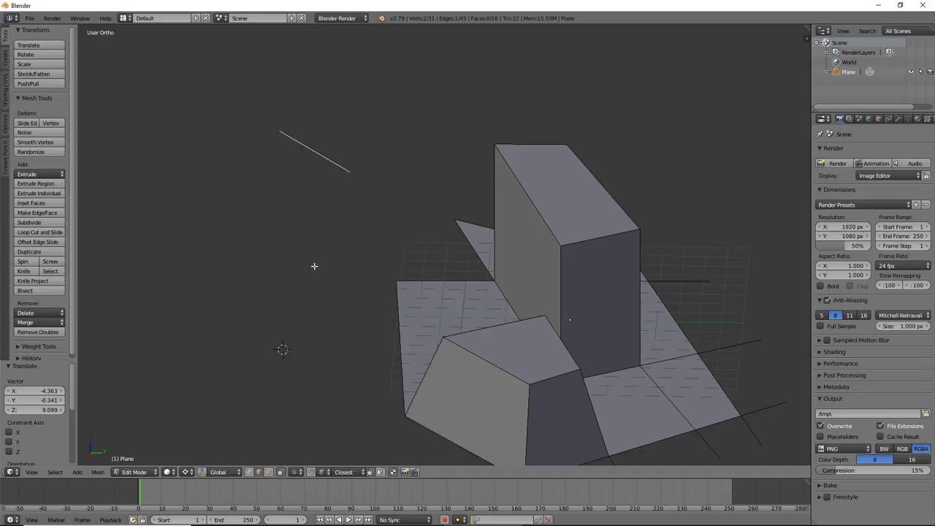
pyautogui.moveTo(314, 266); pyautogui.dragTo(439, 268, button='middle')
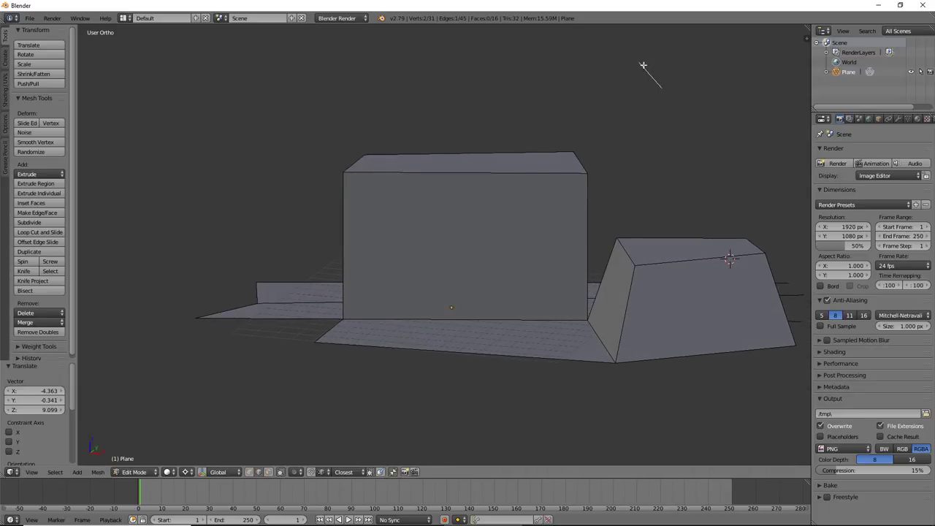
pyautogui.press('g')
pyautogui.click(365, 138)
pyautogui.moveTo(366, 138)
pyautogui.mouseDown(button='middle')
pyautogui.moveTo(503, 277)
pyautogui.moveTo(478, 261)
pyautogui.moveTo(402, 248)
pyautogui.moveTo(403, 232)
pyautogui.moveTo(553, 285)
pyautogui.moveTo(519, 231)
pyautogui.mouseUp(button='middle')
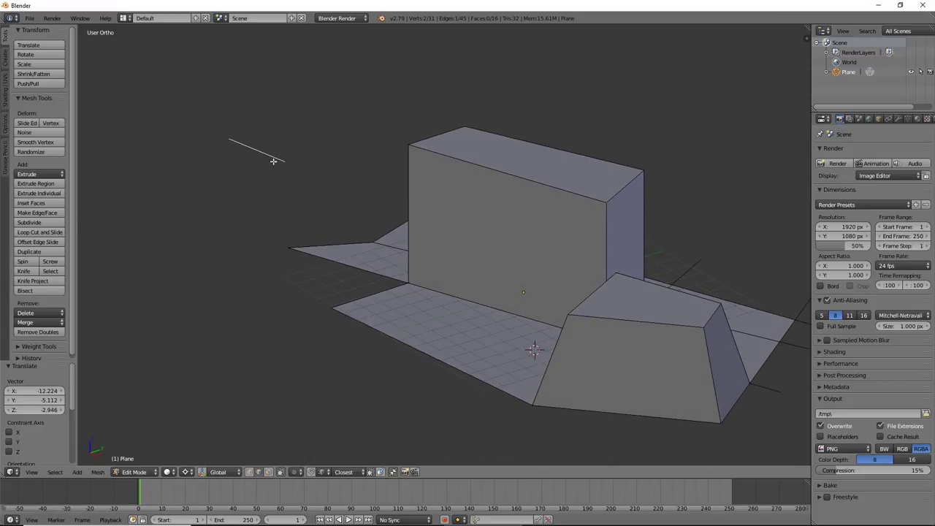
# - In edge select, pick out only the short loose edge at upper left
pyautogui.hotkey('ctrl', 'Tab')
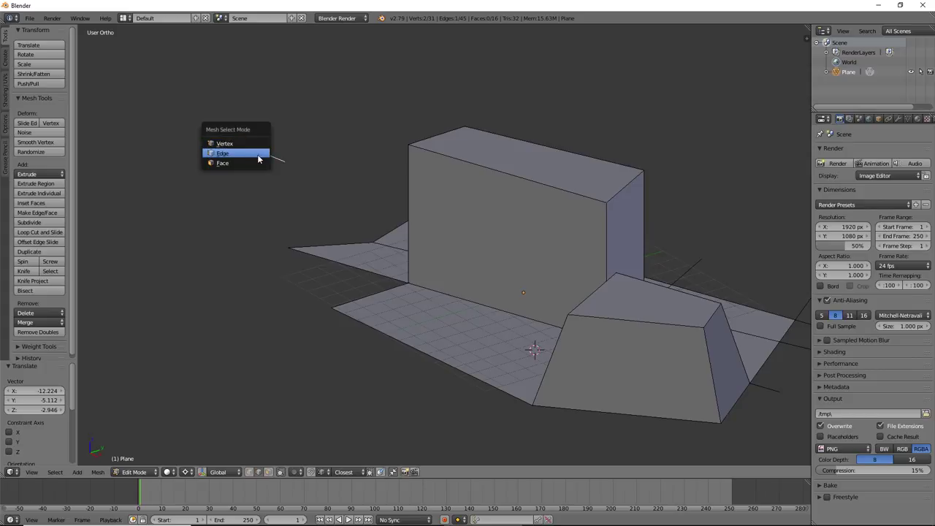
pyautogui.click(258, 154)
pyautogui.keyDown('shift'); pyautogui.rightClick(418, 183); pyautogui.keyUp('shift')
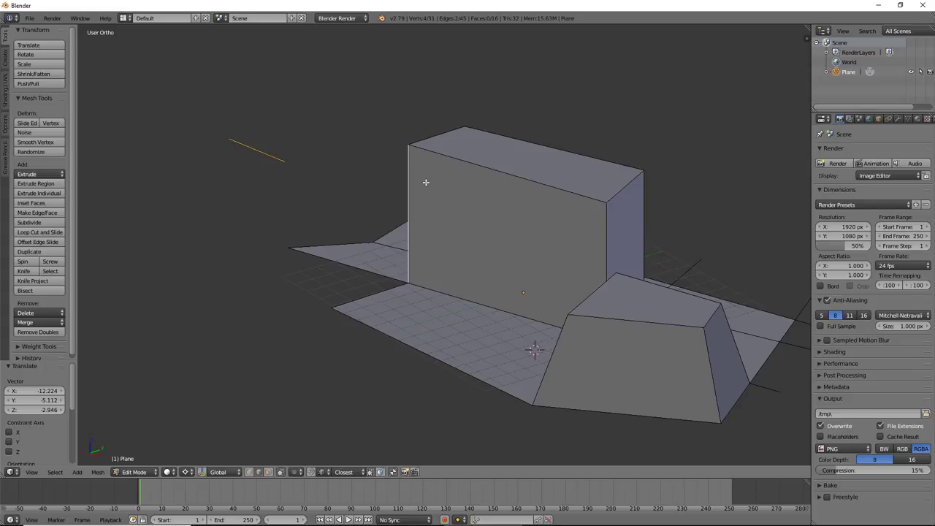
pyautogui.rightClick(263, 155)
pyautogui.rightClick(491, 185)
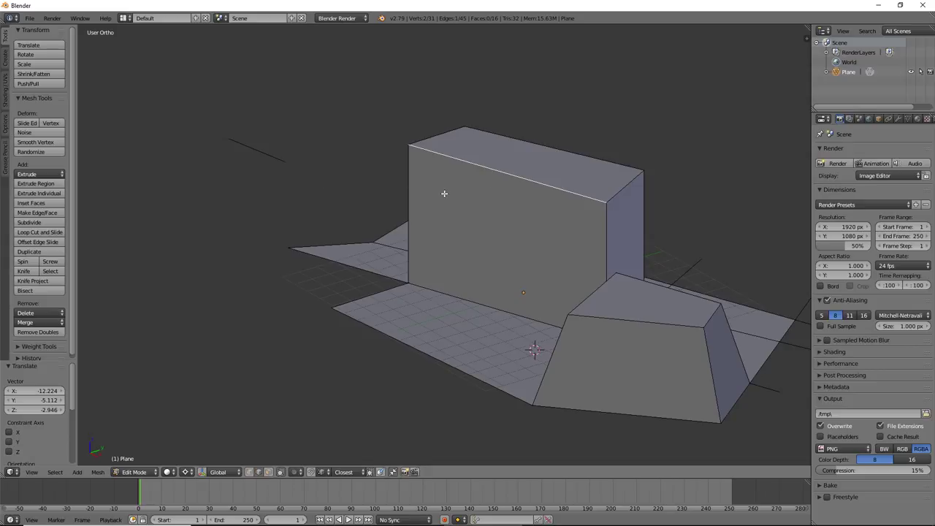
pyautogui.rightClick(268, 155)
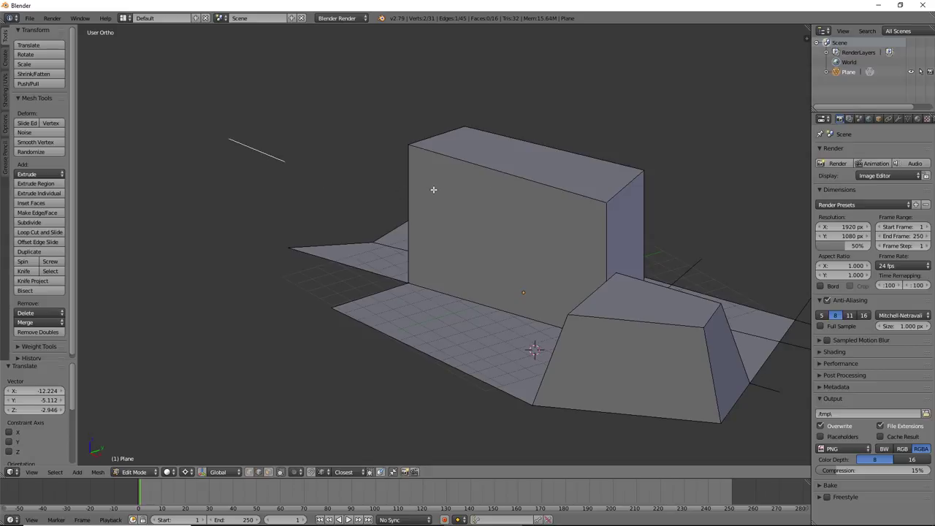
pyautogui.keyDown('shift'); pyautogui.rightClick(439, 157); pyautogui.keyUp('shift')
pyautogui.rightClick(286, 157)
# - Switch through vertex and face select and select the box's front face
pyautogui.hotkey('ctrl', 'Tab')
pyautogui.click(365, 180)
pyautogui.hotkey('ctrl', 'Tab')
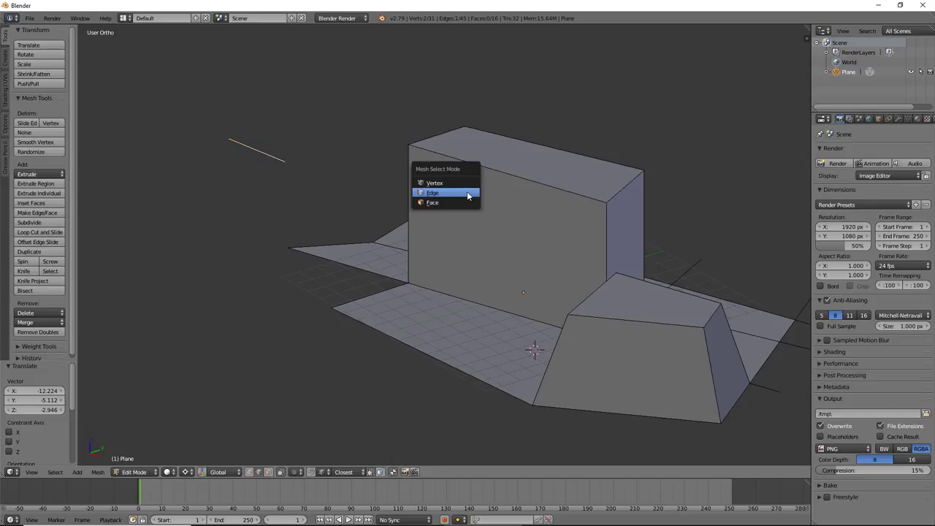
pyautogui.click(452, 203)
pyautogui.rightClick(461, 201)
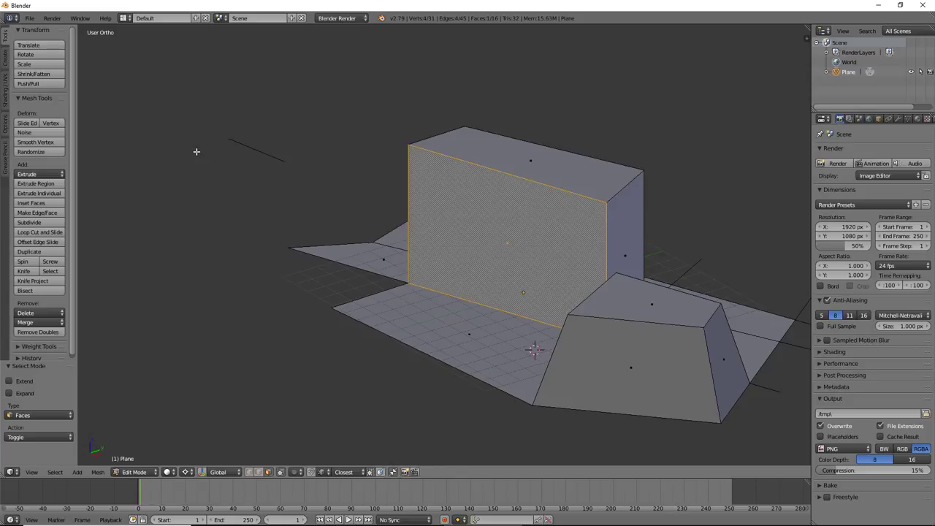
pyautogui.hotkey('ctrl', 'Tab')
pyautogui.press('Tab')
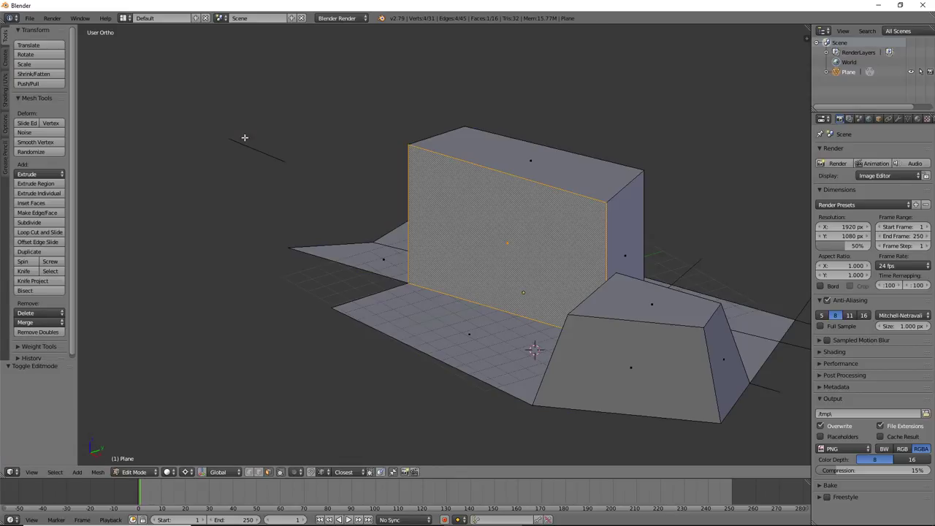
# - Try joining objects with Ctrl+J in Object Mode, then return to Edit Mode with edge select
pyautogui.click(135, 472)
pyautogui.click(138, 462)
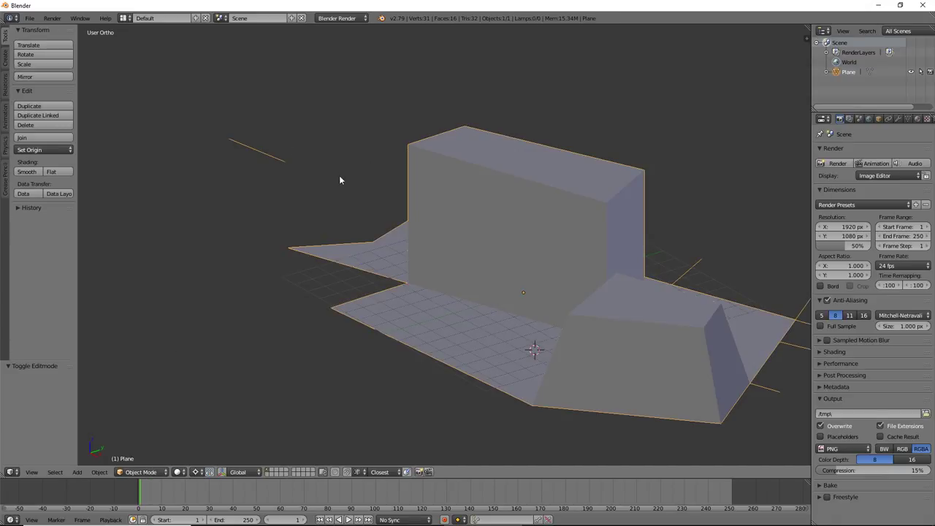
pyautogui.hotkey('ctrl', 'j')
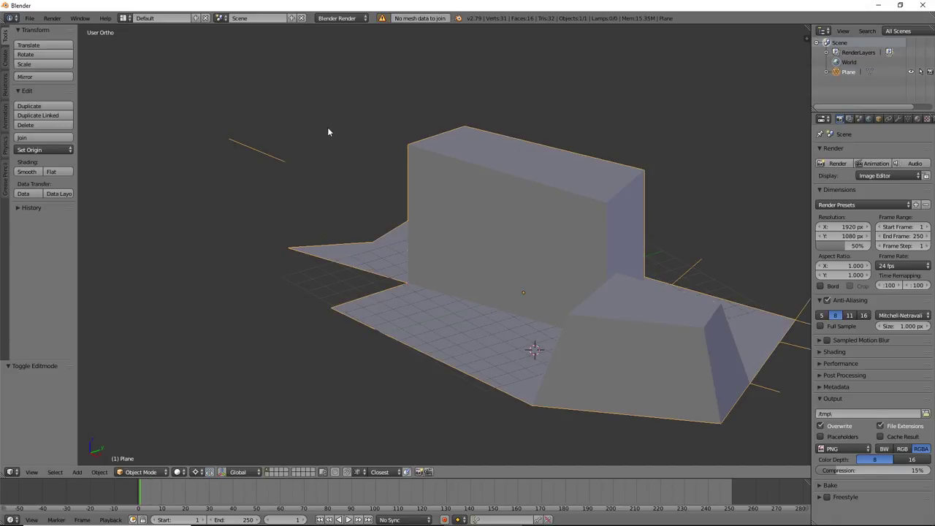
pyautogui.press('Tab')
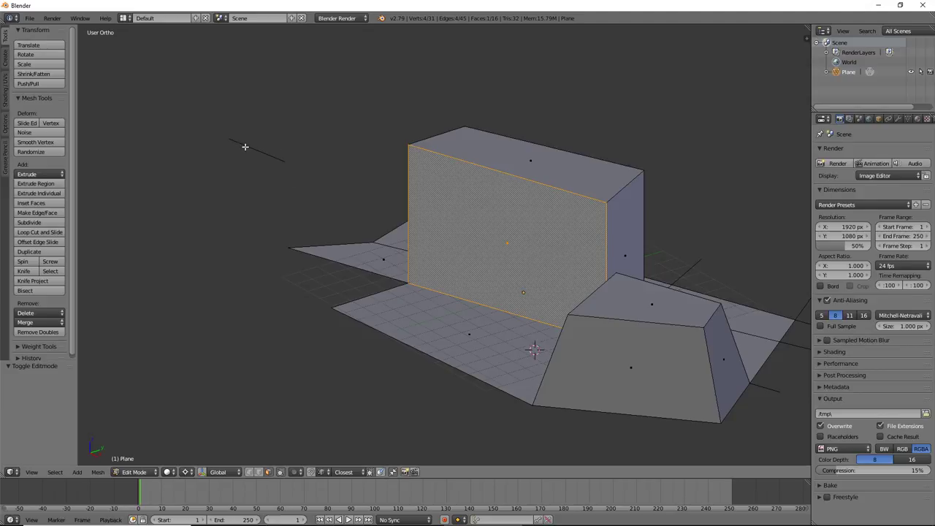
pyautogui.hotkey('ctrl', 'Tab')
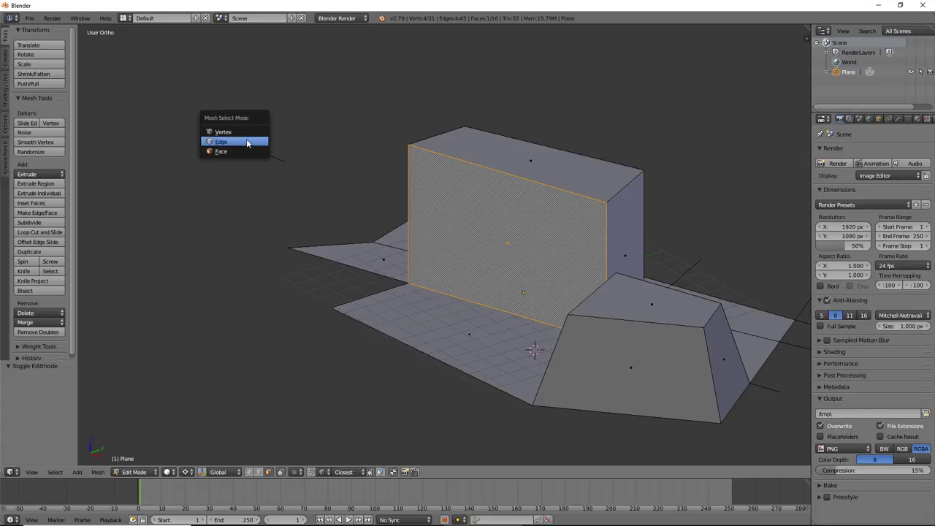
pyautogui.click(246, 143)
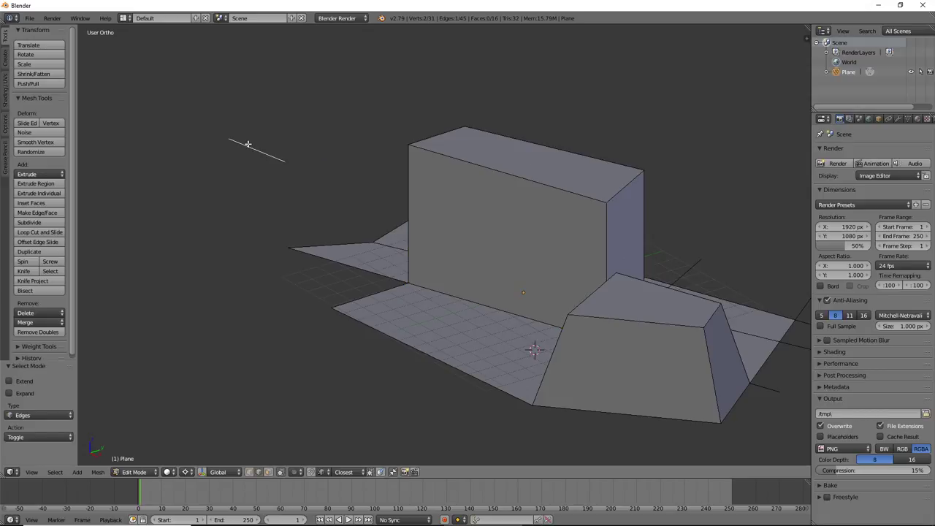
# - Delete the stray edge and select the plane's left corner vertex in vertex mode
pyautogui.press('x')
pyautogui.click(249, 144)
pyautogui.moveTo(290, 215); pyautogui.dragTo(341, 241, button='middle')
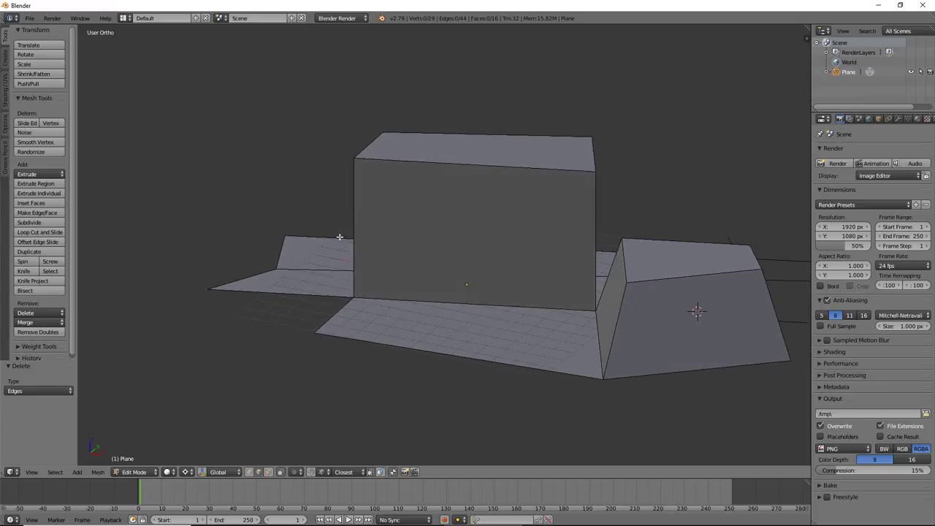
pyautogui.click(209, 289)
pyautogui.hotkey('ctrl', 'Tab')
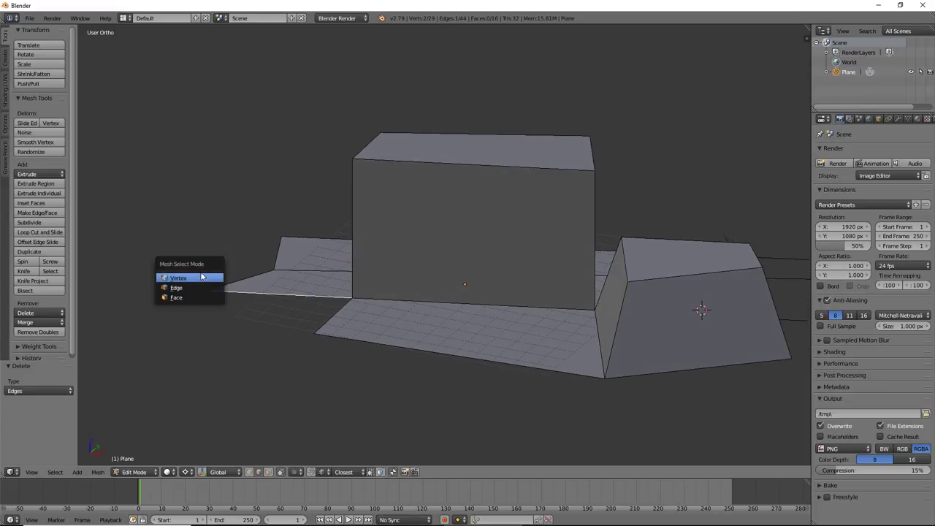
pyautogui.click(203, 277)
pyautogui.moveTo(206, 286); pyautogui.dragTo(206, 294)
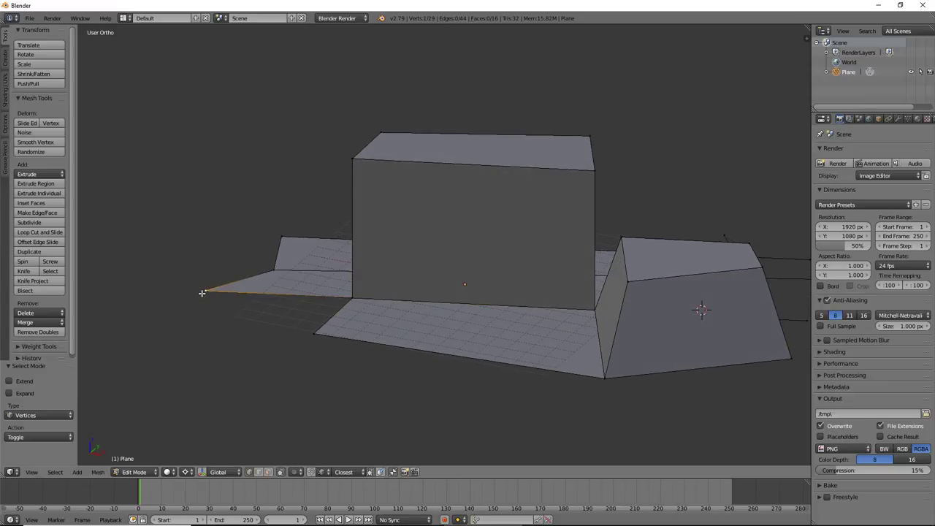
# - Extrude a four-vertex chain of edges outward from the corner vertex
pyautogui.press('e')
pyautogui.click(142, 233)
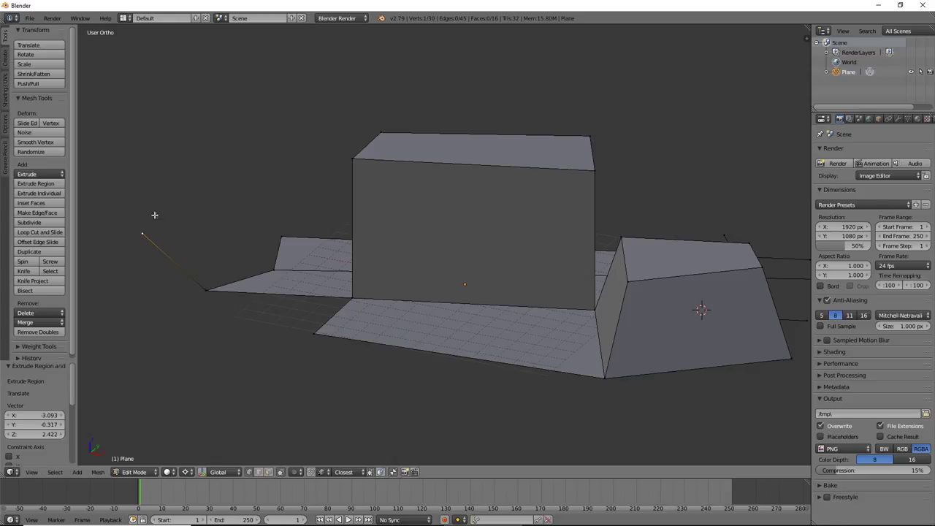
pyautogui.keyDown('ctrl'); pyautogui.click(178, 193); pyautogui.keyUp('ctrl')
pyautogui.keyDown('ctrl'); pyautogui.click(228, 175); pyautogui.keyUp('ctrl')
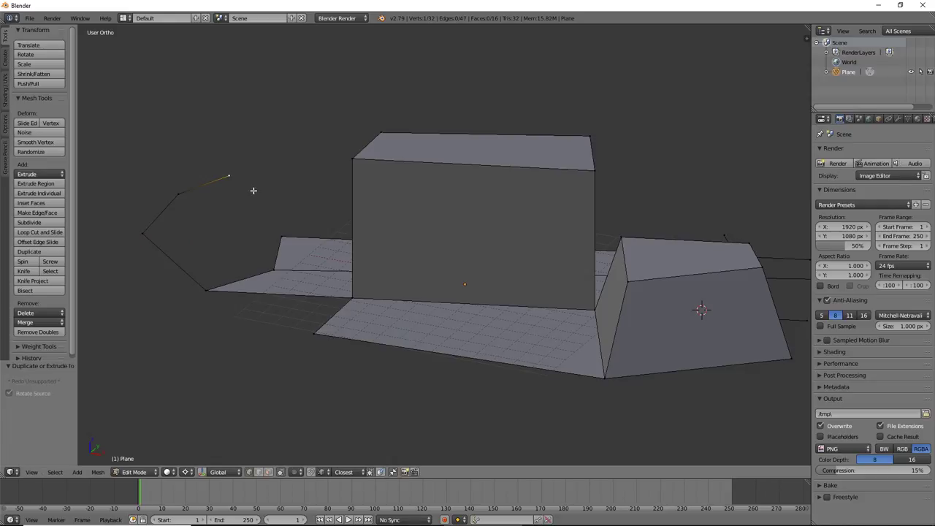
pyautogui.keyDown('ctrl'); pyautogui.click(273, 175); pyautogui.keyUp('ctrl')
pyautogui.moveTo(271, 205)
pyautogui.mouseDown(button='middle')
pyautogui.moveTo(448, 201)
pyautogui.moveTo(432, 196)
pyautogui.moveTo(430, 280)
pyautogui.mouseUp(button='middle')
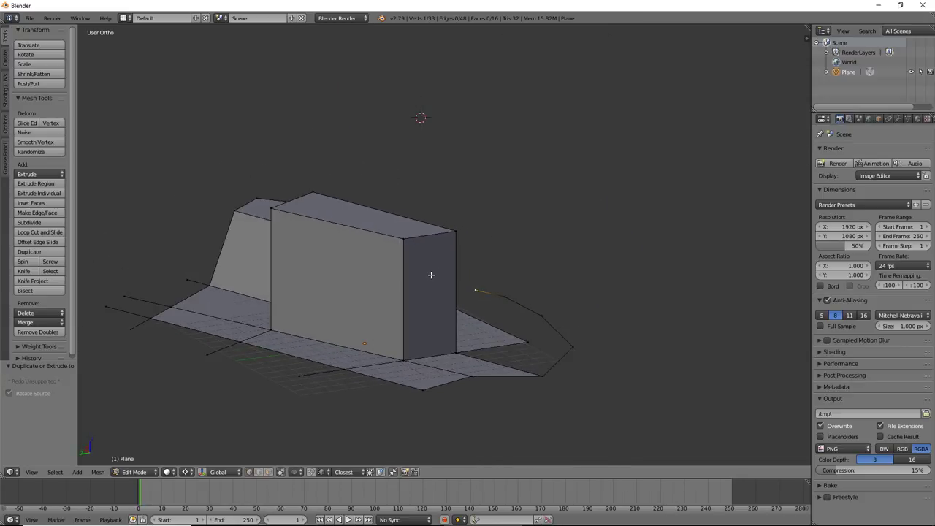
# - Select the box's right end face together with the chain's end vertex
pyautogui.hotkey('ctrl', 'Tab')
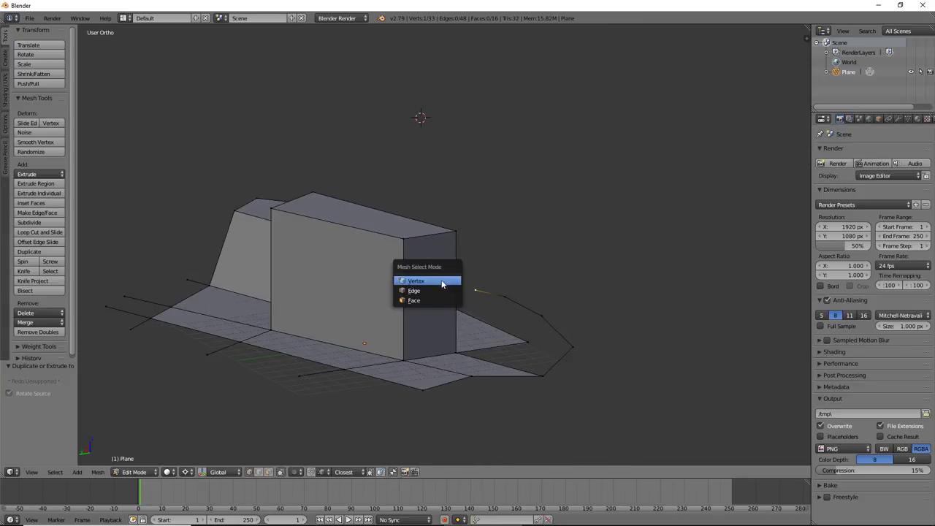
pyautogui.click(432, 301)
pyautogui.rightClick(431, 291)
pyautogui.hotkey('ctrl', 'Tab')
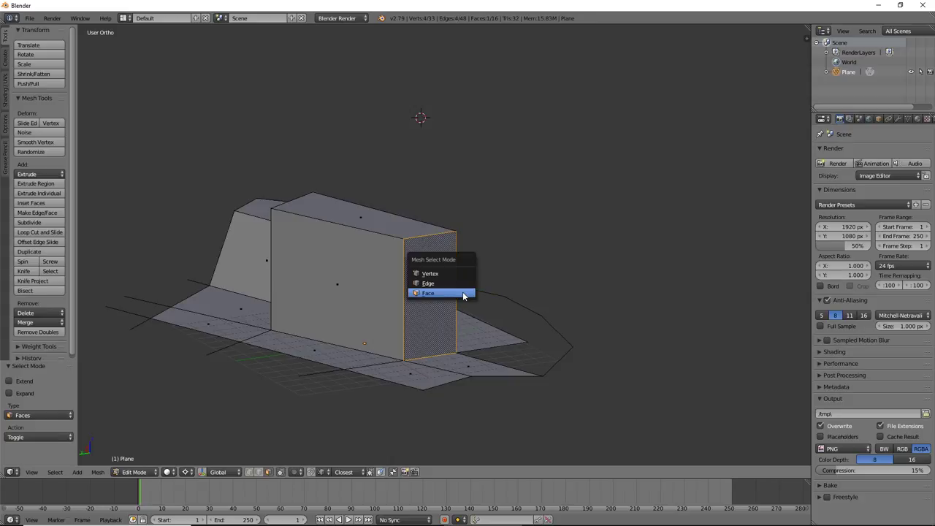
pyautogui.click(451, 273)
pyautogui.keyDown('shift'); pyautogui.rightClick(473, 290); pyautogui.keyUp('shift')
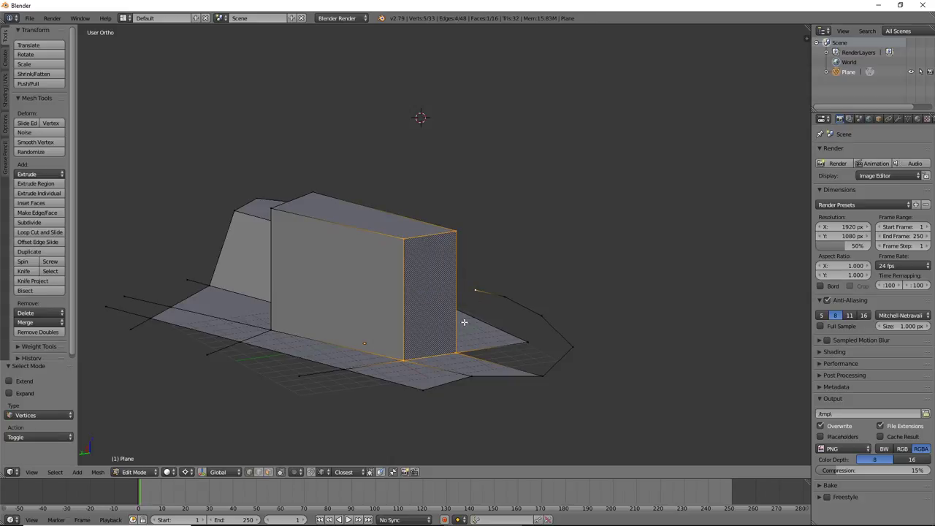
# - Extend the chain's end edge onto the box face with TinyCAD E2F
pyautogui.press('w')
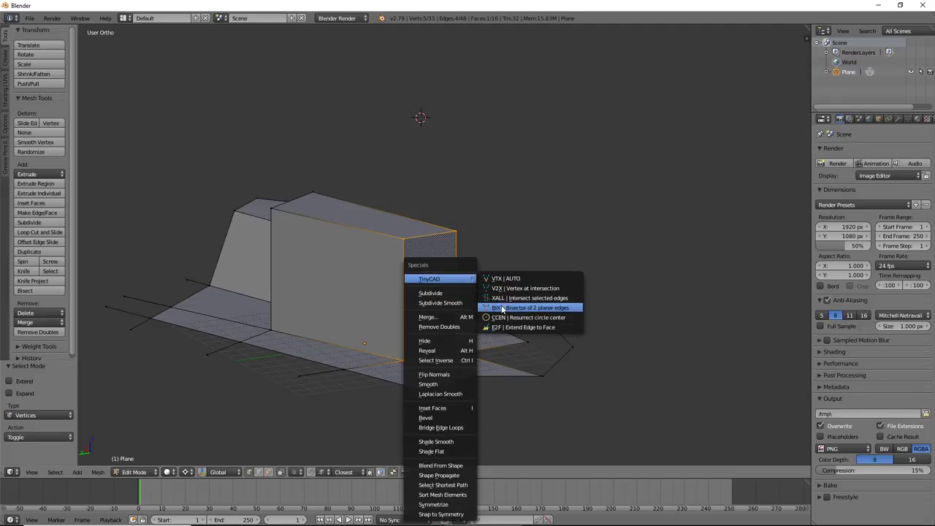
pyautogui.click(501, 327)
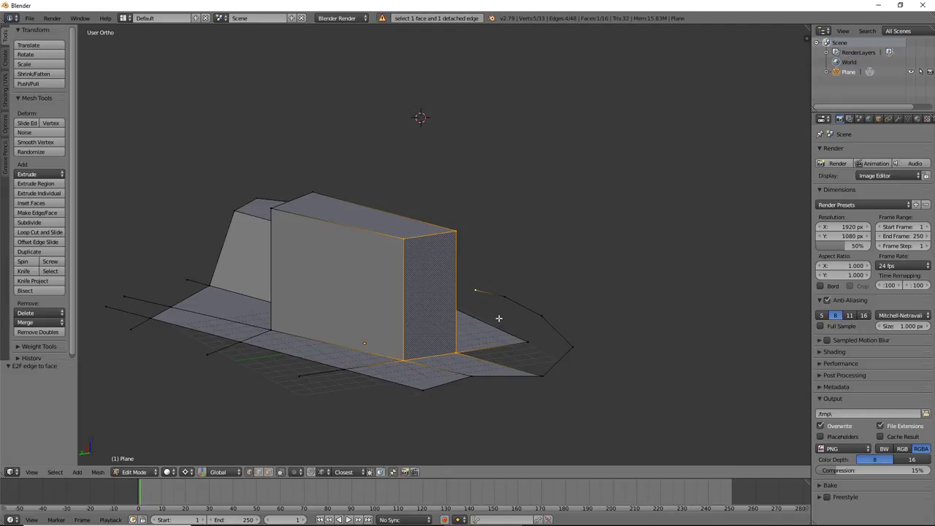
pyautogui.hotkey('ctrl', 'Tab')
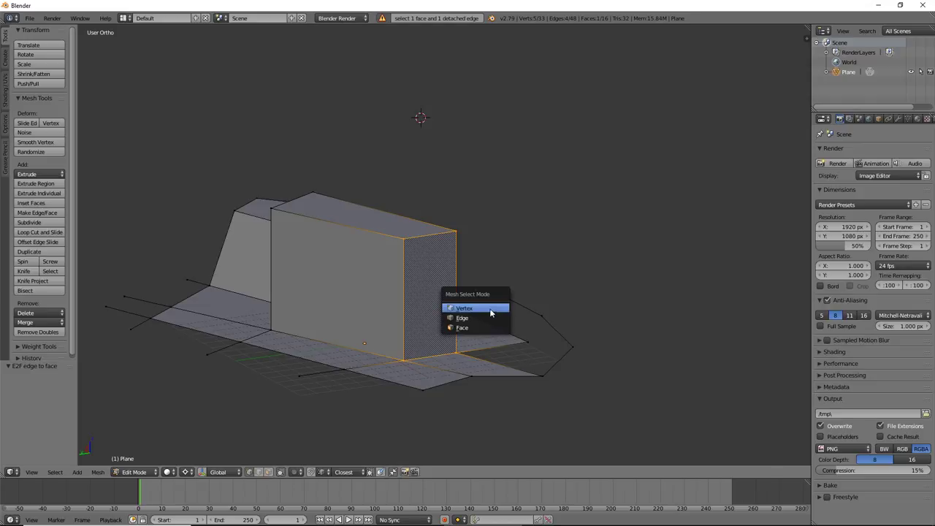
pyautogui.click(489, 310)
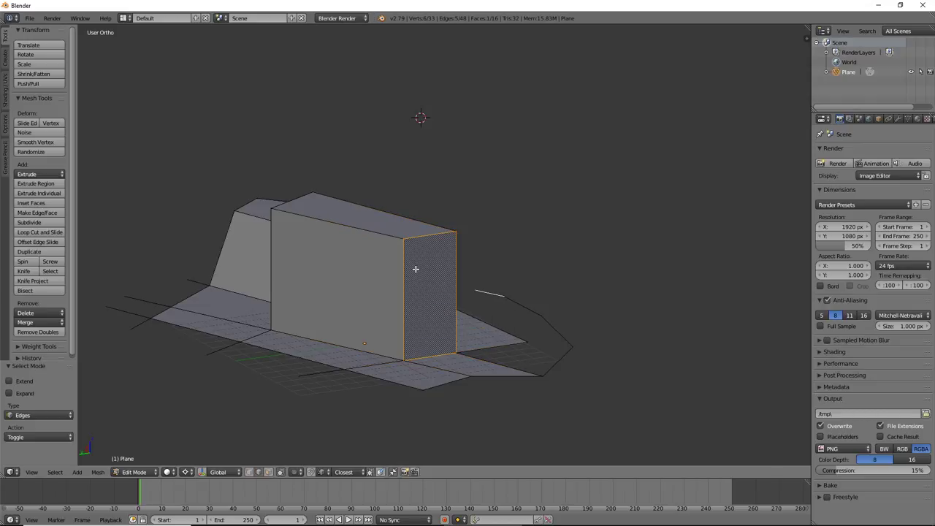
pyautogui.press('w')
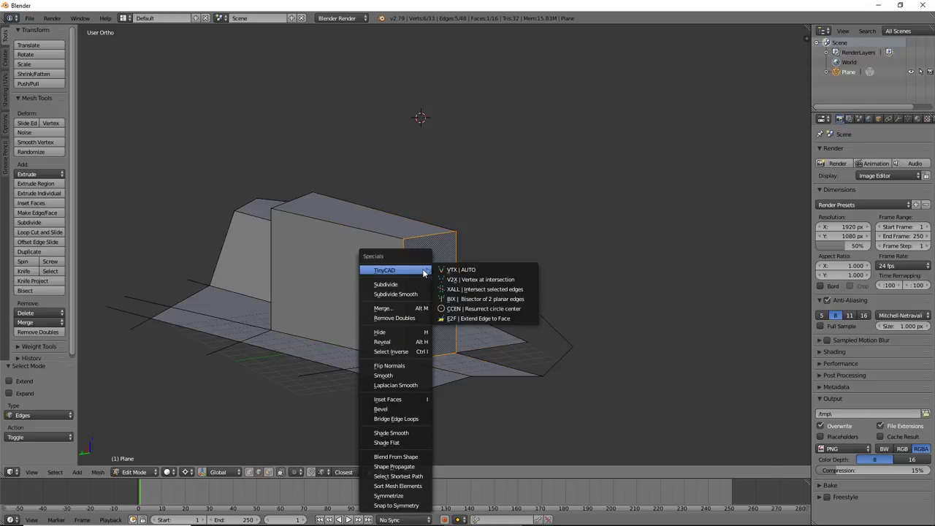
pyautogui.click(453, 319)
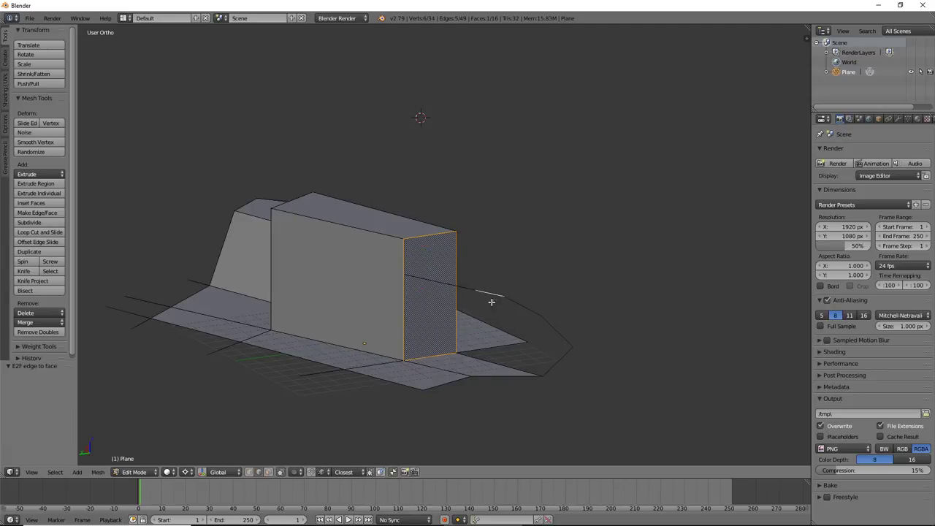
# - Select the box's vertical end edge and the five outline edges of the new chain
pyautogui.moveTo(492, 299)
pyautogui.mouseDown(button='middle')
pyautogui.moveTo(405, 321)
pyautogui.moveTo(369, 316)
pyautogui.moveTo(402, 290)
pyautogui.moveTo(461, 290)
pyautogui.moveTo(443, 349)
pyautogui.moveTo(431, 369)
pyautogui.moveTo(372, 378)
pyautogui.moveTo(351, 359)
pyautogui.moveTo(355, 402)
pyautogui.moveTo(444, 363)
pyautogui.moveTo(463, 288)
pyautogui.moveTo(442, 318)
pyautogui.mouseUp(button='middle')
pyautogui.scroll(4, 499, 321)
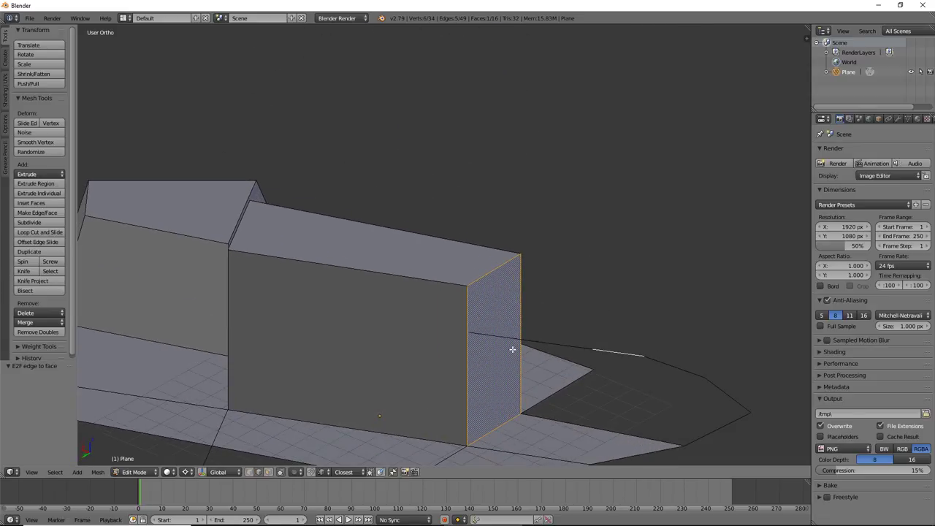
pyautogui.moveTo(512, 350)
pyautogui.mouseDown(button='middle')
pyautogui.moveTo(428, 299)
pyautogui.moveTo(403, 261)
pyautogui.moveTo(351, 290)
pyautogui.moveTo(392, 255)
pyautogui.moveTo(334, 290)
pyautogui.moveTo(376, 256)
pyautogui.moveTo(408, 247)
pyautogui.mouseUp(button='middle')
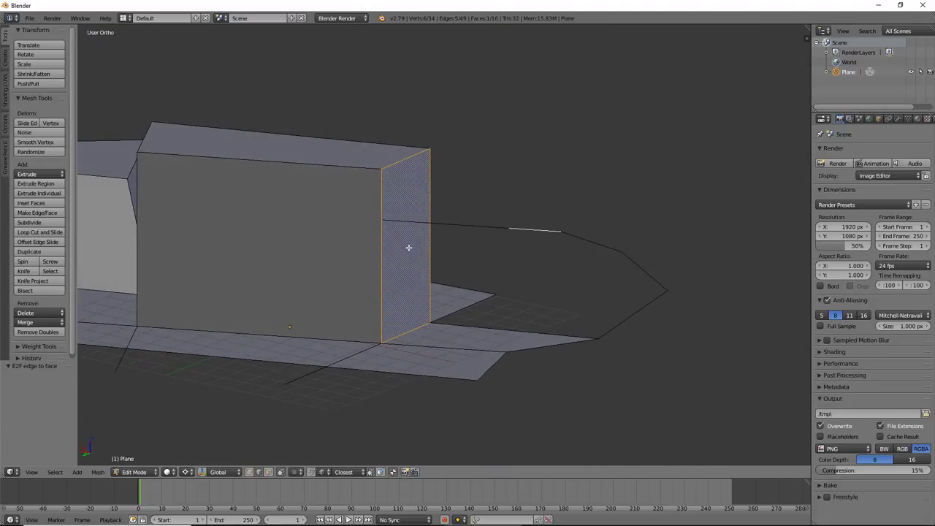
pyautogui.rightClick(387, 192)
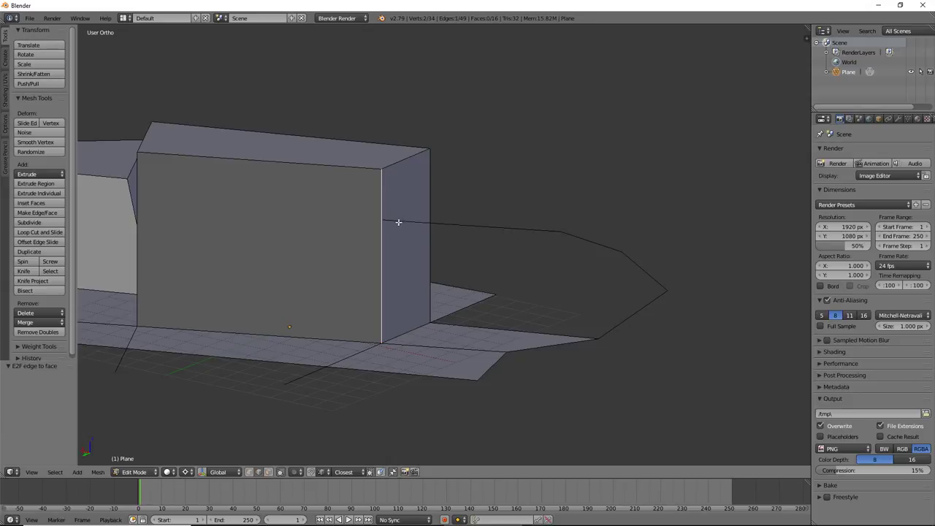
pyautogui.press('Tab')
pyautogui.press('Tab')
pyautogui.rightClick(438, 223)
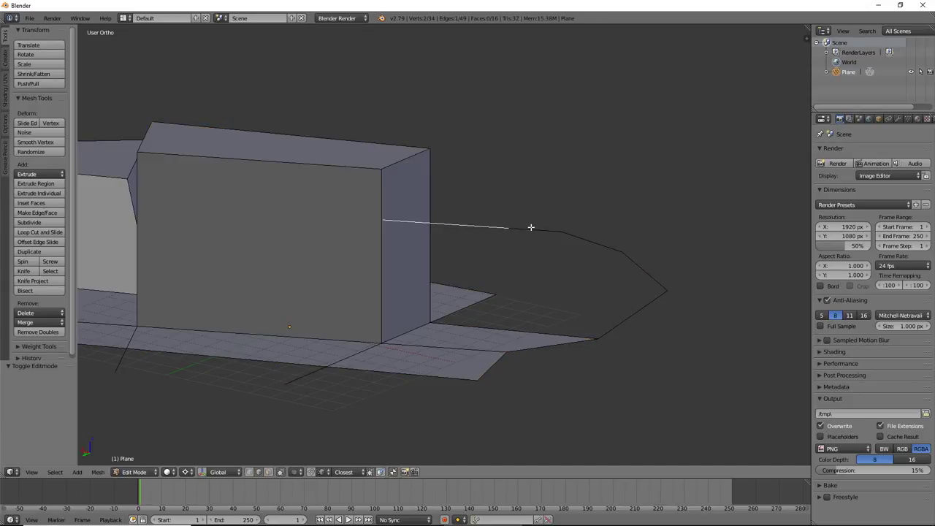
pyautogui.keyDown('shift'); pyautogui.rightClick(531, 227); pyautogui.keyUp('shift')
pyautogui.keyDown('shift'); pyautogui.rightClick(601, 245); pyautogui.keyUp('shift')
pyautogui.keyDown('shift'); pyautogui.rightClick(638, 266); pyautogui.keyUp('shift')
pyautogui.keyDown('shift'); pyautogui.rightClick(647, 319); pyautogui.keyUp('shift')
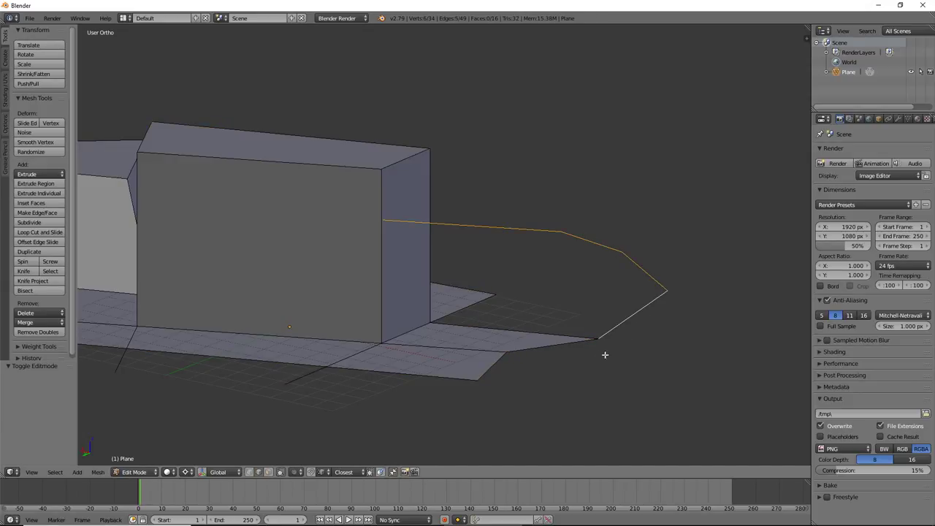
# - Weld the selected outline edges with TinyCAD VTX, then intersect them with XALL
pyautogui.moveTo(605, 355)
pyautogui.mouseDown(button='middle')
pyautogui.moveTo(519, 355)
pyautogui.moveTo(574, 344)
pyautogui.moveTo(414, 299)
pyautogui.moveTo(421, 296)
pyautogui.mouseUp(button='middle')
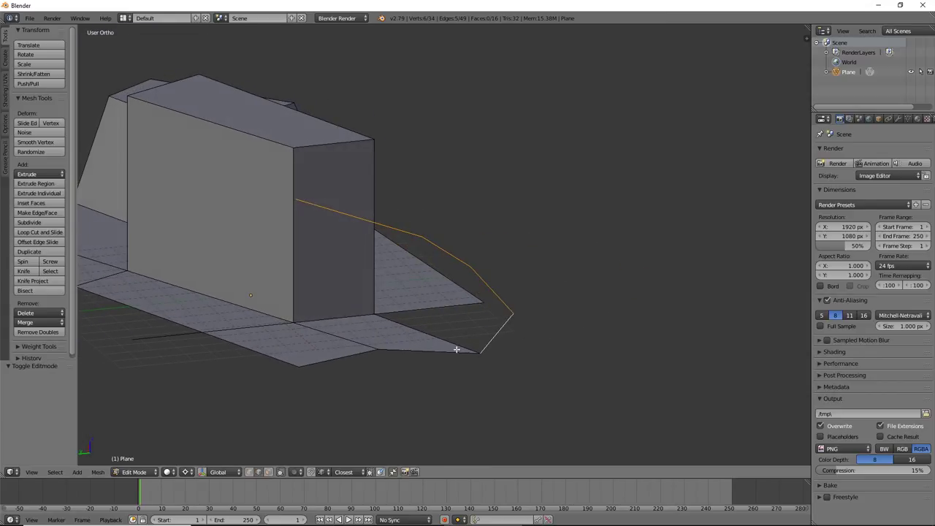
pyautogui.moveTo(435, 338)
pyautogui.mouseDown(button='middle')
pyautogui.moveTo(393, 348)
pyautogui.moveTo(284, 315)
pyautogui.moveTo(359, 290)
pyautogui.moveTo(453, 301)
pyautogui.moveTo(442, 338)
pyautogui.moveTo(376, 334)
pyautogui.moveTo(419, 337)
pyautogui.moveTo(429, 355)
pyautogui.moveTo(434, 330)
pyautogui.moveTo(323, 348)
pyautogui.moveTo(256, 333)
pyautogui.mouseUp(button='middle')
pyautogui.press('w')
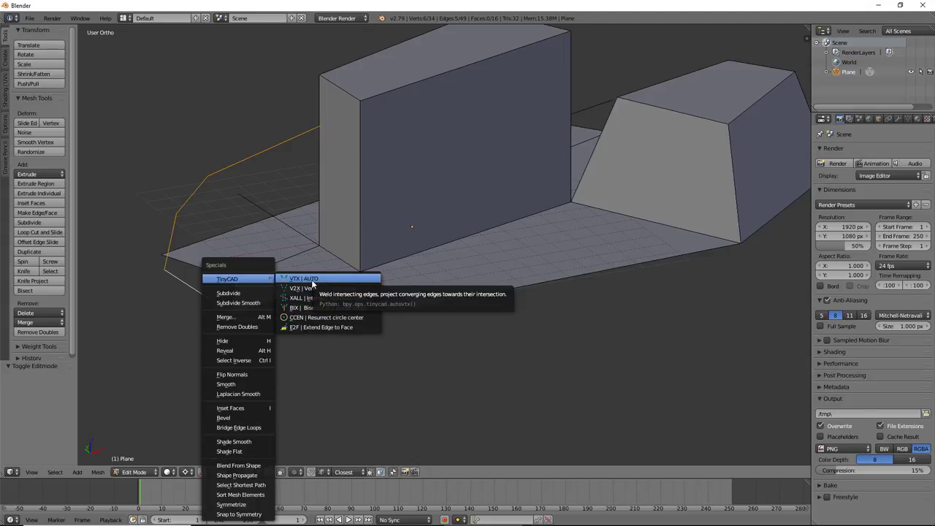
pyautogui.click(313, 282)
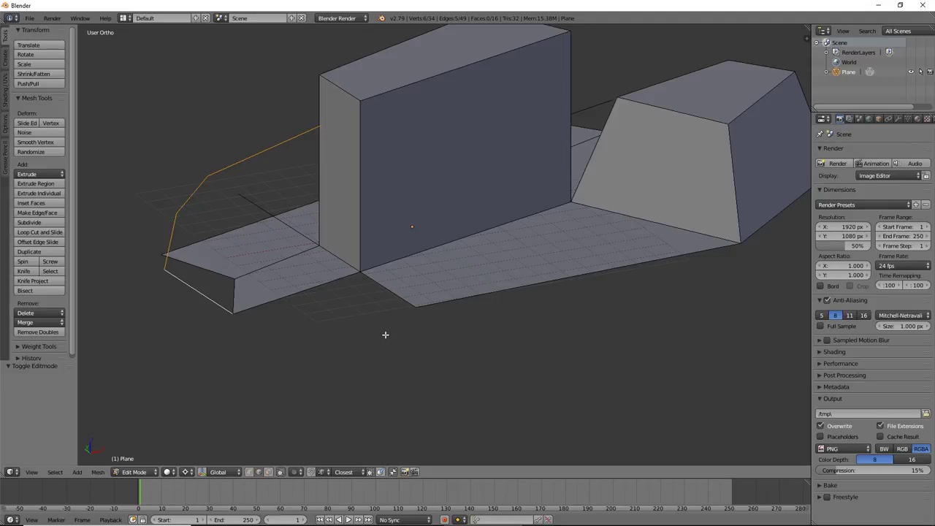
pyautogui.press('w')
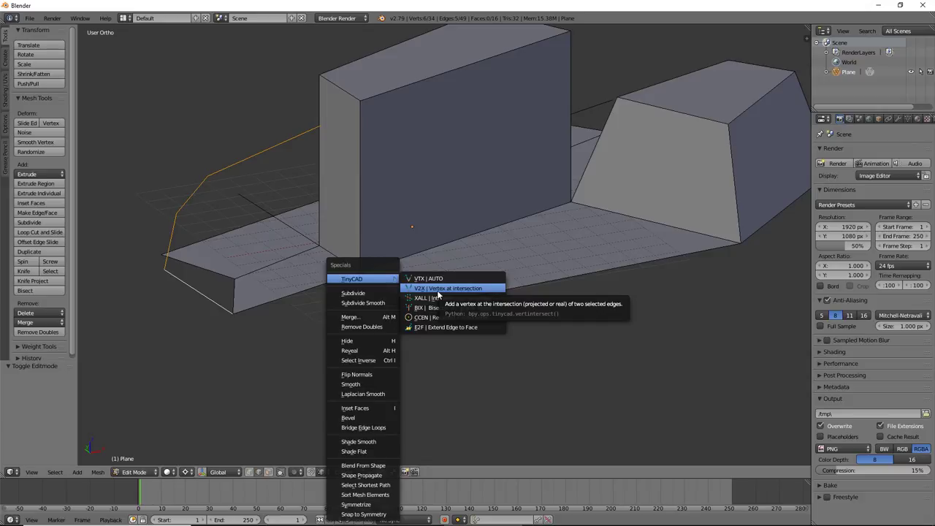
pyautogui.click(428, 298)
# - Zoom out and box-select the entire mesh
pyautogui.scroll(-3, 425, 320)
pyautogui.scroll(-2, 419, 311)
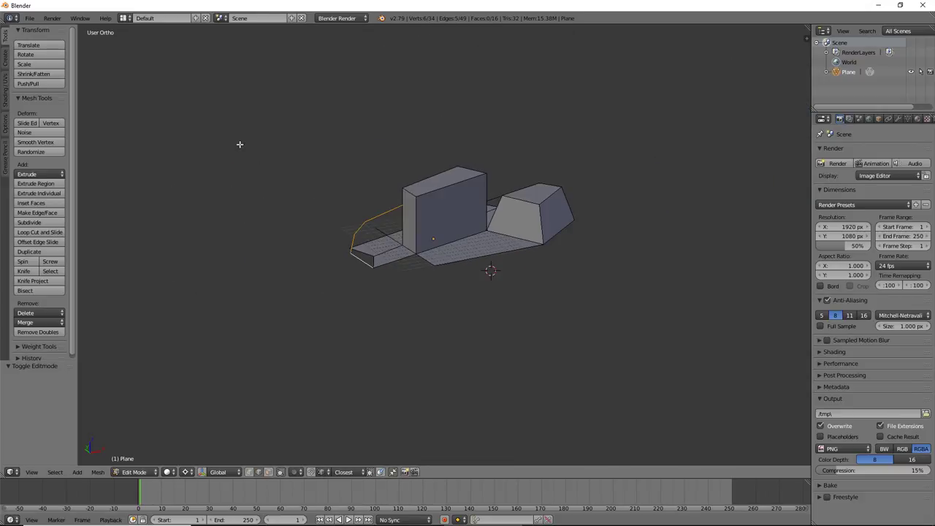
pyautogui.keyDown('ctrl'); pyautogui.moveTo(239, 144); pyautogui.dragTo(553, 96); pyautogui.keyUp('ctrl')
# - Delete the mesh edges and the Plane object from the Outliner, then switch to Top view
pyautogui.press('x')
pyautogui.press('e')
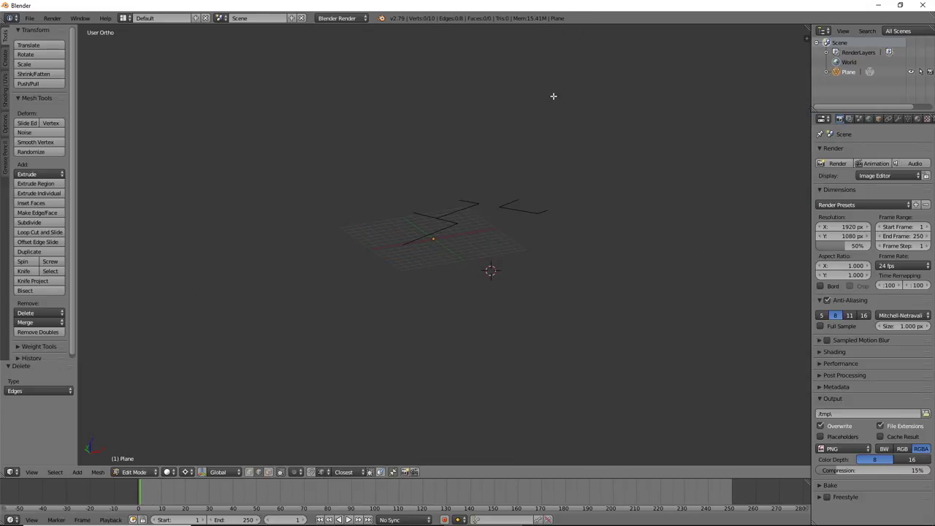
pyautogui.rightClick(851, 72)
pyautogui.click(851, 71)
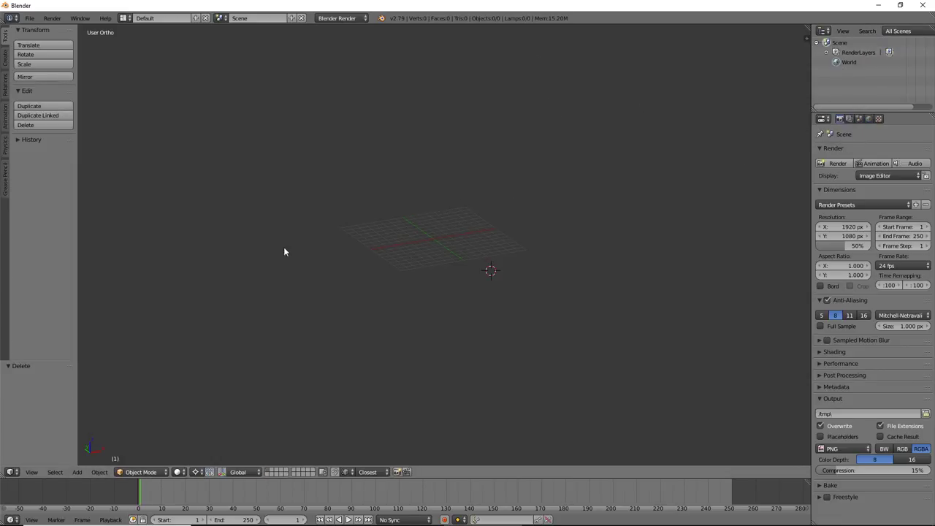
pyautogui.press('KP_7')
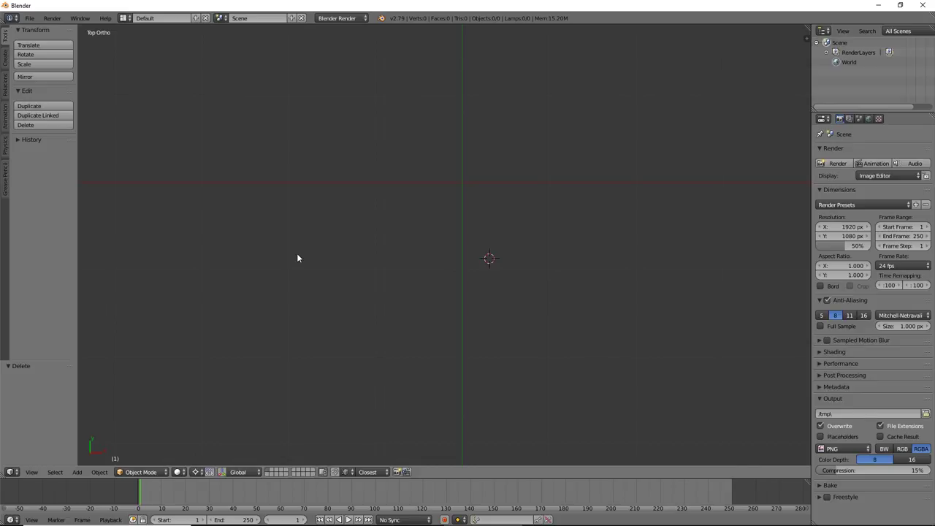
# - Add a plane, delete it, then add a fresh radius-1 plane at the origin and frame it
pyautogui.scroll(-2, 314, 271)
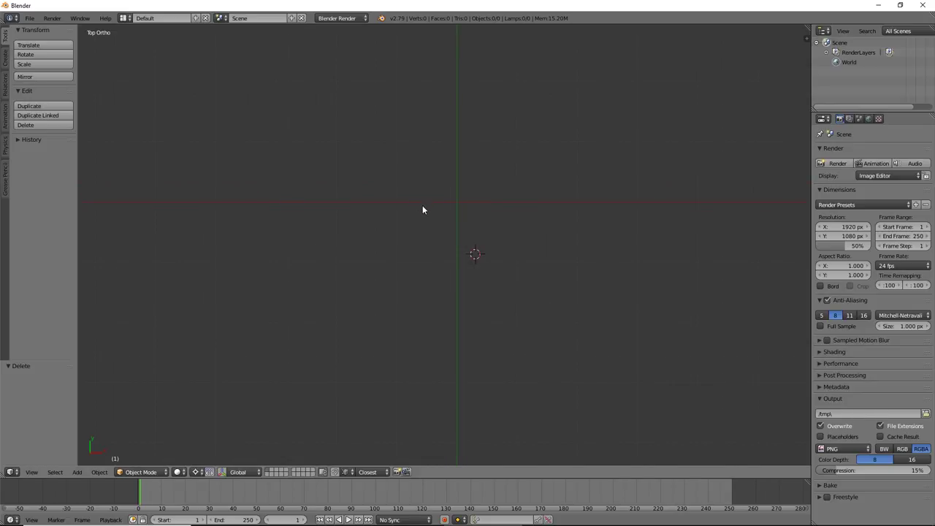
pyautogui.hotkey('shift', 'a')
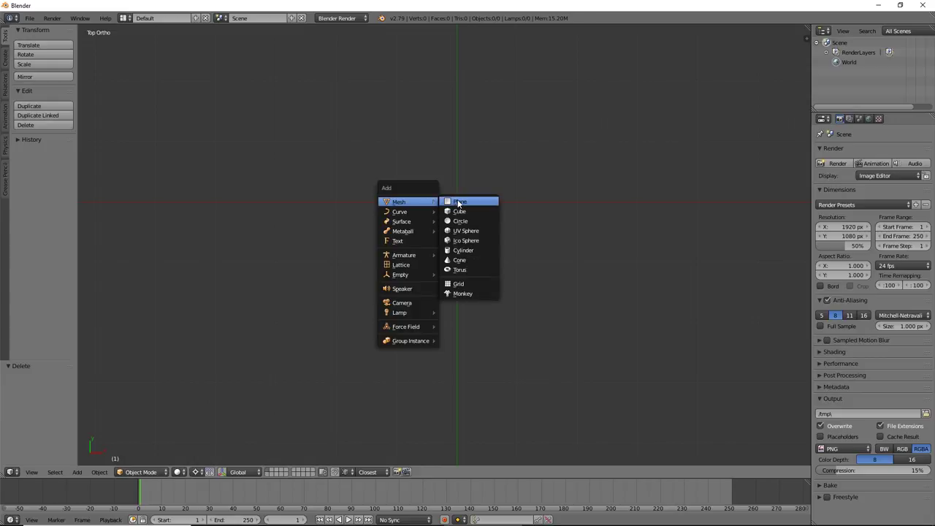
pyautogui.click(457, 201)
pyautogui.press('Delete')
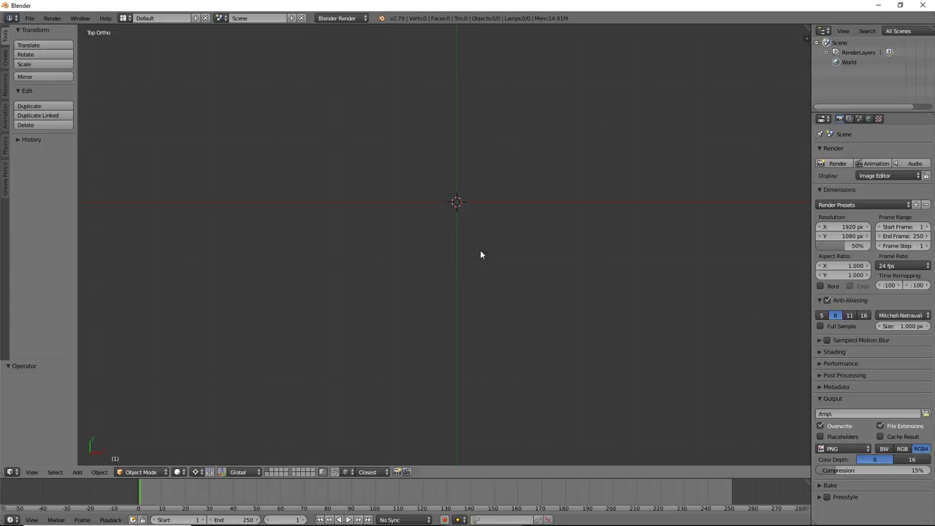
pyautogui.hotkey('shift', 'a')
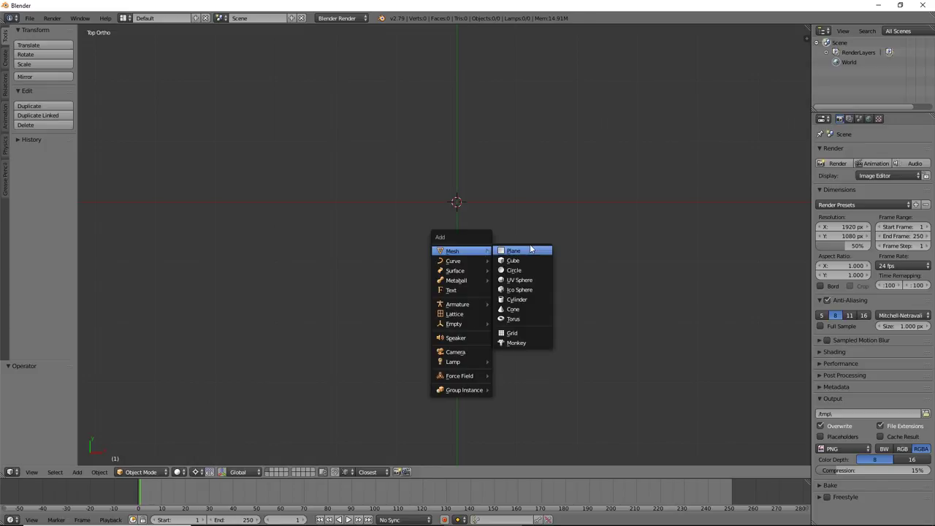
pyautogui.click(530, 249)
pyautogui.press('KP_Decimal')
# - Bevel all four plane vertices with amount 0.514 and 3 segments
pyautogui.scroll(-3, 534, 250)
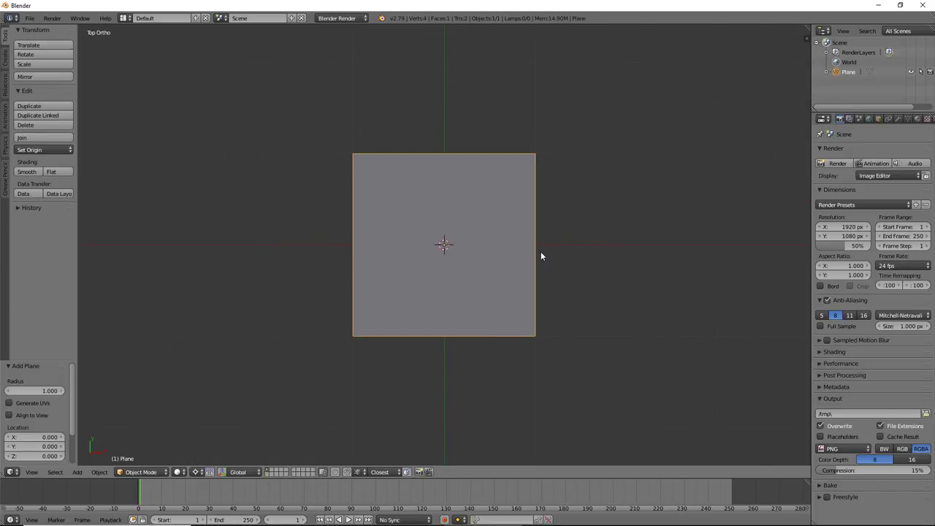
pyautogui.scroll(-1, 512, 251)
pyautogui.press('Tab')
pyautogui.hotkey('ctrl', 'Tab')
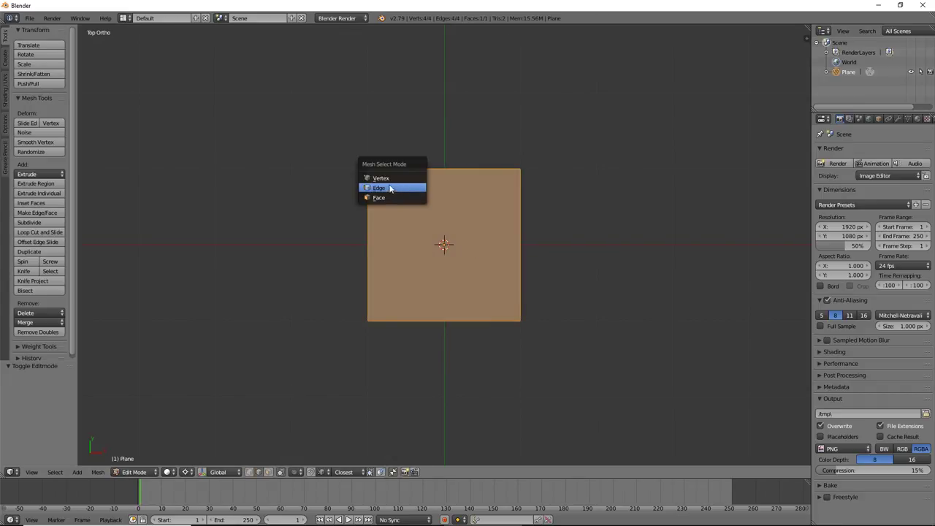
pyautogui.click(382, 181)
pyautogui.rightClick(368, 170)
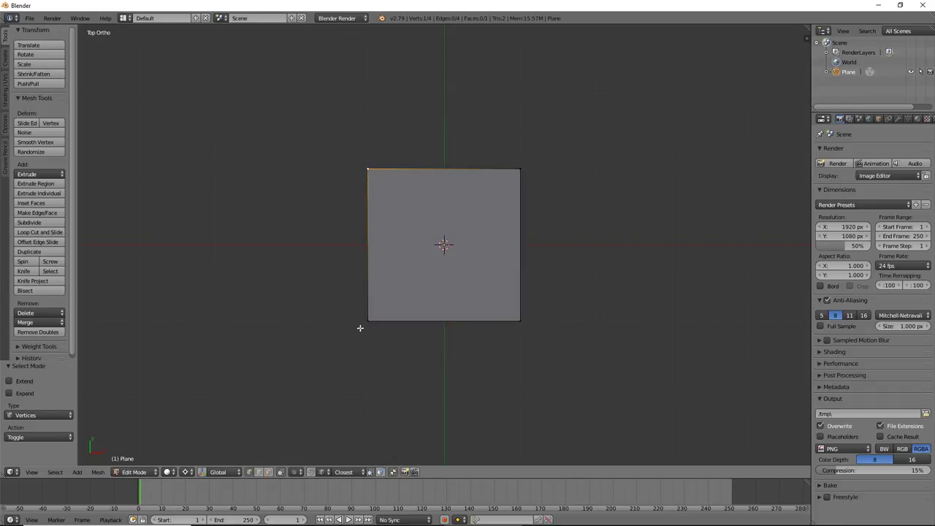
pyautogui.press('a')
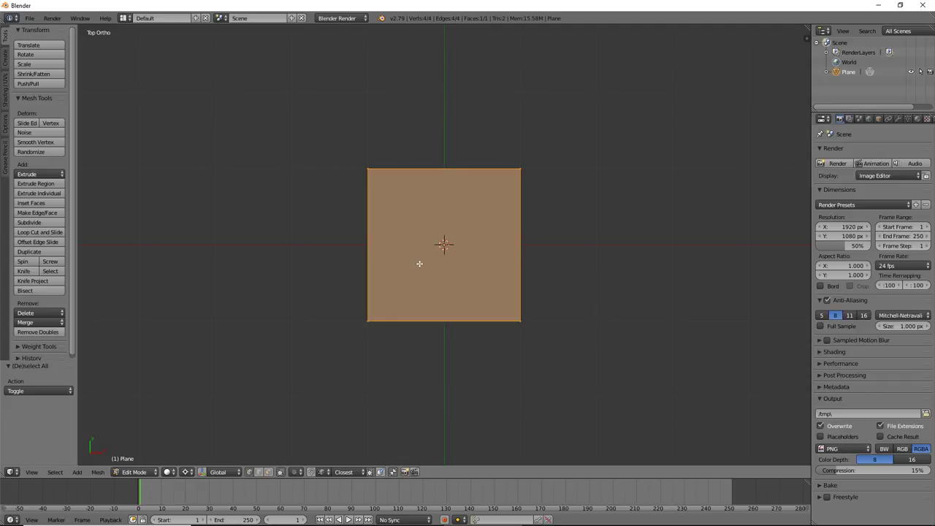
pyautogui.hotkey('ctrl', 'shift', 'b')
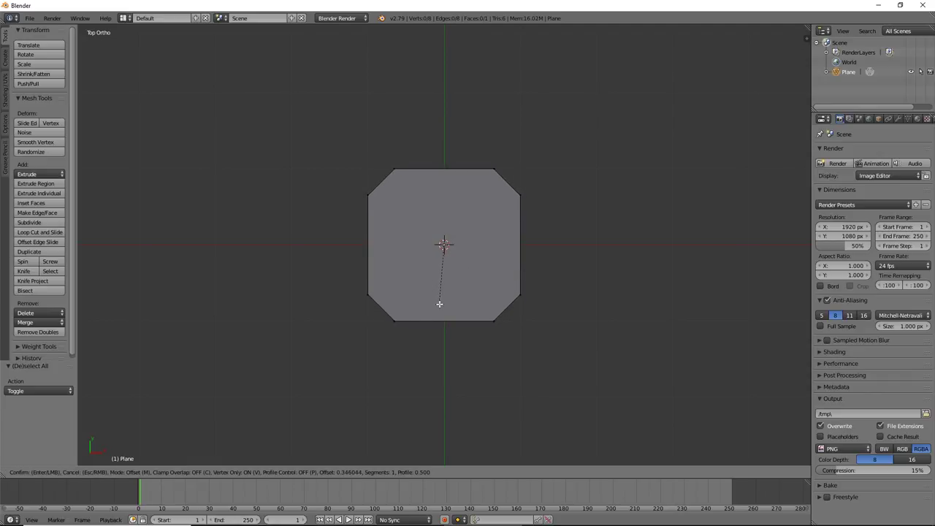
pyautogui.scroll(2, 439, 304)
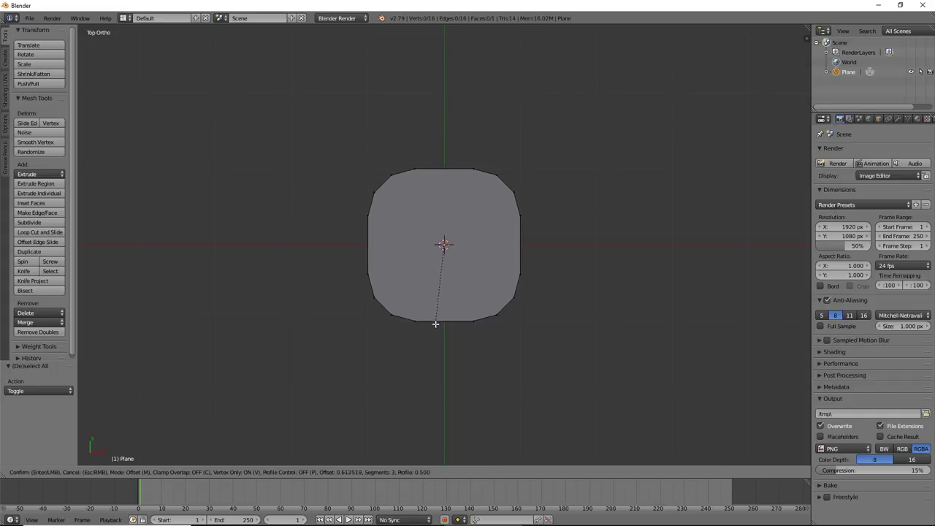
pyautogui.click(437, 314)
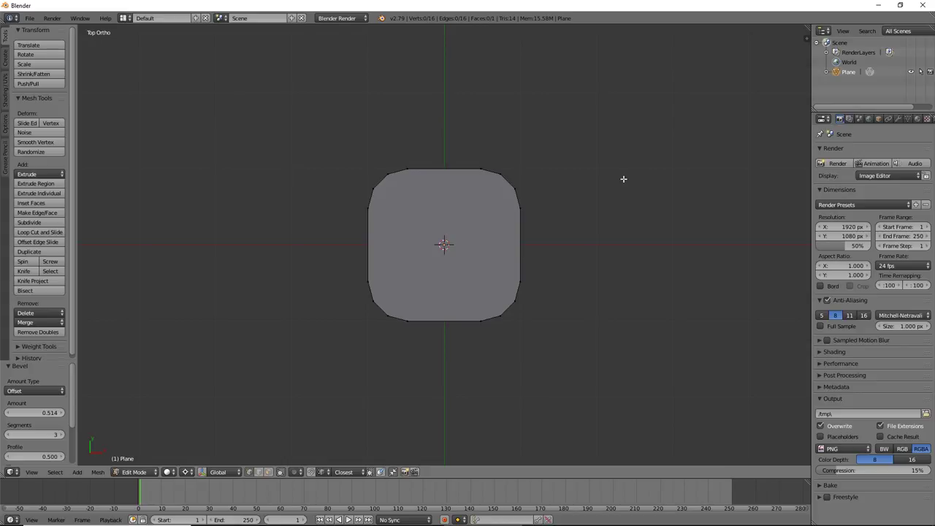
pyautogui.press('Tab')
pyautogui.press('Tab')
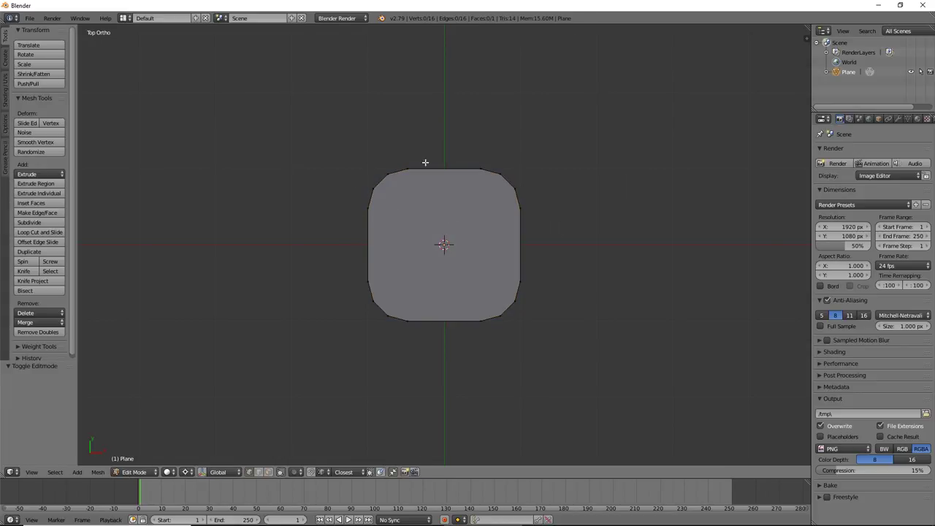
pyautogui.scroll(1, 388, 197)
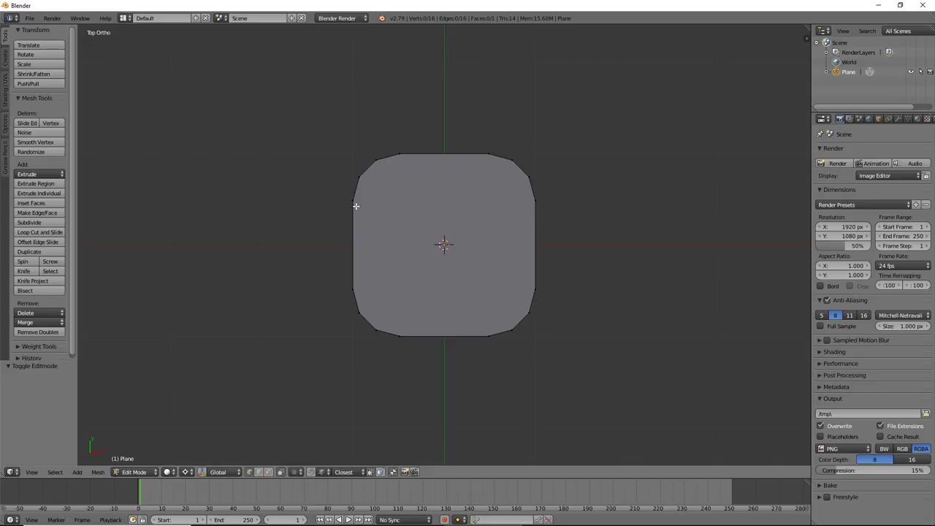
pyautogui.rightClick(354, 201)
pyautogui.keyDown('shift'); pyautogui.rightClick(358, 177); pyautogui.keyUp('shift')
pyautogui.keyDown('shift'); pyautogui.rightClick(378, 159); pyautogui.keyUp('shift')
pyautogui.keyDown('shift'); pyautogui.rightClick(402, 155); pyautogui.keyUp('shift')
pyautogui.press('s')
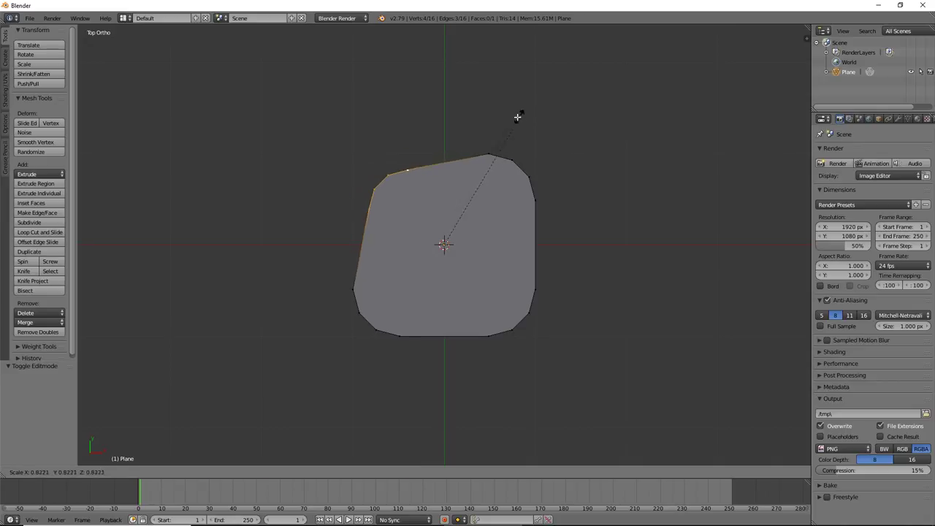
pyautogui.press('Escape')
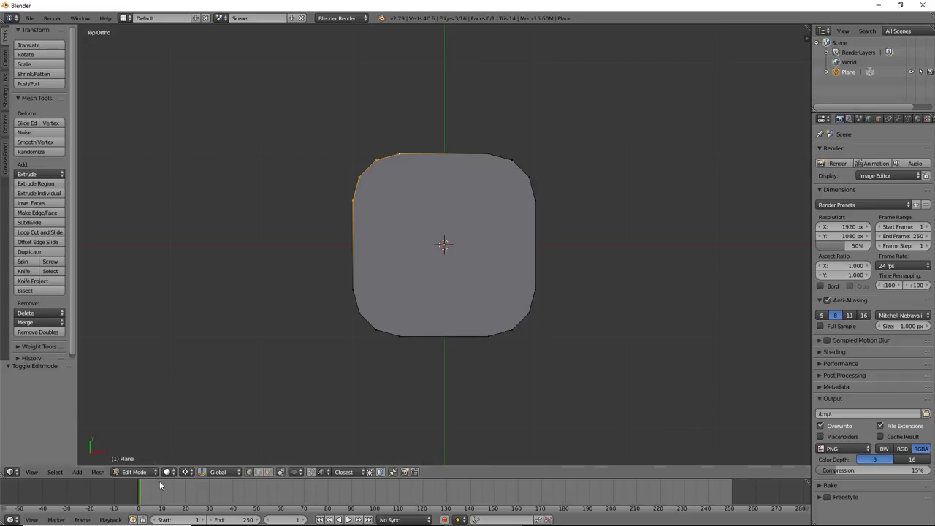
pyautogui.click(186, 472)
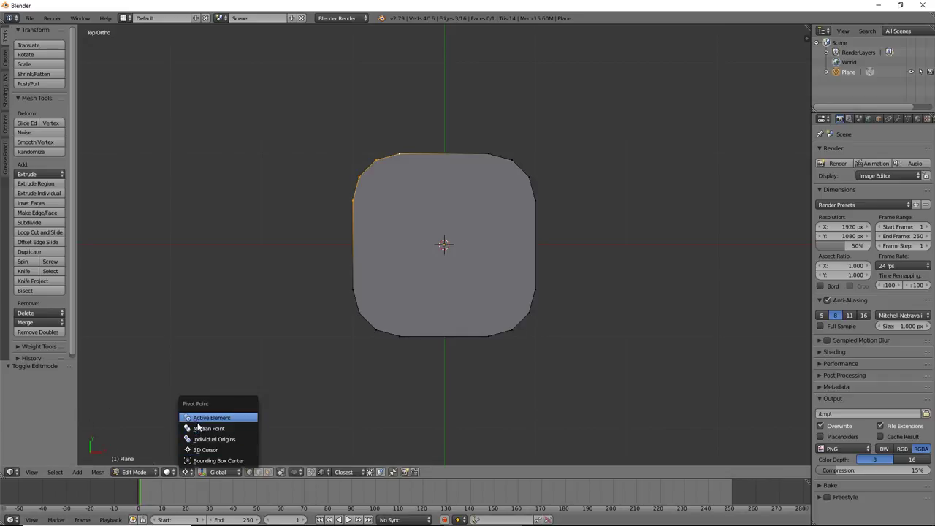
pyautogui.click(198, 428)
pyautogui.press('s')
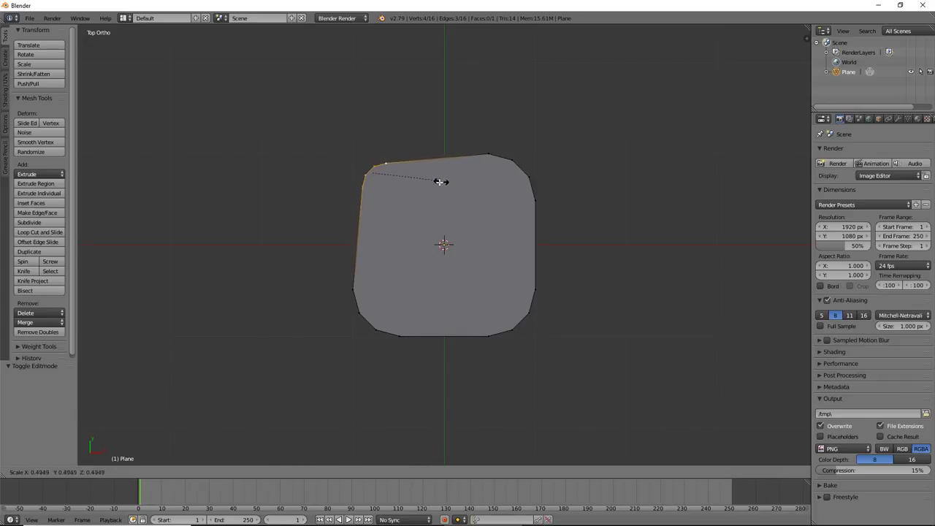
pyautogui.click(418, 192)
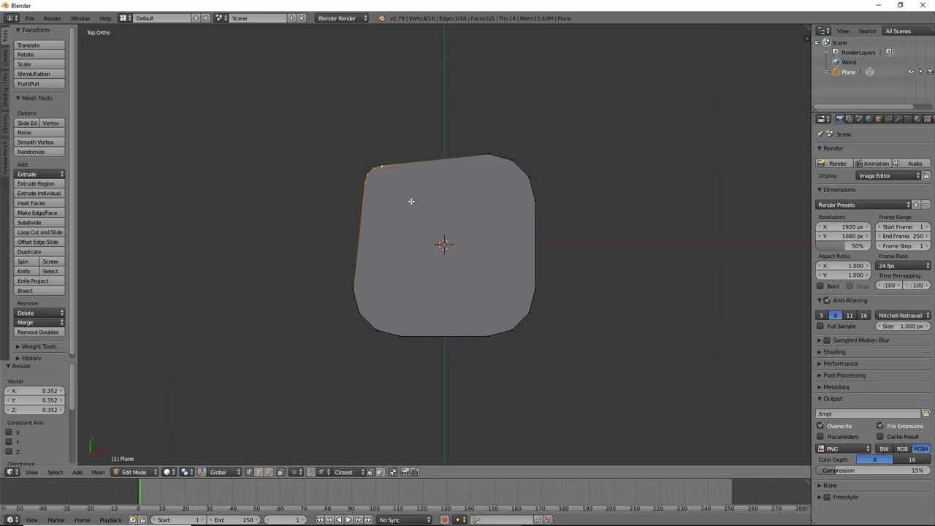
pyautogui.hotkey('ctrl', 'z')
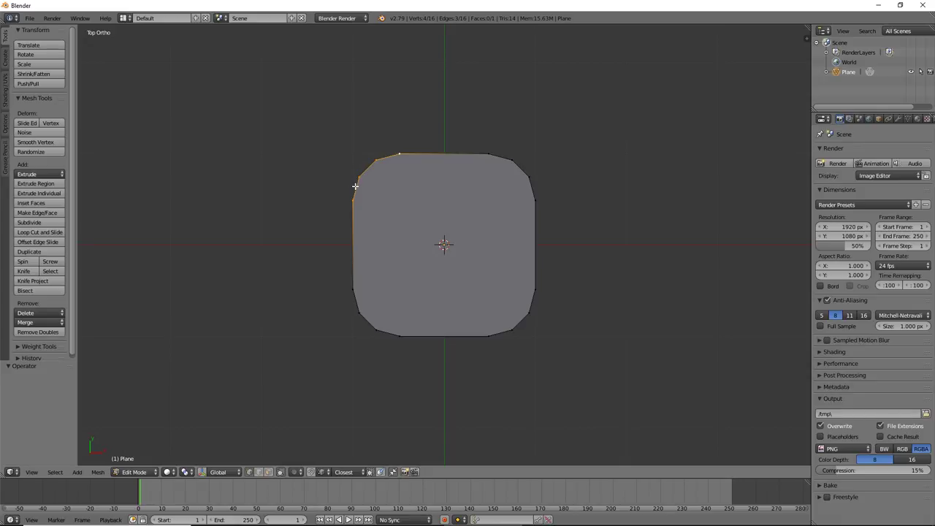
# - Set the pivot to Individual Origins and select the plane's left and top edges in edge mode
pyautogui.click(187, 472)
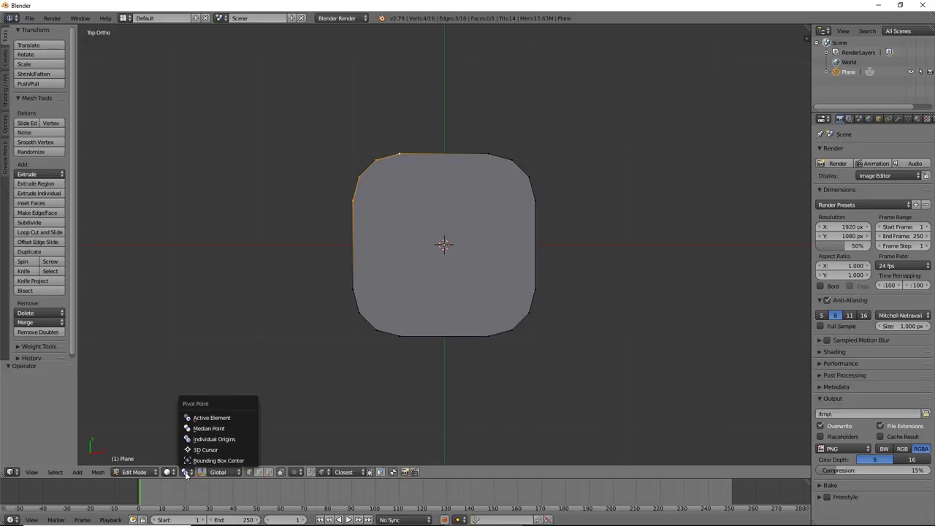
pyautogui.click(208, 439)
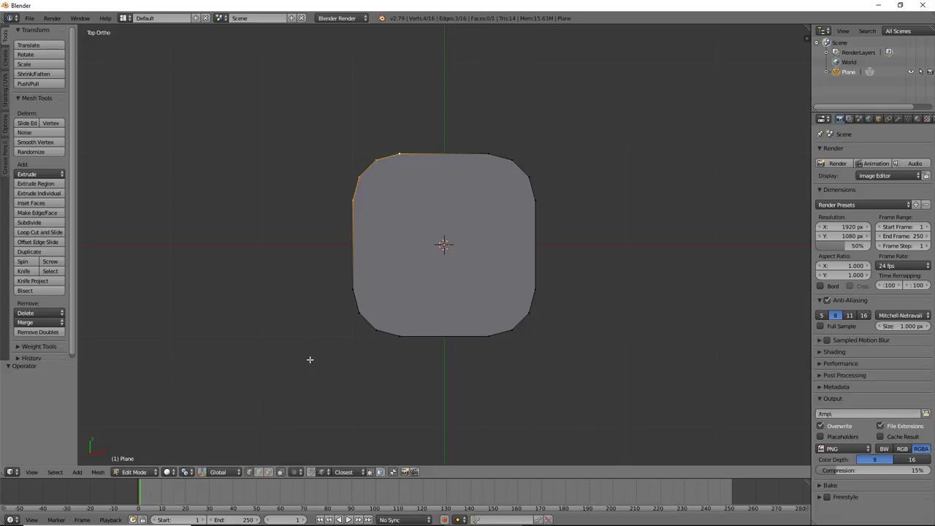
pyautogui.press('s')
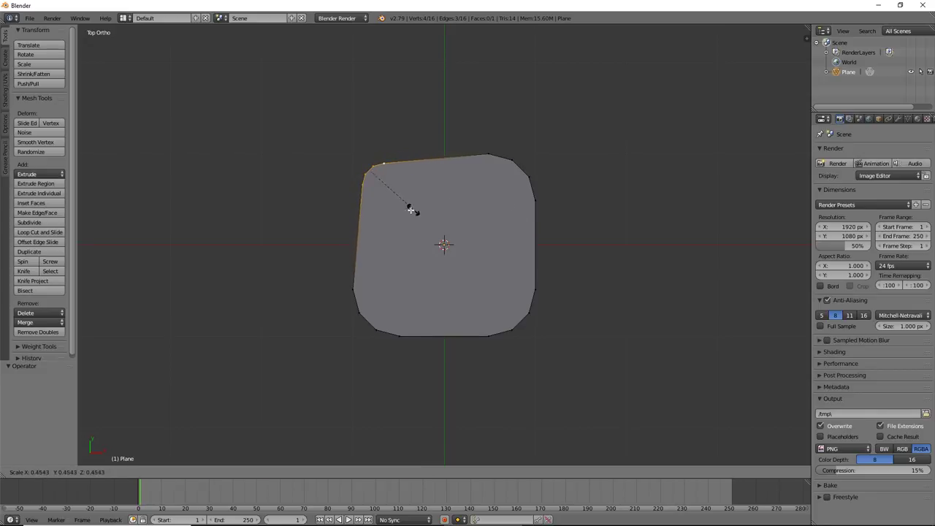
pyautogui.rightClick(391, 212)
pyautogui.hotkey('ctrl', 'Tab')
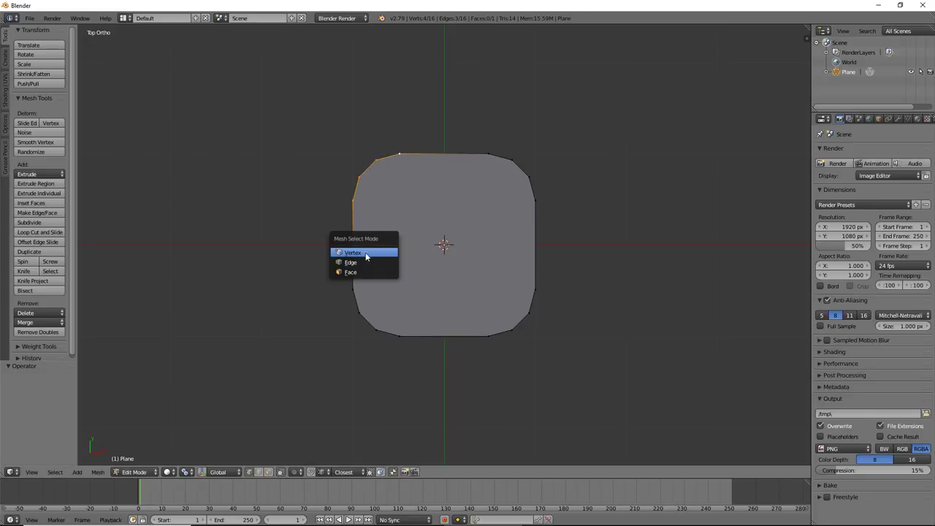
pyautogui.click(366, 259)
pyautogui.press('s')
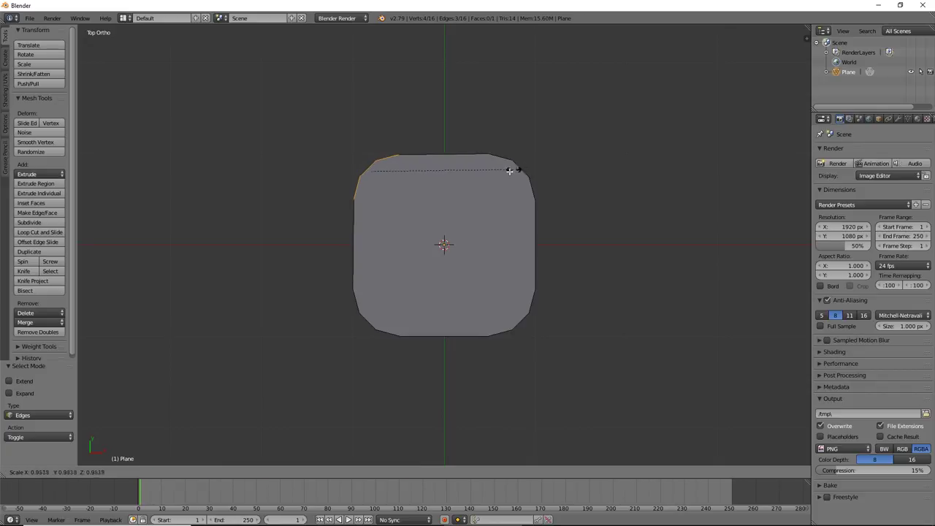
pyautogui.rightClick(415, 194)
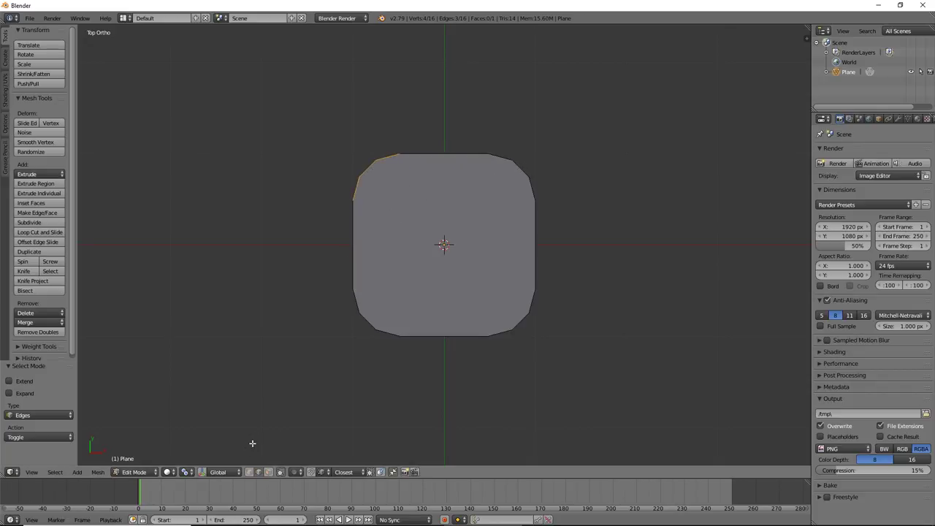
pyautogui.rightClick(356, 230)
pyautogui.keyDown('shift'); pyautogui.rightClick(406, 157); pyautogui.keyUp('shift')
# - Undo the bridge, add a TinyCAD V2X vertex at the left/top edge intersection and select it
pyautogui.hotkey('shift', 'r')
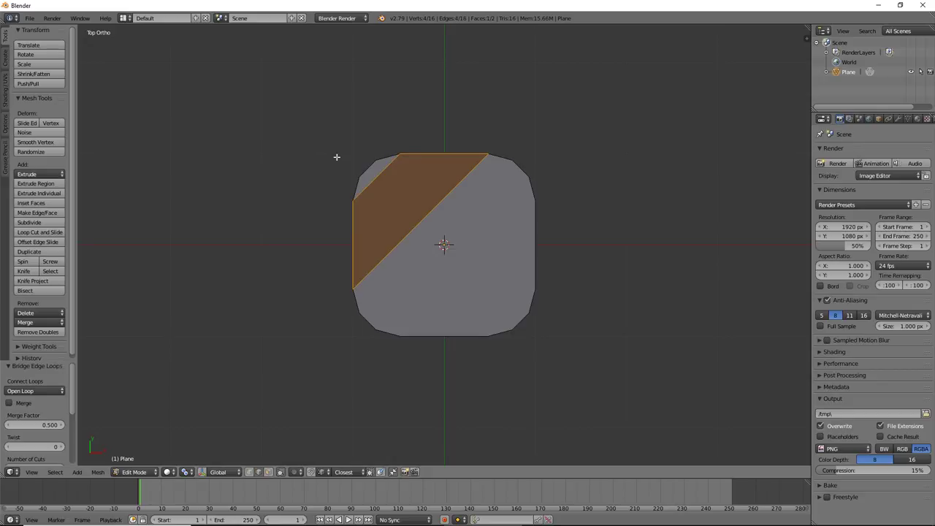
pyautogui.hotkey('ctrl', 'z')
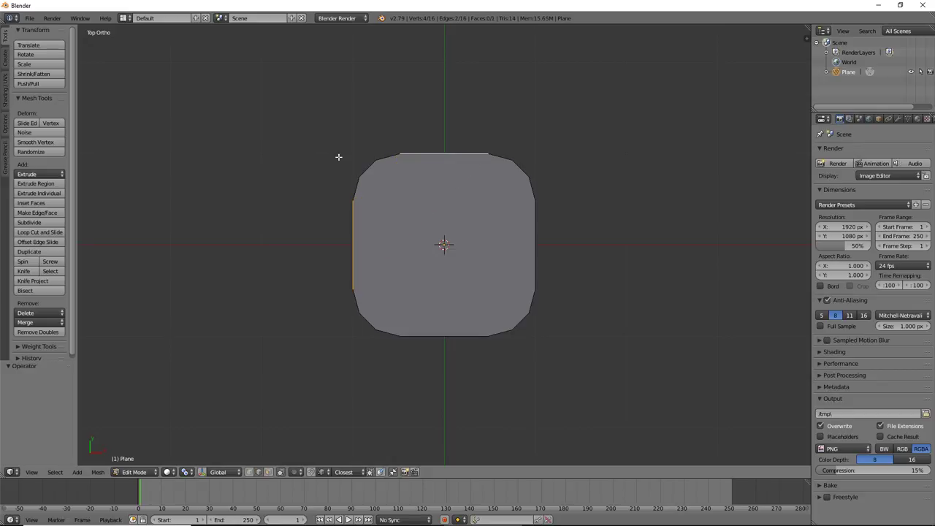
pyautogui.press('w')
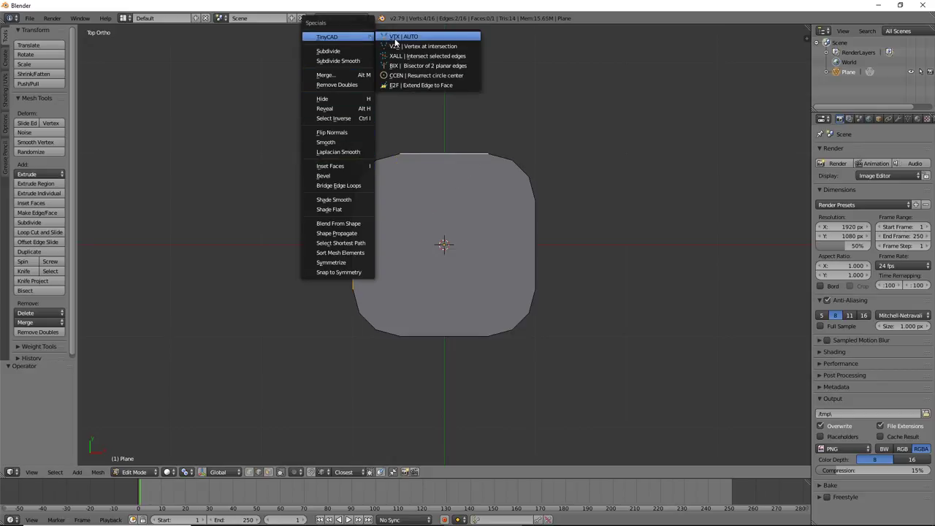
pyautogui.moveTo(336, 37)
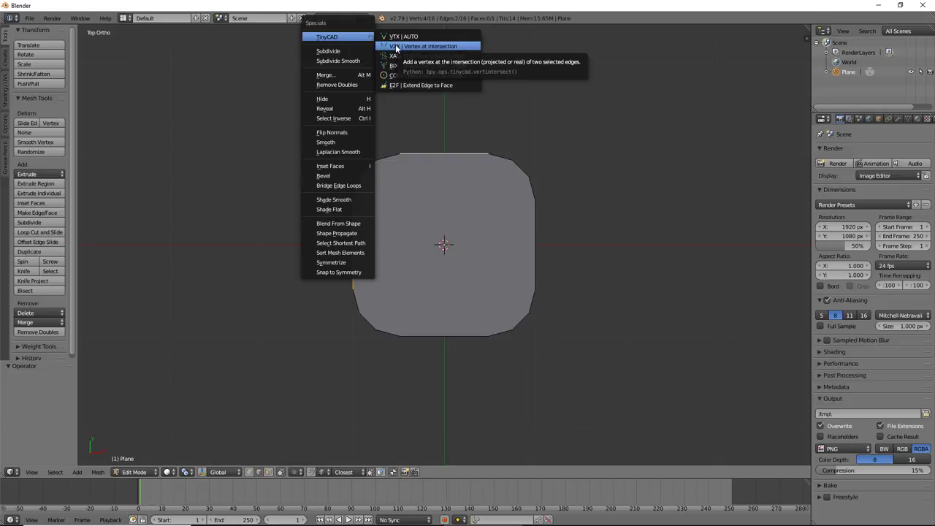
pyautogui.click(396, 47)
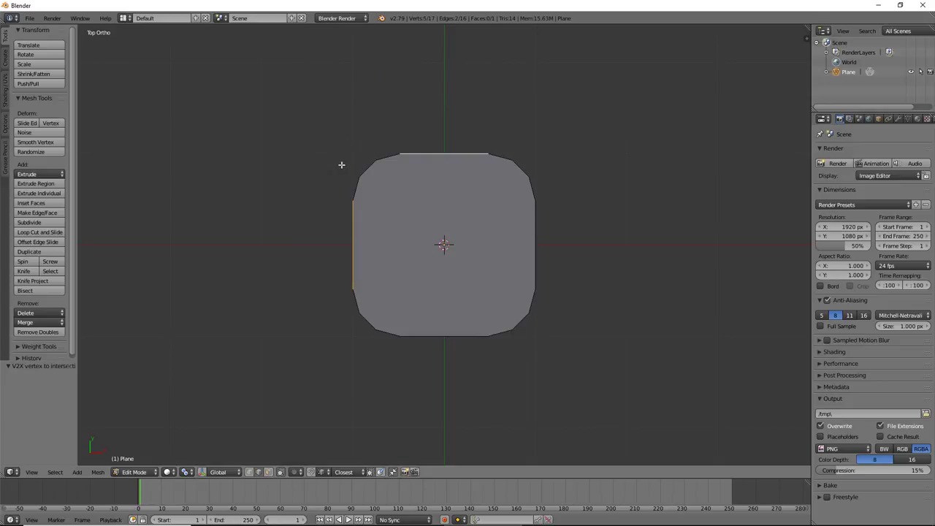
pyautogui.hotkey('ctrl', 'Tab')
pyautogui.click(342, 153)
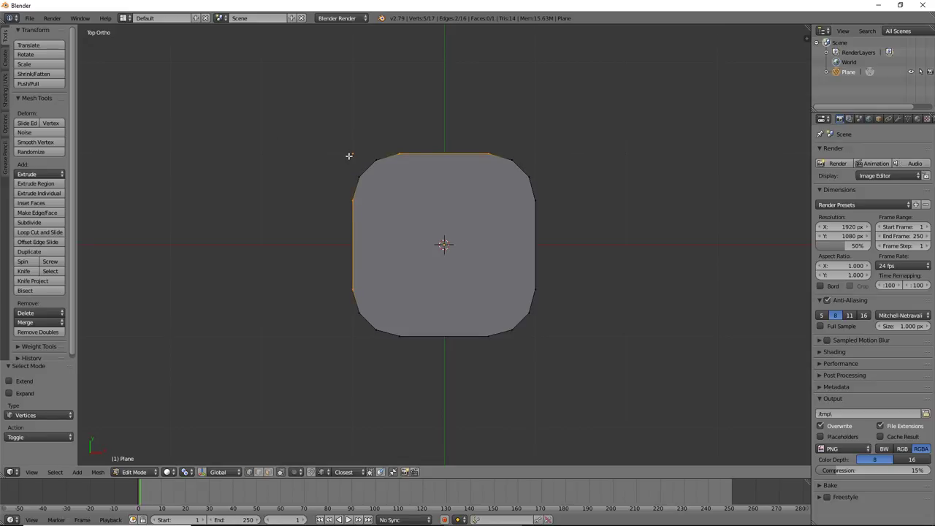
pyautogui.rightClick(350, 155)
# - Snap the 3D cursor to the new vertex and scale the corner edge by 1.254 about it
pyautogui.hotkey('shift', 's')
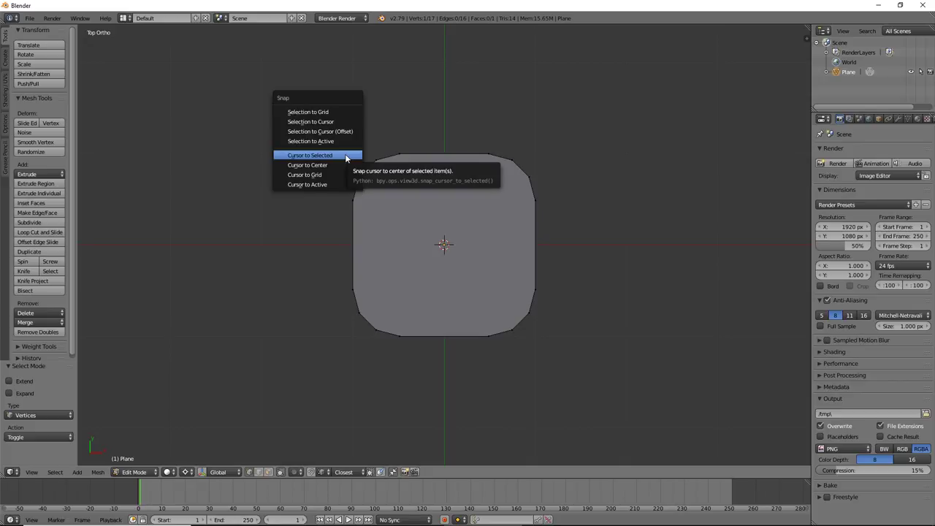
pyautogui.click(350, 155)
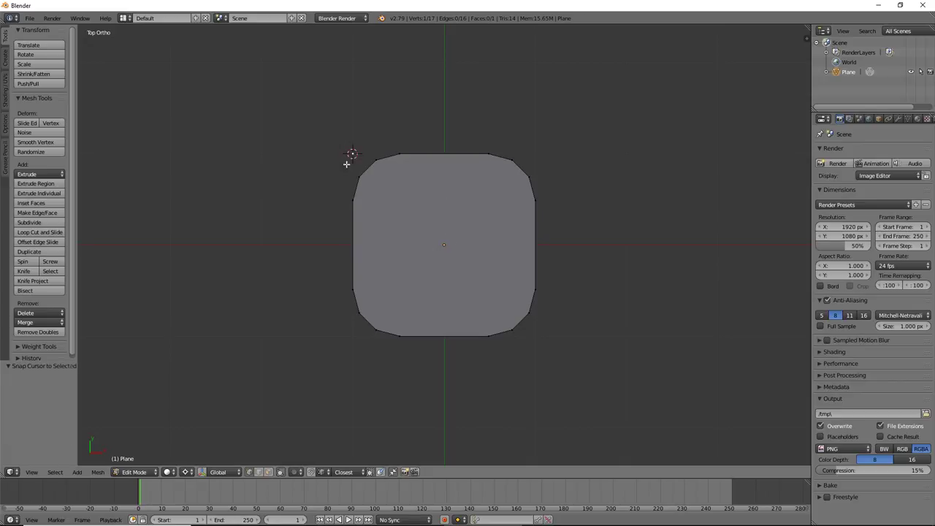
pyautogui.hotkey('ctrl', 'Tab')
pyautogui.click(347, 214)
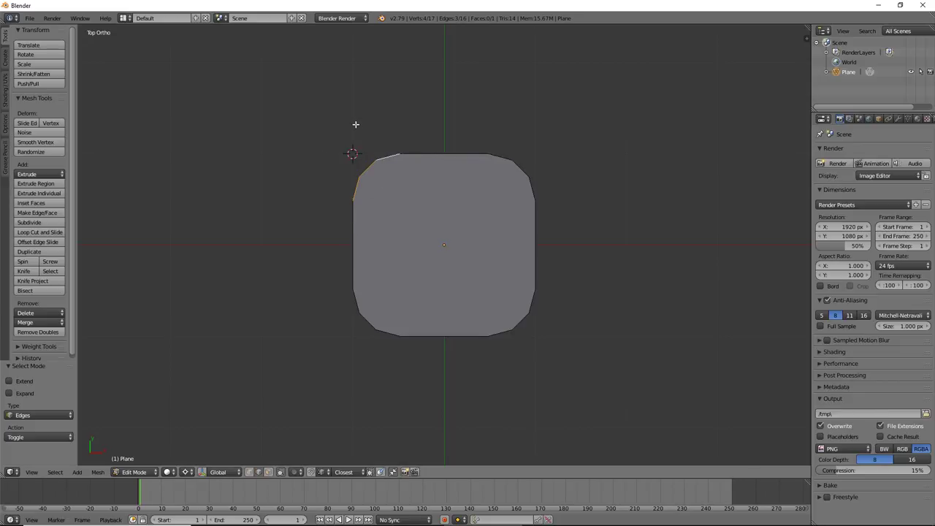
pyautogui.press('s')
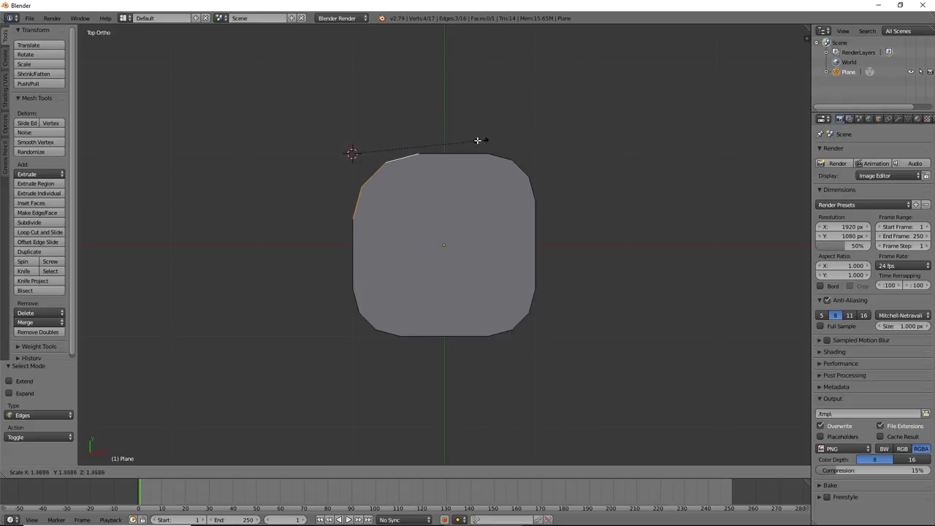
pyautogui.click(470, 136)
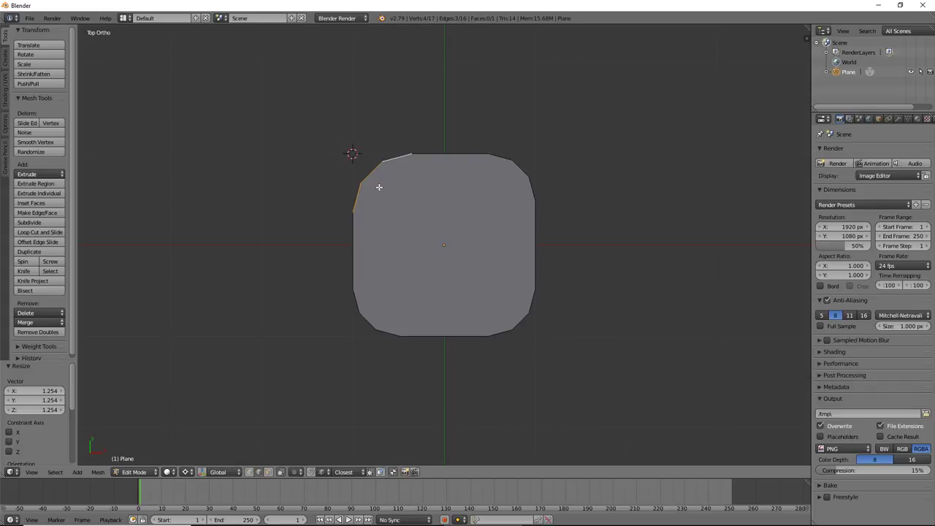
# - Switch to perspective view, return to Object Mode and delete the plane object
pyautogui.press('Tab')
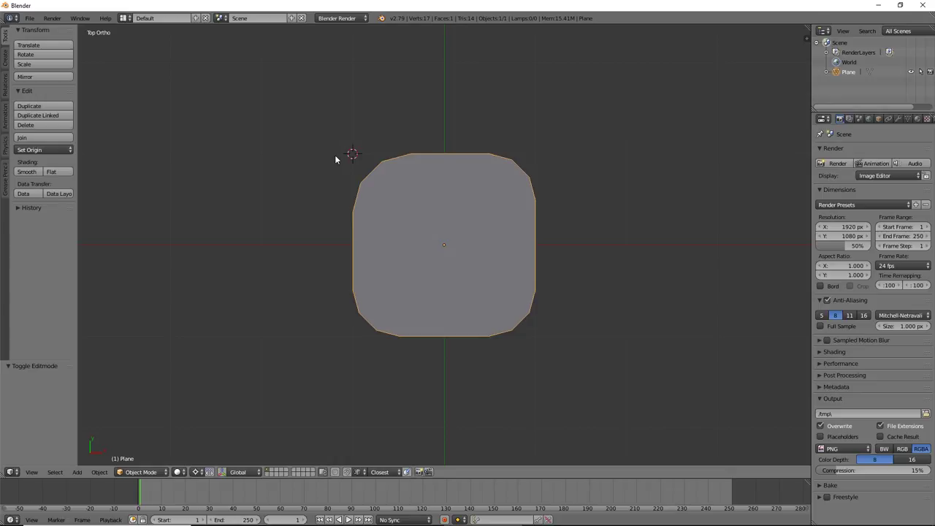
pyautogui.press('Tab')
pyautogui.click(353, 154)
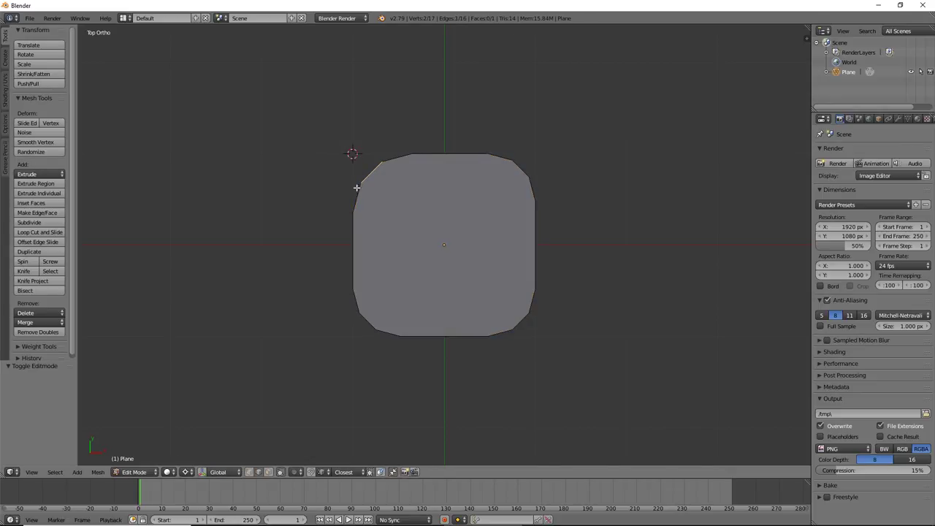
pyautogui.moveTo(333, 254); pyautogui.dragTo(351, 175, button='middle')
pyautogui.scroll(-3, 351, 179)
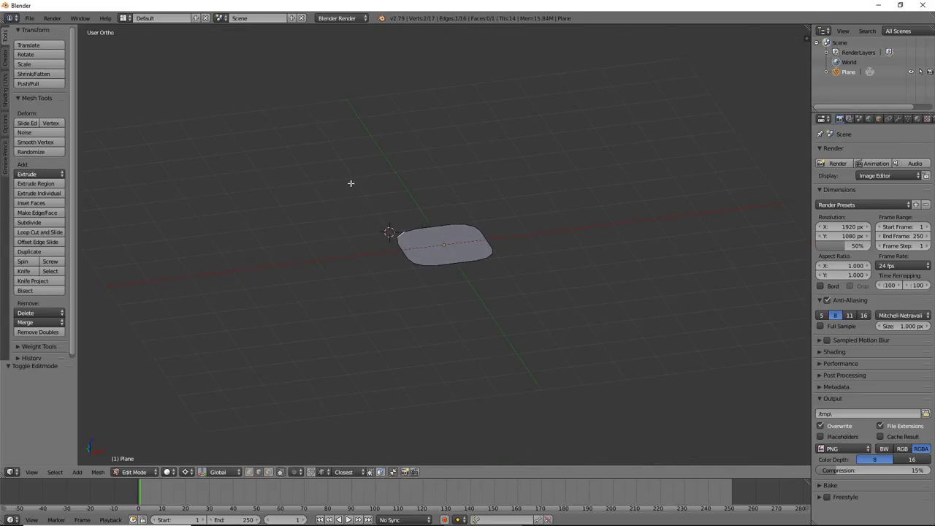
pyautogui.scroll(3, 352, 183)
pyautogui.press('KP_5')
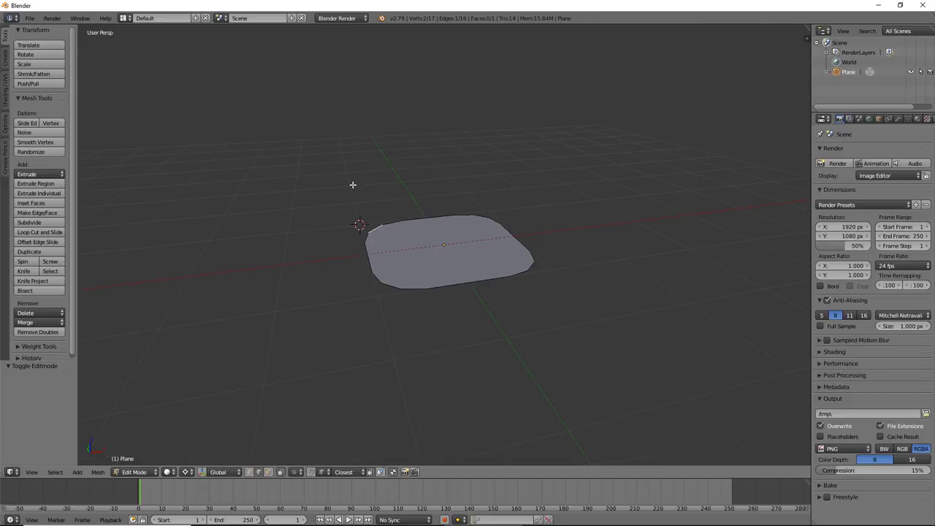
pyautogui.press('Tab')
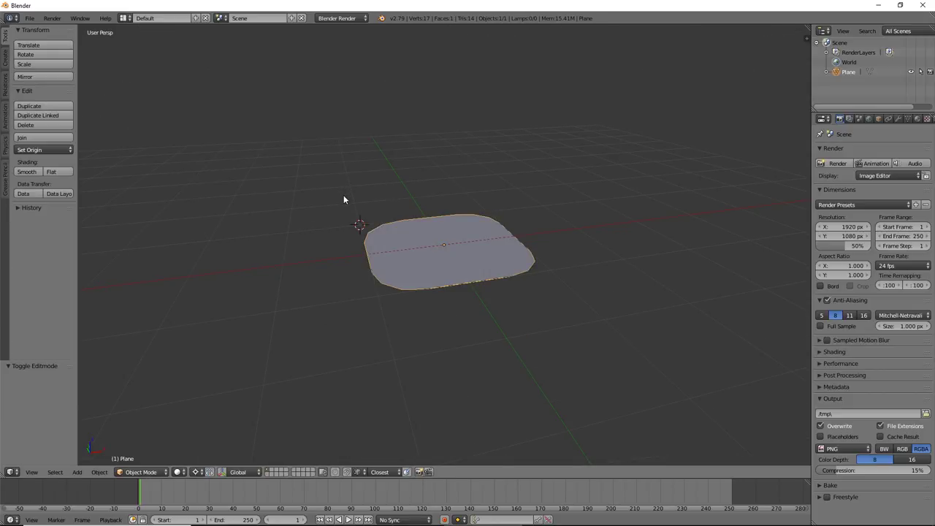
pyautogui.keyDown('ctrl'); pyautogui.moveTo(340, 195); pyautogui.dragTo(604, 132); pyautogui.keyUp('ctrl')
pyautogui.press('Delete')
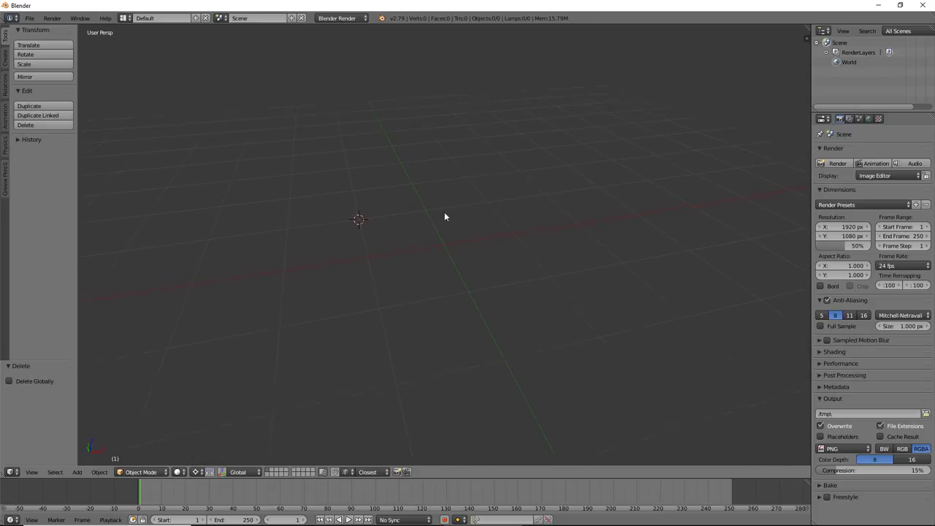
# - Reset the 3D cursor to the origin, add a new plane there and enter Edit Mode
pyautogui.moveTo(444, 217); pyautogui.dragTo(437, 221, button='middle')
pyautogui.hotkey('shift', 'c')
pyautogui.hotkey('shift', 'a')
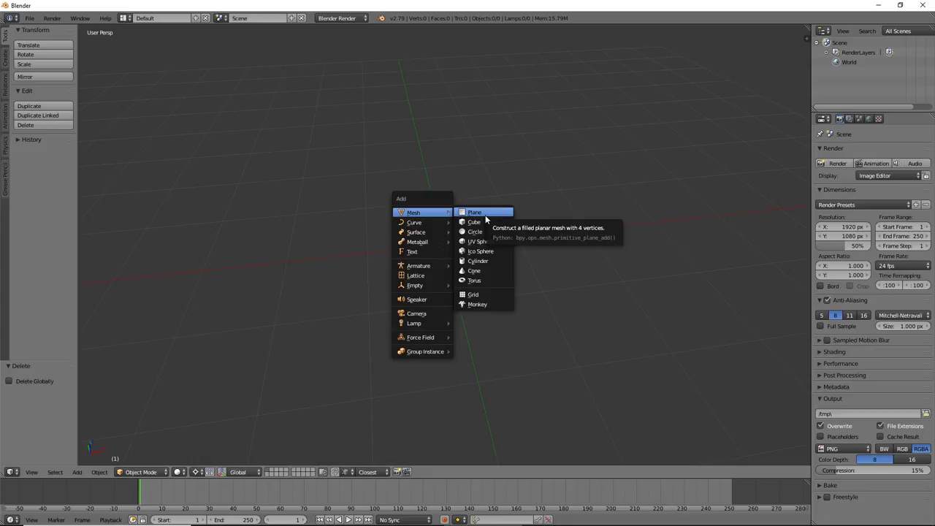
pyautogui.click(485, 217)
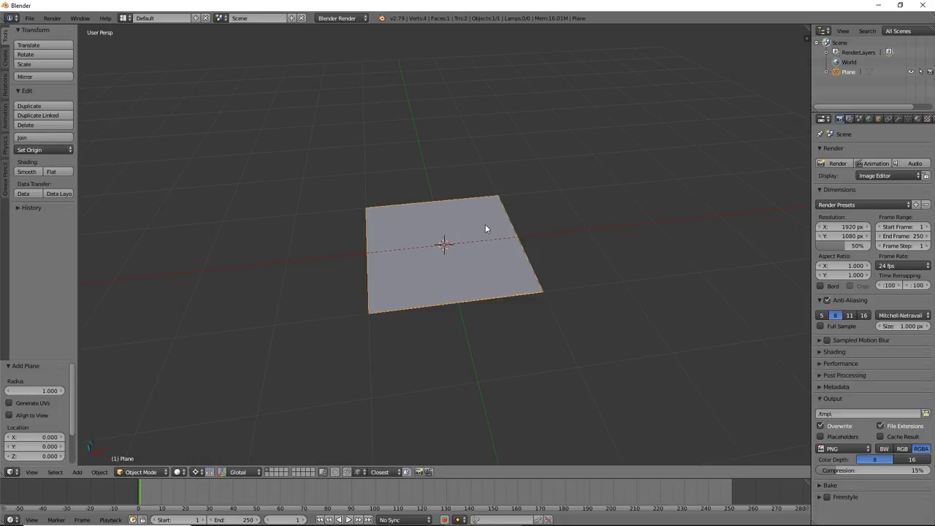
pyautogui.press('Tab')
# - Subdivide the plane twice into a 4×4 grid of 16 faces
pyautogui.press('w')
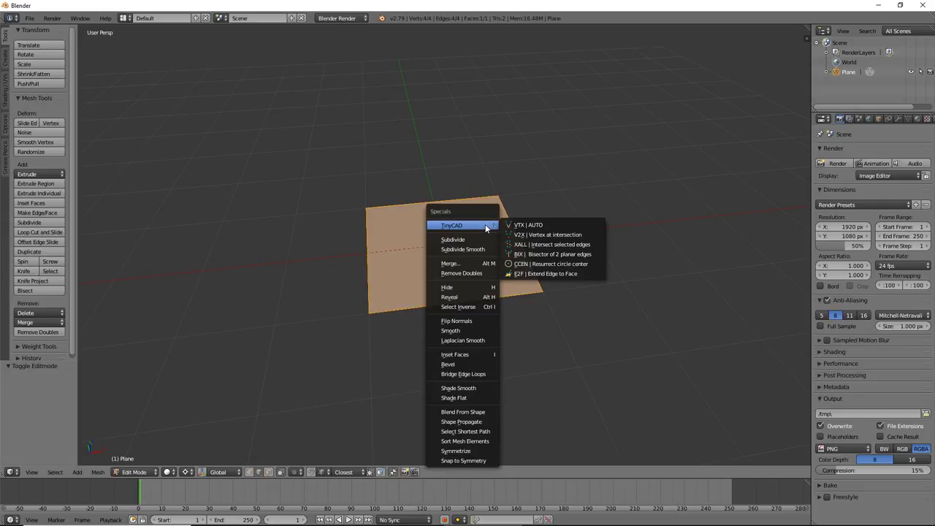
pyautogui.click(475, 240)
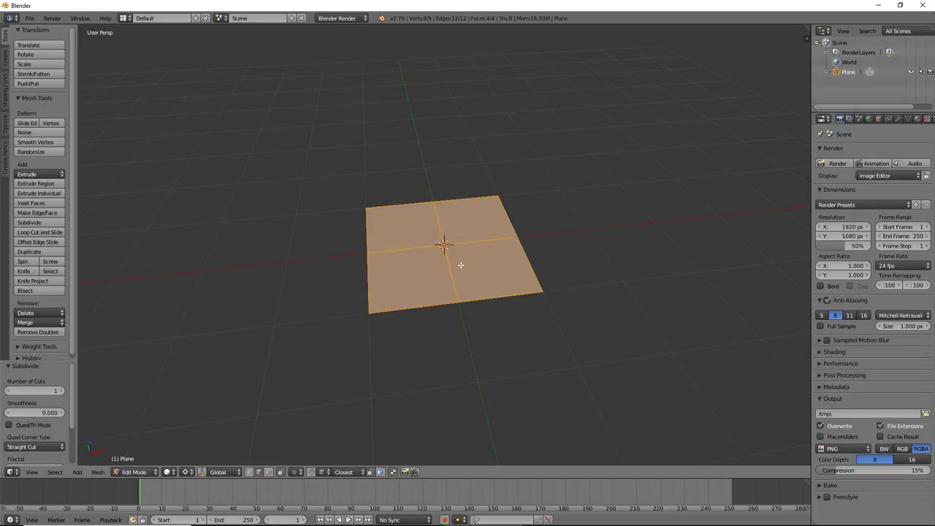
pyautogui.hotkey('shift', 'r')
# - Delete the top-left and bottom-left corner faces of the grid
pyautogui.hotkey('ctrl', 'Tab')
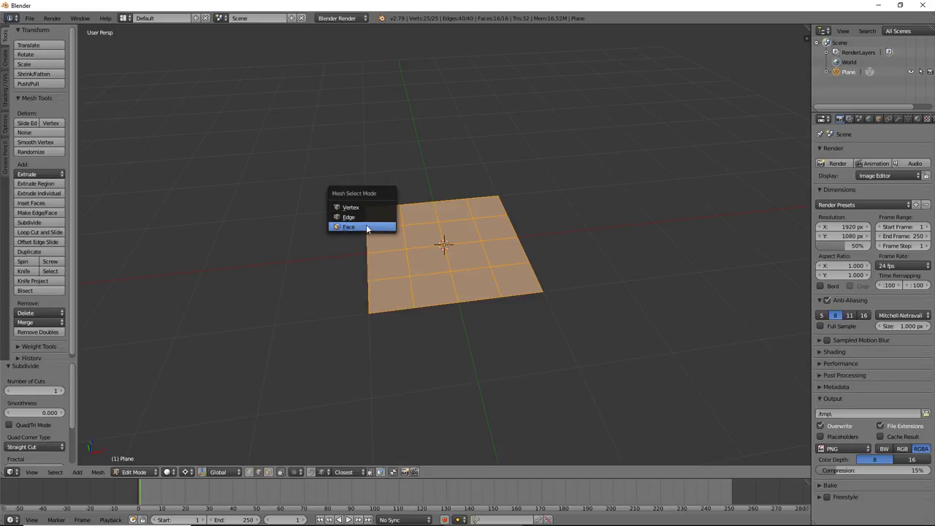
pyautogui.click(369, 227)
pyautogui.click(370, 216)
pyautogui.keyDown('shift'); pyautogui.click(381, 299); pyautogui.keyUp('shift')
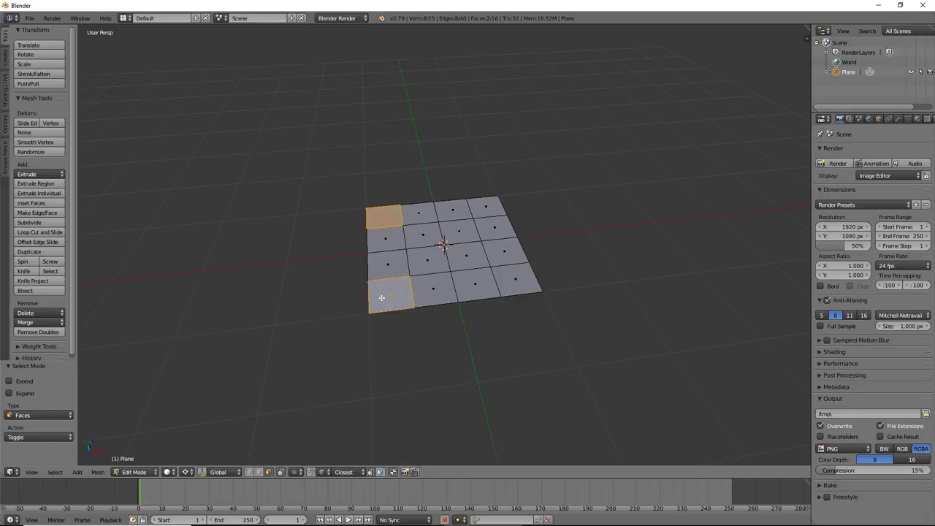
pyautogui.press('x')
pyautogui.click(385, 299)
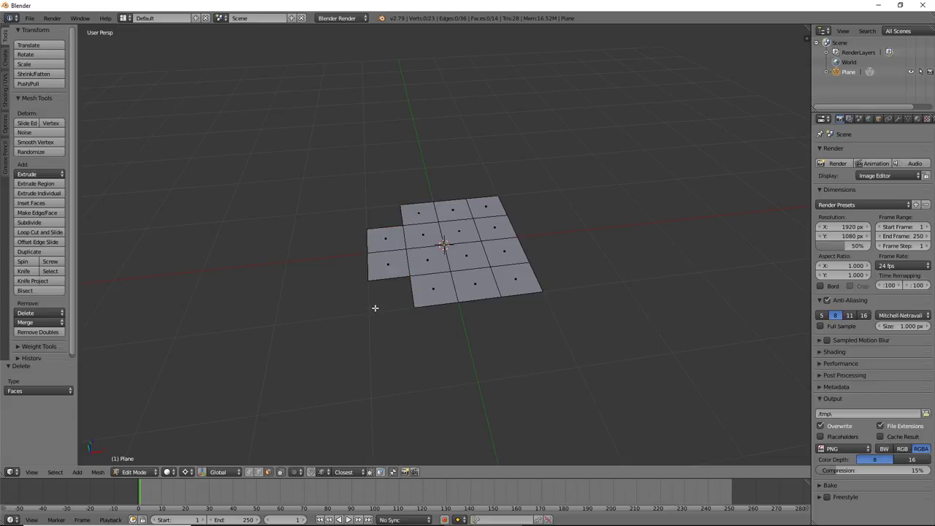
pyautogui.scroll(1, 404, 307)
# - In Edge mode, select the right, bottom, top and left boundary edges
pyautogui.hotkey('ctrl', 'Tab')
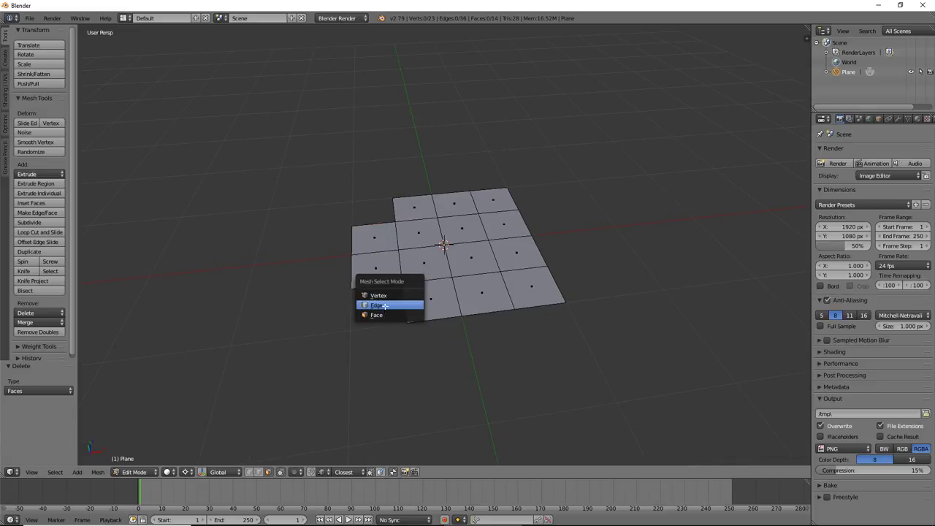
pyautogui.click(378, 306)
pyautogui.keyDown('alt'); pyautogui.keyDown('shift'); pyautogui.click(551, 270); pyautogui.keyUp('shift'); pyautogui.keyUp('alt')
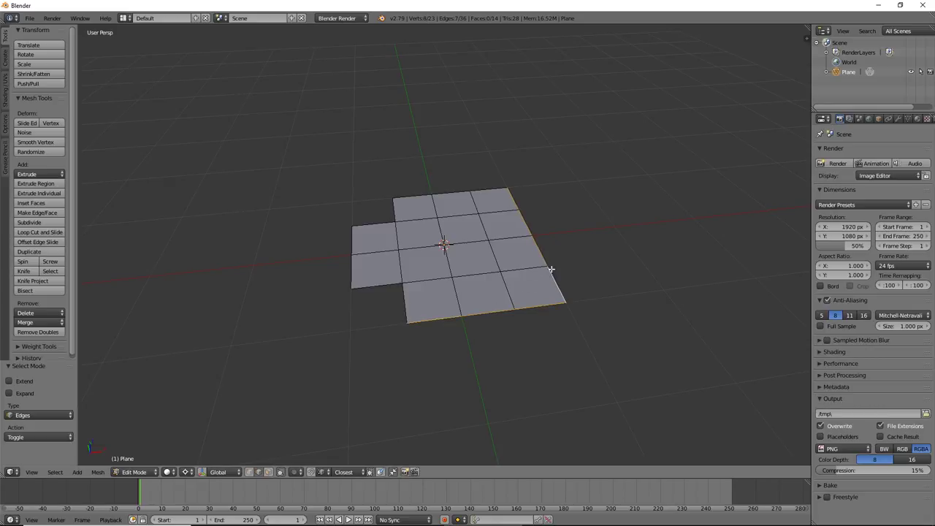
pyautogui.keyDown('alt'); pyautogui.keyDown('shift'); pyautogui.click(491, 186); pyautogui.keyUp('shift'); pyautogui.keyUp('alt')
pyautogui.keyDown('alt'); pyautogui.keyDown('shift'); pyautogui.click(394, 212); pyautogui.keyUp('shift'); pyautogui.keyUp('alt')
pyautogui.keyDown('alt'); pyautogui.keyDown('shift'); pyautogui.click(393, 211); pyautogui.keyUp('shift'); pyautogui.keyUp('alt')
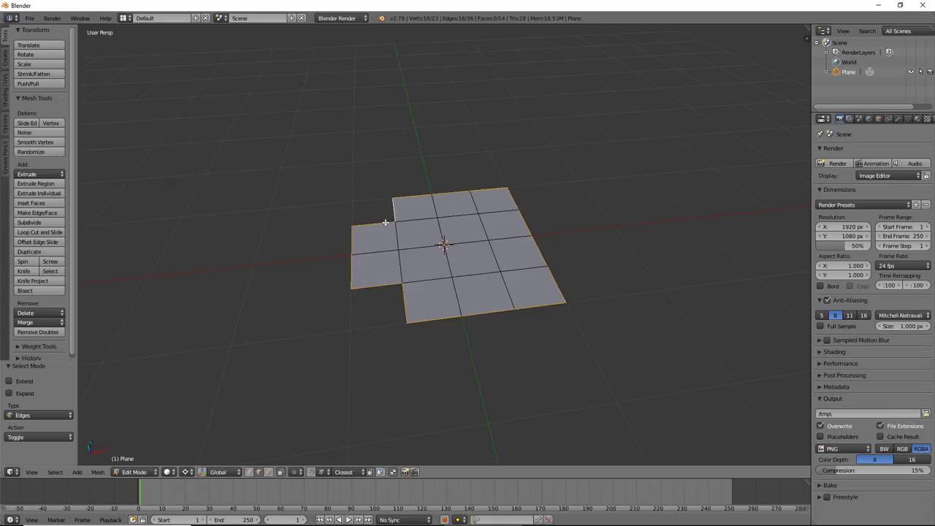
# - Clear that selection and reselect the outer boundary edges all the way around the grid
pyautogui.press('a')
pyautogui.click(353, 241)
pyautogui.keyDown('shift'); pyautogui.click(353, 275); pyautogui.keyUp('shift')
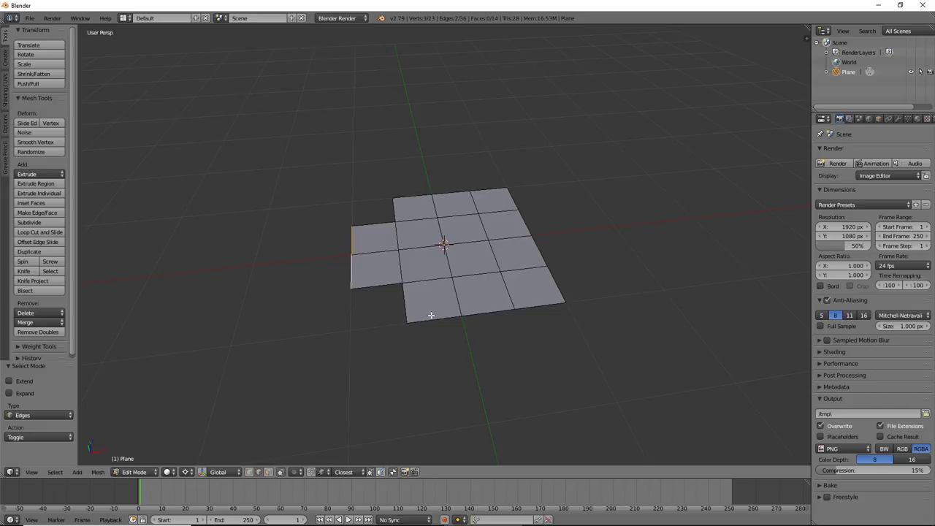
pyautogui.keyDown('shift'); pyautogui.click(431, 316); pyautogui.keyUp('shift')
pyautogui.keyDown('shift'); pyautogui.click(502, 309); pyautogui.keyUp('shift')
pyautogui.keyDown('shift'); pyautogui.click(539, 297); pyautogui.keyUp('shift')
pyautogui.keyDown('ctrl'); pyautogui.click(557, 285); pyautogui.keyUp('ctrl')
pyautogui.keyDown('ctrl'); pyautogui.click(512, 193); pyautogui.keyUp('ctrl')
pyautogui.keyDown('ctrl'); pyautogui.click(413, 200); pyautogui.keyUp('ctrl')
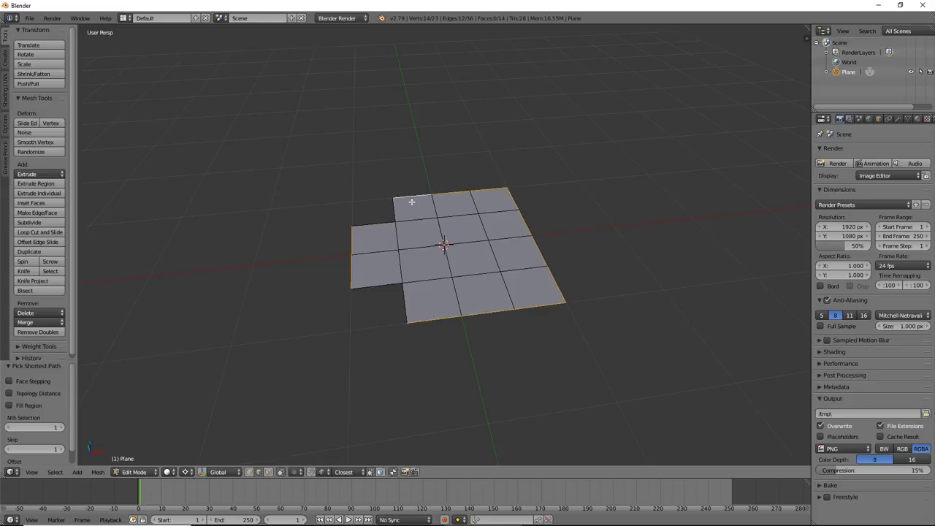
# - Extrude the boundary edges downward into walls after cancelling an upward attempt
pyautogui.press('e')
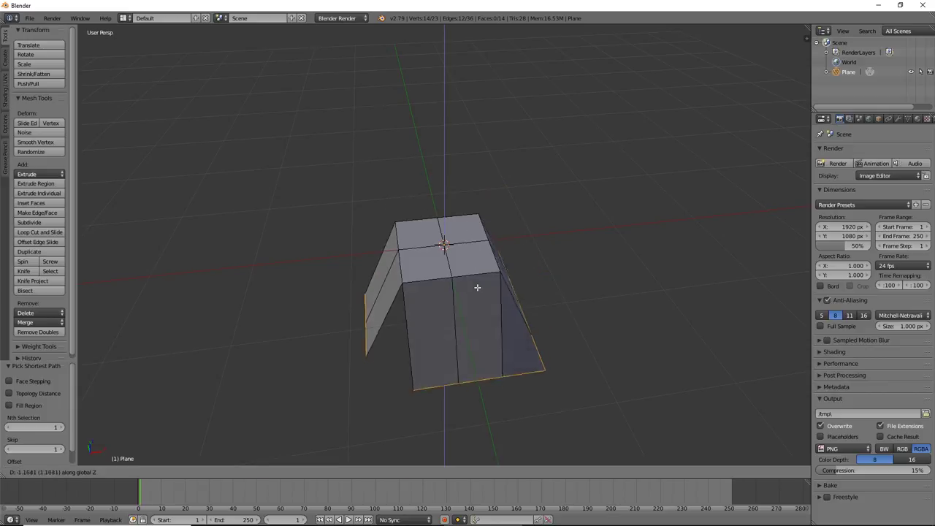
pyautogui.rightClick(481, 278)
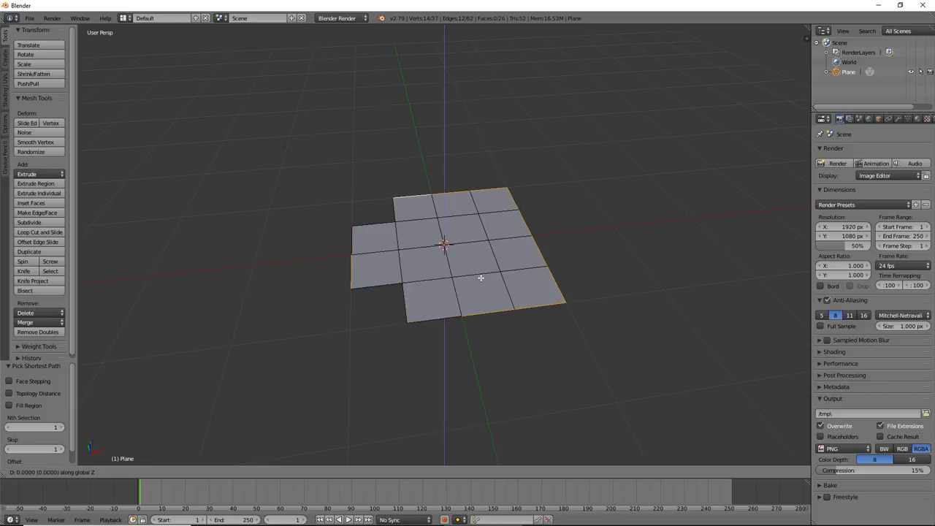
pyautogui.press('e')
pyautogui.click(482, 360)
pyautogui.moveTo(481, 360)
pyautogui.mouseDown(button='middle')
pyautogui.moveTo(432, 328)
pyautogui.moveTo(463, 369)
pyautogui.moveTo(445, 340)
pyautogui.moveTo(453, 336)
pyautogui.mouseUp(button='middle')
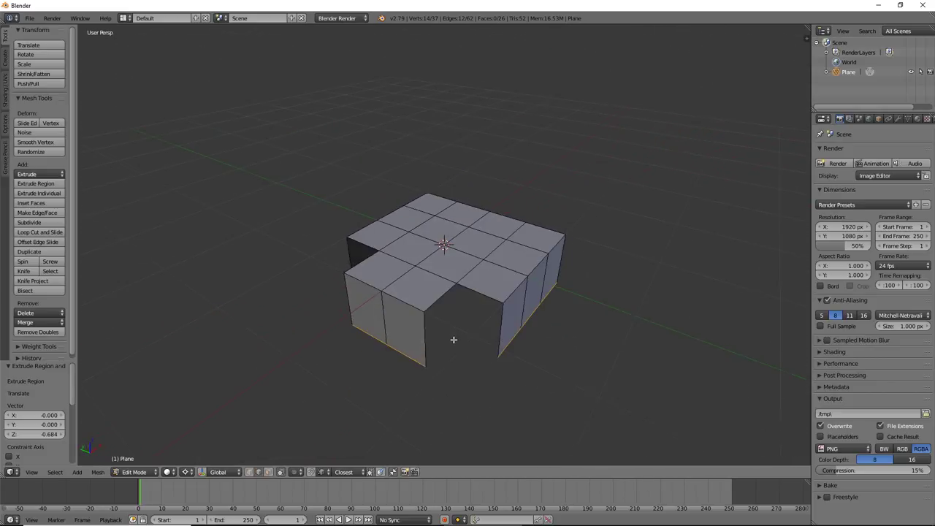
# - Join the front wall edge and the right wall's top edge at a new vertex with VTX AUTO
pyautogui.hotkey('ctrl', 'Tab')
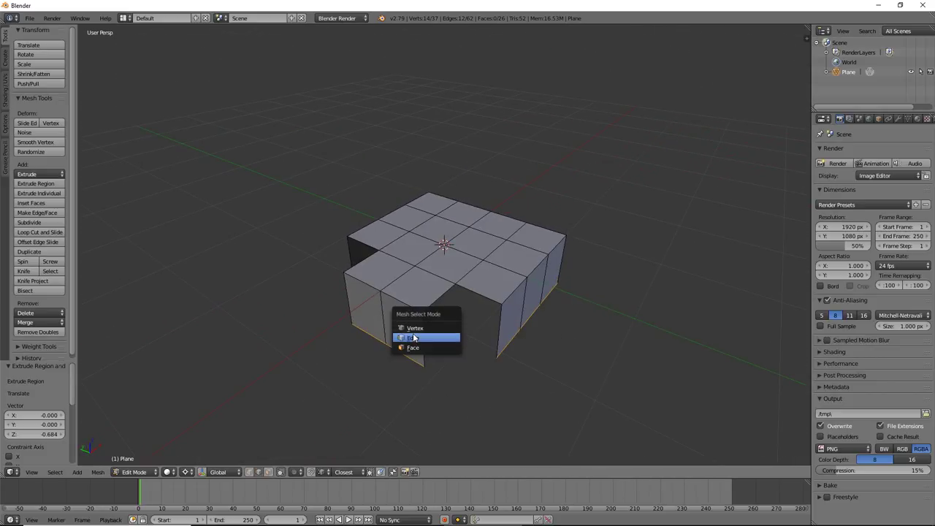
pyautogui.click(412, 337)
pyautogui.rightClick(404, 304)
pyautogui.keyDown('shift'); pyautogui.rightClick(514, 304); pyautogui.keyUp('shift')
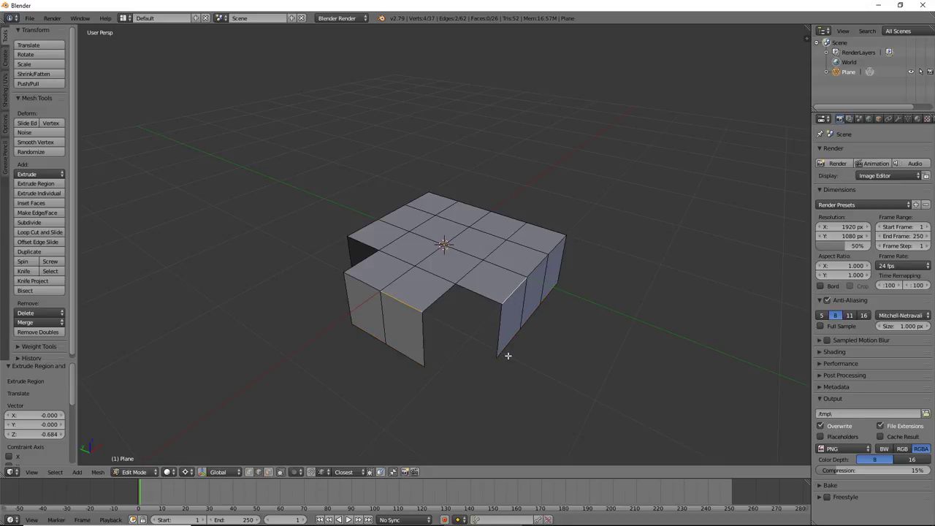
pyautogui.moveTo(516, 300)
pyautogui.mouseDown(button='middle')
pyautogui.moveTo(484, 361)
pyautogui.moveTo(414, 326)
pyautogui.moveTo(334, 328)
pyautogui.moveTo(414, 326)
pyautogui.moveTo(373, 332)
pyautogui.mouseUp(button='middle')
pyautogui.press('w')
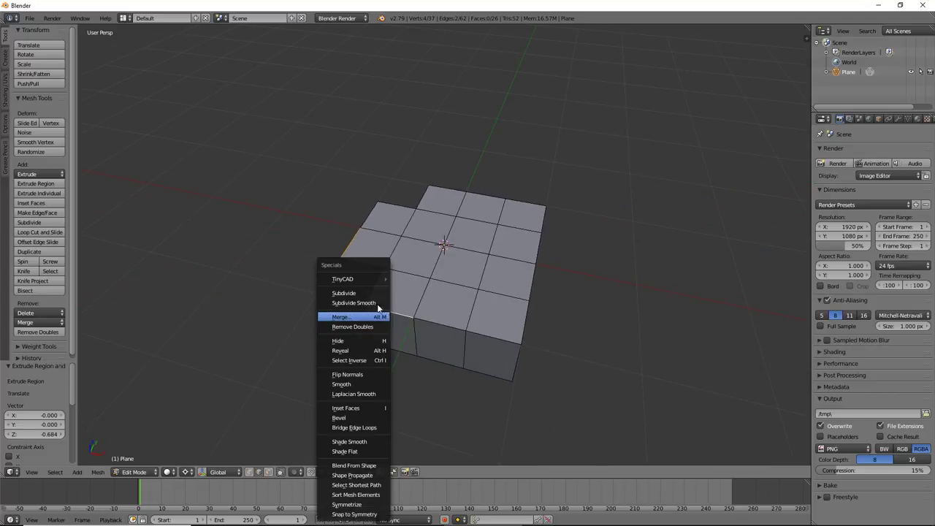
pyautogui.click(408, 279)
pyautogui.moveTo(409, 279)
pyautogui.mouseDown(button='middle')
pyautogui.moveTo(334, 328)
pyautogui.moveTo(411, 236)
pyautogui.moveTo(354, 341)
pyautogui.moveTo(407, 334)
pyautogui.mouseUp(button='middle')
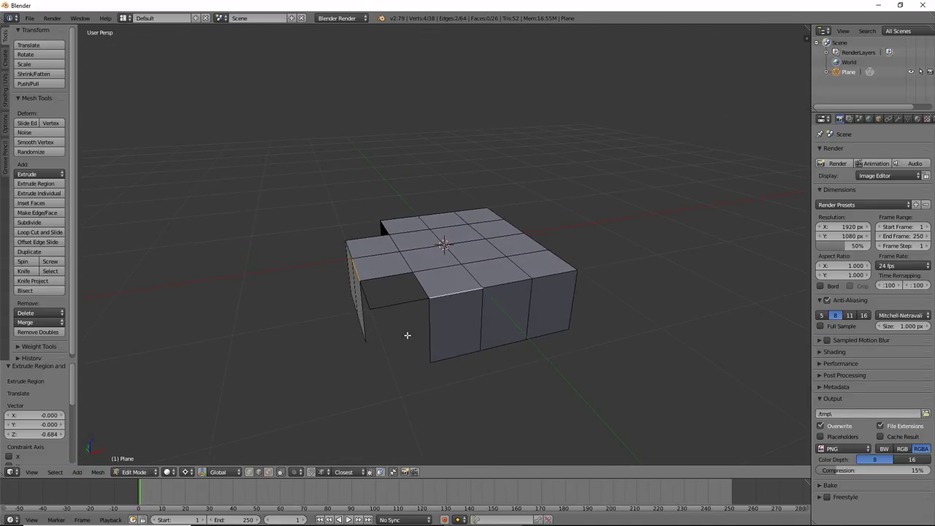
# - Try extruding the bottom front and left vertical edges downward, then undo it
pyautogui.rightClick(449, 358)
pyautogui.keyDown('shift'); pyautogui.rightClick(360, 337); pyautogui.keyUp('shift')
pyautogui.hotkey('shift', 'r')
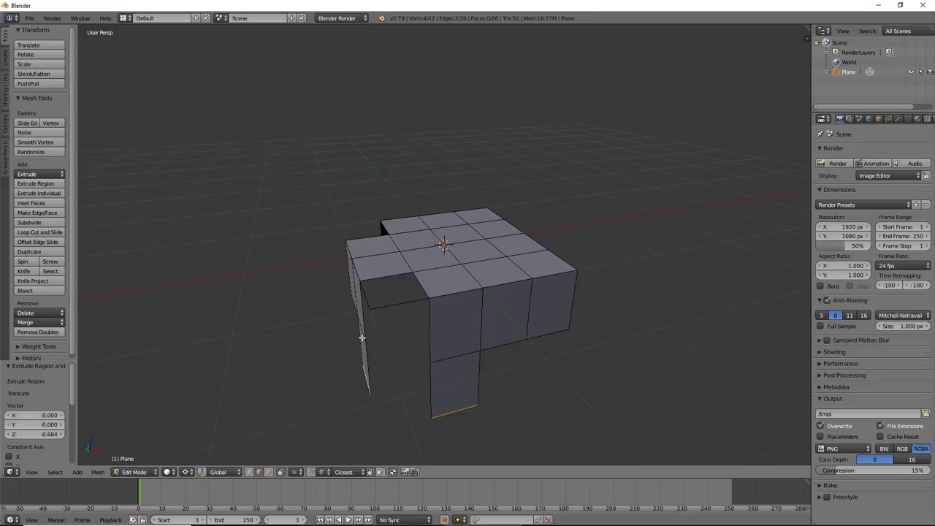
pyautogui.hotkey('ctrl', 'z')
pyautogui.keyDown('shift'); pyautogui.rightClick(446, 358); pyautogui.keyUp('shift')
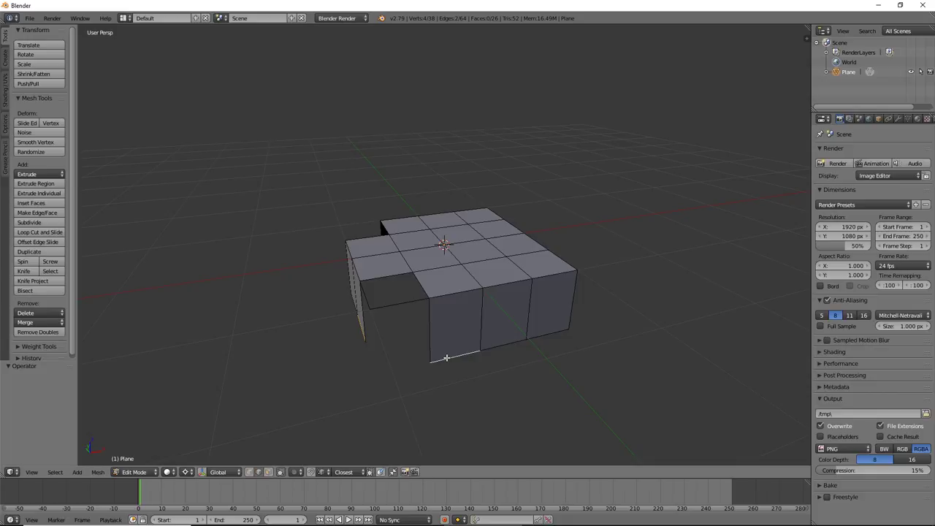
# - Extend the selected bottom front edges to their intersection with VTX AUTO
pyautogui.press('w')
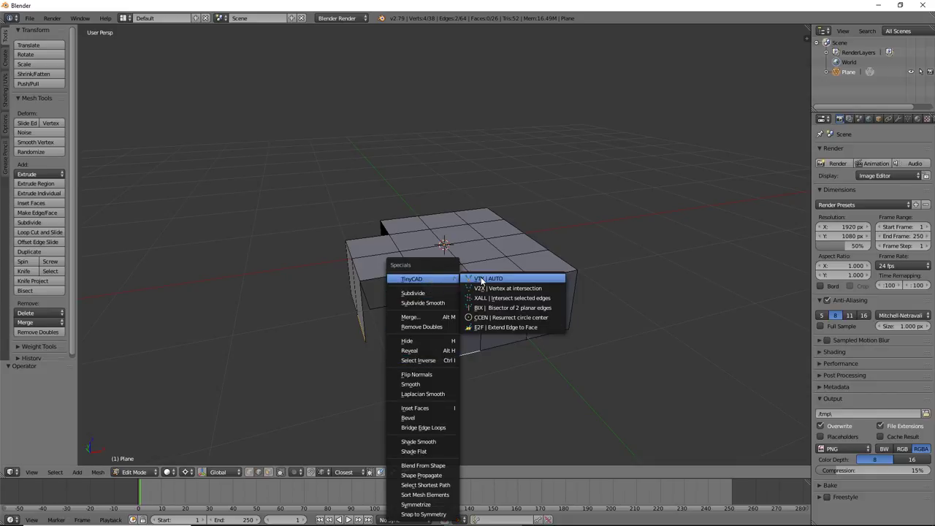
pyautogui.click(481, 280)
pyautogui.moveTo(334, 369)
pyautogui.mouseDown(button='middle')
pyautogui.moveTo(449, 334)
pyautogui.moveTo(390, 355)
pyautogui.moveTo(452, 355)
pyautogui.mouseUp(button='middle')
# - Join the left top edge and the right wall's top edge at their intersection vertex
pyautogui.rightClick(377, 278)
pyautogui.keyDown('shift'); pyautogui.rightClick(473, 287); pyautogui.keyUp('shift')
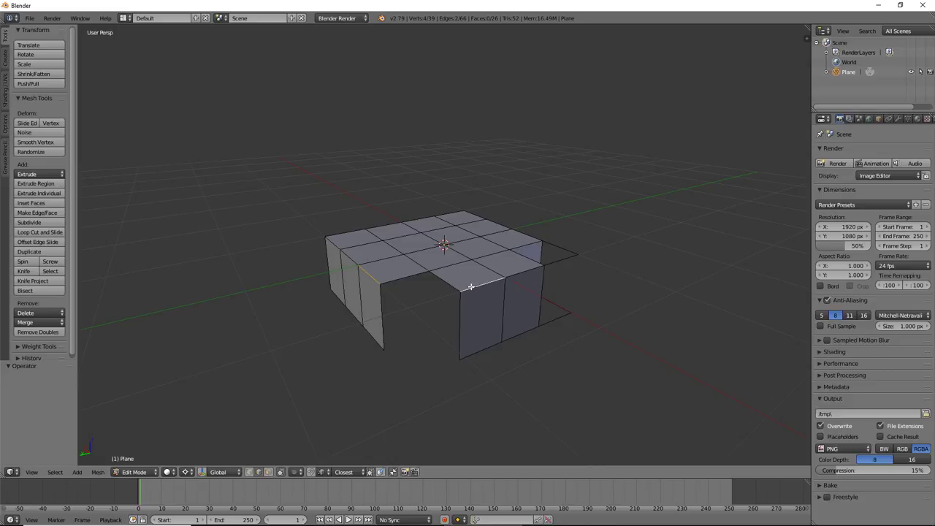
pyautogui.press('w')
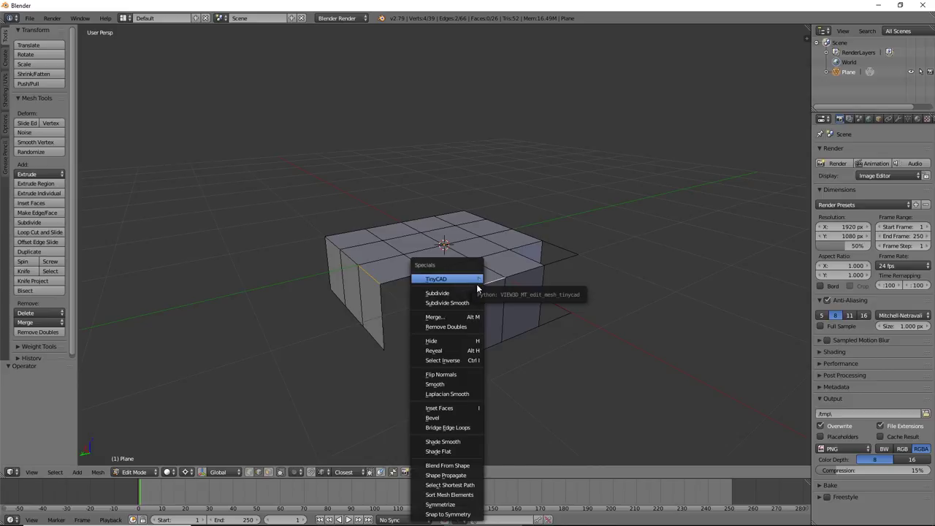
pyautogui.click(504, 282)
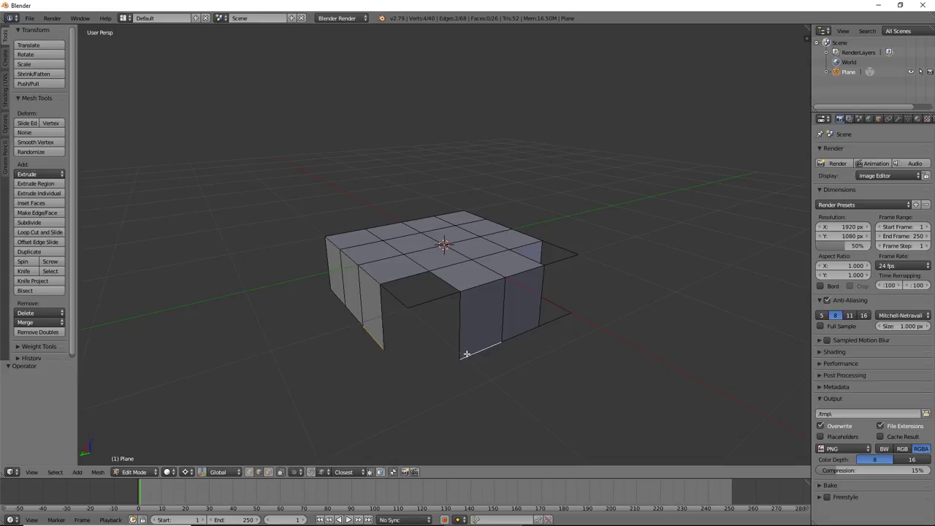
pyautogui.press('w')
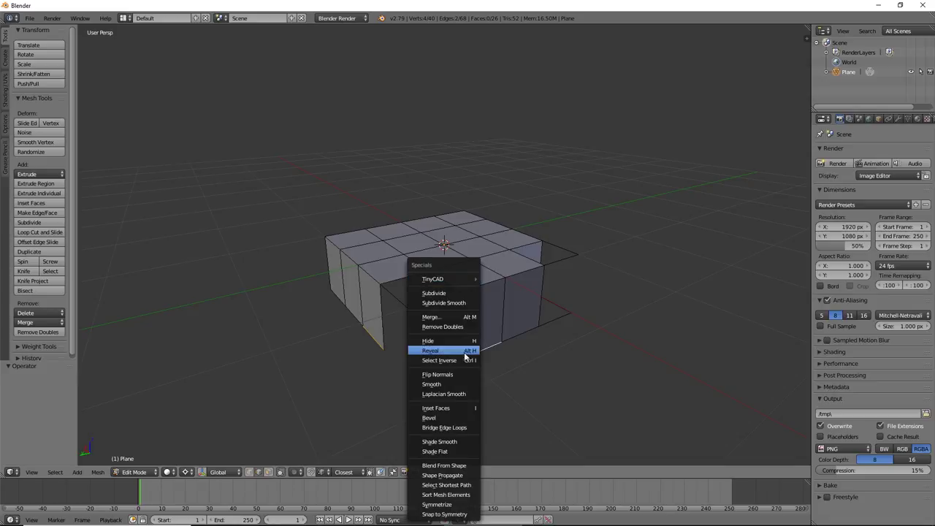
pyautogui.click(492, 280)
pyautogui.moveTo(492, 280); pyautogui.dragTo(428, 347, button='middle')
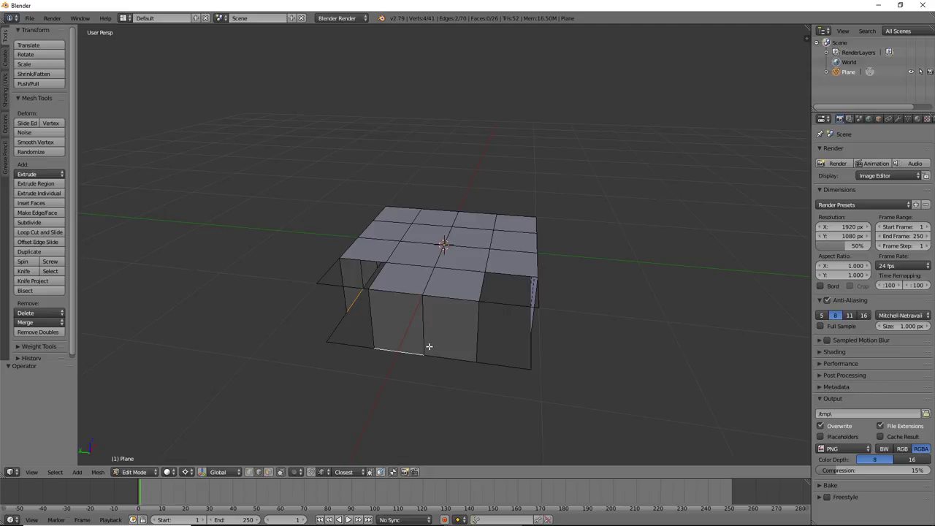
# - Fill the top hole border and the bottom gap with new faces
pyautogui.moveTo(484, 305); pyautogui.dragTo(461, 314, button='middle')
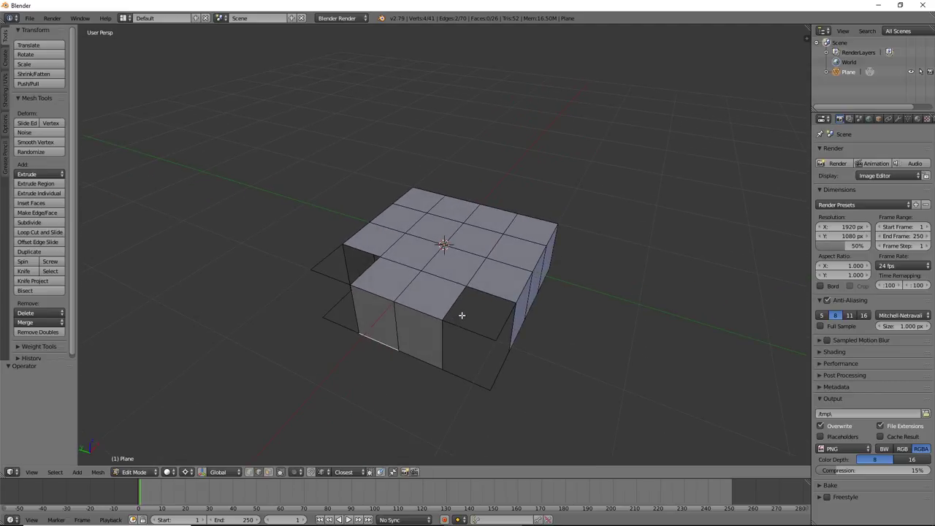
pyautogui.hotkey('ctrl', 'Tab')
pyautogui.click(435, 296)
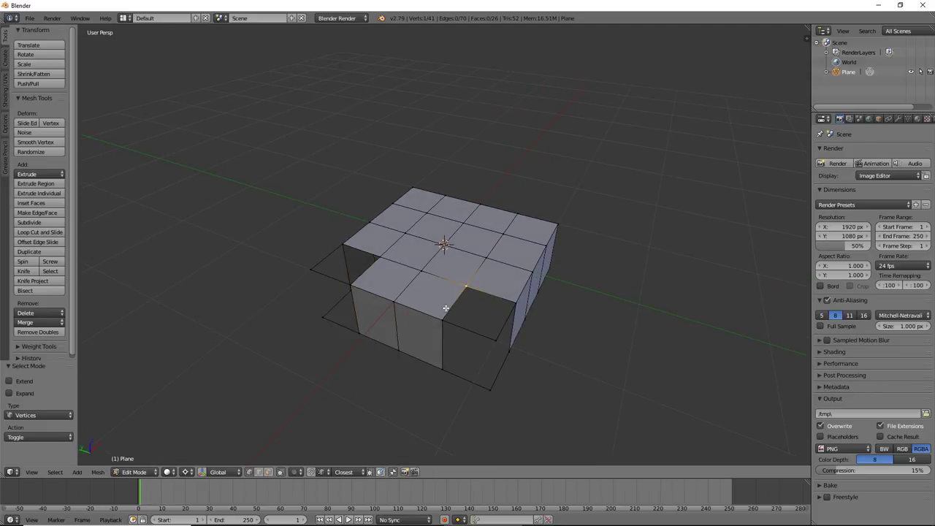
pyautogui.keyDown('ctrl'); pyautogui.keyDown('shift'); pyautogui.click(515, 304); pyautogui.keyUp('shift'); pyautogui.keyUp('ctrl')
pyautogui.keyDown('ctrl'); pyautogui.keyDown('shift'); pyautogui.click(442, 322); pyautogui.keyUp('shift'); pyautogui.keyUp('ctrl')
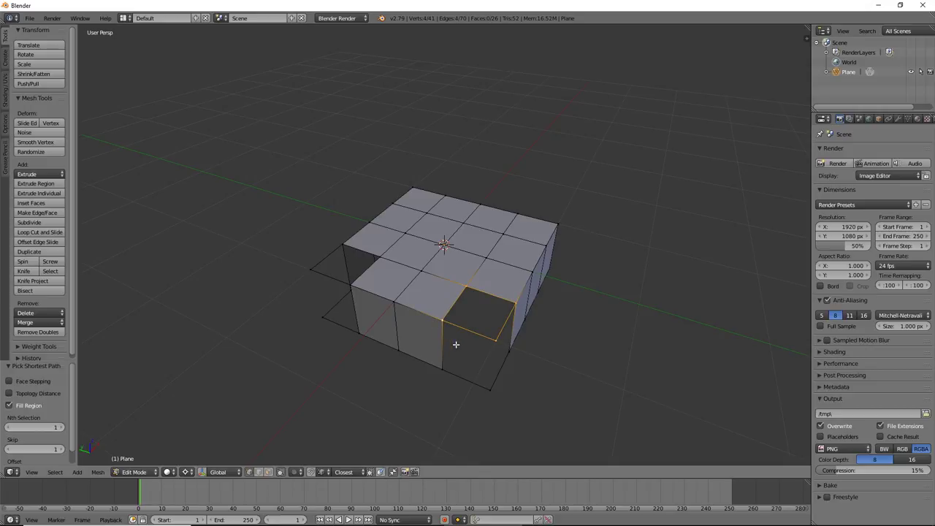
pyautogui.press('f')
pyautogui.hotkey('ctrl', 'Tab')
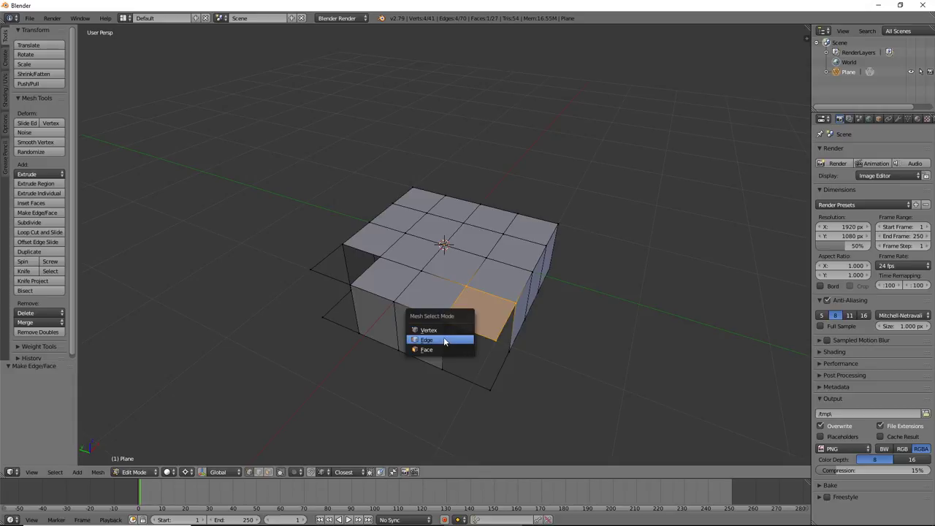
pyautogui.click(453, 340)
pyautogui.click(459, 376)
pyautogui.press('f')
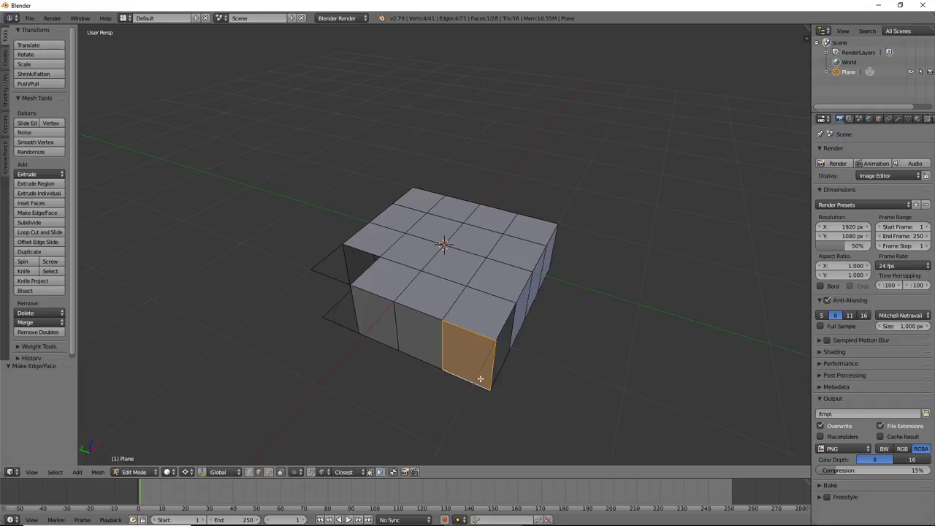
# - Fill the next gap and the left gap with faces
pyautogui.moveTo(480, 380); pyautogui.dragTo(428, 371, button='middle')
pyautogui.click(421, 328)
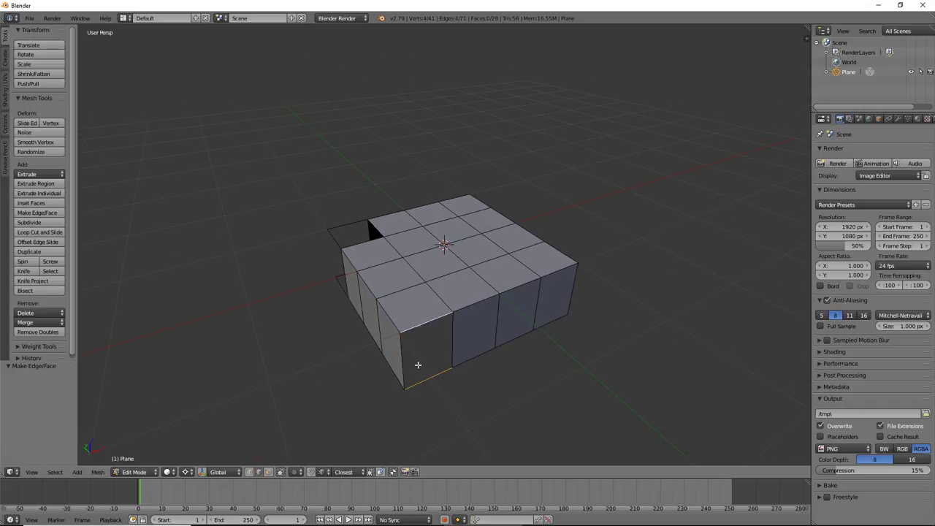
pyautogui.press('f')
pyautogui.moveTo(416, 338); pyautogui.dragTo(451, 341, button='middle')
pyautogui.click(419, 324)
pyautogui.keyDown('shift'); pyautogui.click(413, 376); pyautogui.keyUp('shift')
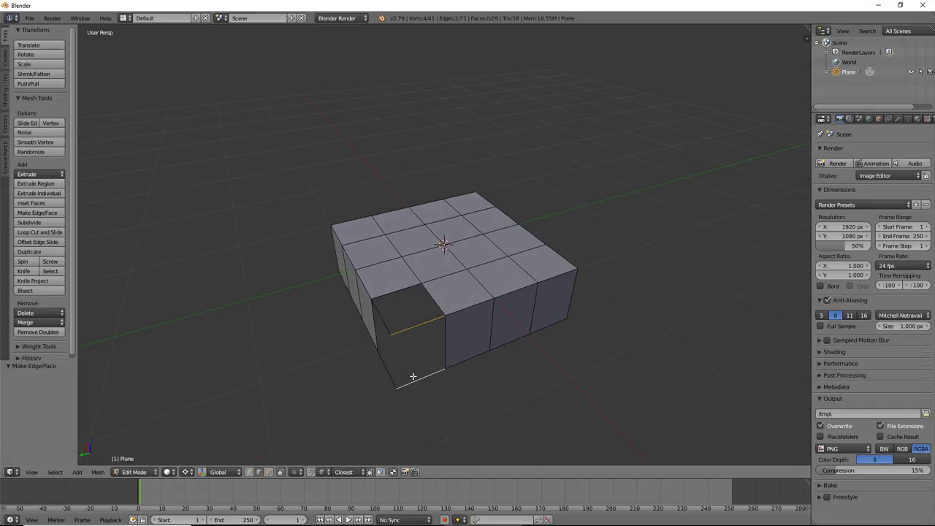
pyautogui.press('f')
# - Fill the left-side gap and the top corner hole with faces
pyautogui.click(381, 316)
pyautogui.keyDown('shift'); pyautogui.click(371, 361); pyautogui.keyUp('shift')
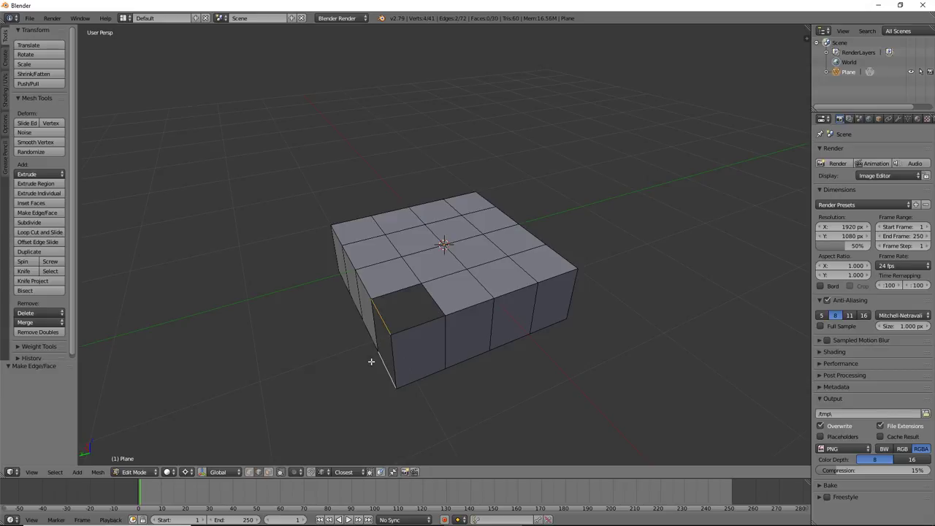
pyautogui.press('f')
pyautogui.click(390, 328)
pyautogui.keyDown('shift'); pyautogui.click(428, 305); pyautogui.keyUp('shift')
pyautogui.press('f')
pyautogui.moveTo(399, 351); pyautogui.dragTo(300, 341, button='middle')
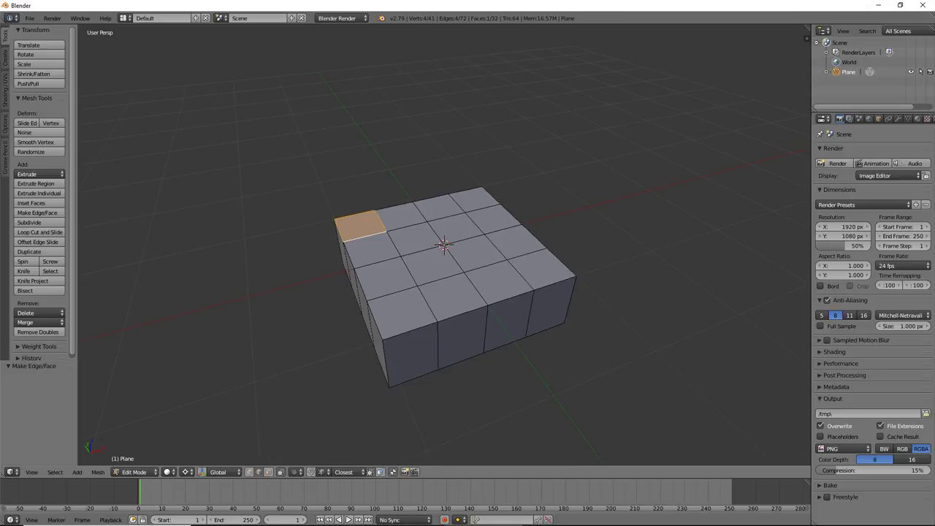
# - Re-enter mesh editing in vertex mode and select the bottom front corner vertex
pyautogui.press('Tab')
pyautogui.press('Tab')
pyautogui.hotkey('ctrl', 'Tab')
pyautogui.click(358, 324)
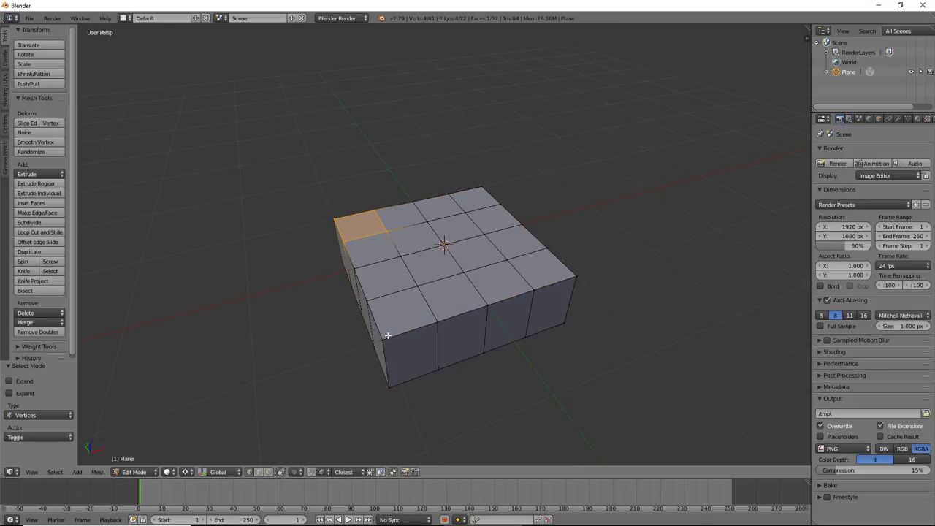
pyautogui.rightClick(385, 335)
pyautogui.press('g')
pyautogui.press('Escape')
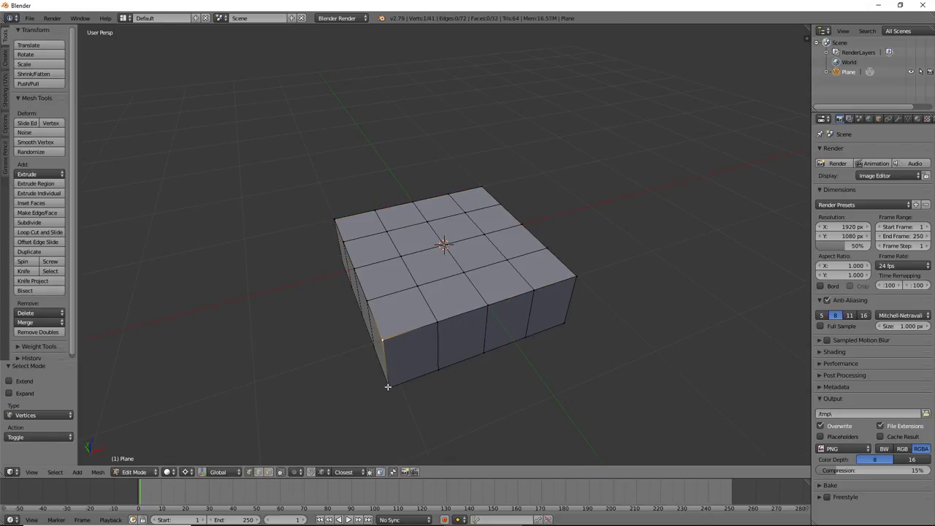
pyautogui.rightClick(388, 386)
# - Undo and delete the fill faces so the notched corners are open again
pyautogui.hotkey('ctrl', 'z')
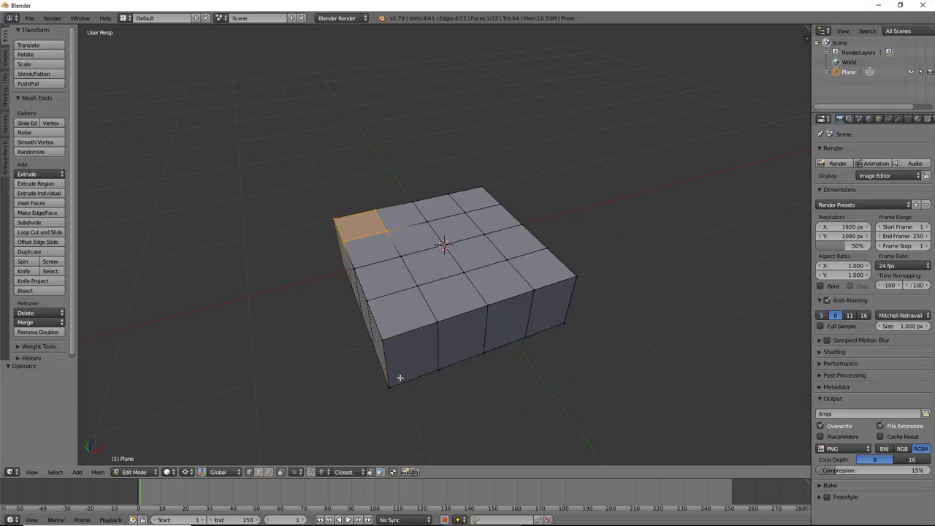
pyautogui.press('x')
pyautogui.click(399, 378)
pyautogui.rightClick(400, 378)
pyautogui.press('x')
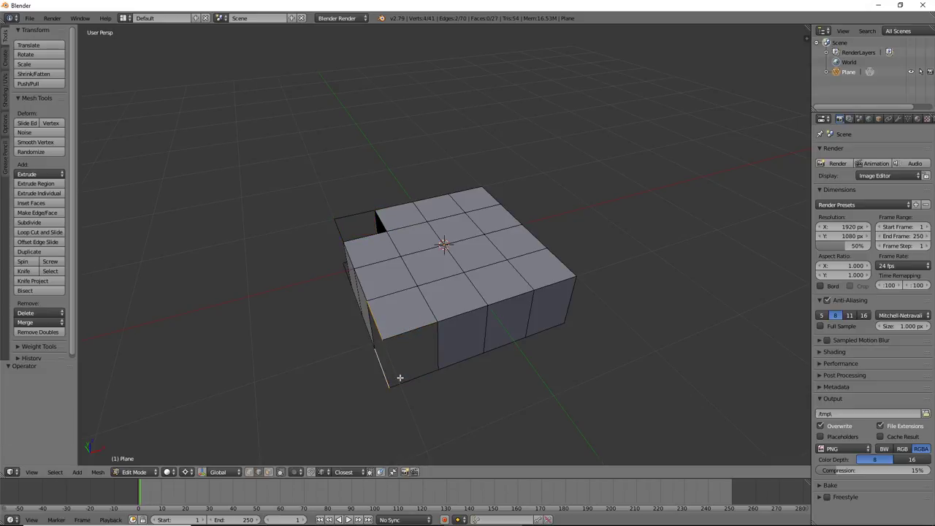
pyautogui.hotkey('ctrl', 'z')
pyautogui.press('x')
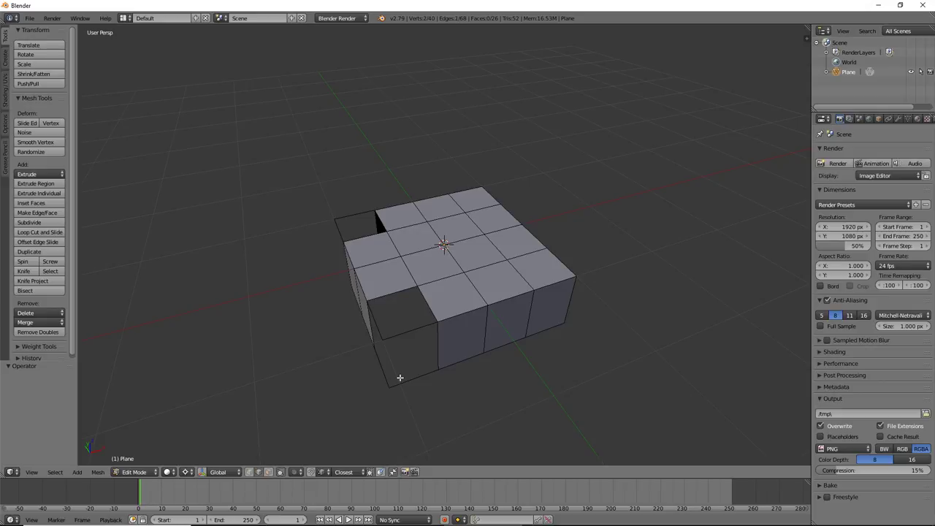
pyautogui.moveTo(309, 332)
pyautogui.mouseDown(button='middle')
pyautogui.moveTo(463, 319)
pyautogui.moveTo(449, 333)
pyautogui.mouseUp(button='middle')
# - Switch to vertex selection and keep Vertex as the snap element
pyautogui.hotkey('ctrl', 'Tab')
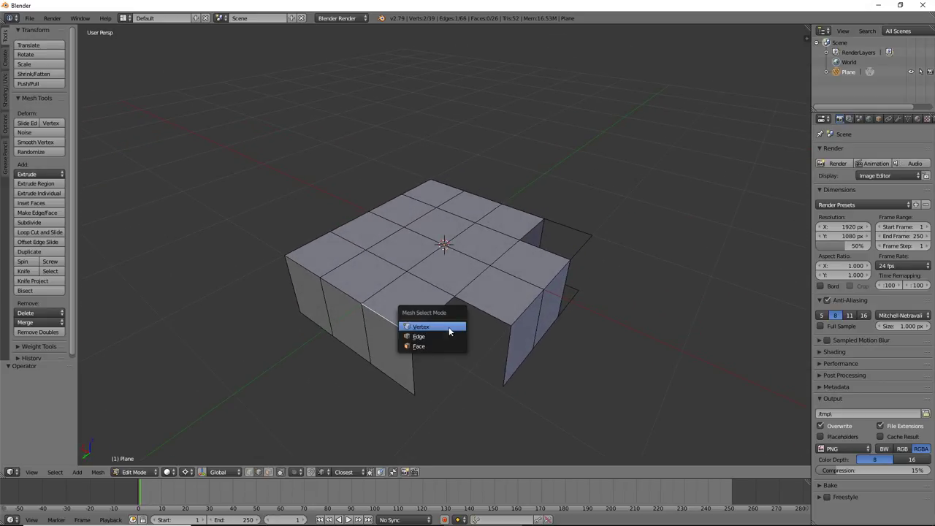
pyautogui.click(427, 327)
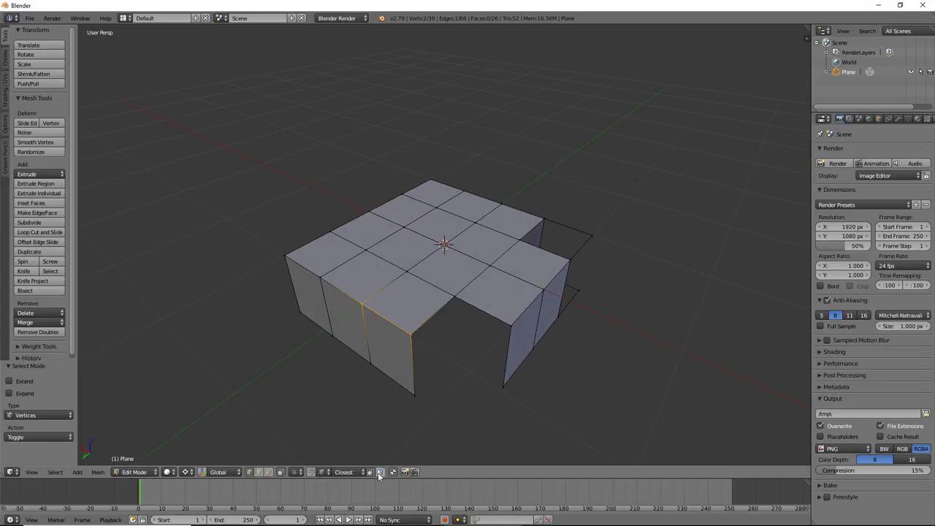
pyautogui.click(320, 472)
pyautogui.click(320, 472)
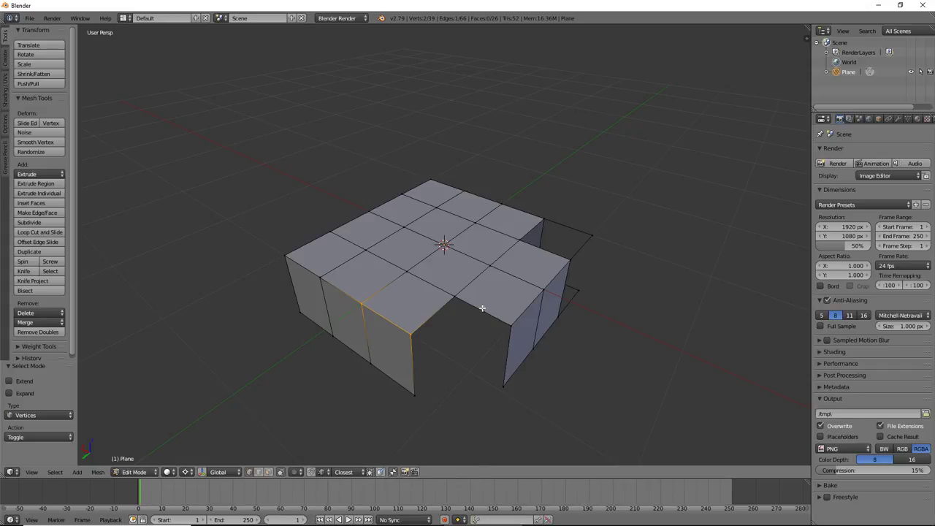
# - Switch to edge select, pick the hole's corner edge and try bridging the gap
pyautogui.hotkey('ctrl', 'Tab')
pyautogui.click(463, 326)
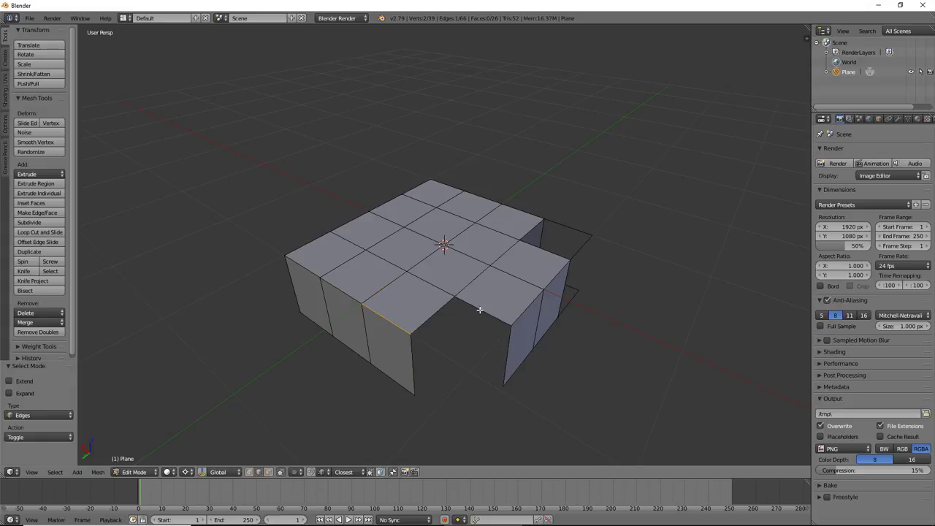
pyautogui.rightClick(474, 311)
pyautogui.hotkey('ctrl', 'e')
pyautogui.click(419, 319)
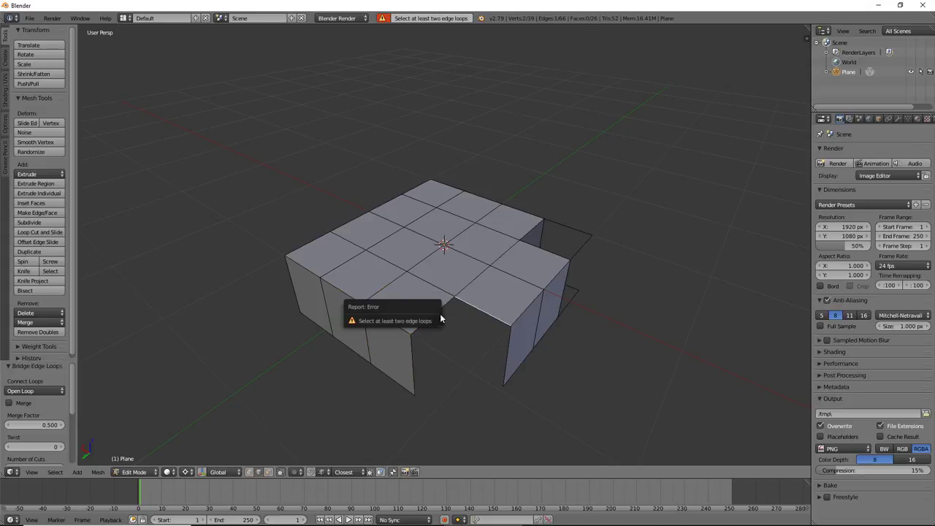
# - Extrude the corner edge out, down and across to wall in the front corner gap
pyautogui.press('e')
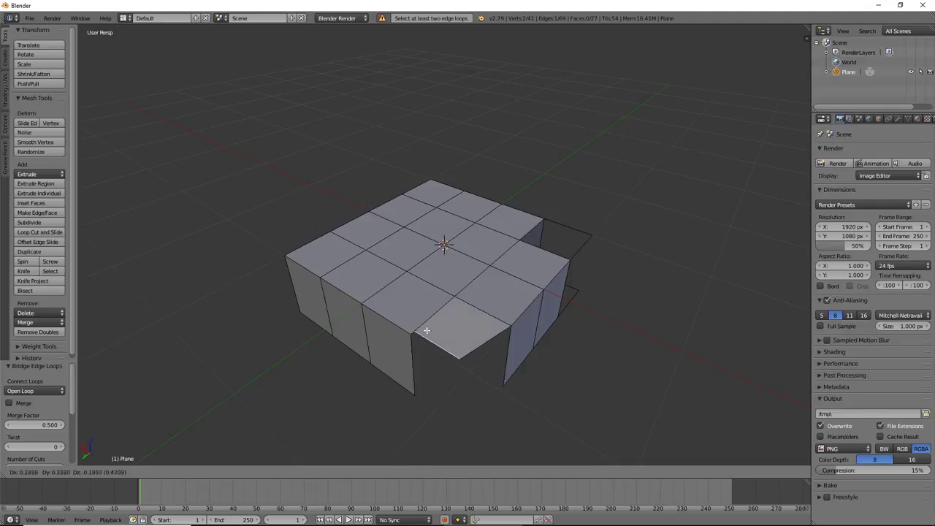
pyautogui.click(418, 331)
pyautogui.press('e')
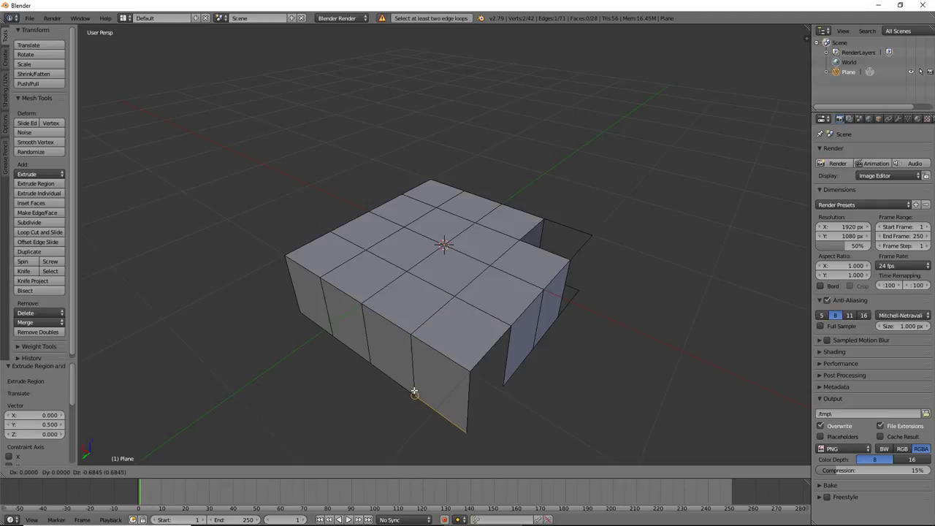
pyautogui.click(414, 392)
pyautogui.rightClick(469, 400)
pyautogui.press('e')
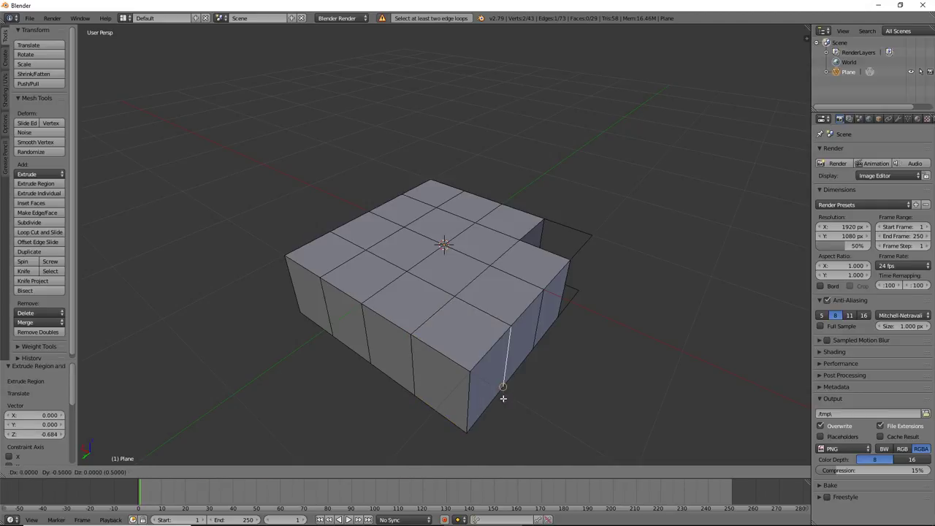
pyautogui.click(504, 390)
pyautogui.moveTo(505, 388); pyautogui.dragTo(402, 387, button='middle')
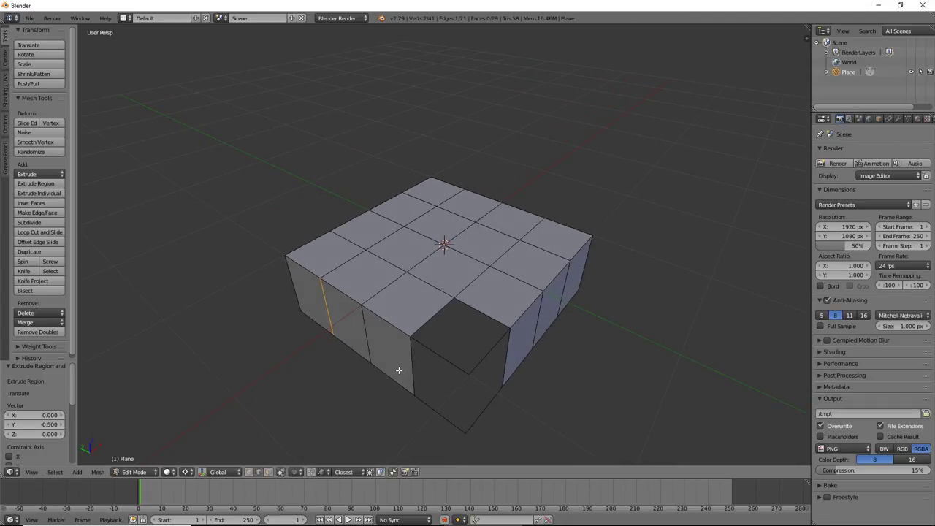
# - Delete the four edges bordering the new corner walls with X > Edges
pyautogui.rightClick(432, 347)
pyautogui.keyDown('shift'); pyautogui.rightClick(437, 398); pyautogui.keyUp('shift')
pyautogui.keyDown('shift'); pyautogui.rightClick(479, 411); pyautogui.keyUp('shift')
pyautogui.keyDown('shift'); pyautogui.rightClick(478, 360); pyautogui.keyUp('shift')
pyautogui.press('x')
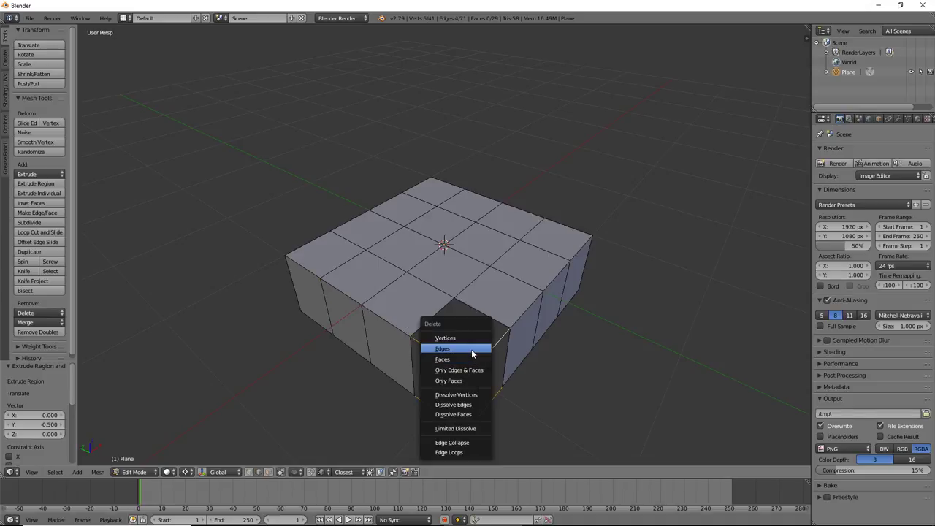
pyautogui.click(472, 354)
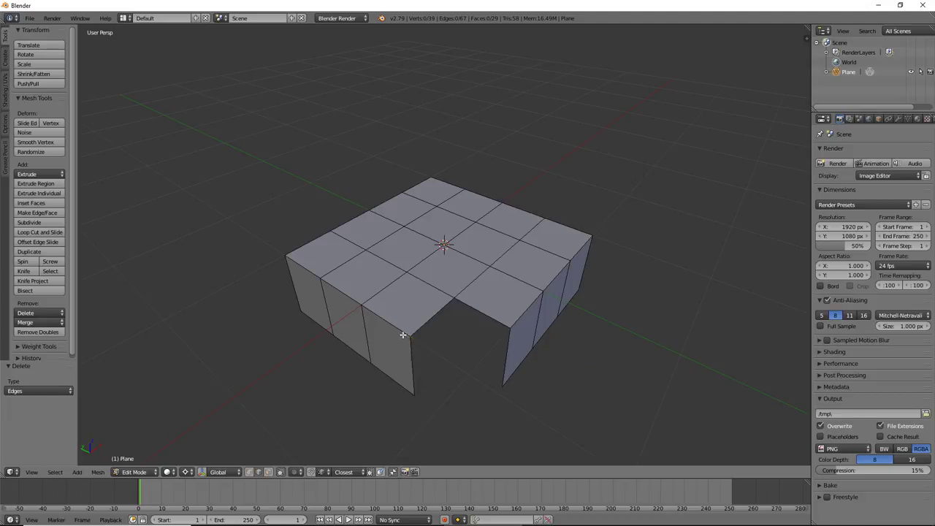
pyautogui.rightClick(413, 356)
# - Slide the gap's left edge -0.187 along X, shift the wall flap along X, then view from top
pyautogui.press('g')
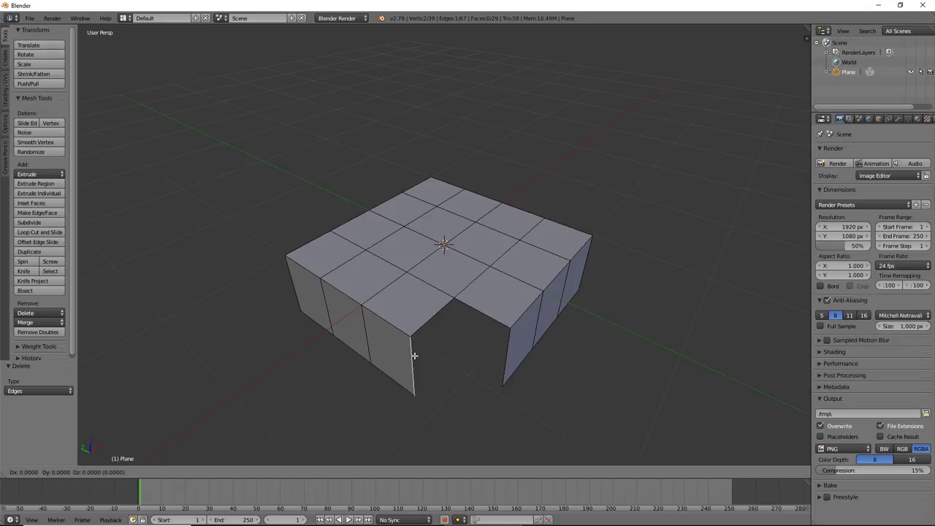
pyautogui.press('x')
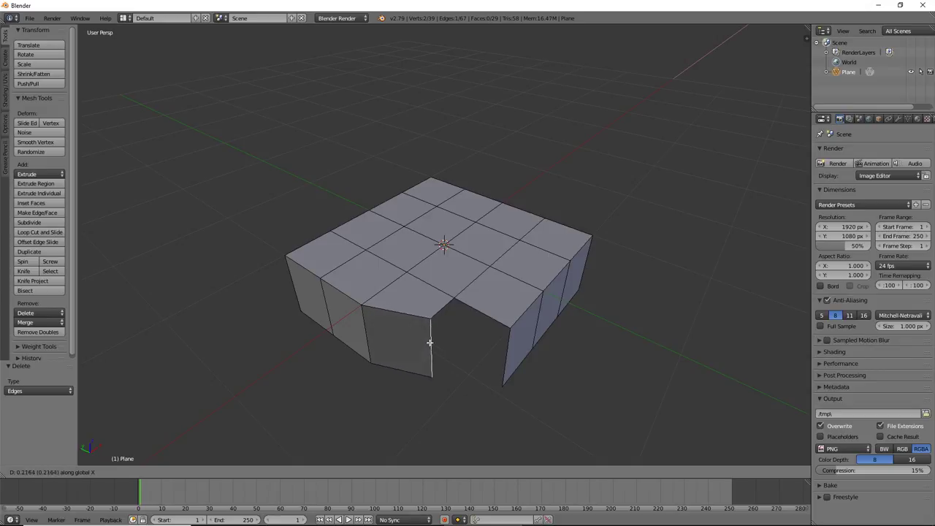
pyautogui.click(429, 342)
pyautogui.moveTo(430, 344)
pyautogui.mouseDown(button='middle')
pyautogui.moveTo(392, 411)
pyautogui.moveTo(413, 379)
pyautogui.moveTo(410, 394)
pyautogui.mouseUp(button='middle')
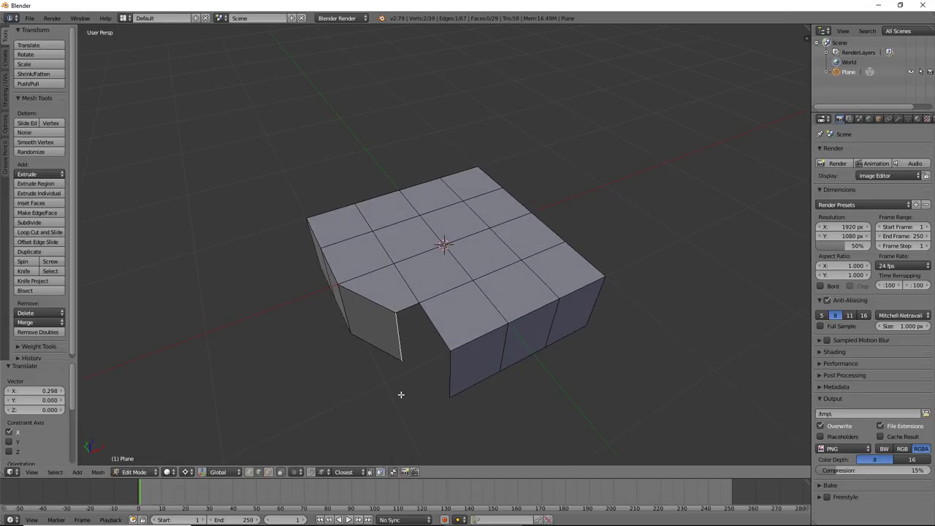
pyautogui.press('g')
pyautogui.press('x')
pyautogui.click(386, 409)
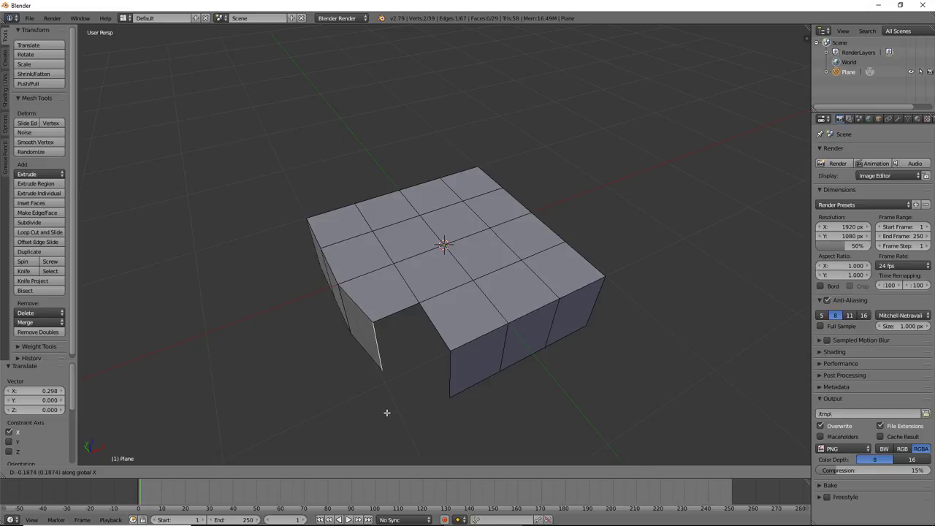
pyautogui.moveTo(388, 407)
pyautogui.mouseDown(button='middle')
pyautogui.moveTo(372, 455)
pyautogui.moveTo(379, 425)
pyautogui.moveTo(372, 438)
pyautogui.mouseUp(button='middle')
pyautogui.press('KP_7')
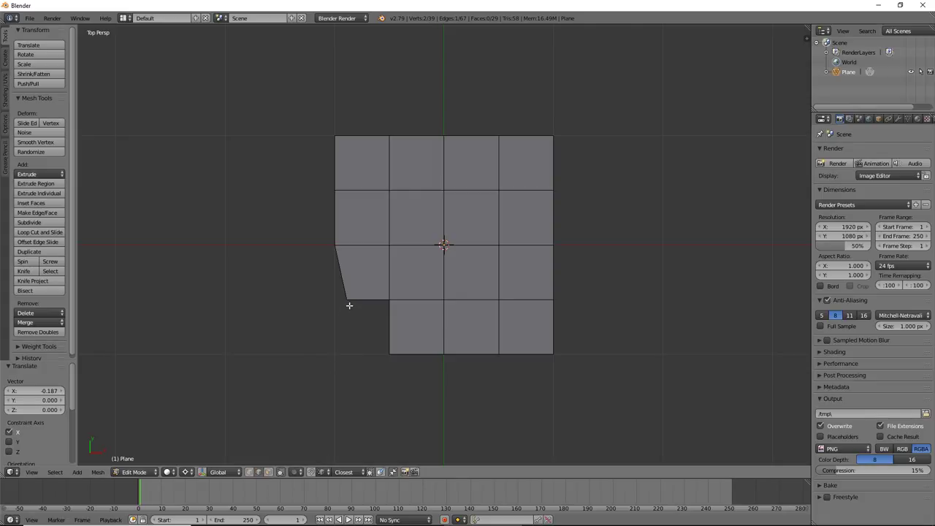
# - Sketch a grease-pencil guide along the missing corner, then delete its palette colour in the sidebar
pyautogui.moveTo(347, 300)
pyautogui.mouseDown()
pyautogui.moveTo(365, 354)
pyautogui.moveTo(392, 356)
pyautogui.mouseUp()
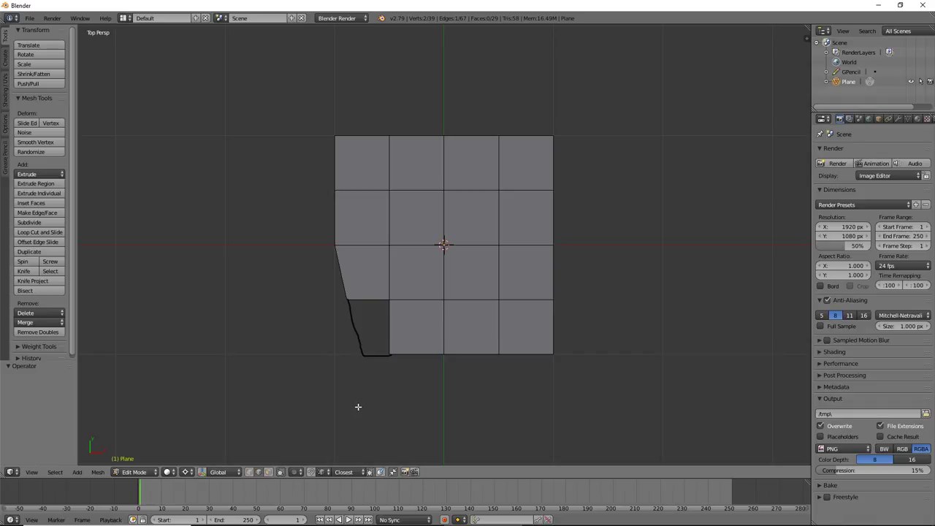
pyautogui.moveTo(360, 375); pyautogui.dragTo(385, 318, button='middle')
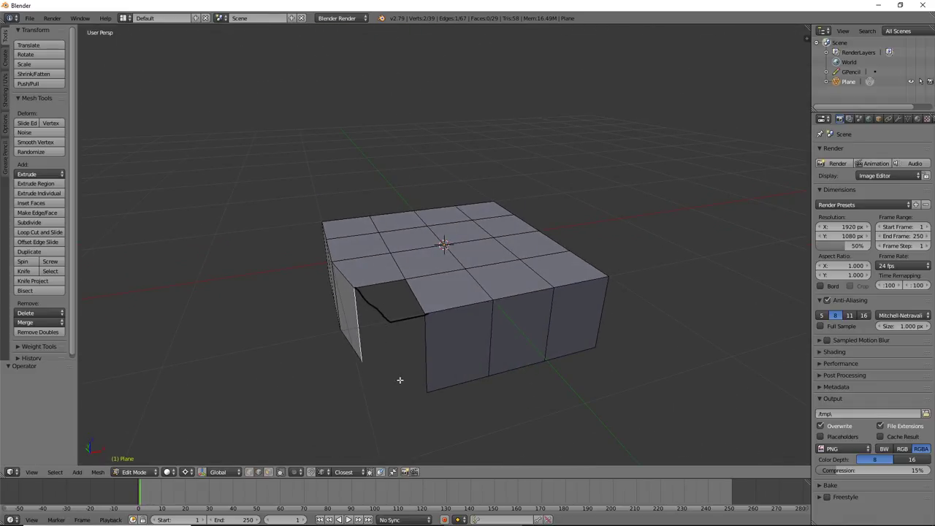
pyautogui.press('n')
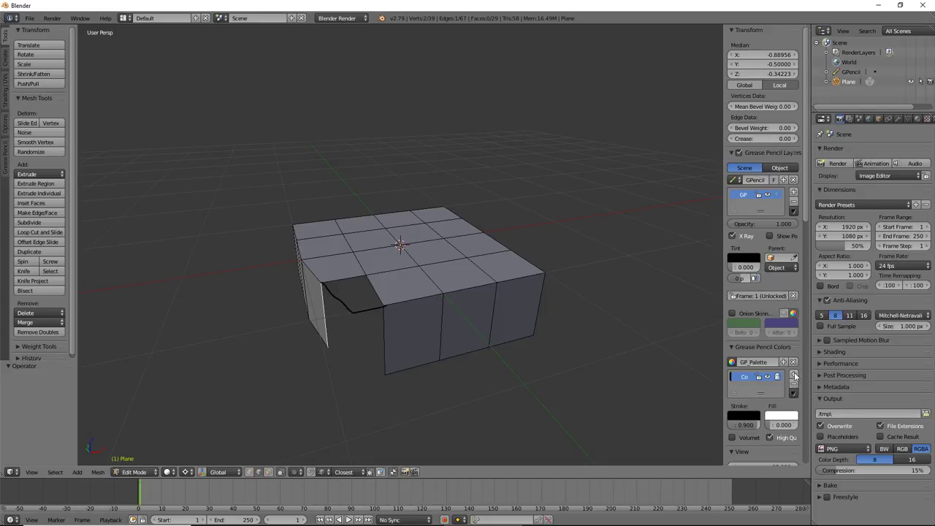
pyautogui.click(794, 362)
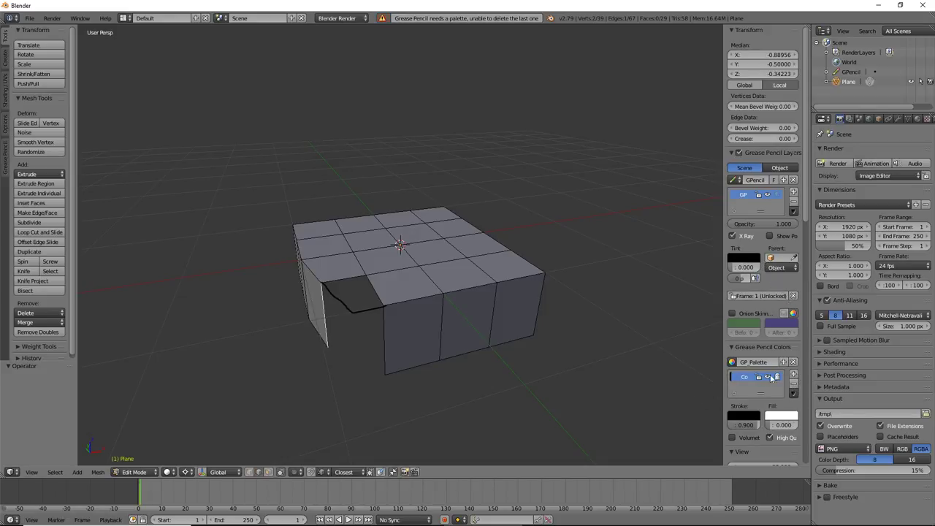
pyautogui.click(793, 382)
pyautogui.moveTo(373, 331); pyautogui.dragTo(387, 341, button='middle')
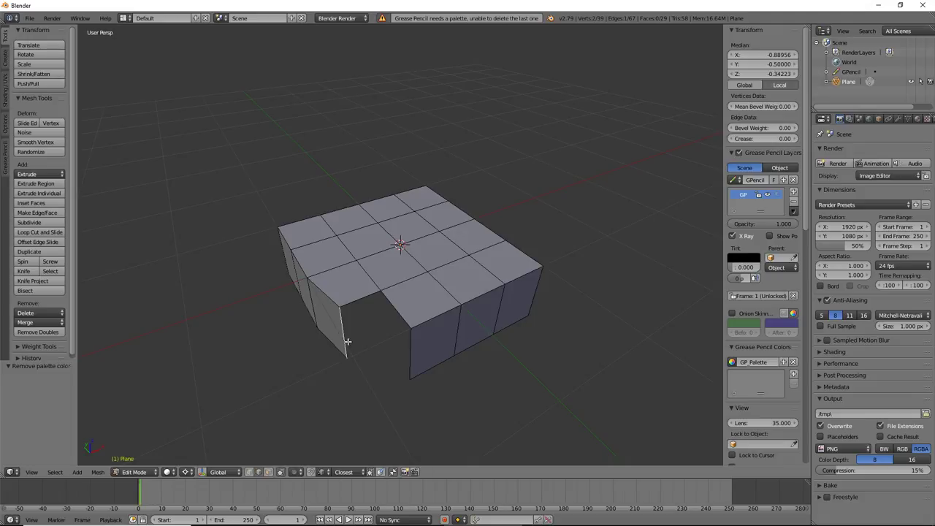
# - Extrude the selected edge twice in place, cancelling the movement each time
pyautogui.press('e')
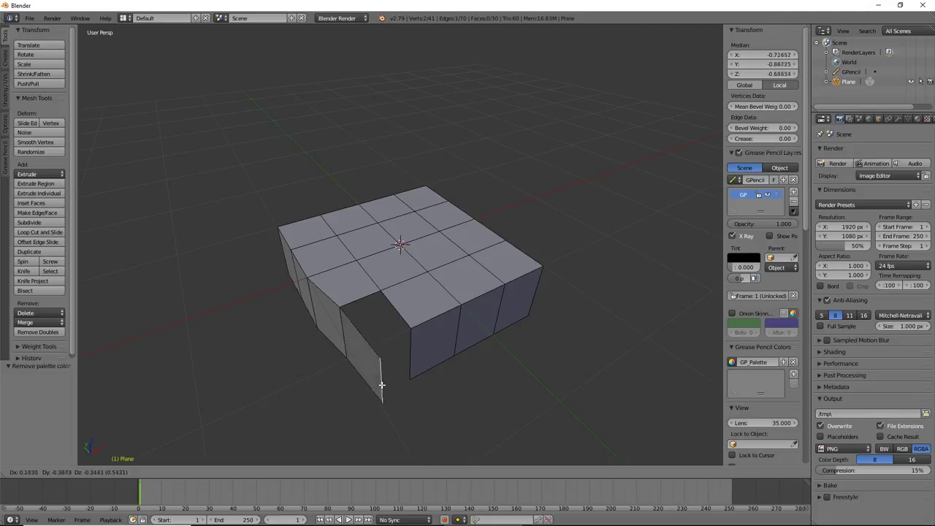
pyautogui.rightClick(385, 362)
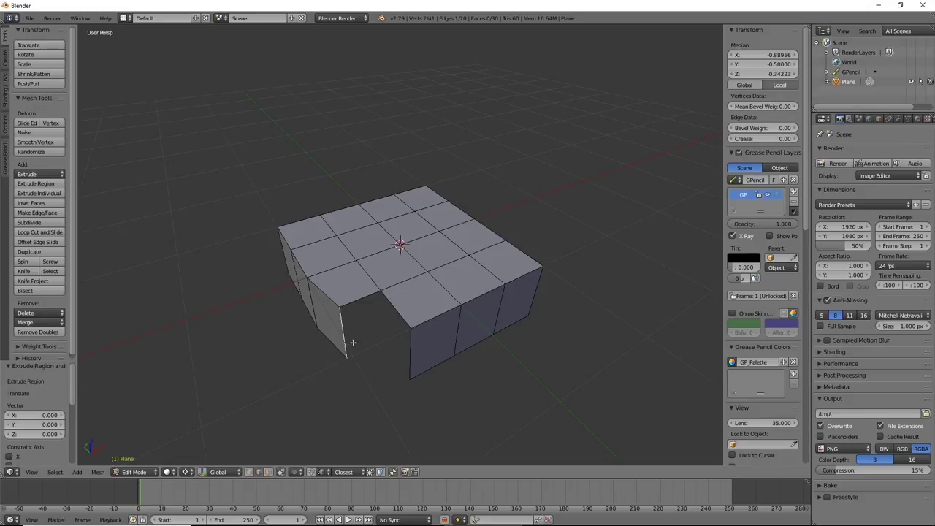
pyautogui.moveTo(354, 342); pyautogui.dragTo(369, 334, button='middle')
pyautogui.press('e')
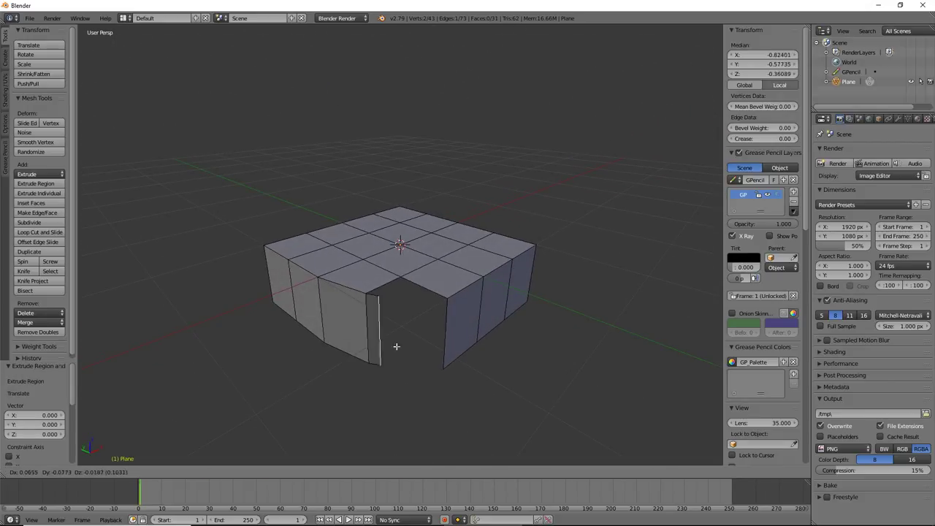
pyautogui.rightClick(423, 361)
# - In top ortho view, move the extruded edge onto the hole's corner and extrude a new edge from it
pyautogui.press('KP_7')
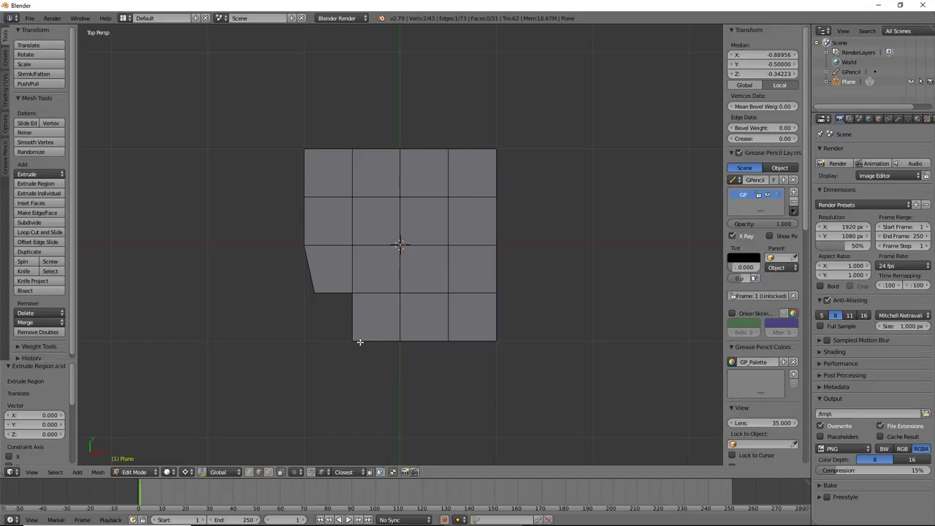
pyautogui.press('g')
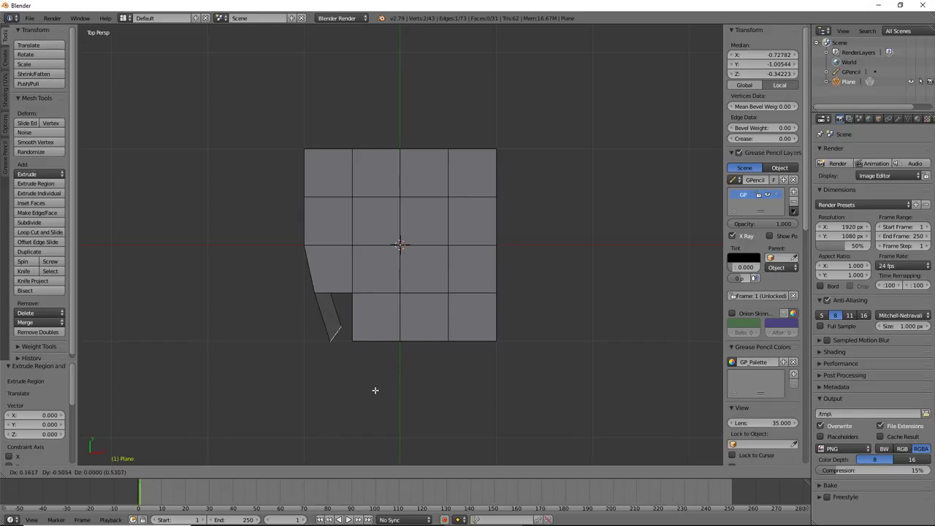
pyautogui.write('5')
pyautogui.click(339, 381)
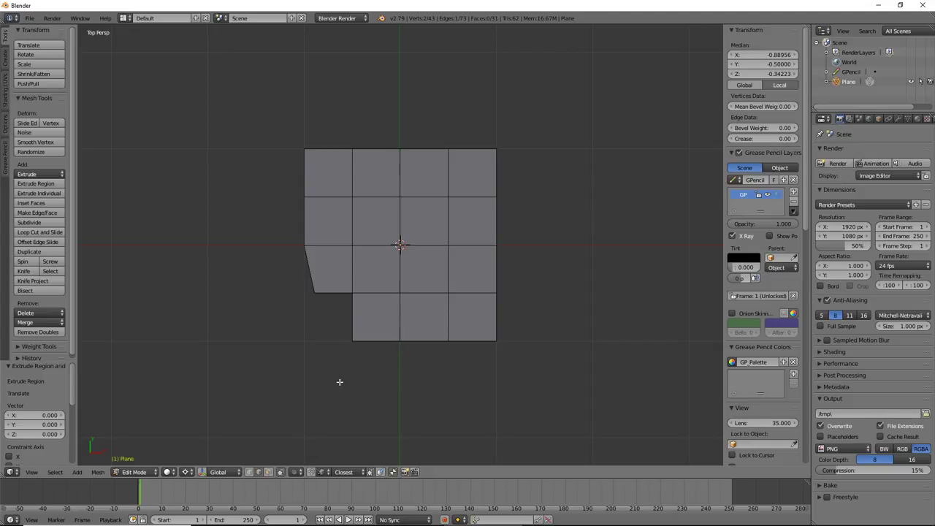
pyautogui.press('KP_5')
pyautogui.press('e')
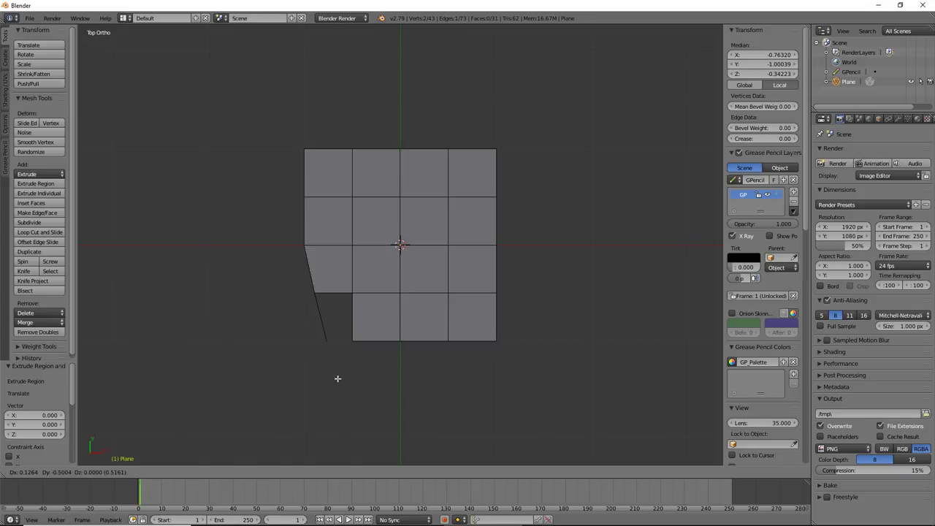
pyautogui.click(338, 378)
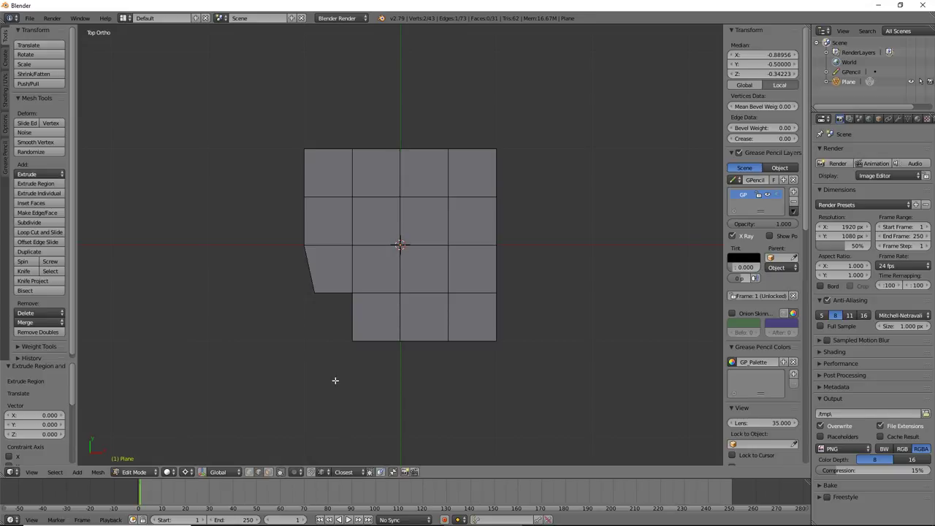
pyautogui.moveTo(336, 378); pyautogui.dragTo(366, 316, button='middle')
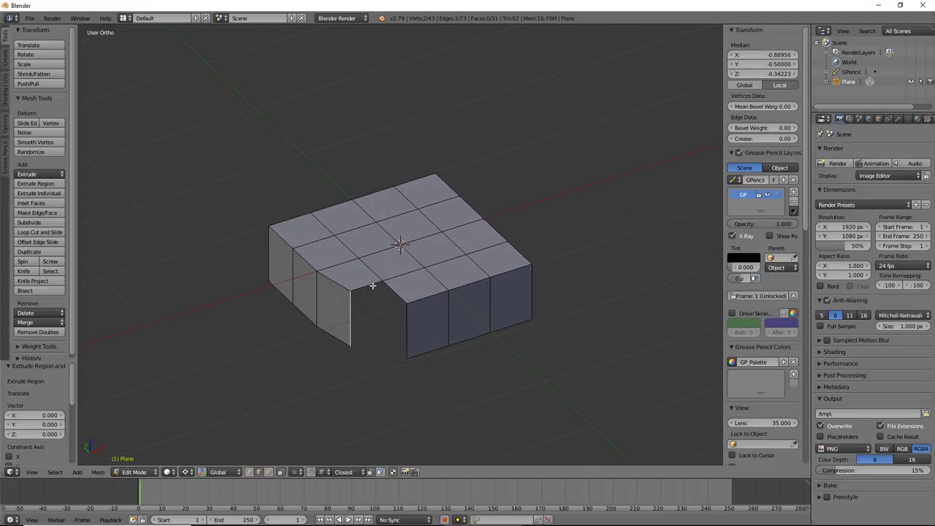
# - Fill a face between the two vertical edges, then undo it
pyautogui.keyDown('shift'); pyautogui.rightClick(407, 335); pyautogui.keyUp('shift')
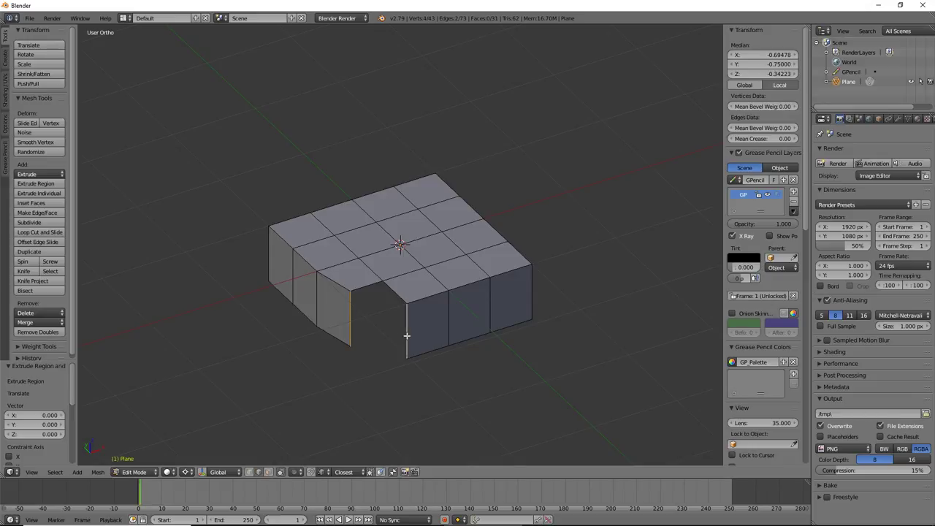
pyautogui.press('f')
pyautogui.hotkey('ctrl', 'z')
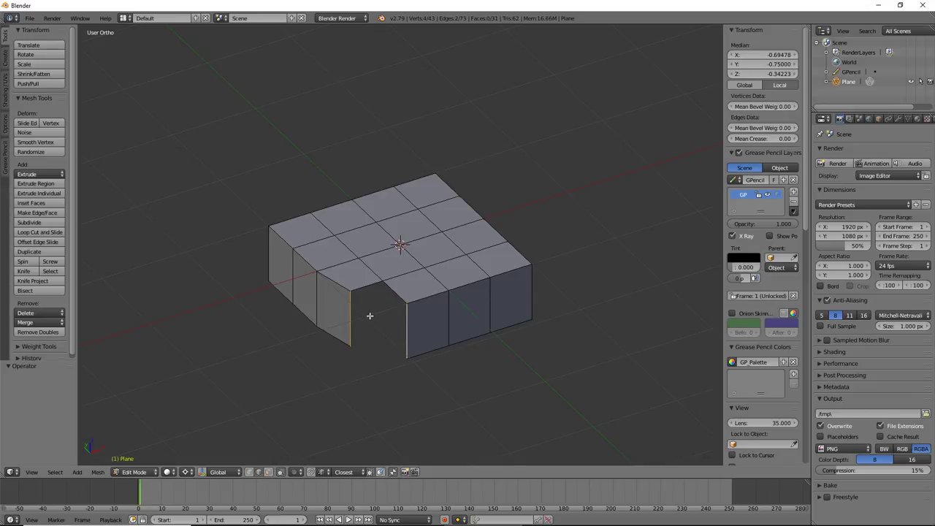
# - Add intersection vertices with W > TinyCAD VTX on the open side's top edge and bottom front edges
pyautogui.hotkey('ctrl', 'Tab')
pyautogui.hotkey('ctrl', 'Tab')
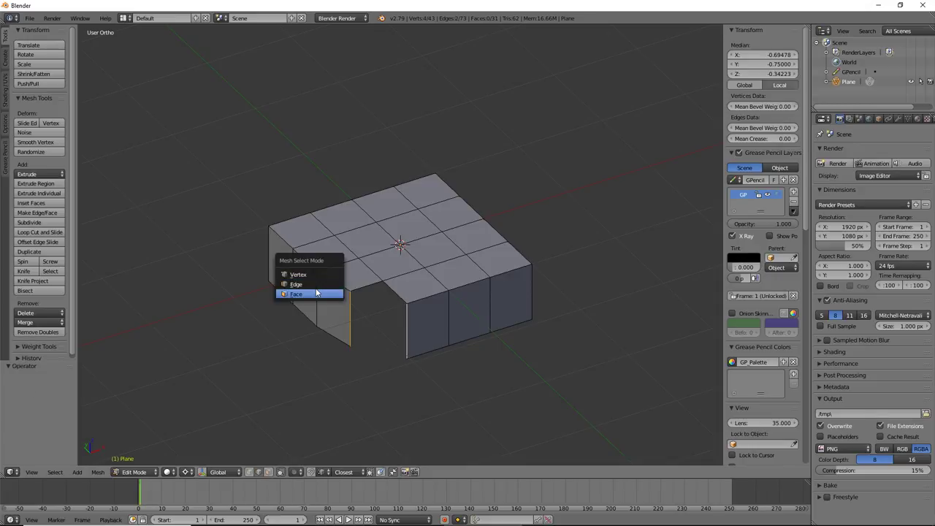
pyautogui.click(322, 293)
pyautogui.rightClick(329, 281)
pyautogui.hotkey('ctrl', 'Tab')
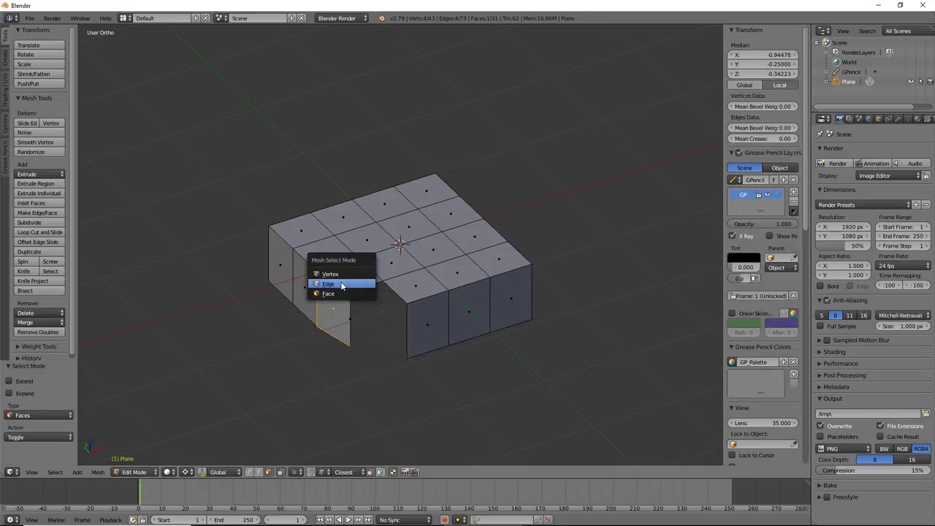
pyautogui.click(350, 283)
pyautogui.rightClick(340, 279)
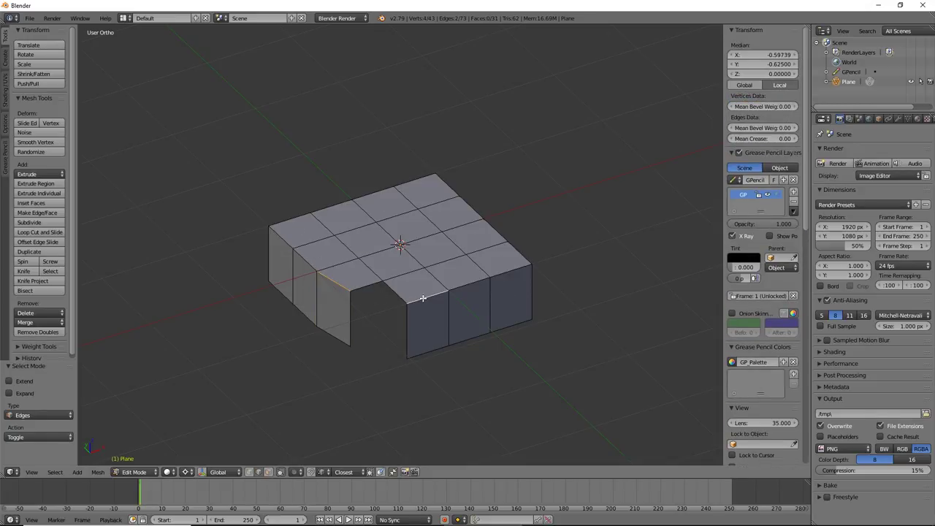
pyautogui.press('w')
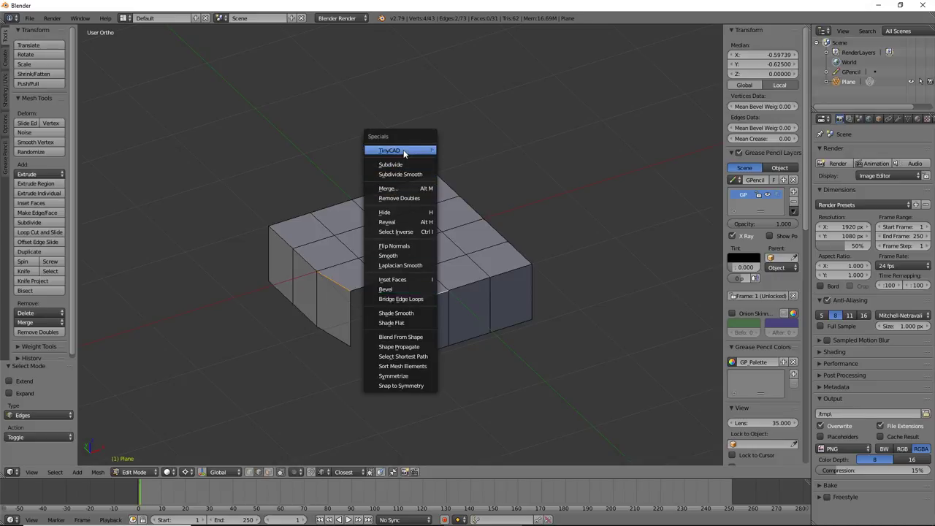
pyautogui.click(466, 150)
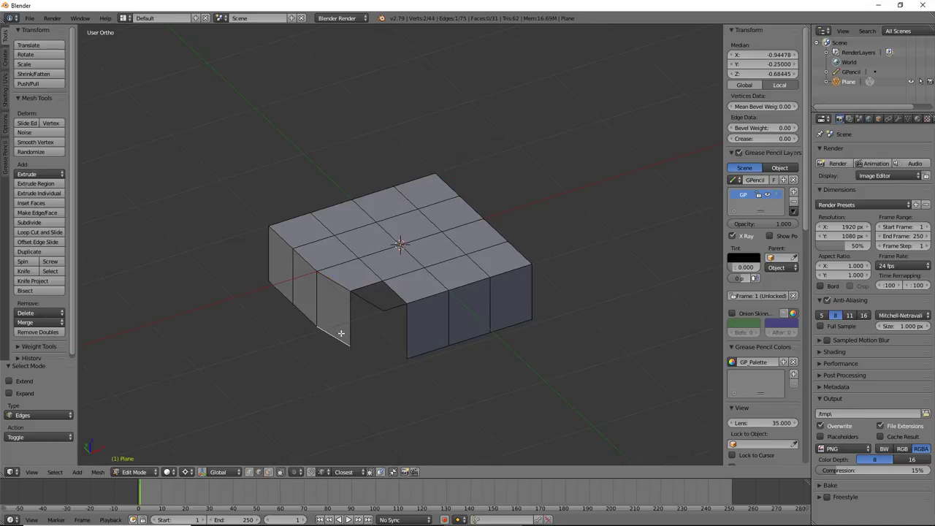
pyautogui.rightClick(411, 350)
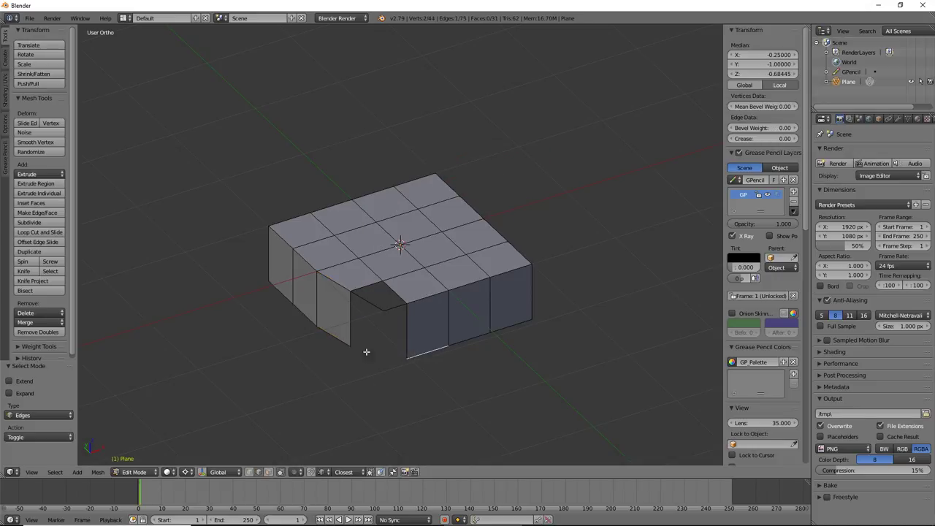
pyautogui.keyDown('shift'); pyautogui.rightClick(334, 334); pyautogui.keyUp('shift')
pyautogui.press('w')
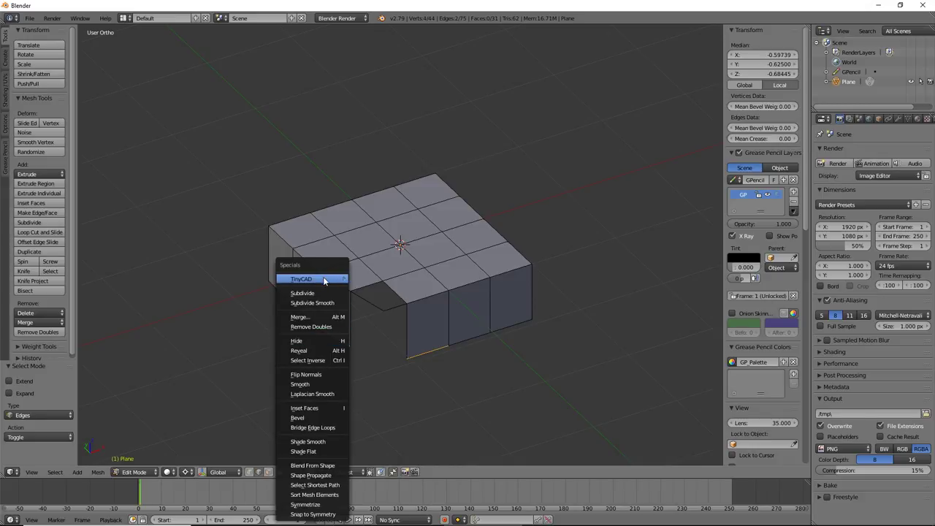
pyautogui.moveTo(313, 279)
pyautogui.click(377, 279)
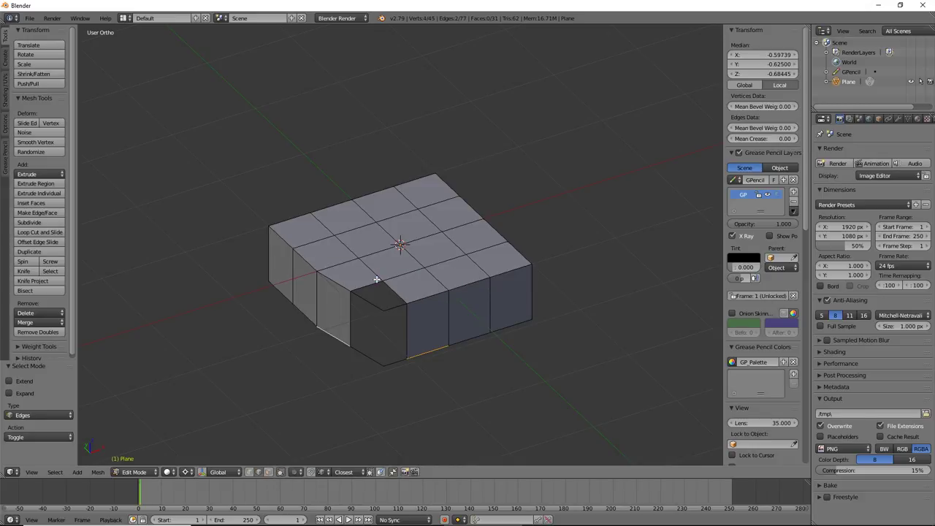
# - Fill a face across the front hole between its edge and the lower corner edge
pyautogui.hotkey('ctrl', 'Tab')
pyautogui.click(356, 378)
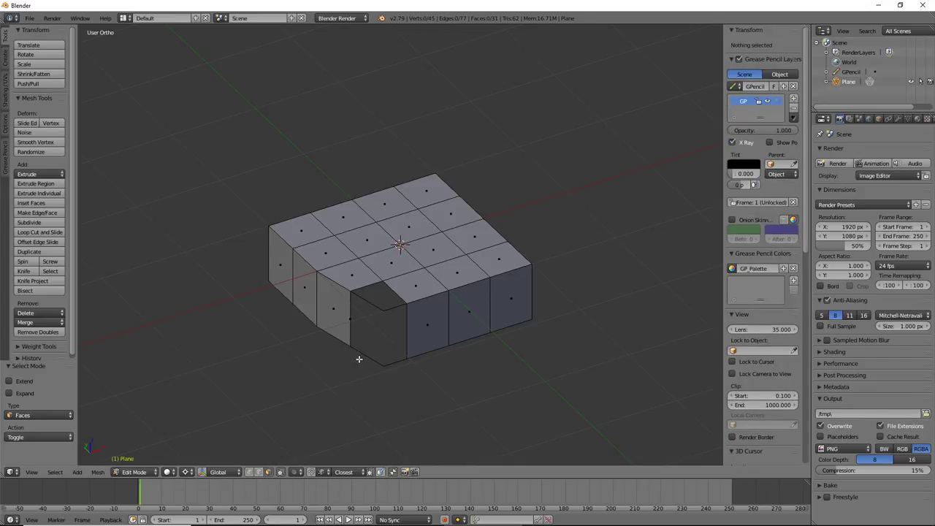
pyautogui.hotkey('ctrl', 'Tab')
pyautogui.click(358, 350)
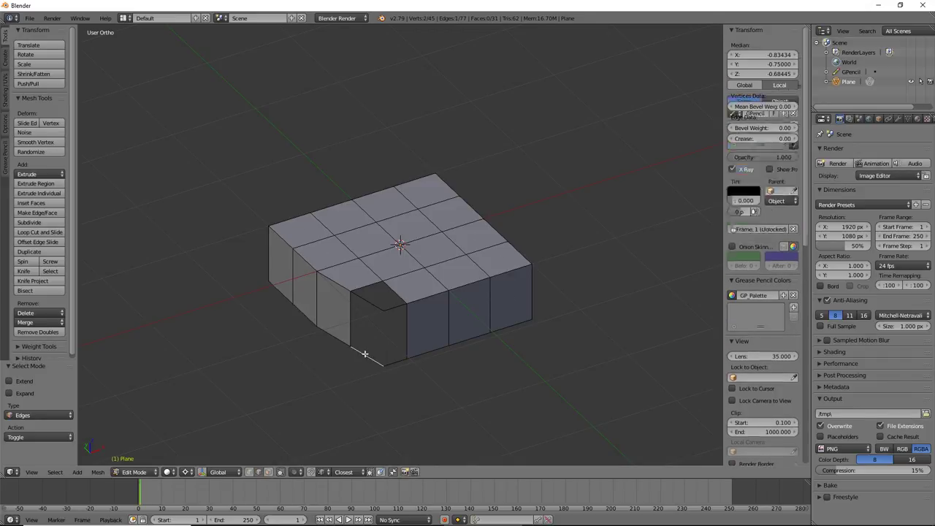
pyautogui.rightClick(367, 300)
pyautogui.keyDown('shift'); pyautogui.rightClick(359, 339); pyautogui.keyUp('shift')
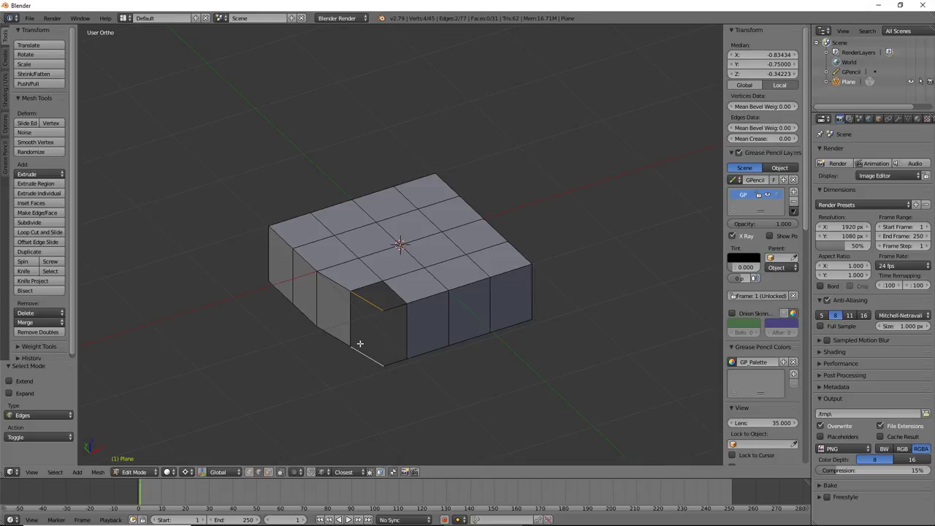
pyautogui.press('f')
# - Fill the remaining two holes with faces and return to object mode
pyautogui.rightClick(391, 356)
pyautogui.keyDown('shift'); pyautogui.rightClick(388, 309); pyautogui.keyUp('shift')
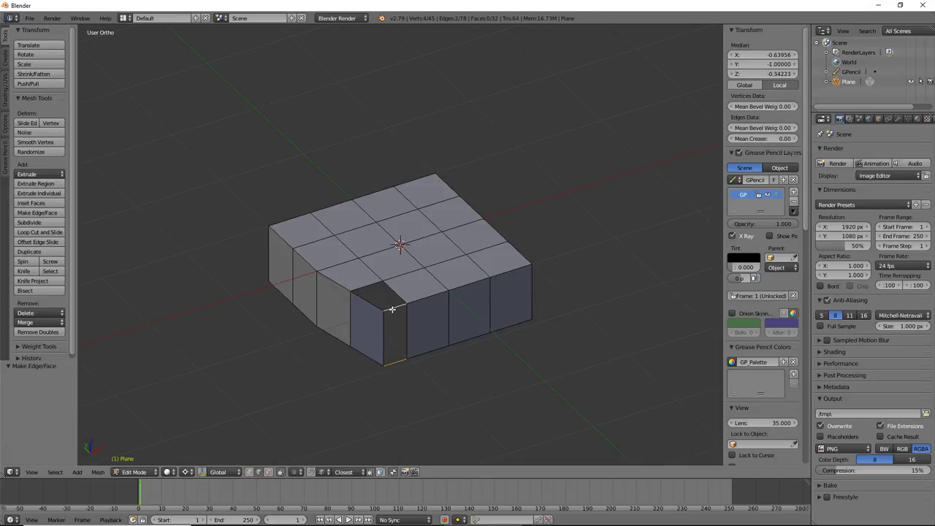
pyautogui.press('f')
pyautogui.rightClick(367, 284)
pyautogui.keyDown('shift'); pyautogui.rightClick(367, 284); pyautogui.keyUp('shift')
pyautogui.press('f')
pyautogui.moveTo(368, 285)
pyautogui.mouseDown(button='middle')
pyautogui.moveTo(327, 330)
pyautogui.moveTo(377, 321)
pyautogui.moveTo(386, 350)
pyautogui.moveTo(455, 246)
pyautogui.moveTo(431, 266)
pyautogui.mouseUp(button='middle')
pyautogui.press('Tab')
pyautogui.press('a')
pyautogui.press('a')
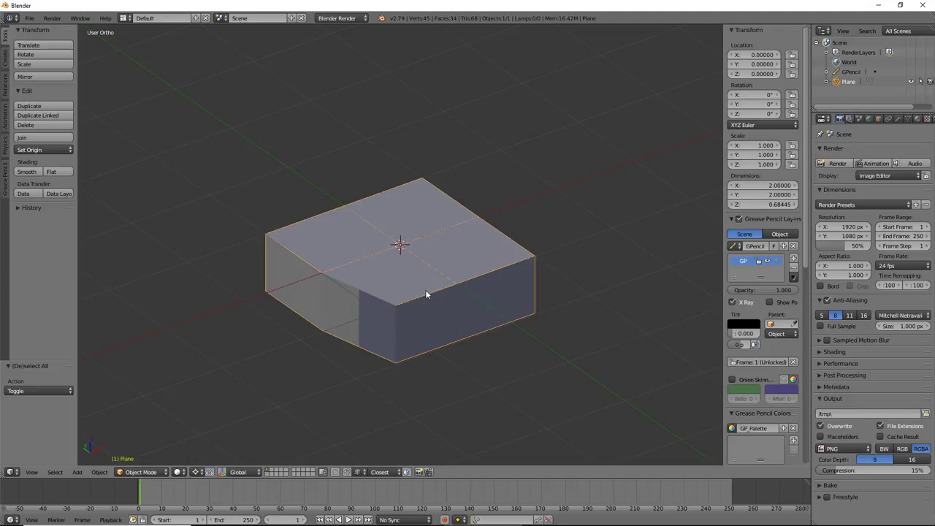
# - Select the whole mesh and recalculate its face normals with Ctrl+F
pyautogui.press('Tab')
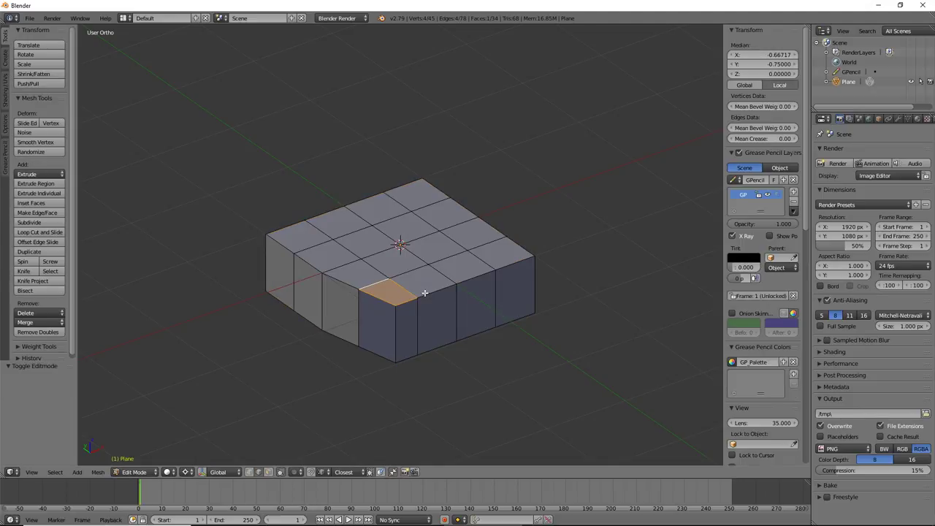
pyautogui.press('a')
pyautogui.press('a')
pyautogui.hotkey('ctrl', 'f')
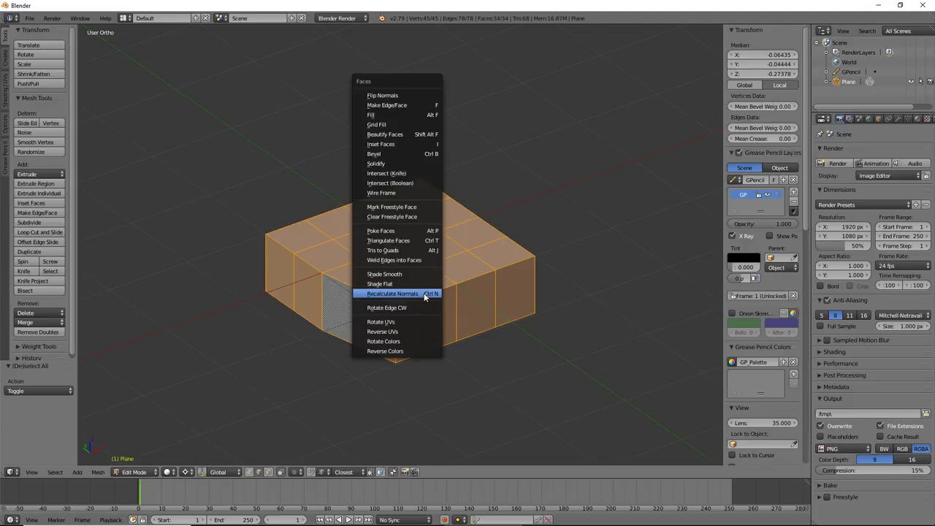
pyautogui.click(425, 293)
pyautogui.press('Tab')
pyautogui.moveTo(424, 293)
pyautogui.mouseDown(button='middle')
pyautogui.moveTo(371, 348)
pyautogui.moveTo(417, 318)
pyautogui.moveTo(455, 271)
pyautogui.moveTo(480, 280)
pyautogui.moveTo(417, 359)
pyautogui.moveTo(339, 344)
pyautogui.moveTo(393, 301)
pyautogui.moveTo(404, 309)
pyautogui.moveTo(280, 317)
pyautogui.moveTo(373, 306)
pyautogui.moveTo(354, 349)
pyautogui.mouseUp(button='middle')
# - Back in edit mode, extrude in place, switch to top view and vertex select mode
pyautogui.press('Tab')
pyautogui.press('e')
pyautogui.click(356, 291)
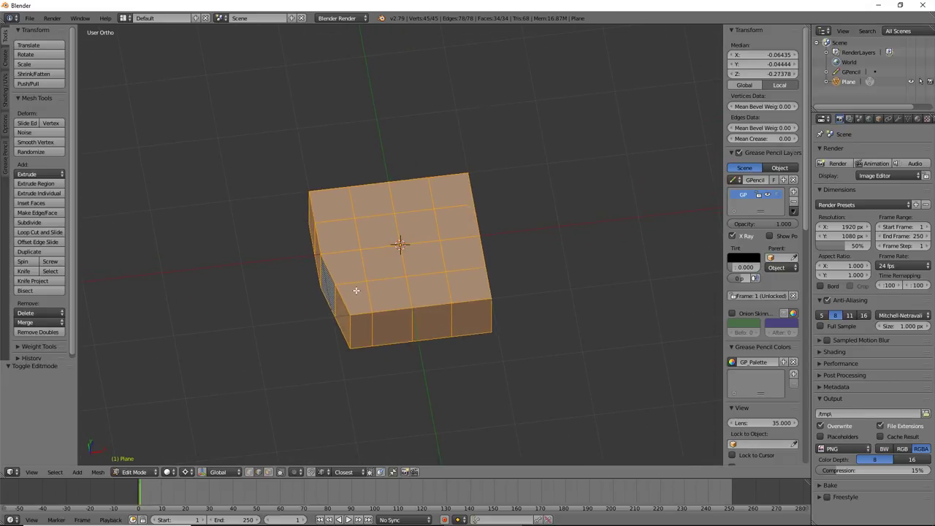
pyautogui.press('KP_7')
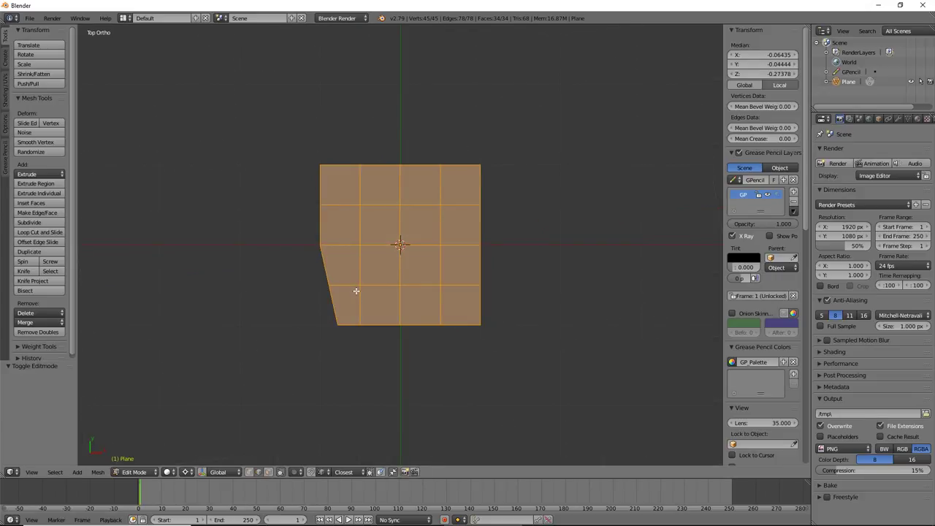
pyautogui.press('a')
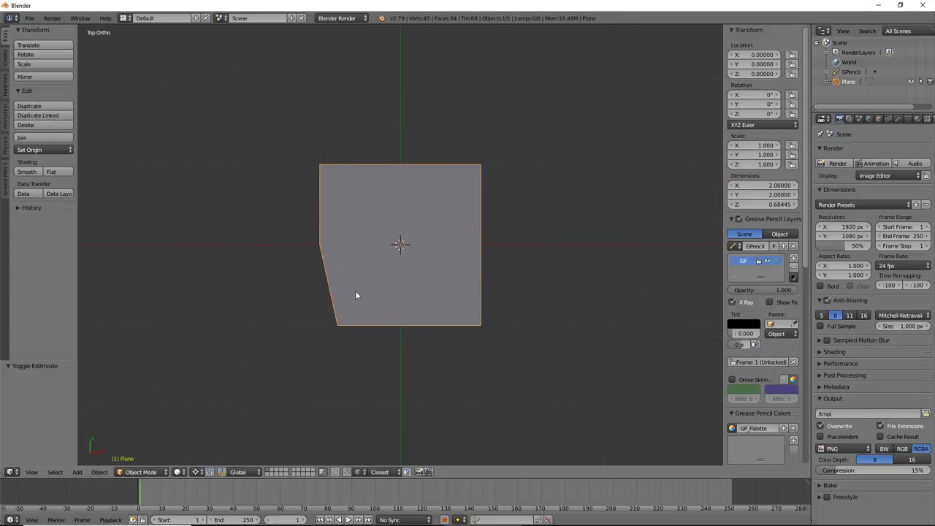
pyautogui.press('a')
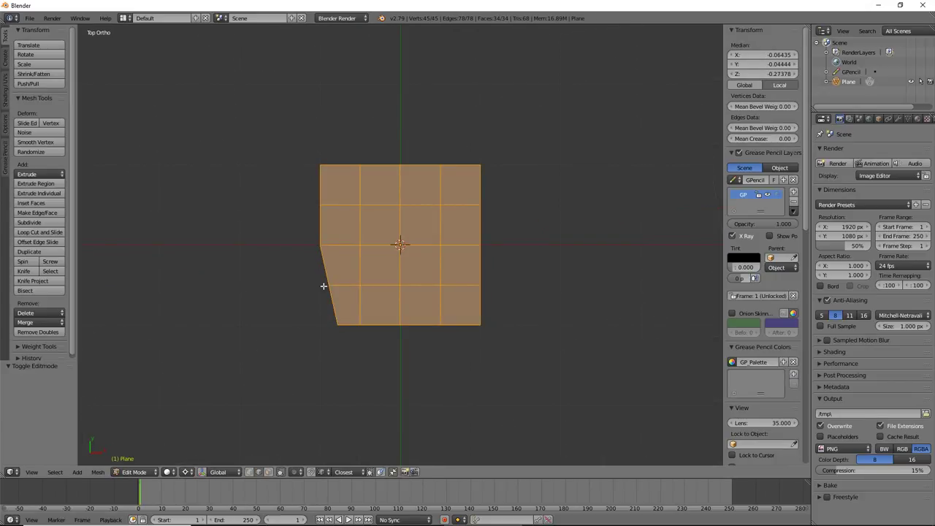
pyautogui.hotkey('ctrl', 'Tab')
pyautogui.click(312, 277)
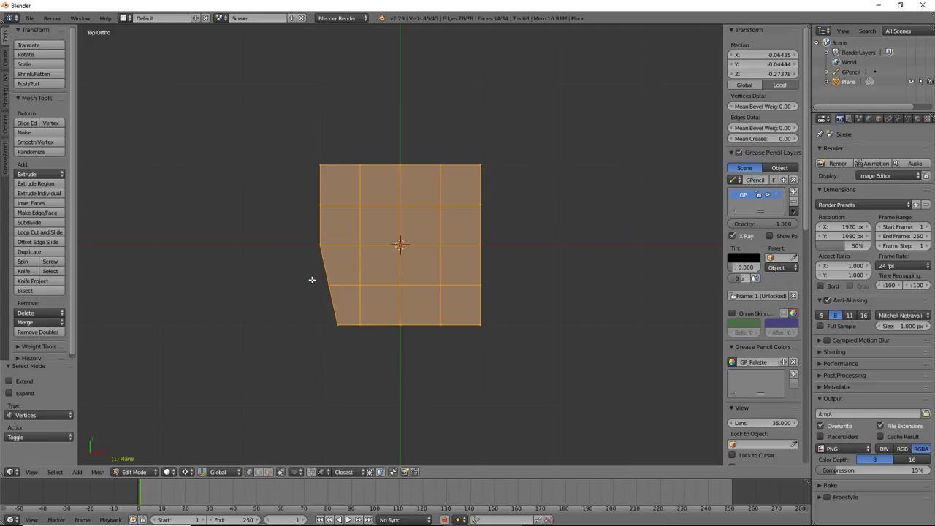
pyautogui.hotkey('ctrl', 'Tab')
pyautogui.click(312, 285)
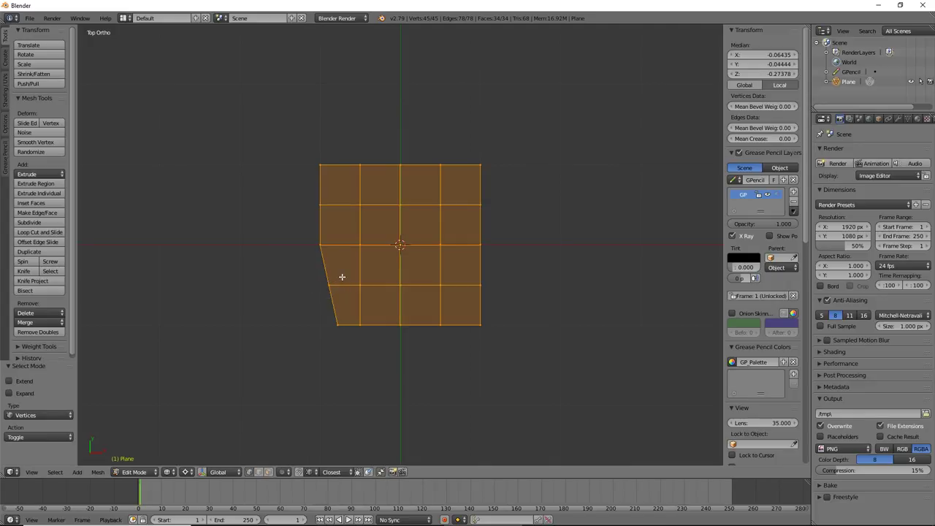
# - Slide and move the slanted side's vertex along X to realign it
pyautogui.press('a')
pyautogui.click(338, 278)
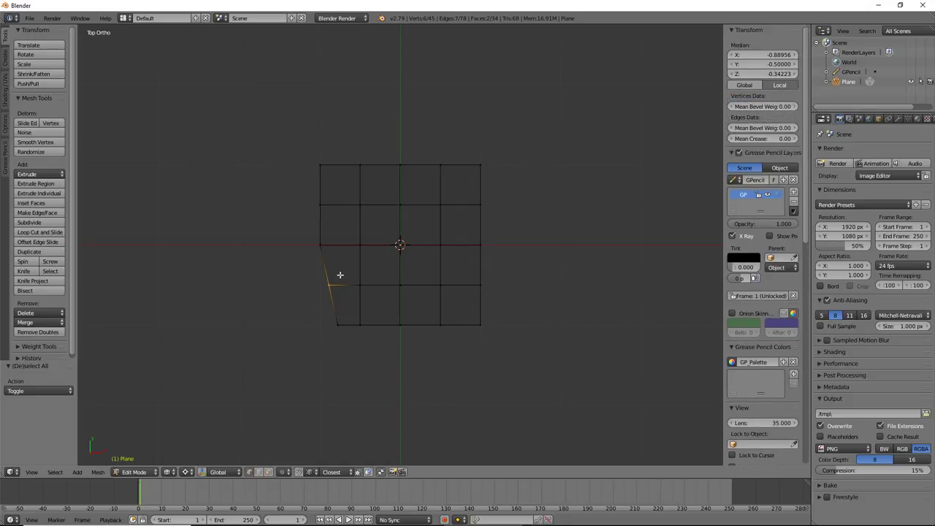
pyautogui.hotkey('shift', 'v')
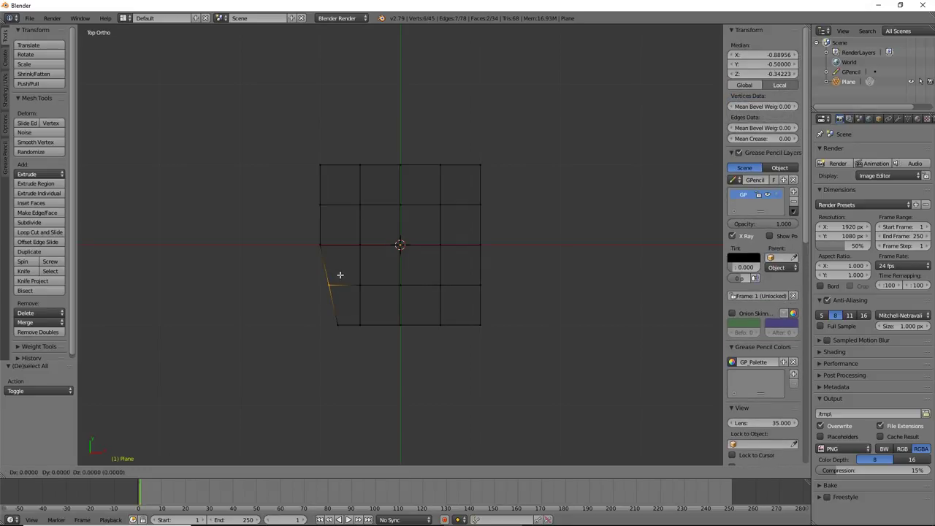
pyautogui.click(298, 282)
pyautogui.rightClick(328, 285)
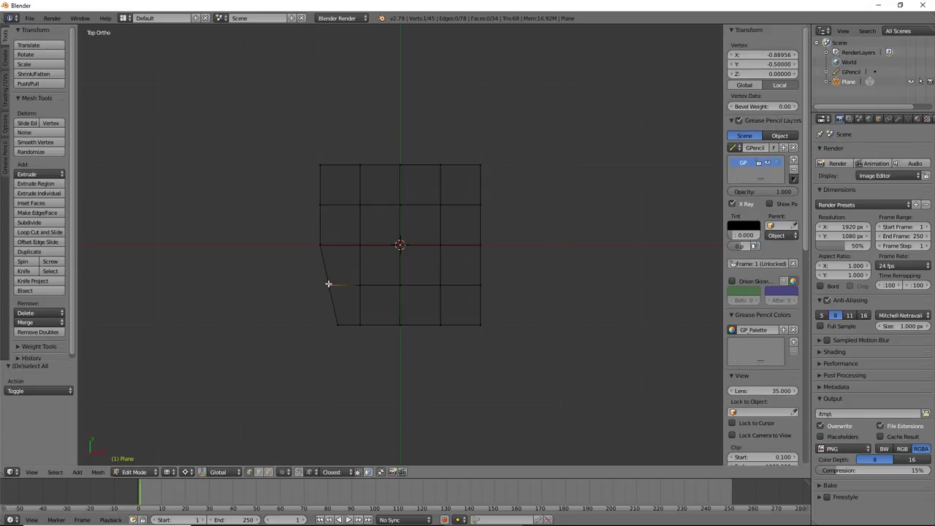
pyautogui.moveTo(317, 284)
pyautogui.mouseDown()
pyautogui.moveTo(363, 290)
pyautogui.moveTo(338, 279)
pyautogui.mouseUp()
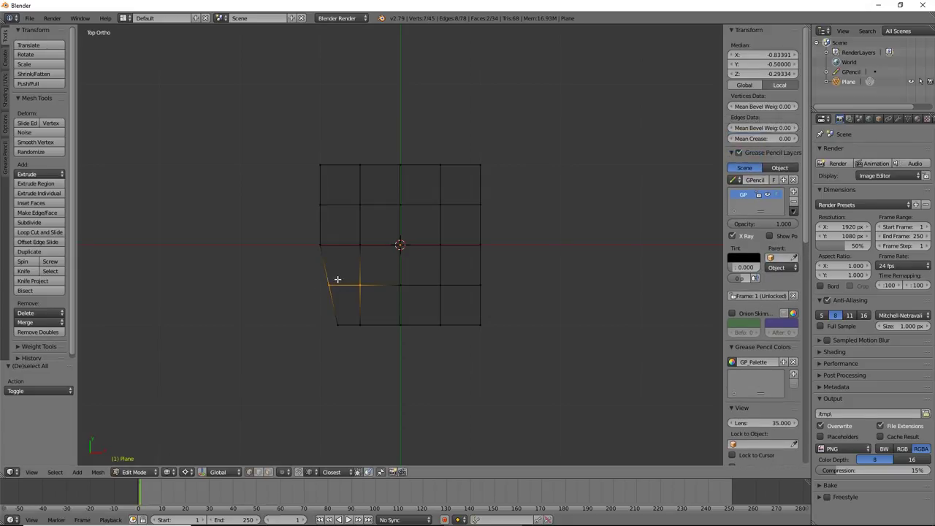
pyautogui.press('ctrl+KP_Add')
pyautogui.hotkey('shift', 'v')
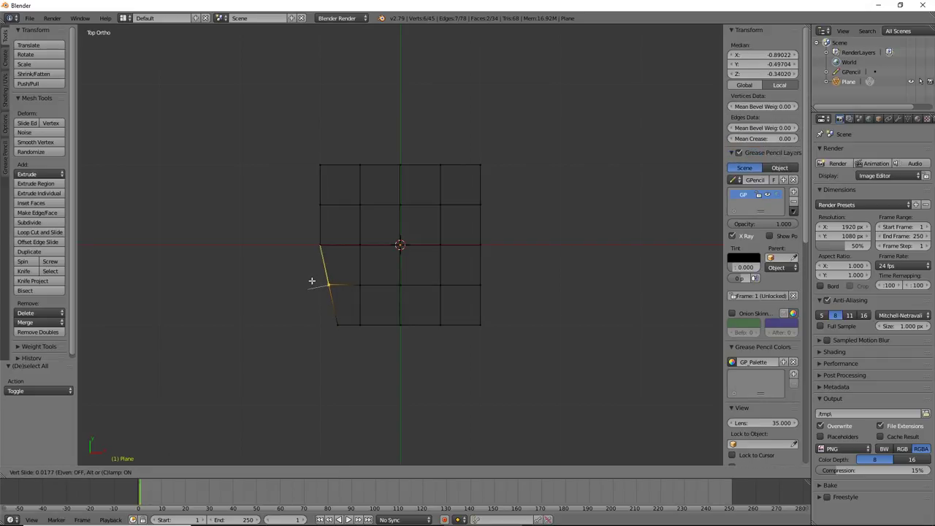
pyautogui.click(296, 284)
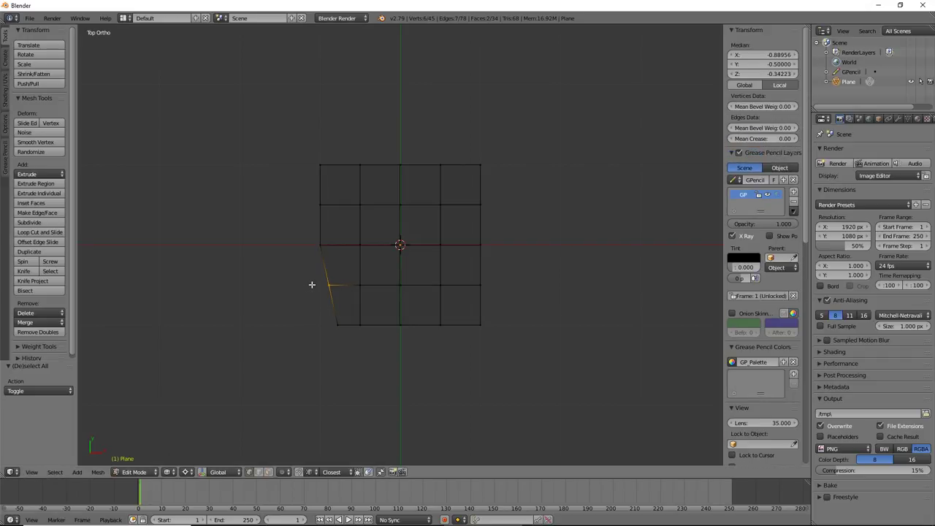
pyautogui.press('g')
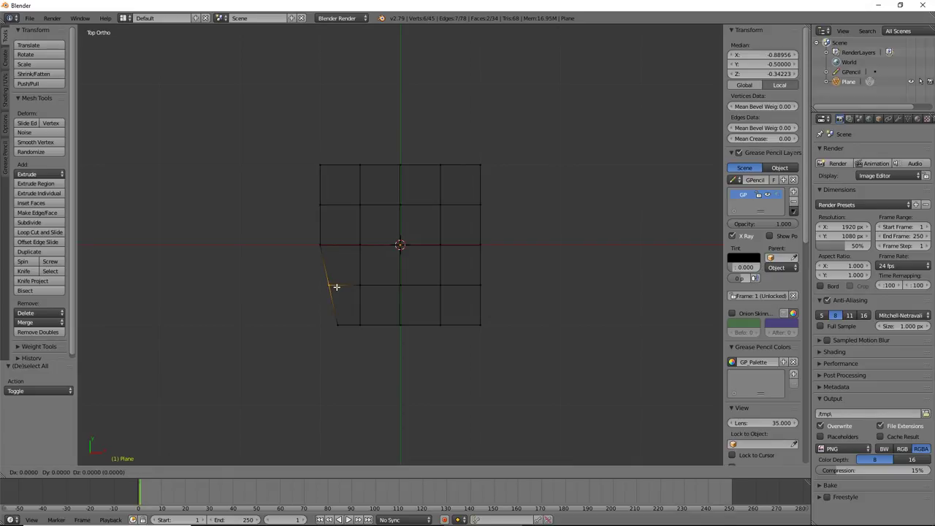
pyautogui.press('x')
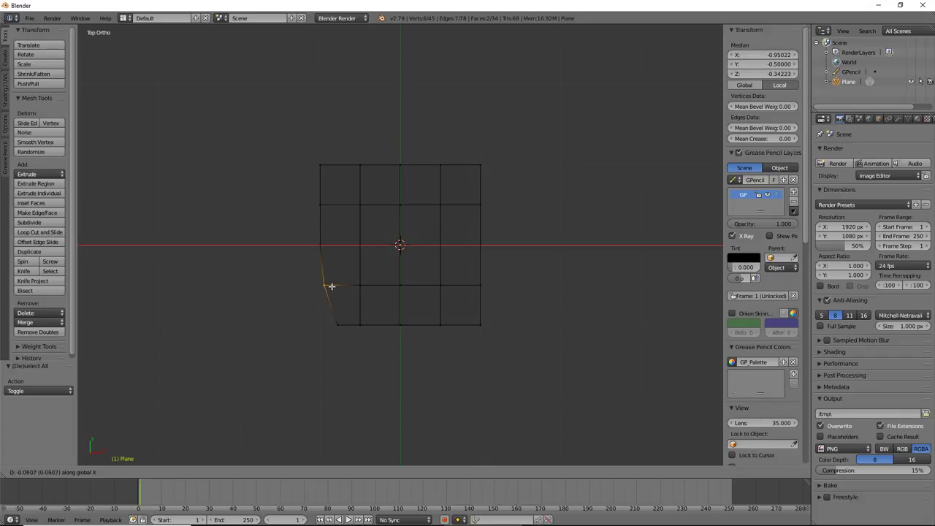
pyautogui.click(337, 286)
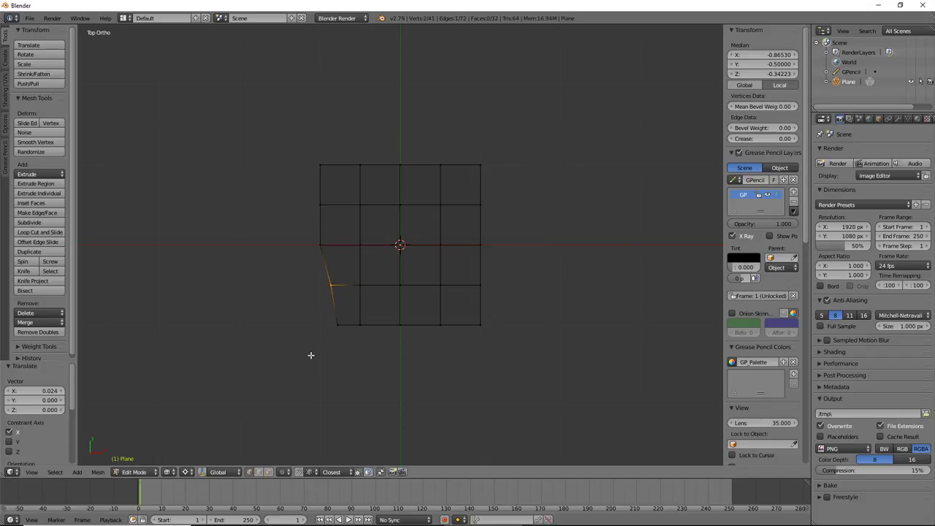
pyautogui.rightClick(338, 287)
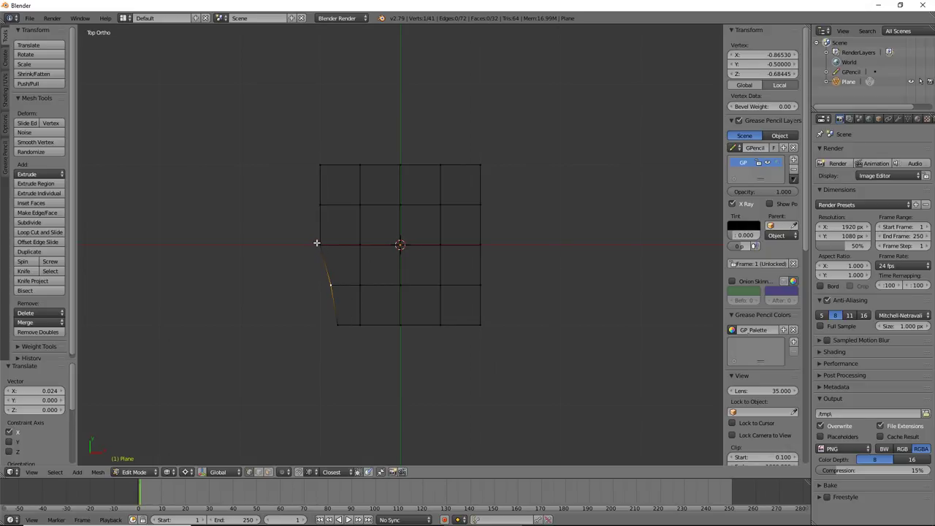
# - Knife-cut from the left-edge vertex across the slanted edge and confirm
pyautogui.press('k')
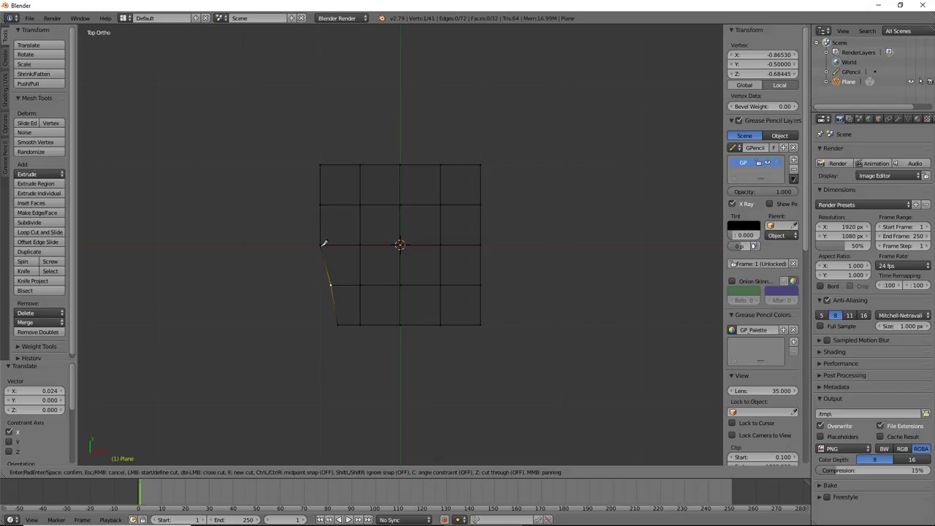
pyautogui.click(322, 245)
pyautogui.click(348, 323)
pyautogui.press('Return')
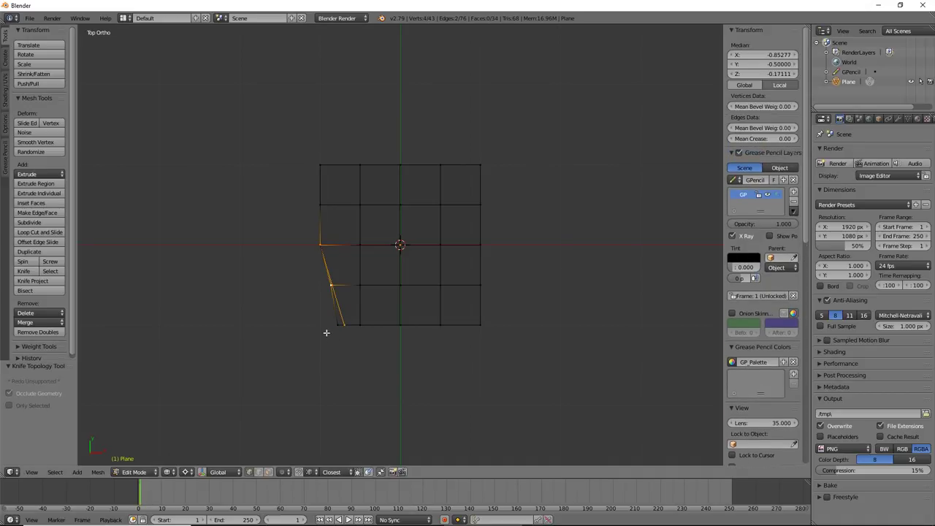
pyautogui.moveTo(328, 330)
pyautogui.mouseDown(button='middle')
pyautogui.moveTo(323, 307)
pyautogui.moveTo(346, 261)
pyautogui.moveTo(318, 320)
pyautogui.moveTo(343, 322)
pyautogui.mouseUp(button='middle')
# - In vertex mode, move a stray knife-cut vertex onto its neighbour to merge it
pyautogui.hotkey('ctrl', 'Tab')
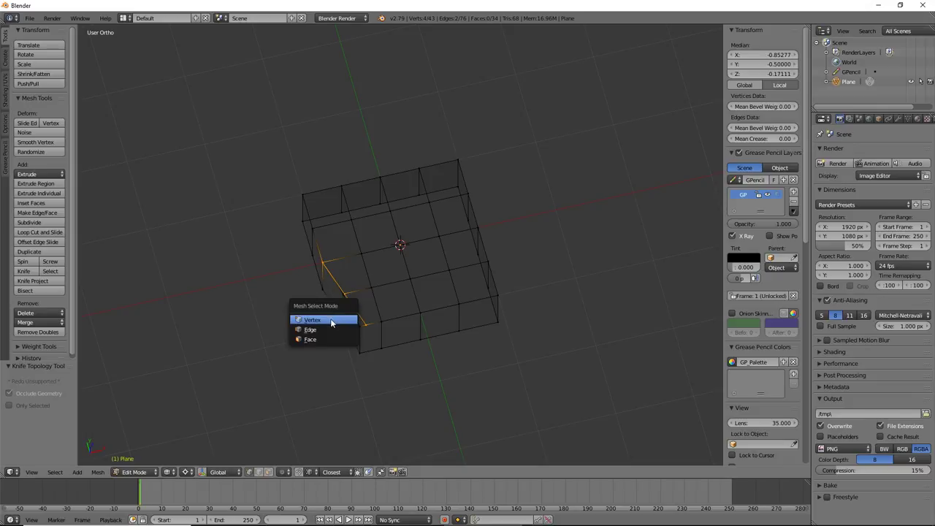
pyautogui.click(340, 317)
pyautogui.rightClick(360, 325)
pyautogui.press('g')
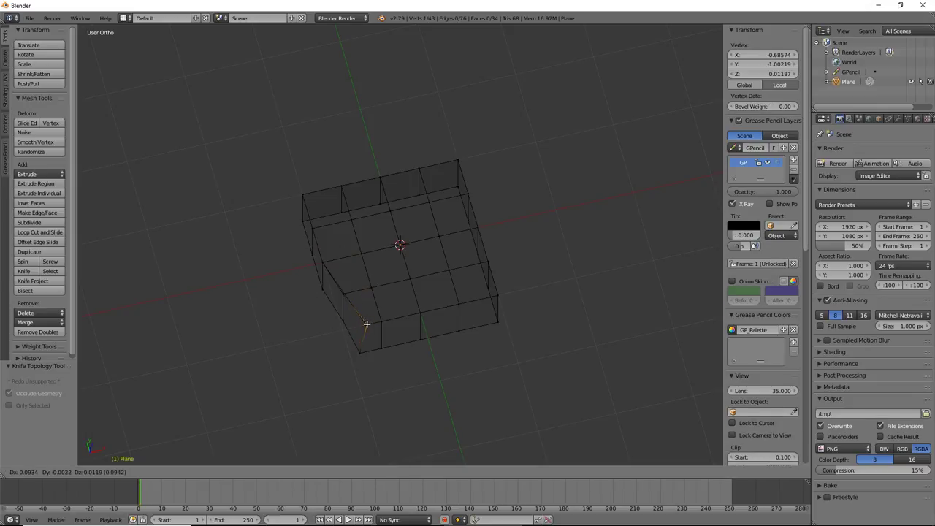
pyautogui.click(351, 316)
pyautogui.press('g')
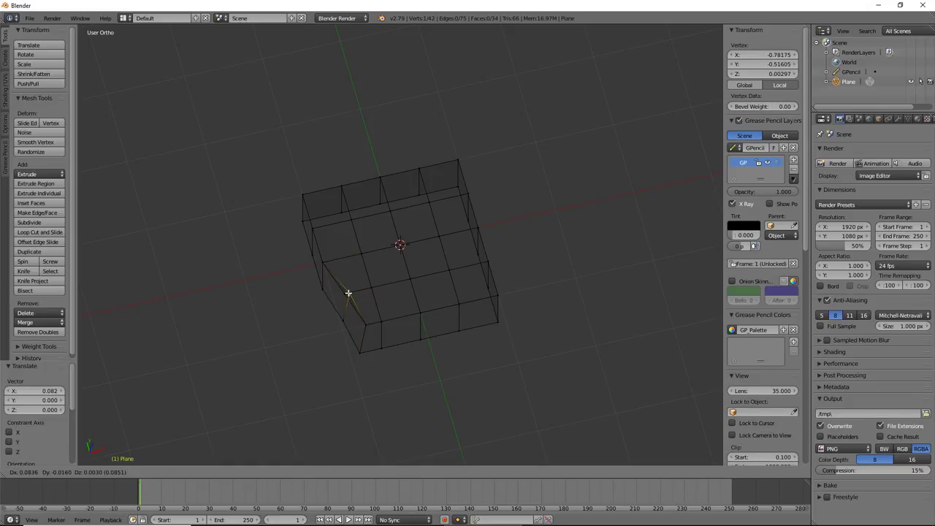
pyautogui.click(344, 292)
pyautogui.moveTo(329, 348)
pyautogui.mouseDown(button='middle')
pyautogui.moveTo(311, 307)
pyautogui.moveTo(307, 367)
pyautogui.mouseUp(button='middle')
pyautogui.press('KP_7')
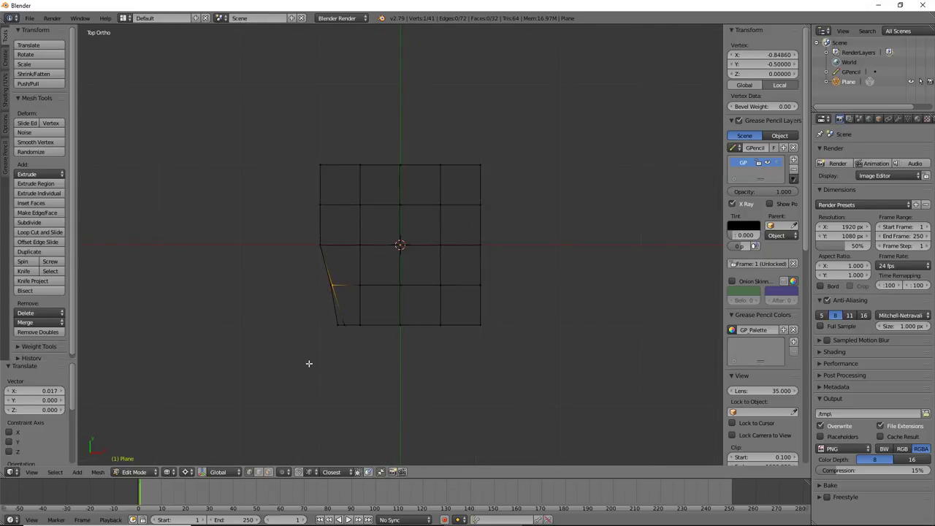
# - Shift the bottom-left corner vertex along X and nudge the mid-left-side vertex
pyautogui.rightClick(338, 324)
pyautogui.press('g')
pyautogui.press('x')
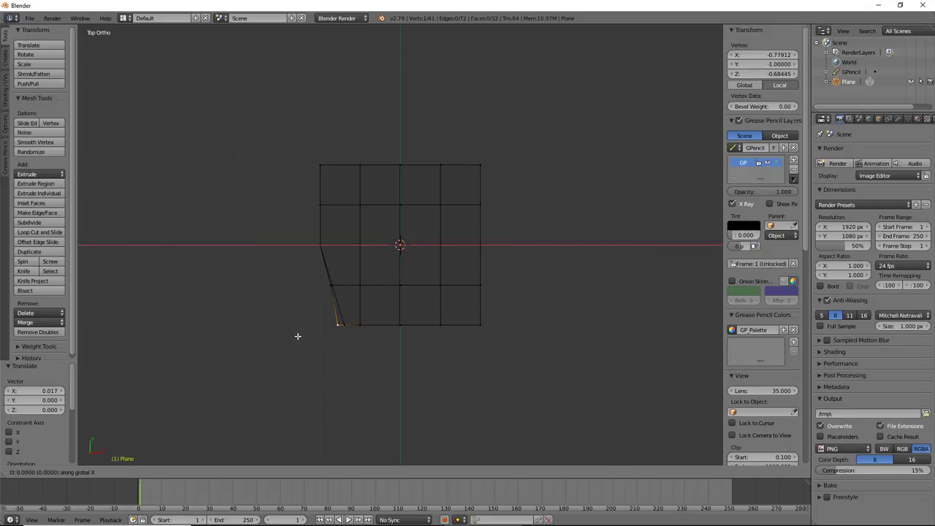
pyautogui.click(341, 326)
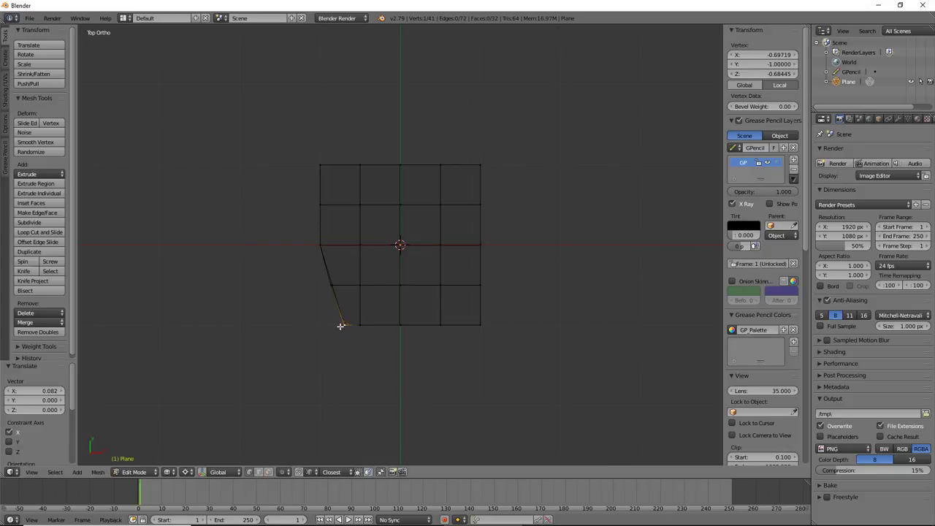
pyautogui.rightClick(330, 287)
pyautogui.press('g')
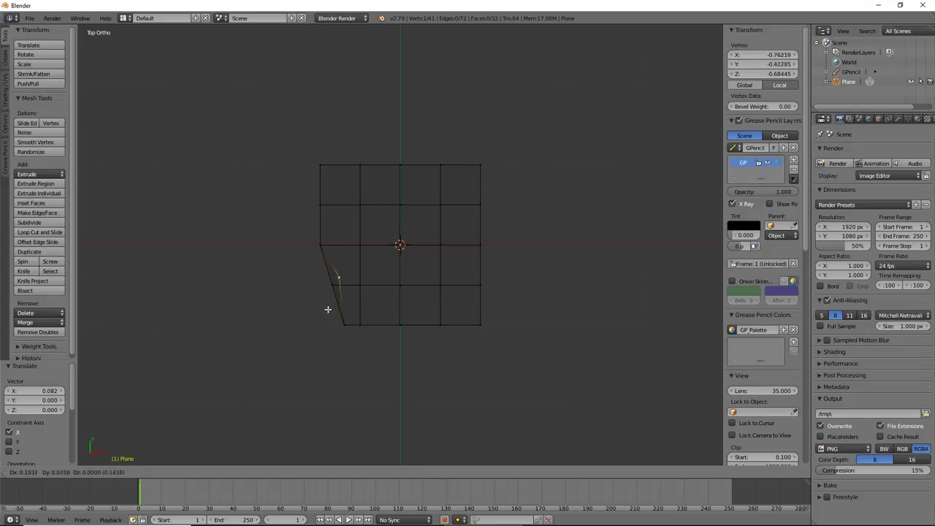
pyautogui.click(332, 291)
pyautogui.moveTo(332, 291)
pyautogui.mouseDown(button='middle')
pyautogui.moveTo(377, 234)
pyautogui.moveTo(385, 267)
pyautogui.moveTo(348, 334)
pyautogui.moveTo(304, 371)
pyautogui.moveTo(347, 324)
pyautogui.mouseUp(button='middle')
# - Extrude a vertex along Z, adjust it, then return to object mode from top view
pyautogui.press('e')
pyautogui.press('z')
pyautogui.click(391, 283)
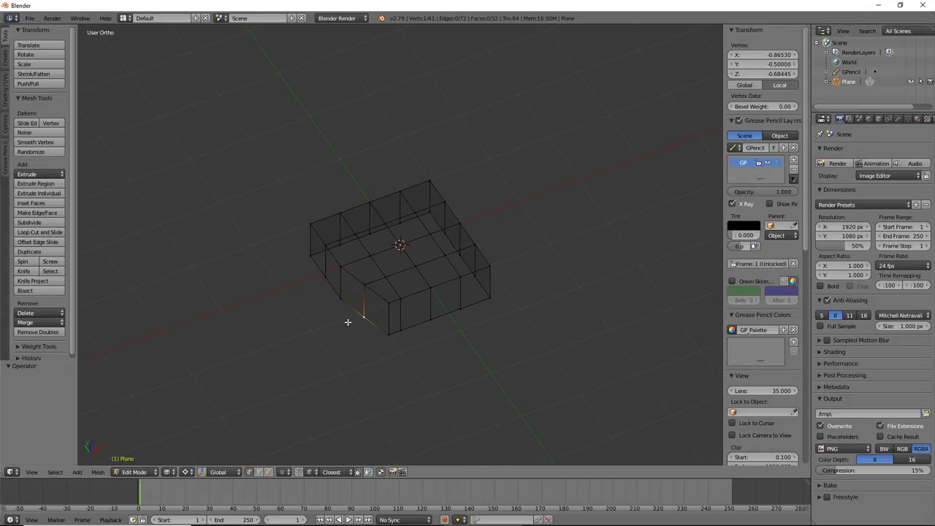
pyautogui.press('g')
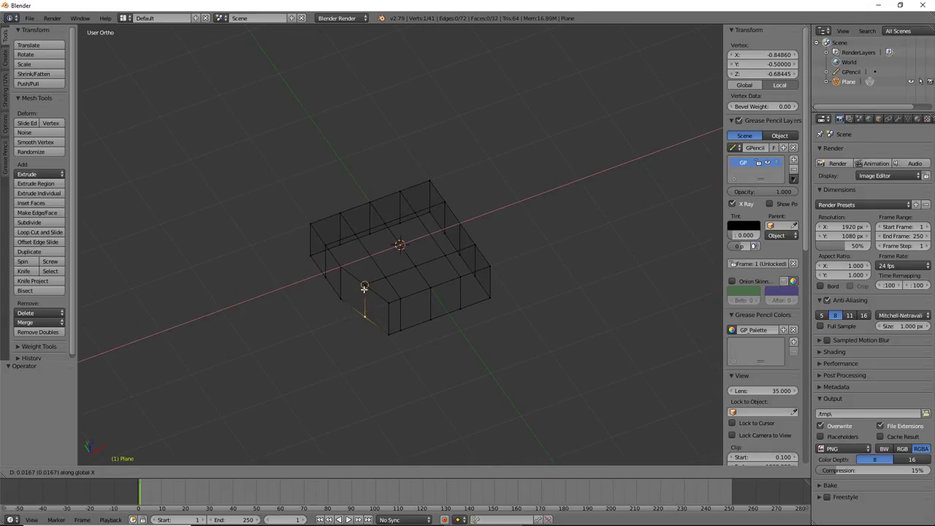
pyautogui.click(364, 310)
pyautogui.moveTo(364, 310); pyautogui.dragTo(333, 370, button='middle')
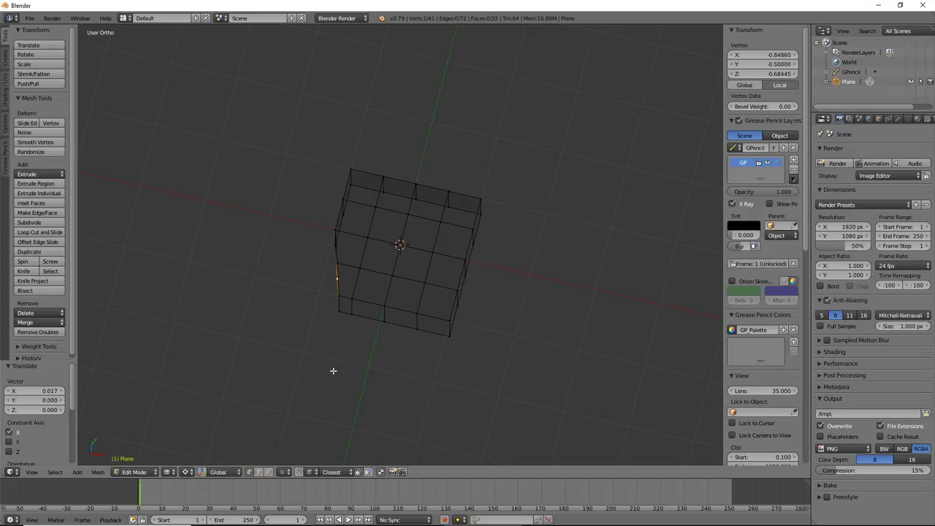
pyautogui.press('KP_7')
pyautogui.press('Tab')
# - Return to mesh editing, switch the box to solid shading, and orbit to look down on its top
pyautogui.moveTo(334, 365); pyautogui.dragTo(368, 295, button='middle')
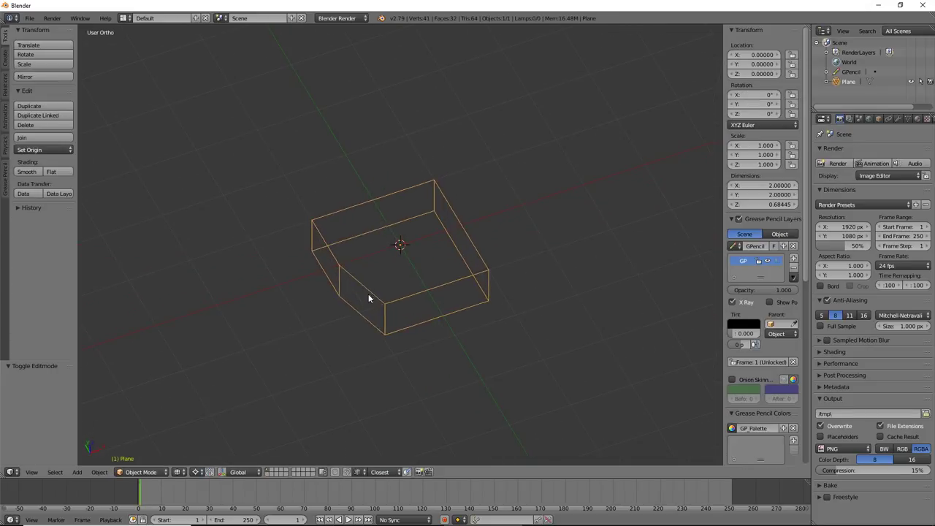
pyautogui.press('Tab')
pyautogui.press('z')
pyautogui.moveTo(372, 332)
pyautogui.mouseDown(button='middle')
pyautogui.moveTo(328, 404)
pyautogui.moveTo(385, 302)
pyautogui.moveTo(434, 261)
pyautogui.moveTo(463, 150)
pyautogui.moveTo(413, 211)
pyautogui.moveTo(367, 328)
pyautogui.moveTo(361, 314)
pyautogui.moveTo(409, 236)
pyautogui.moveTo(400, 241)
pyautogui.moveTo(434, 171)
pyautogui.moveTo(333, 328)
pyautogui.moveTo(329, 383)
pyautogui.moveTo(358, 411)
pyautogui.moveTo(332, 392)
pyautogui.moveTo(396, 311)
pyautogui.moveTo(387, 280)
pyautogui.mouseUp(button='middle')
pyautogui.scroll(3, 394, 313)
pyautogui.scroll(-3, 378, 326)
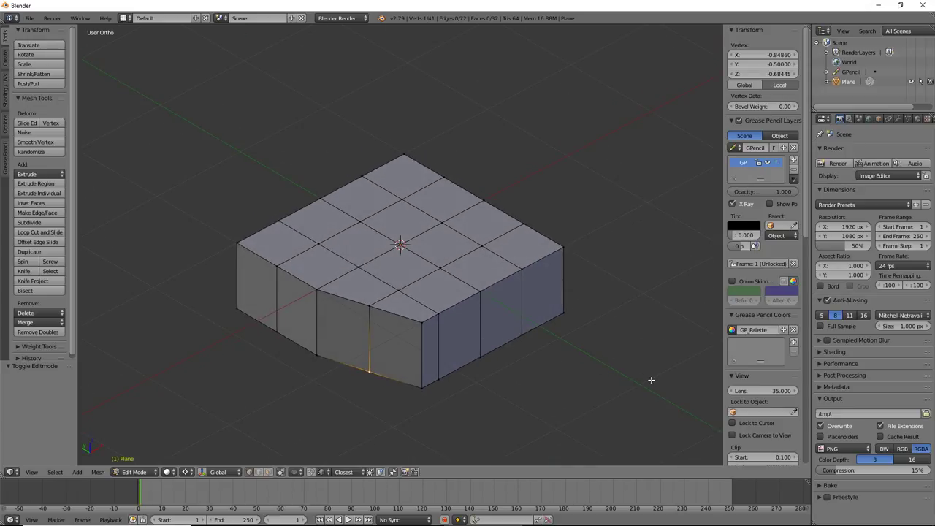
pyautogui.moveTo(462, 311)
pyautogui.mouseDown(button='middle')
pyautogui.moveTo(445, 290)
pyautogui.moveTo(453, 294)
pyautogui.mouseUp(button='middle')
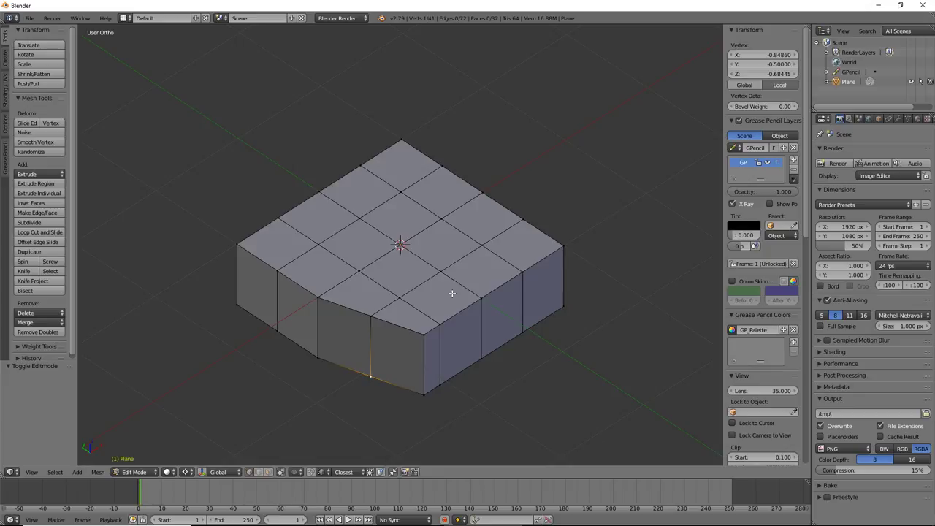
pyautogui.moveTo(502, 247); pyautogui.dragTo(434, 268, button='middle')
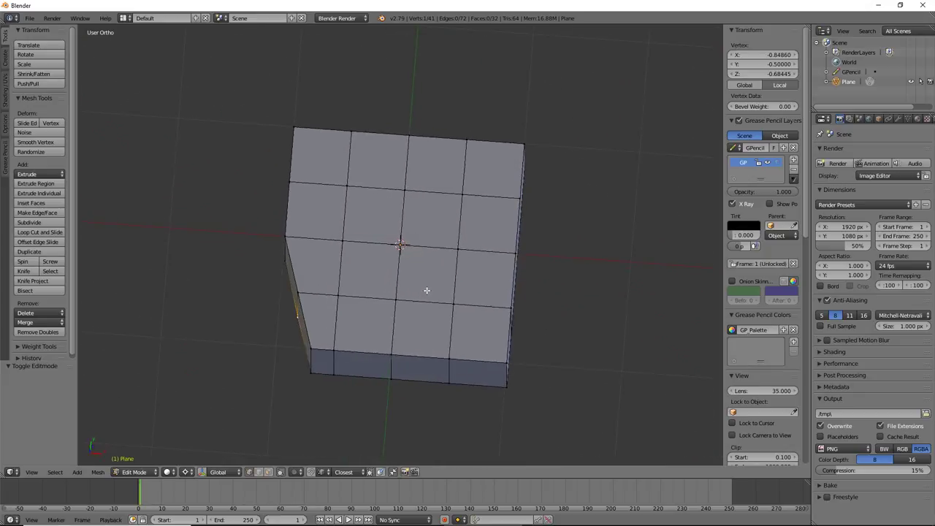
# - In face select mode, delete two adjacent top faces beside the centre to open a two-cell hole
pyautogui.hotkey('ctrl', 'Tab')
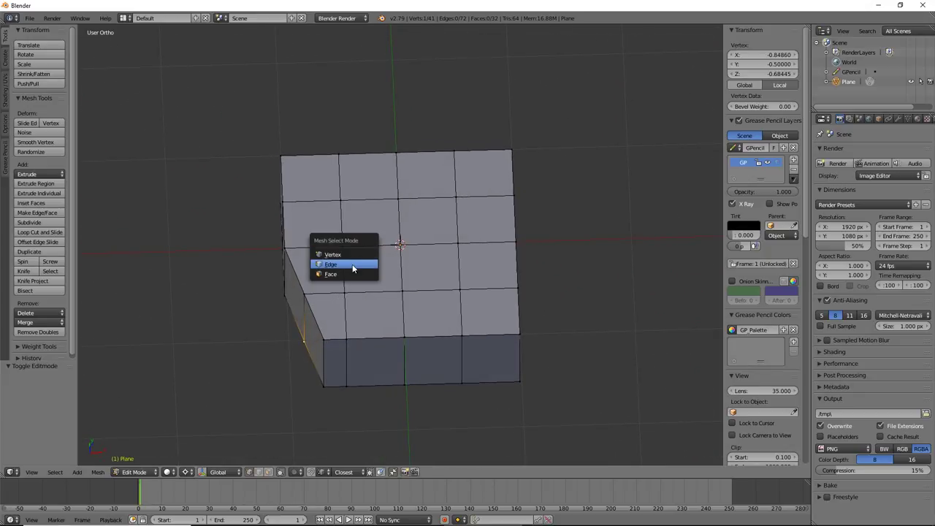
pyautogui.click(352, 271)
pyautogui.rightClick(362, 260)
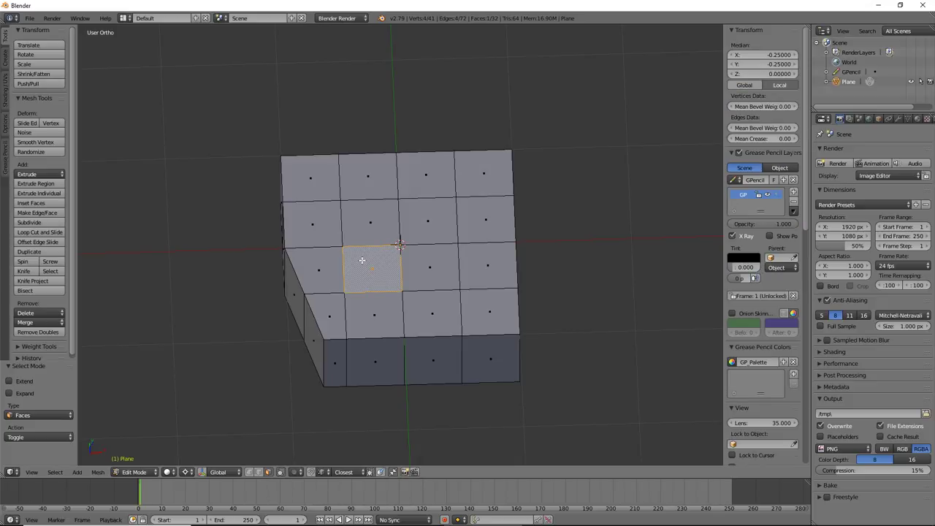
pyautogui.press('x')
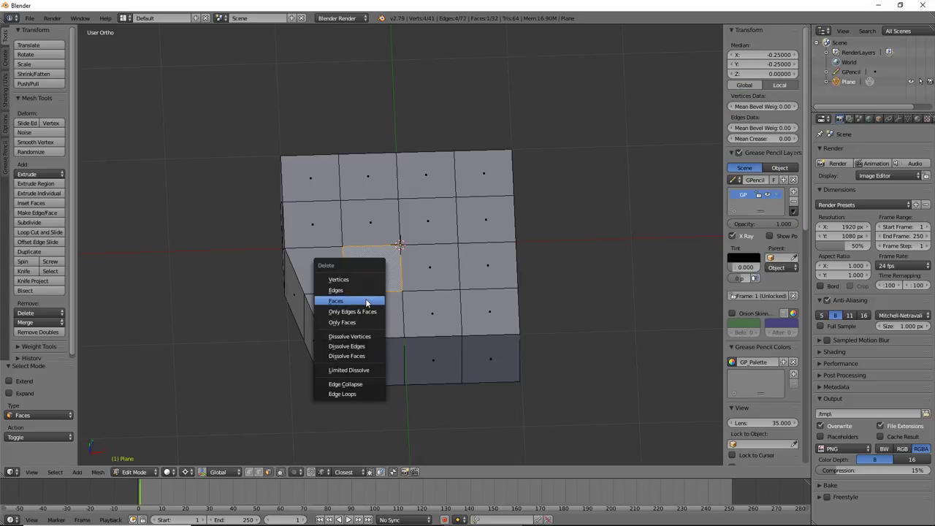
pyautogui.click(367, 301)
pyautogui.rightClick(309, 266)
pyautogui.rightClick(361, 314)
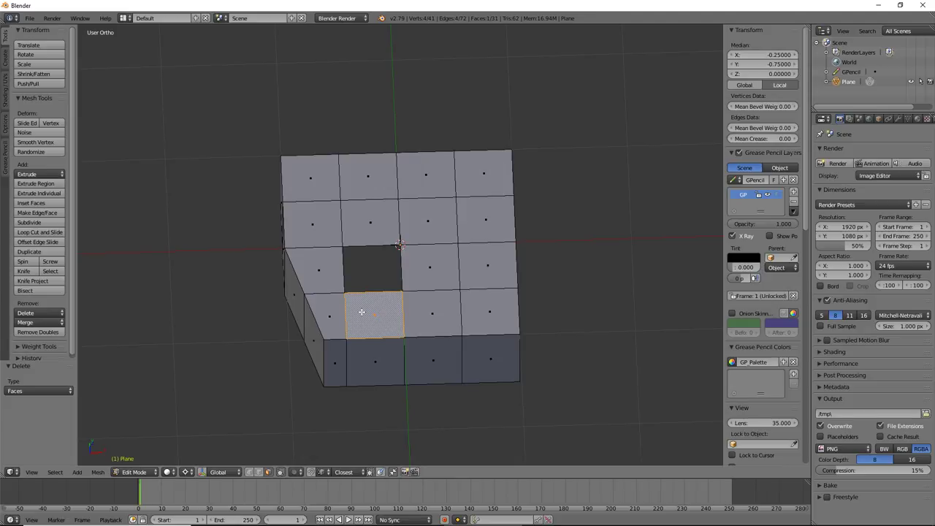
pyautogui.press('x')
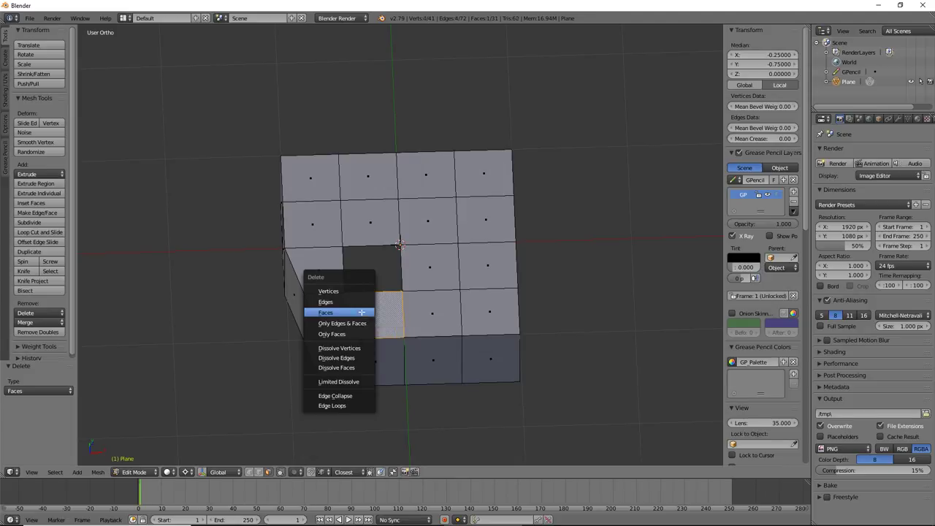
pyautogui.click(363, 311)
pyautogui.moveTo(419, 297)
pyautogui.mouseDown(button='middle')
pyautogui.moveTo(209, 298)
pyautogui.moveTo(226, 309)
pyautogui.mouseUp(button='middle')
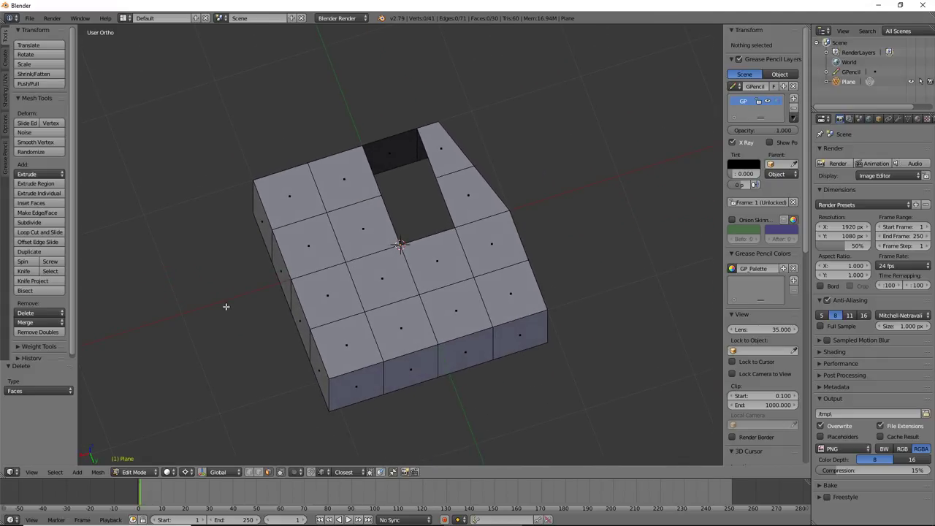
pyautogui.hotkey('ctrl', 'Tab')
# - Select the hole's border vertices in vertex mode and fill the hole with new faces
pyautogui.click(402, 185)
pyautogui.rightClick(436, 178)
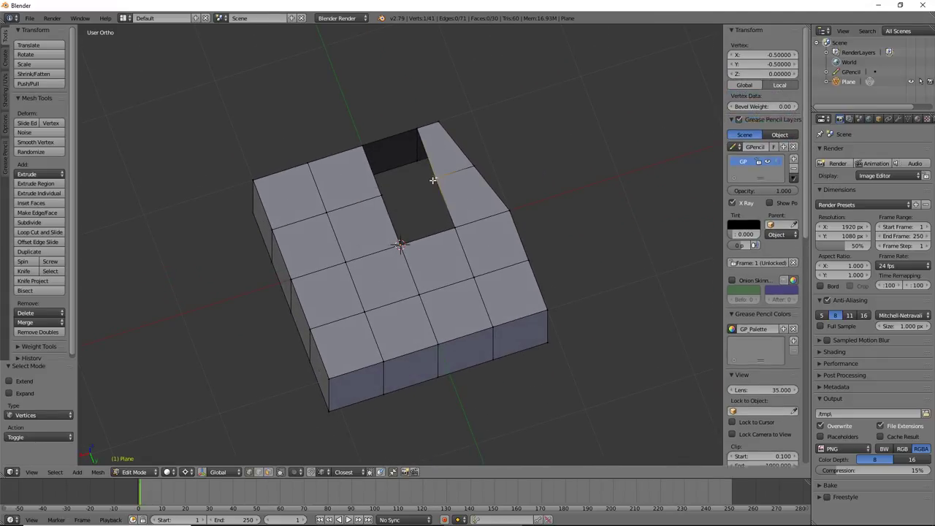
pyautogui.keyDown('shift'); pyautogui.rightClick(383, 196); pyautogui.keyUp('shift')
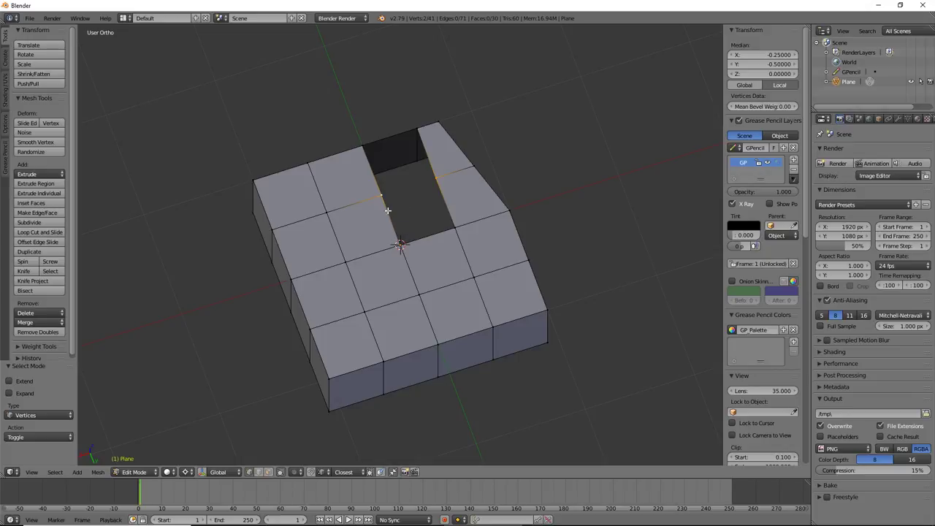
pyautogui.keyDown('shift'); pyautogui.rightClick(400, 241); pyautogui.keyUp('shift')
pyautogui.keyDown('ctrl'); pyautogui.rightClick(456, 230); pyautogui.keyUp('ctrl')
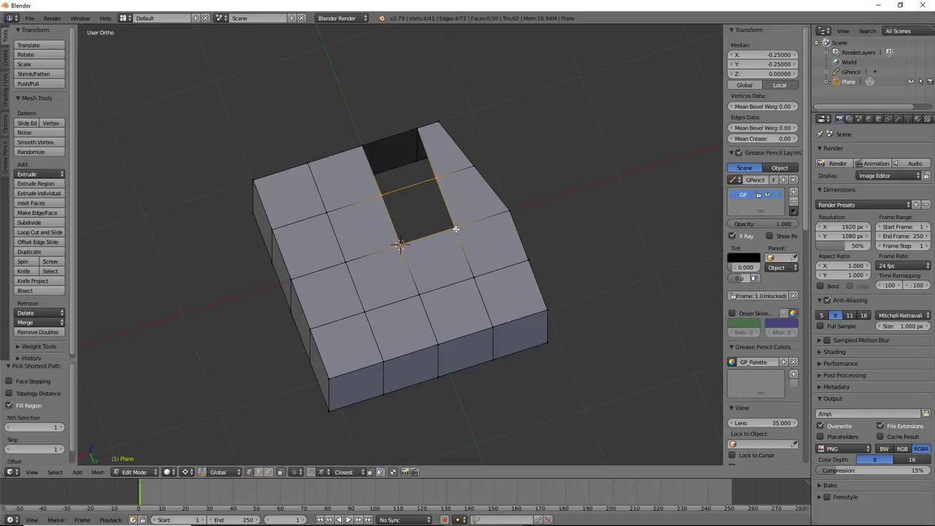
pyautogui.press('f')
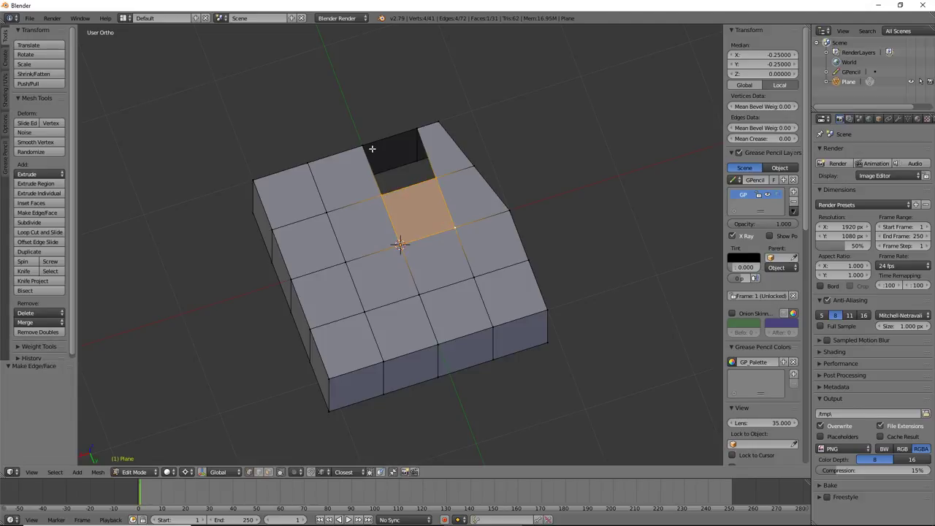
pyautogui.rightClick(386, 143)
pyautogui.keyDown('ctrl'); pyautogui.rightClick(422, 131); pyautogui.keyUp('ctrl')
pyautogui.keyDown('ctrl'); pyautogui.rightClick(385, 192); pyautogui.keyUp('ctrl')
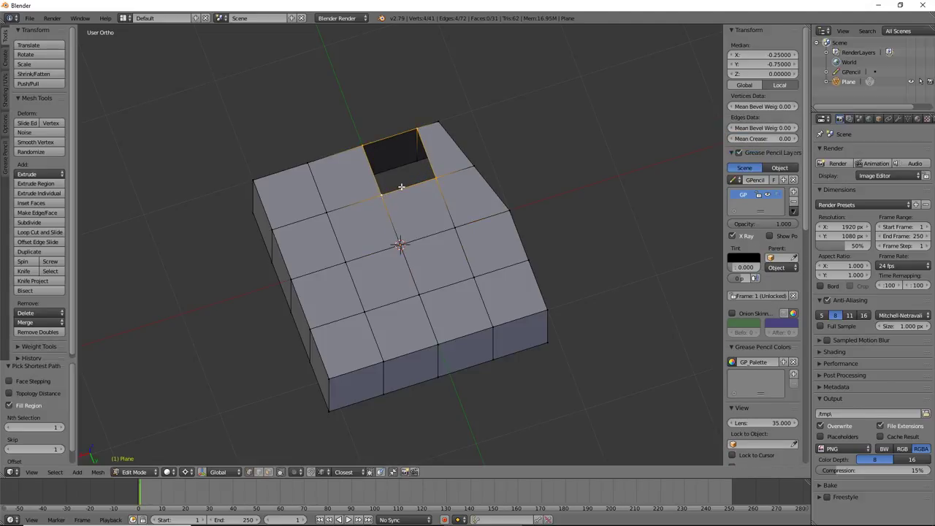
pyautogui.moveTo(402, 186)
pyautogui.mouseDown(button='middle')
pyautogui.moveTo(505, 156)
pyautogui.moveTo(395, 203)
pyautogui.mouseUp(button='middle')
pyautogui.press('f')
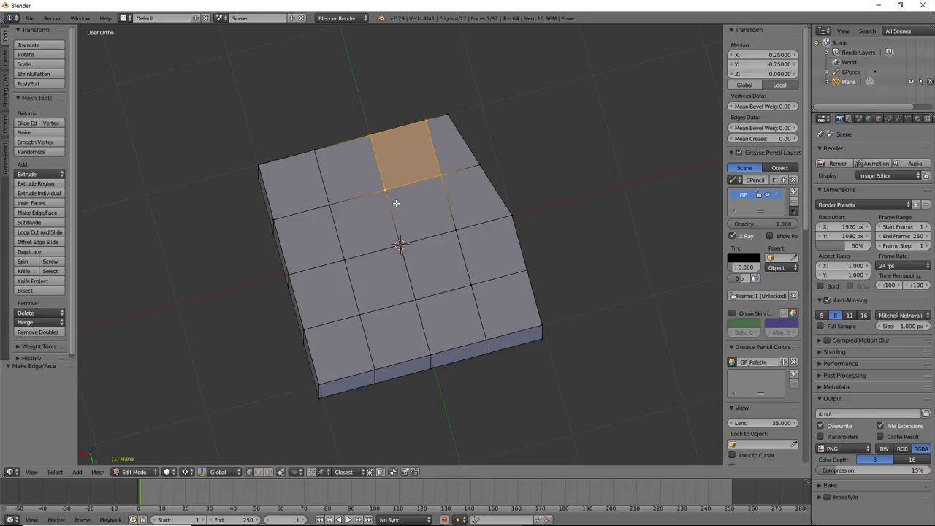
# - In face select mode, select two neighbouring faces in the refilled area
pyautogui.hotkey('ctrl', 'Tab')
pyautogui.click(371, 225)
pyautogui.rightClick(369, 228)
pyautogui.keyDown('shift'); pyautogui.rightClick(407, 213); pyautogui.keyUp('shift')
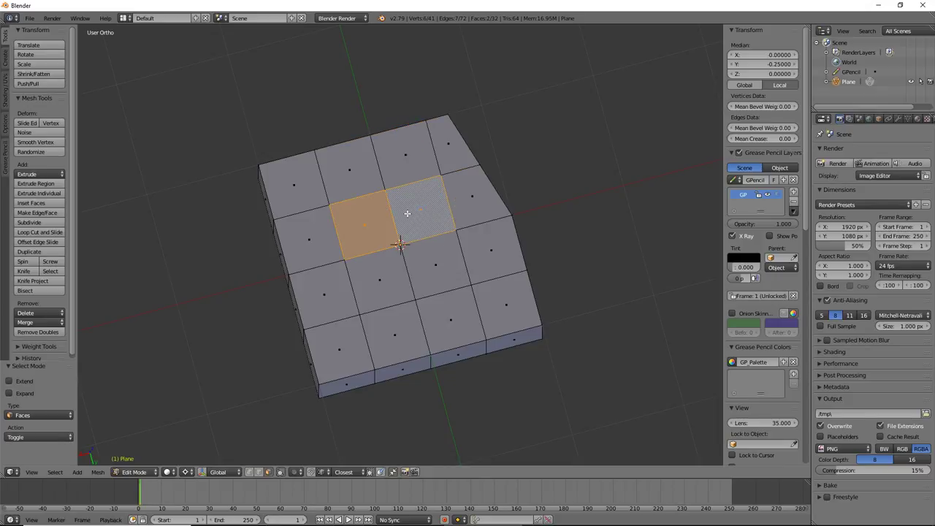
# - Merge the two selected faces, undo the merge, and delete both faces instead
pyautogui.press('f')
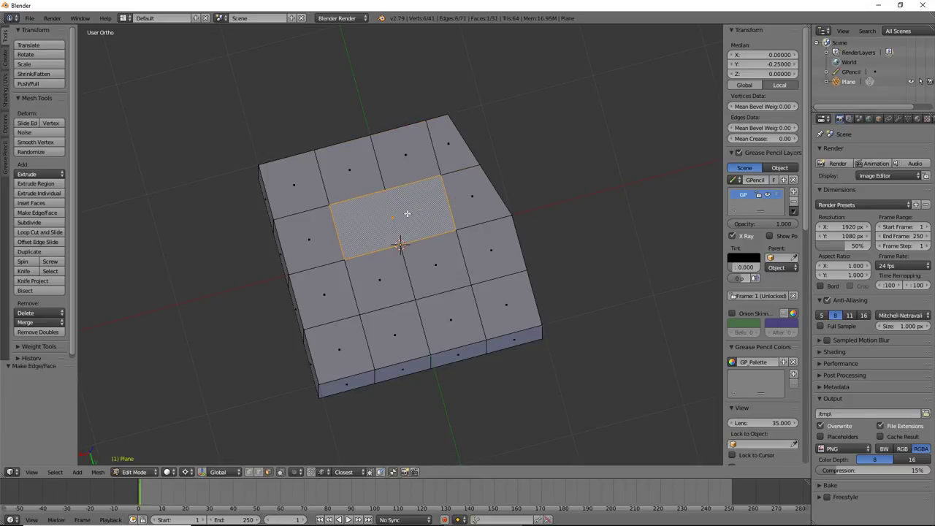
pyautogui.hotkey('ctrl', 'z')
pyautogui.press('x')
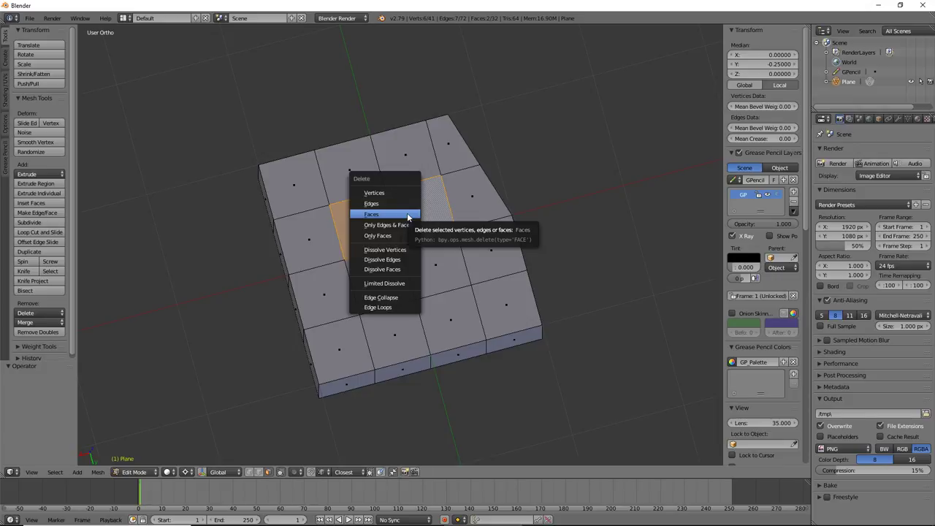
pyautogui.click(408, 215)
# - Delete the two faces just below the hole, widening it into a square two cells across
pyautogui.hotkey('ctrl', 'Tab')
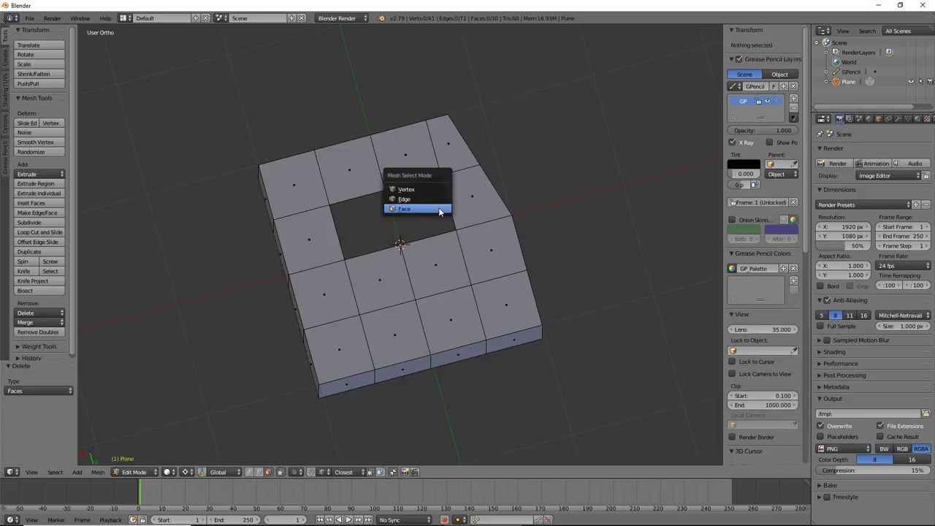
pyautogui.click(424, 191)
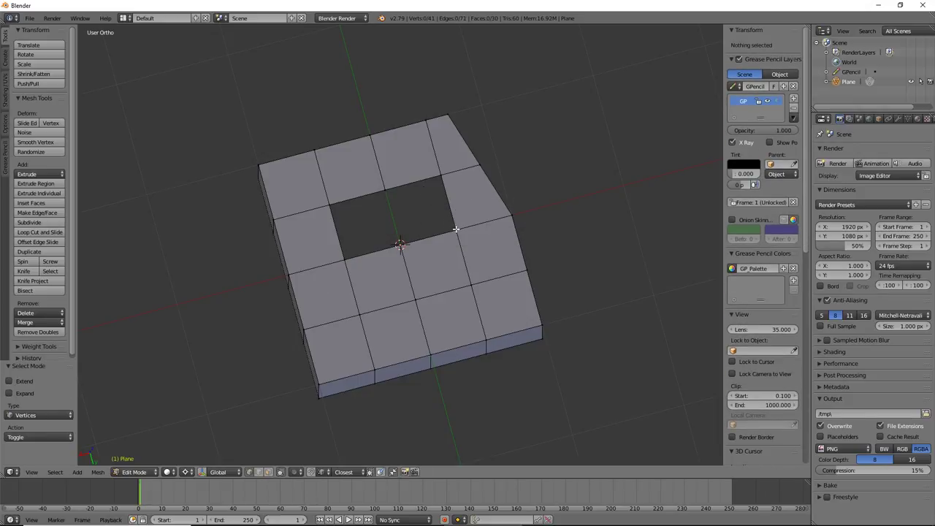
pyautogui.hotkey('ctrl', 'Tab')
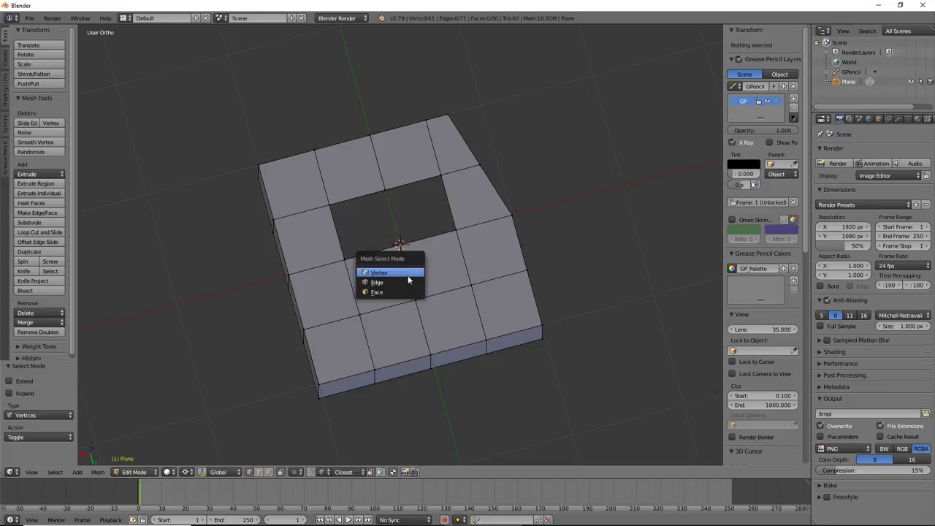
pyautogui.click(397, 282)
pyautogui.hotkey('ctrl', 'Tab')
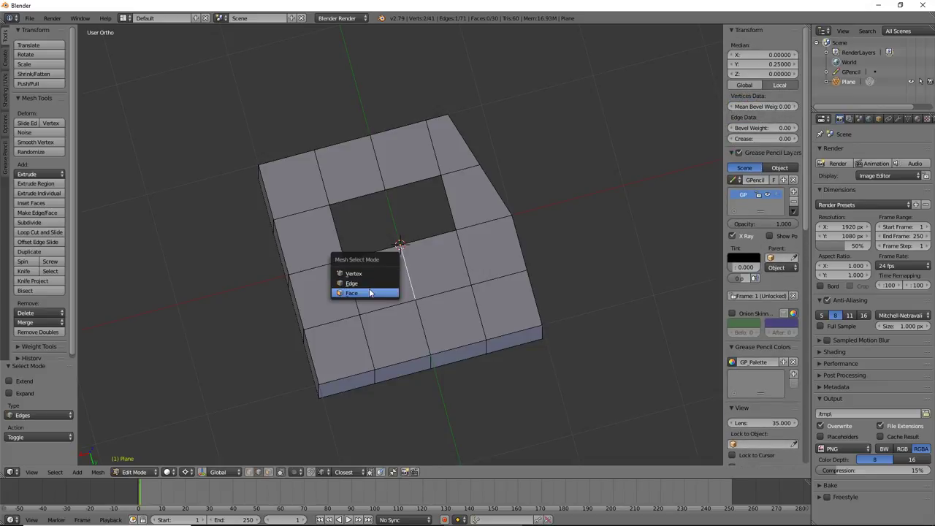
pyautogui.click(369, 293)
pyautogui.rightClick(373, 286)
pyautogui.keyDown('shift'); pyautogui.rightClick(441, 263); pyautogui.keyUp('shift')
pyautogui.press('x')
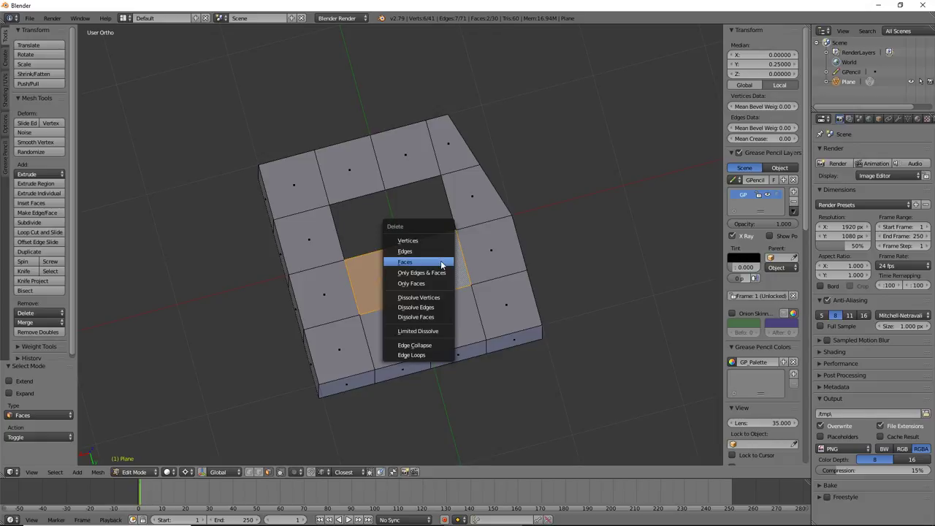
pyautogui.click(440, 261)
# - Orbit to show the box's sides and switch to vertex selection
pyautogui.hotkey('ctrl', 'Tab')
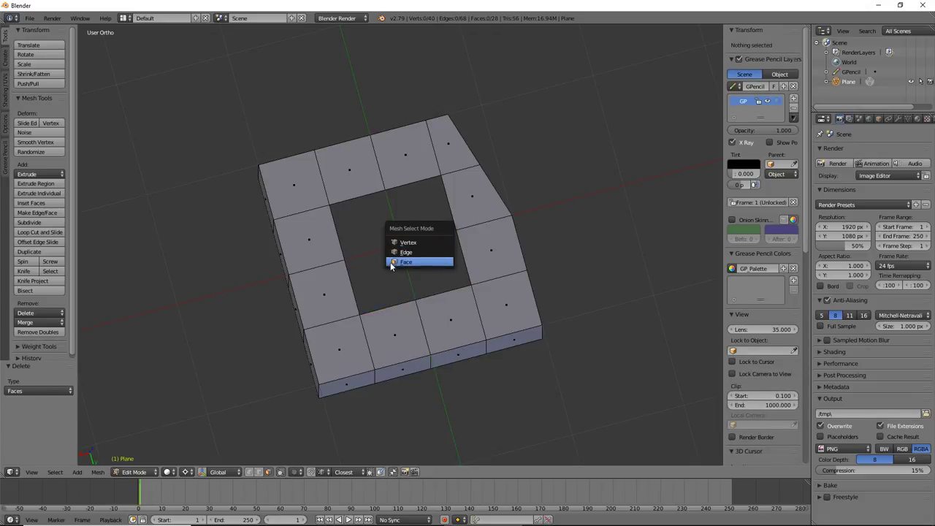
pyautogui.press('Escape')
pyautogui.moveTo(370, 224); pyautogui.dragTo(399, 198, button='middle')
pyautogui.hotkey('ctrl', 'Tab')
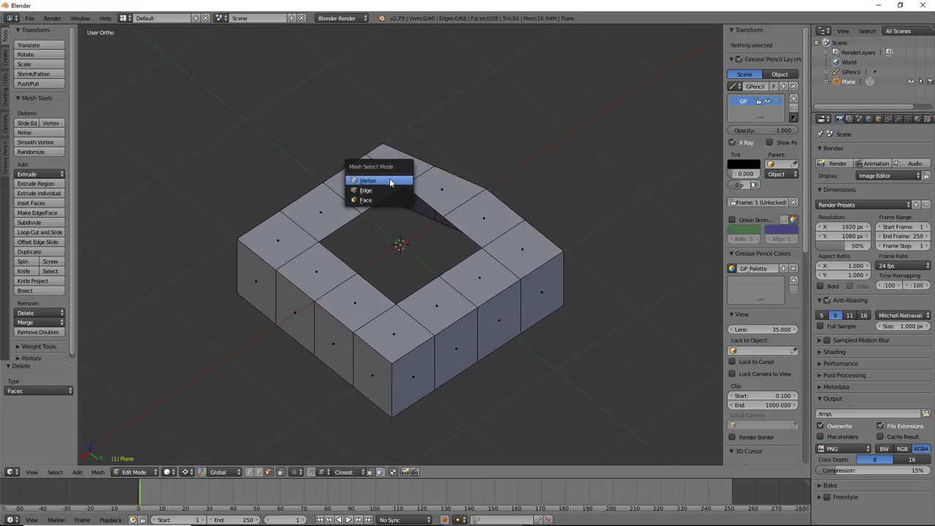
pyautogui.click(390, 180)
# - Join both pairs of opposite midpoint vertices with edges crossing the square hole's centre
pyautogui.rightClick(442, 216)
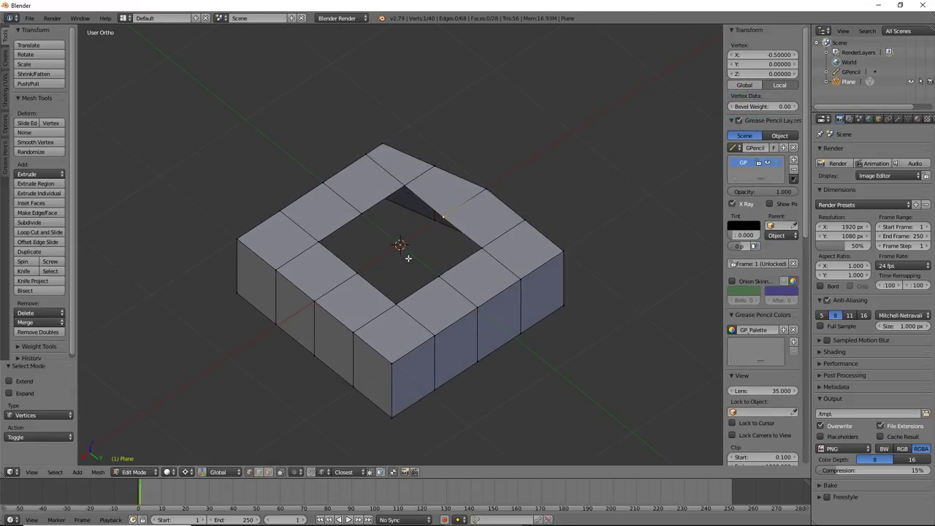
pyautogui.keyDown('shift'); pyautogui.rightClick(360, 277); pyautogui.keyUp('shift')
pyautogui.press('f')
pyautogui.rightClick(361, 215)
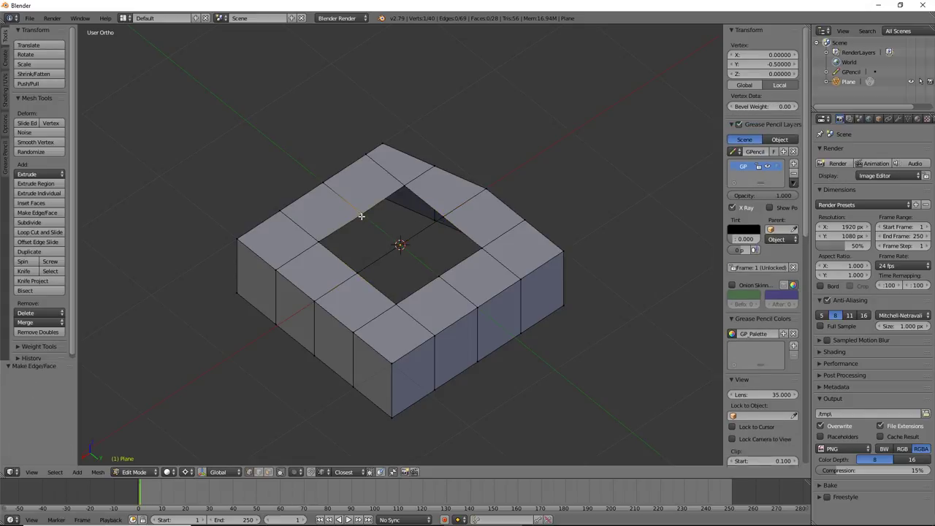
pyautogui.keyDown('shift'); pyautogui.rightClick(439, 274); pyautogui.keyUp('shift')
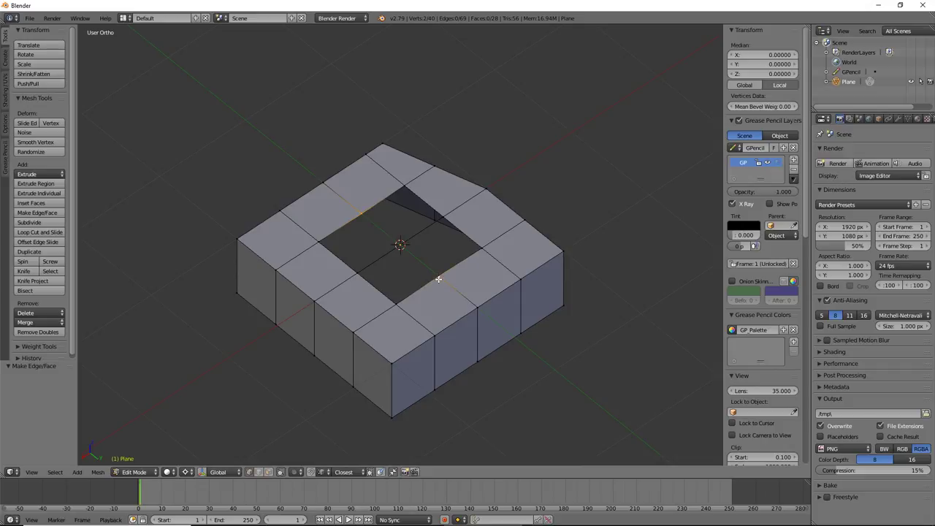
pyautogui.press('f')
pyautogui.moveTo(404, 280)
pyautogui.mouseDown(button='middle')
pyautogui.moveTo(495, 242)
pyautogui.moveTo(485, 280)
pyautogui.mouseUp(button='middle')
pyautogui.moveTo(637, 150); pyautogui.dragTo(413, 299, button='middle')
pyautogui.scroll(2, 416, 297)
pyautogui.scroll(3, 417, 297)
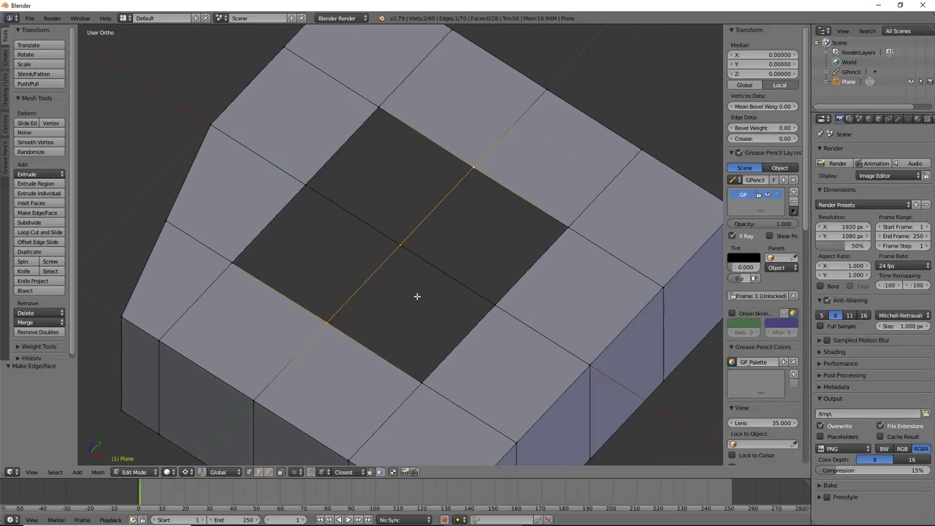
# - In edge select mode, select both crossing edges, cancelling an accidental move
pyautogui.hotkey('ctrl', 'Tab')
pyautogui.click(380, 244)
pyautogui.click(375, 227)
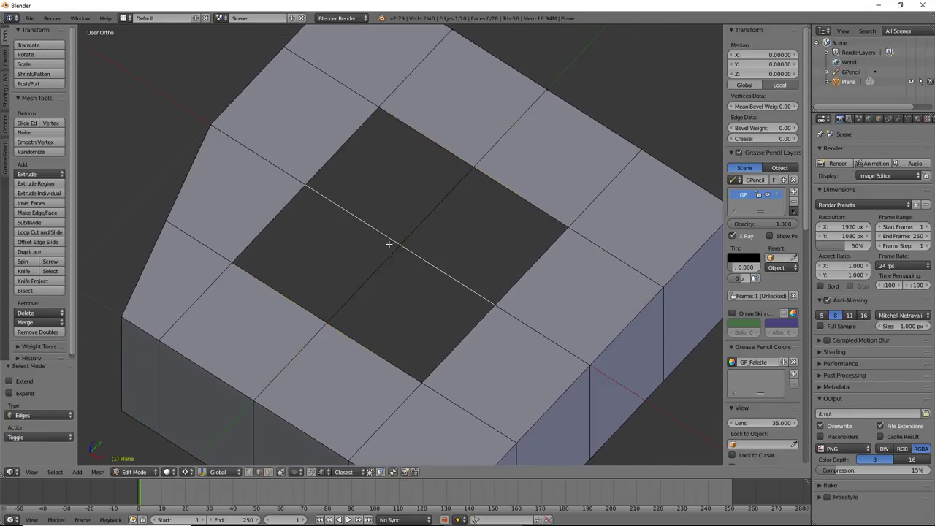
pyautogui.keyDown('shift'); pyautogui.click(379, 271); pyautogui.keyUp('shift')
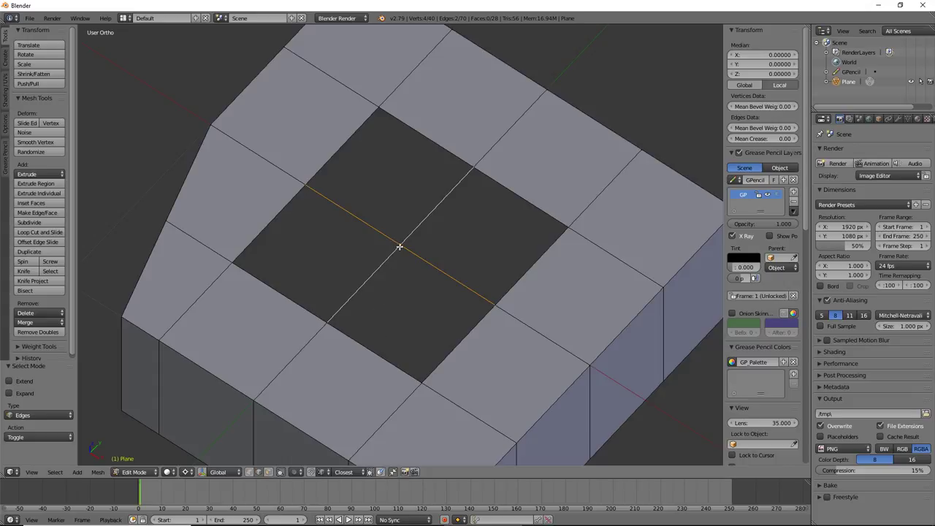
pyautogui.click(399, 246)
pyautogui.press('g')
pyautogui.press('Escape')
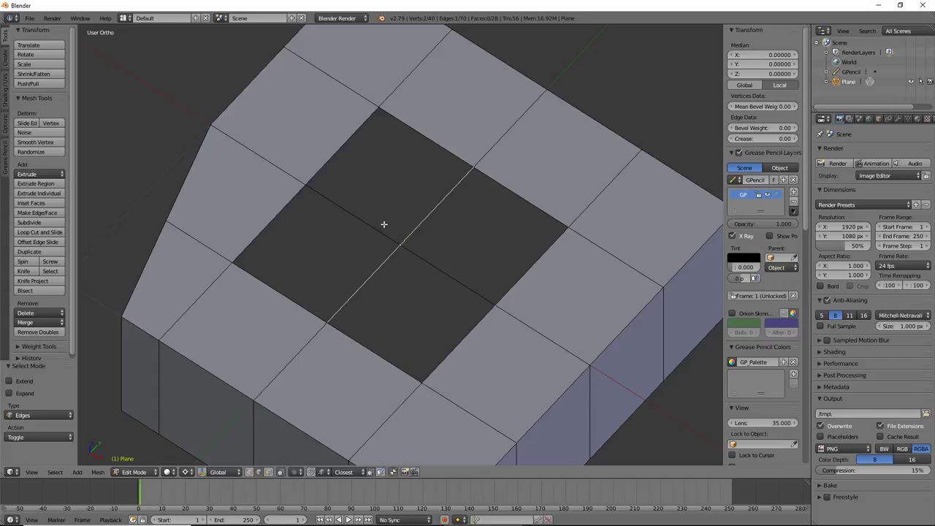
pyautogui.click(384, 224)
pyautogui.keyDown('shift'); pyautogui.click(390, 258); pyautogui.keyUp('shift')
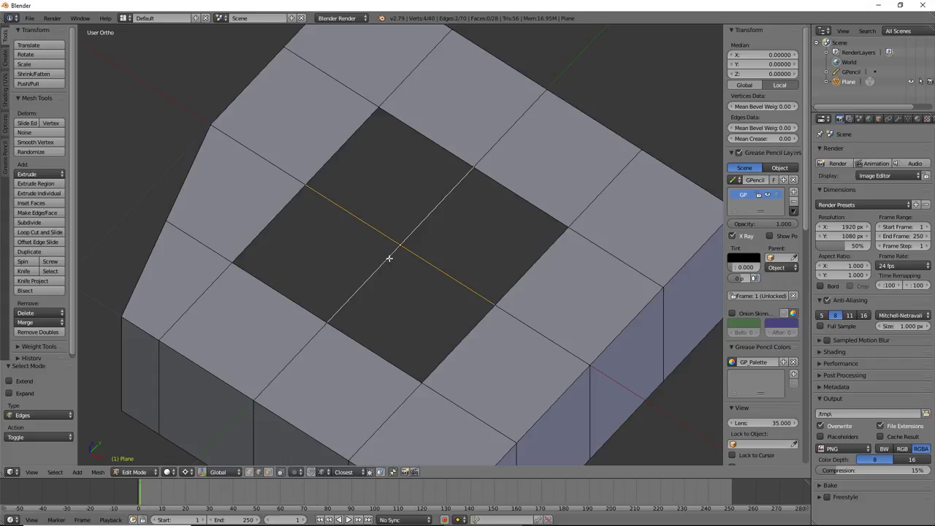
# - Open the W tools list, then reselect the two perpendicular crossing edges after a brief rotate attempt
pyautogui.press('w')
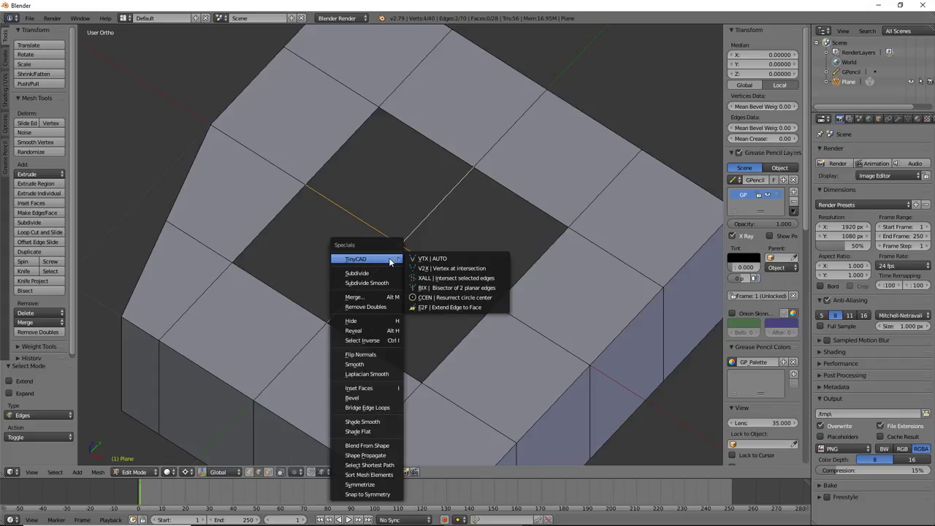
pyautogui.click(380, 268)
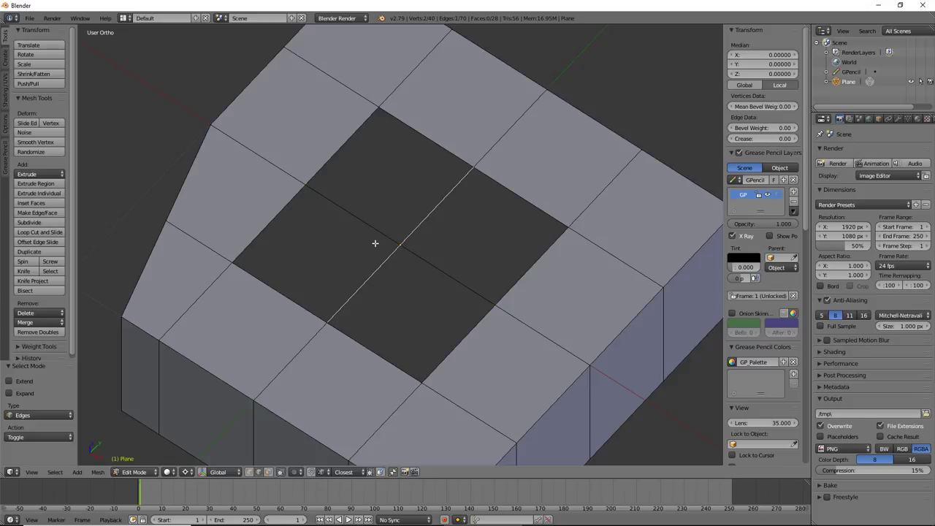
pyautogui.click(380, 231)
pyautogui.keyDown('shift'); pyautogui.click(418, 218); pyautogui.keyUp('shift')
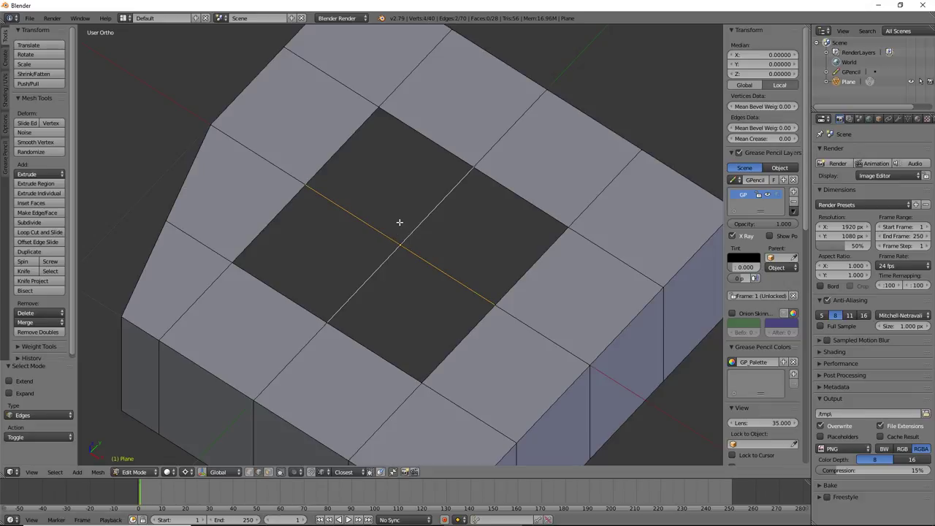
pyautogui.click(378, 230)
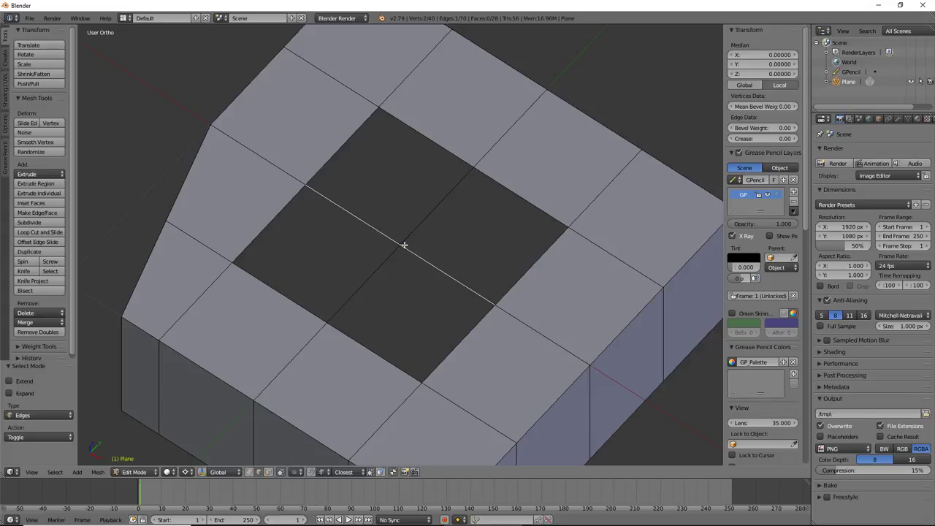
pyautogui.press('r')
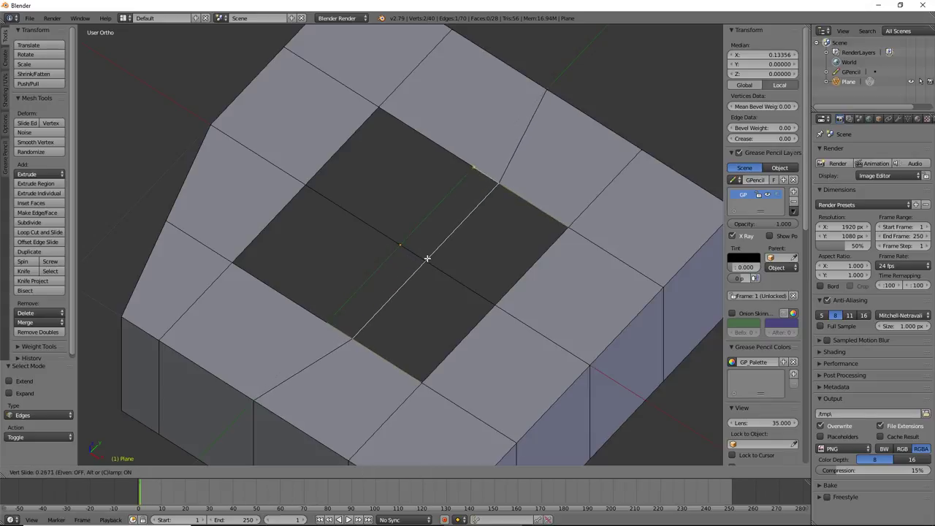
pyautogui.click(428, 259)
pyautogui.keyDown('shift'); pyautogui.rightClick(382, 232); pyautogui.keyUp('shift')
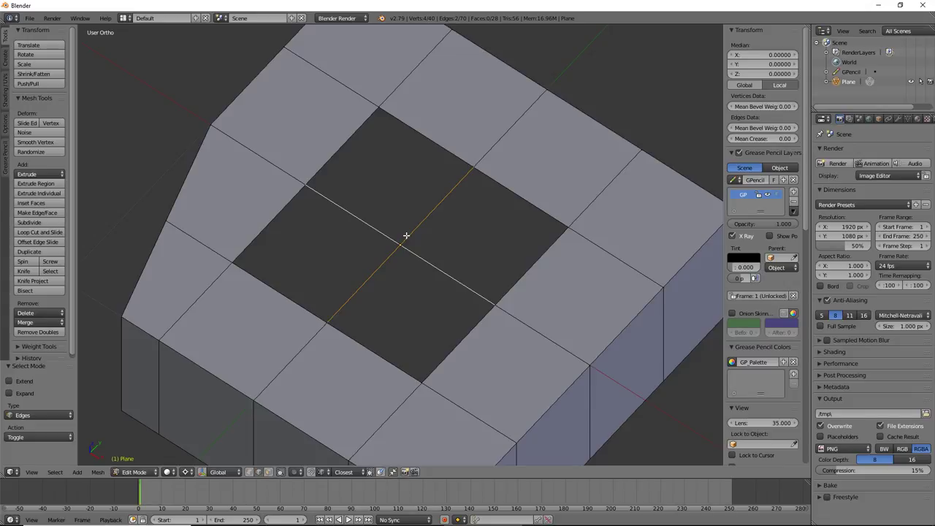
# - Use TinyCAD from the W menu to add a vertex where the crossing edges intersect
pyautogui.press('w')
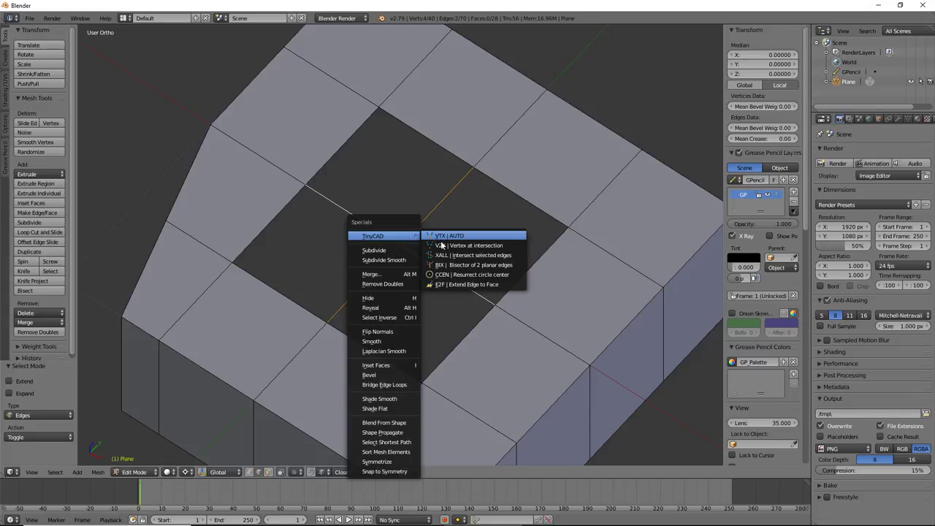
pyautogui.click(442, 255)
pyautogui.press('g')
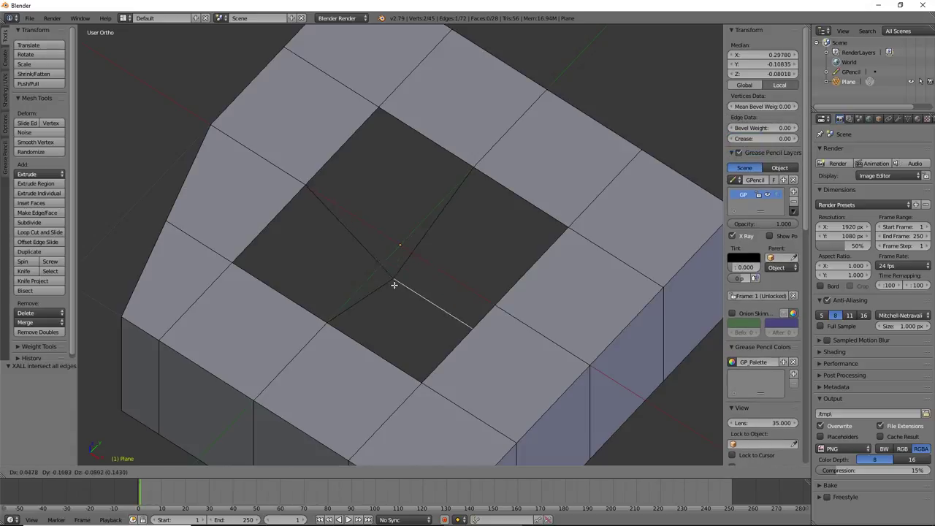
pyautogui.rightClick(394, 285)
# - In edge select mode, fill the first empty quad of the hole between two edges
pyautogui.hotkey('ctrl', 'Tab')
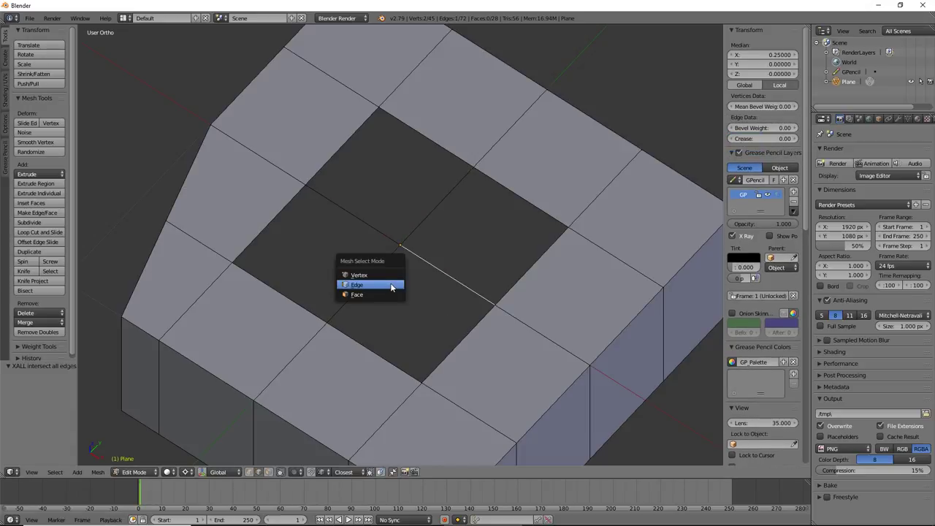
pyautogui.hotkey('ctrl', 'Tab')
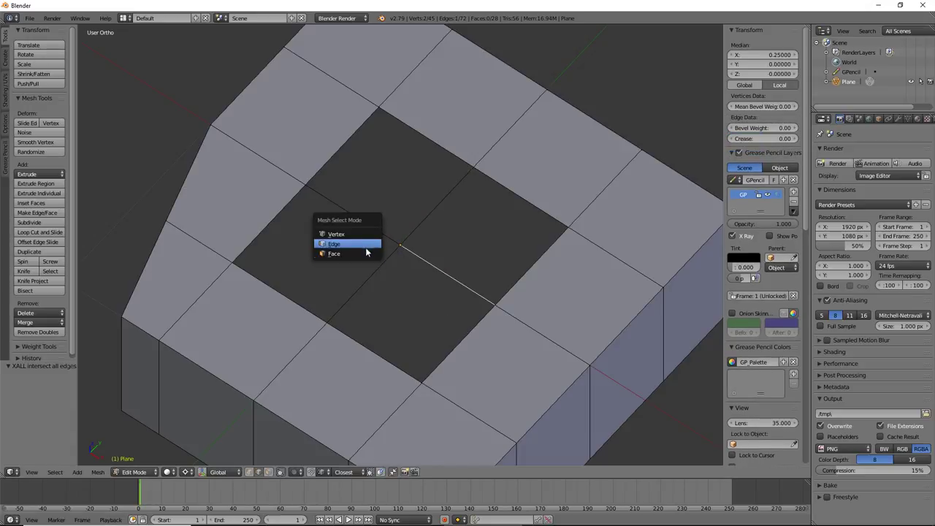
pyautogui.click(357, 247)
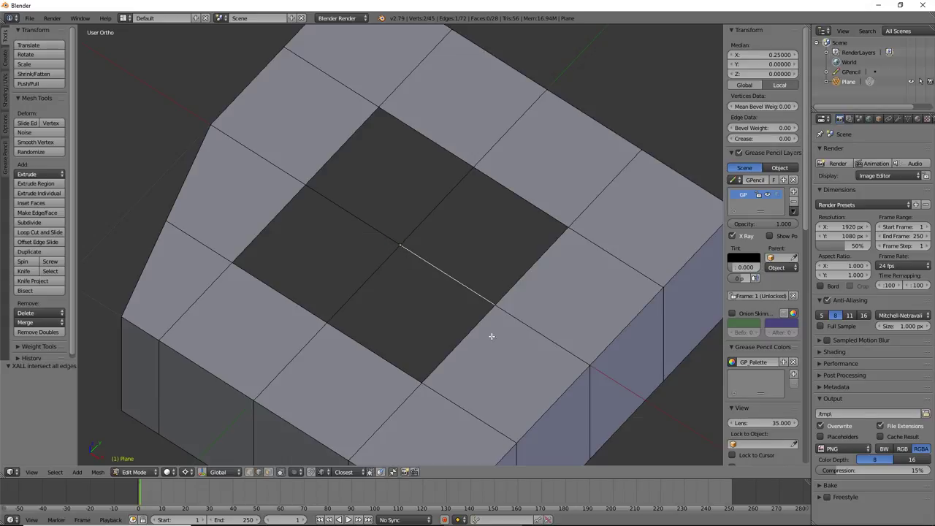
pyautogui.keyDown('ctrl'); pyautogui.keyDown('shift'); pyautogui.click(491, 310); pyautogui.keyUp('shift'); pyautogui.keyUp('ctrl')
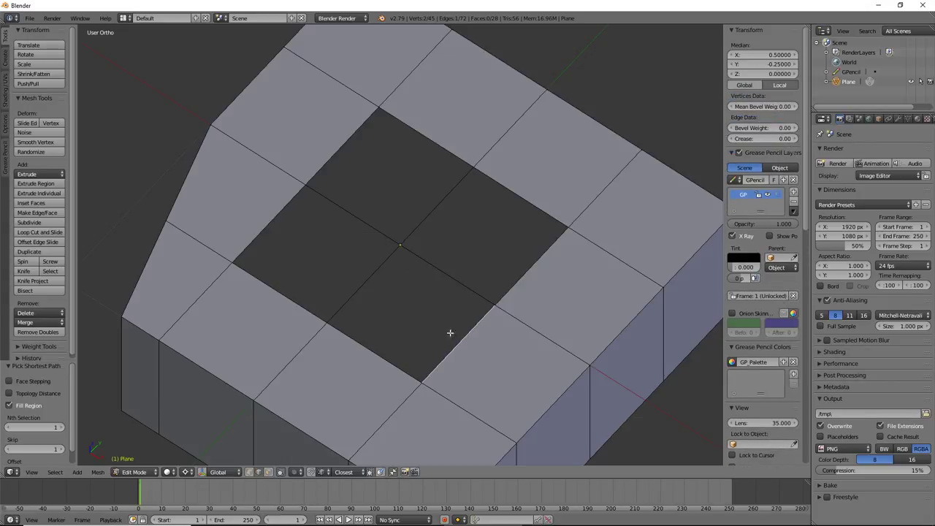
pyautogui.hotkey('ctrl', 'Tab')
pyautogui.click(353, 286)
pyautogui.keyDown('shift'); pyautogui.rightClick(358, 292); pyautogui.keyUp('shift')
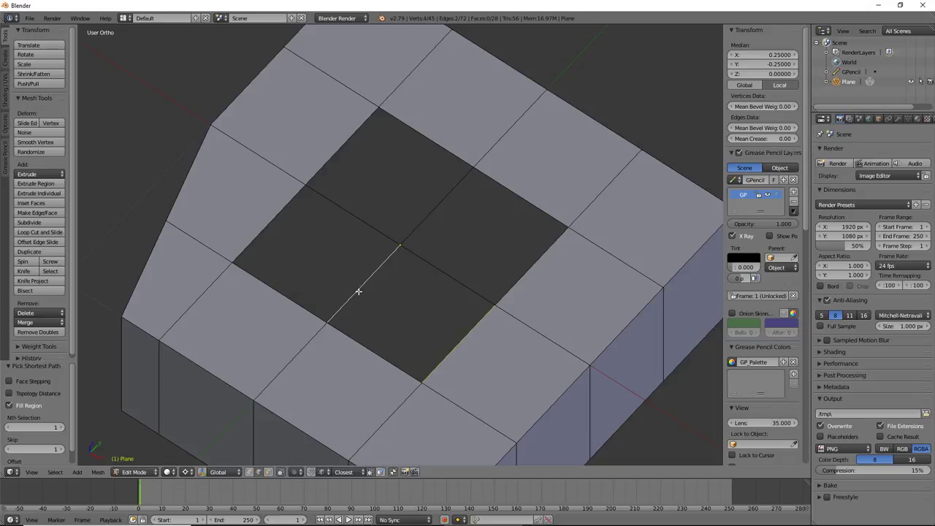
pyautogui.press('f')
# - Fill the remaining three quads of the hole from pairs of opposite edges
pyautogui.rightClick(358, 290)
pyautogui.keyDown('shift'); pyautogui.rightClick(272, 210); pyautogui.keyUp('shift')
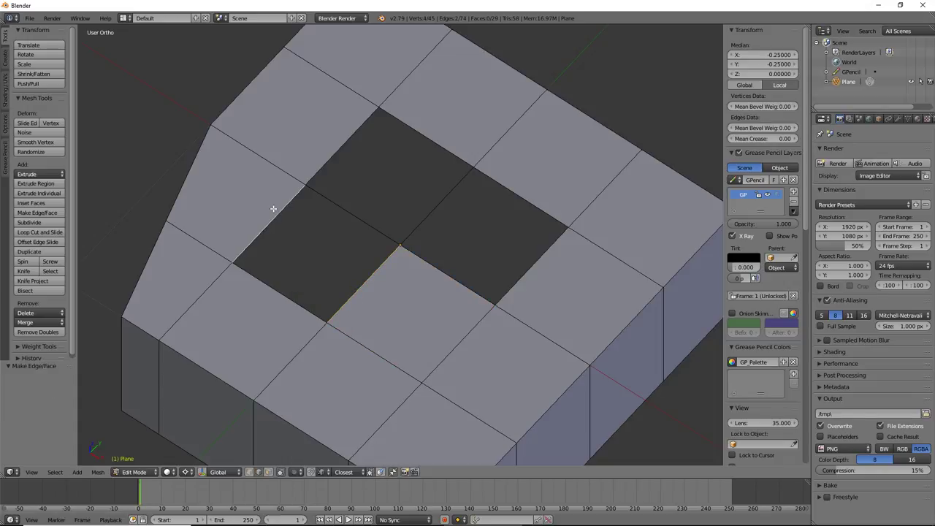
pyautogui.press('f')
pyautogui.rightClick(334, 203)
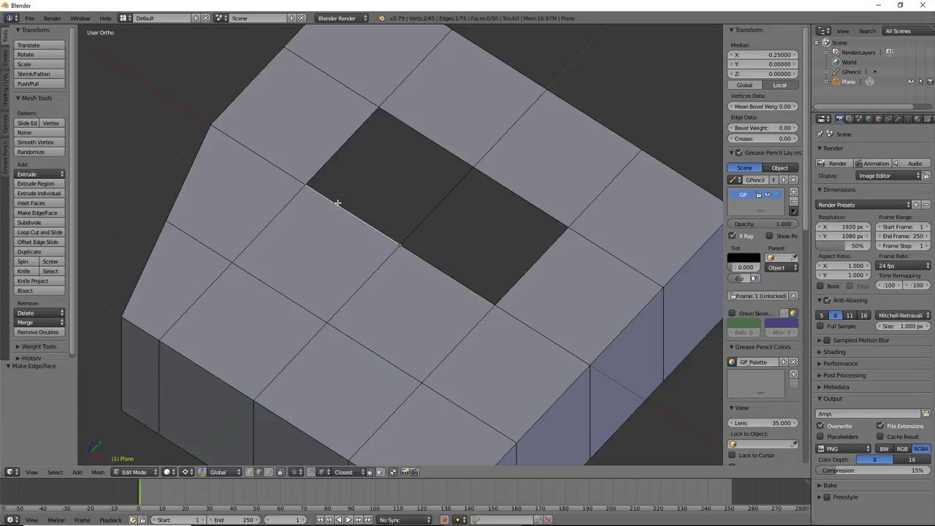
pyautogui.keyDown('shift'); pyautogui.rightClick(432, 141); pyautogui.keyUp('shift')
pyautogui.press('f')
pyautogui.rightClick(459, 210)
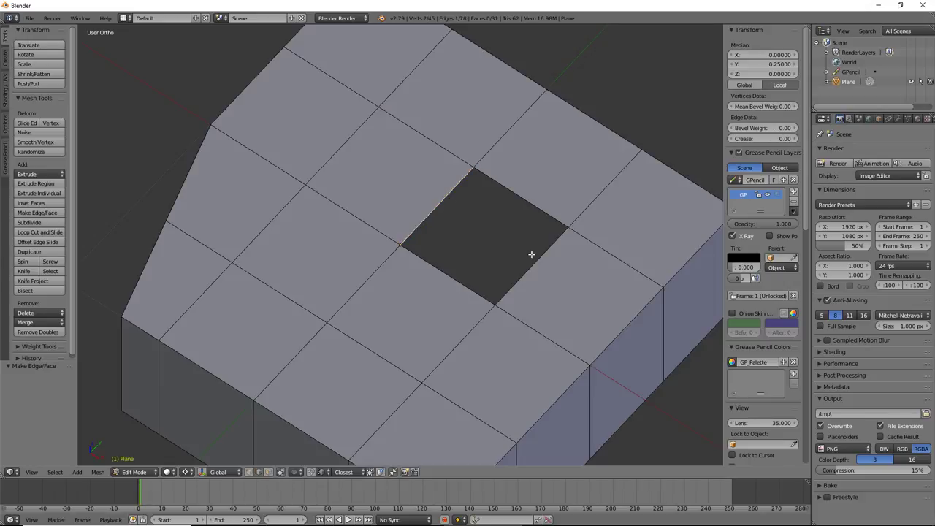
pyautogui.keyDown('shift'); pyautogui.rightClick(532, 257); pyautogui.keyUp('shift')
pyautogui.press('f')
# - Select the four new quads in face mode and bring up the delete options for them
pyautogui.hotkey('ctrl', 'Tab')
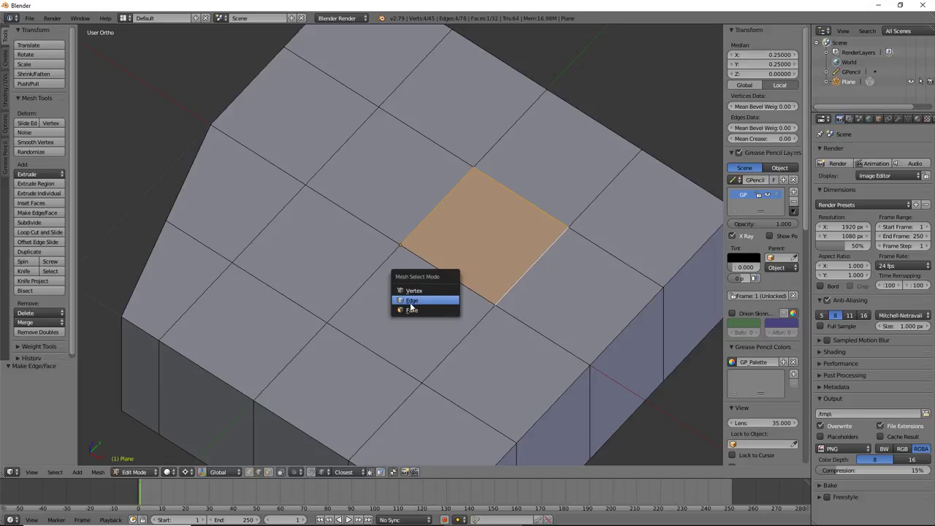
pyautogui.click(412, 313)
pyautogui.rightClick(409, 313)
pyautogui.keyDown('shift'); pyautogui.rightClick(326, 237); pyautogui.keyUp('shift')
pyautogui.keyDown('shift'); pyautogui.rightClick(394, 179); pyautogui.keyUp('shift')
pyautogui.keyDown('shift'); pyautogui.rightClick(461, 234); pyautogui.keyUp('shift')
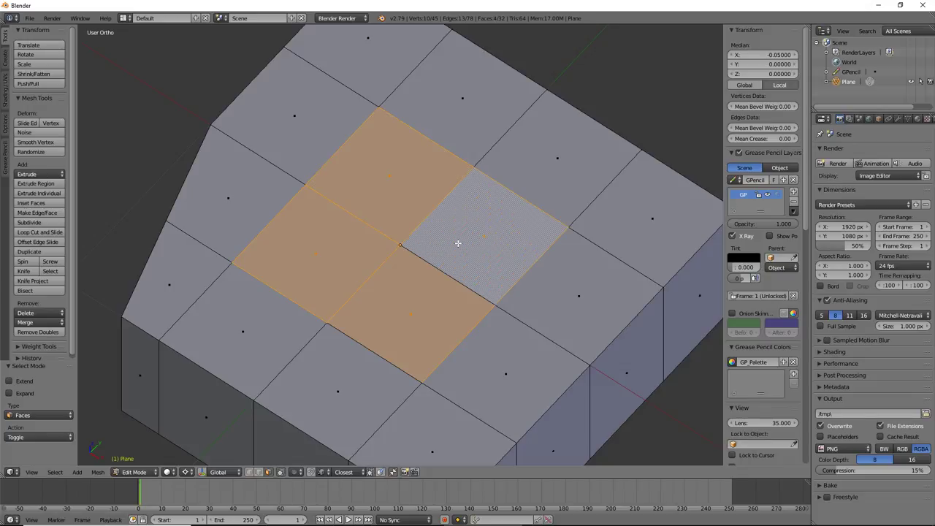
pyautogui.press('x')
pyautogui.click(455, 242)
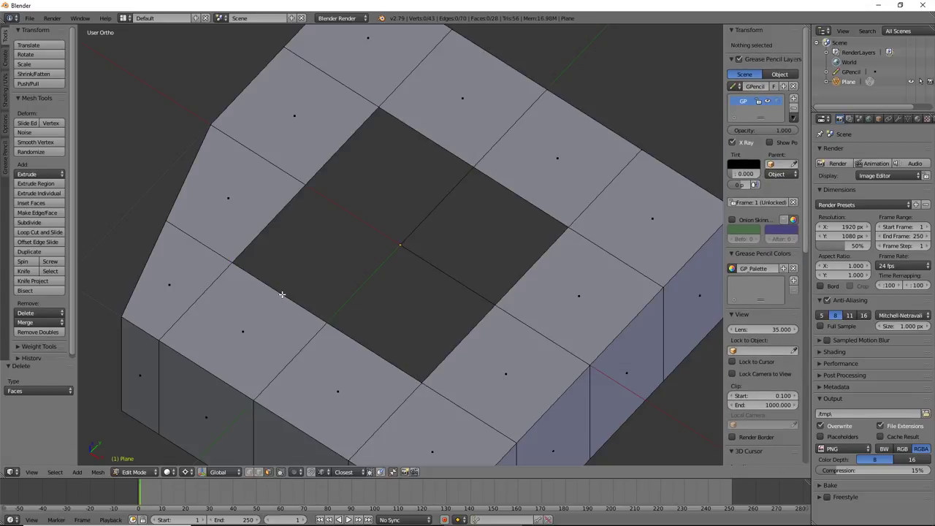
pyautogui.hotkey('ctrl', 'Tab')
pyautogui.click(256, 217)
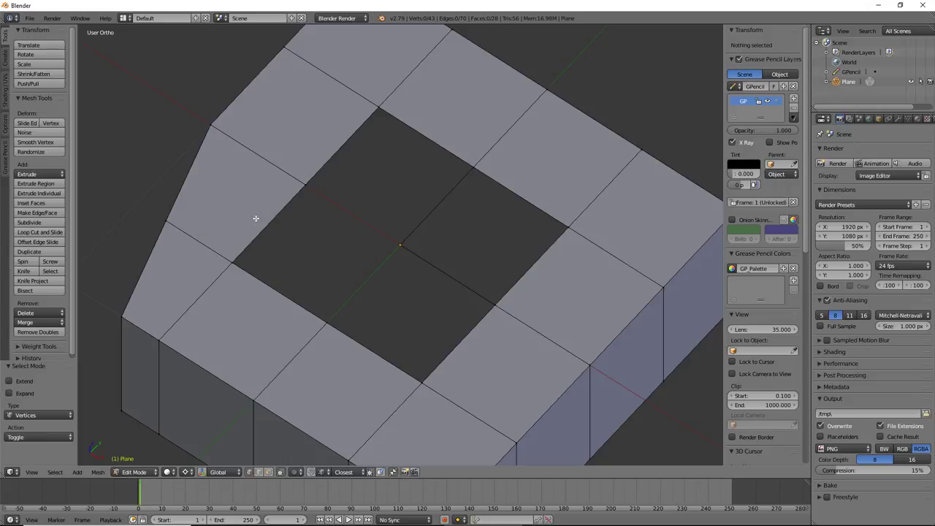
pyautogui.hotkey('ctrl', 'Tab')
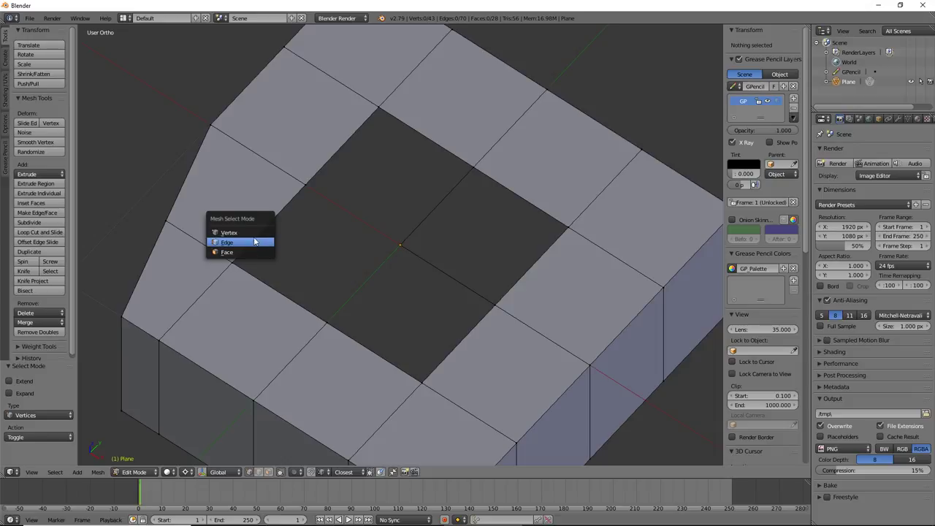
pyautogui.click(259, 239)
pyautogui.keyDown('alt'); pyautogui.click(260, 234); pyautogui.keyUp('alt')
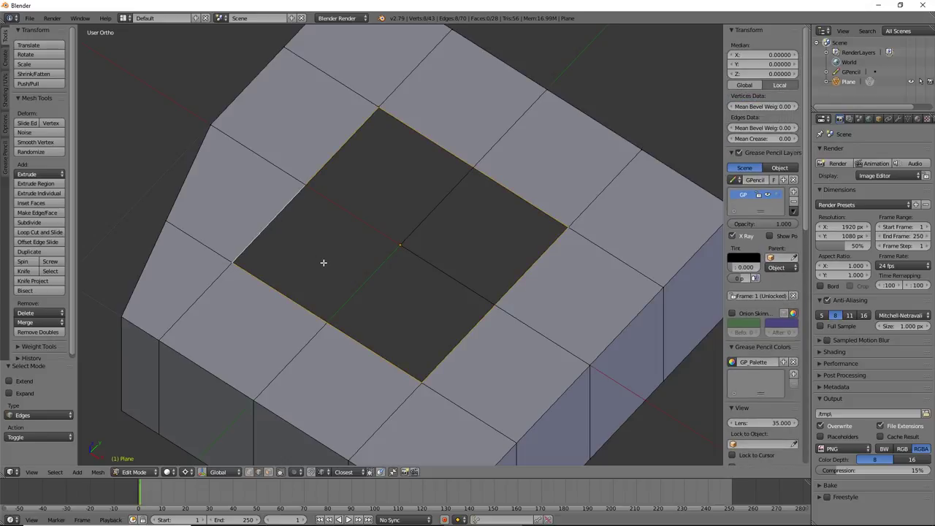
pyautogui.press('w')
pyautogui.press('w')
pyautogui.hotkey('ctrl', 'Tab')
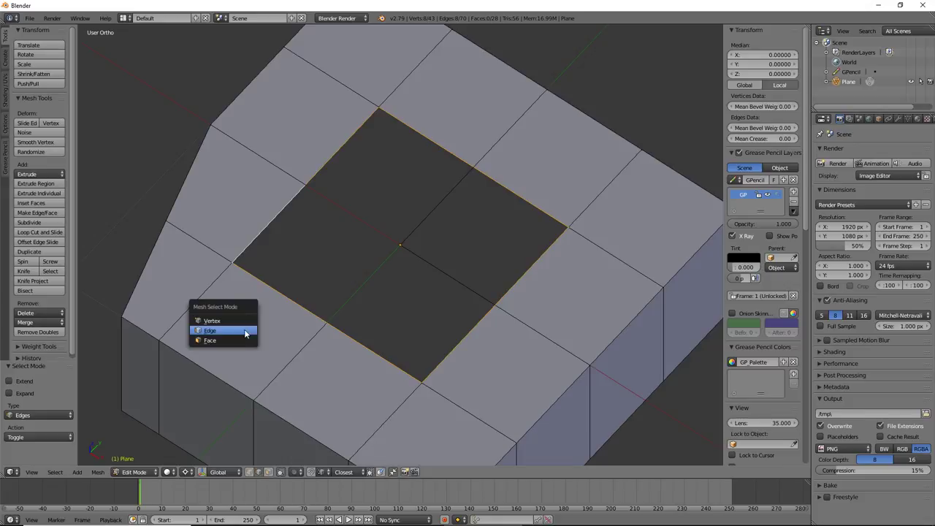
pyautogui.press('Down')
pyautogui.press('Return')
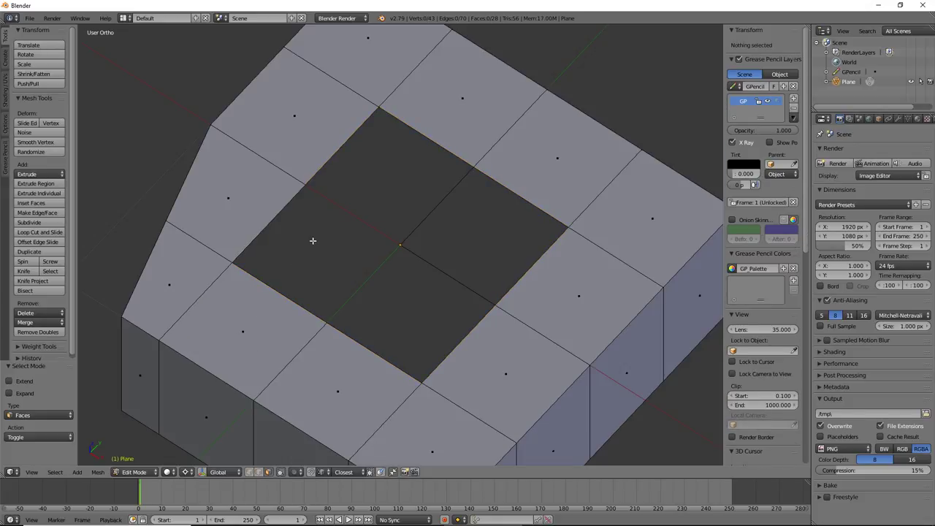
pyautogui.hotkey('ctrl', 'Tab')
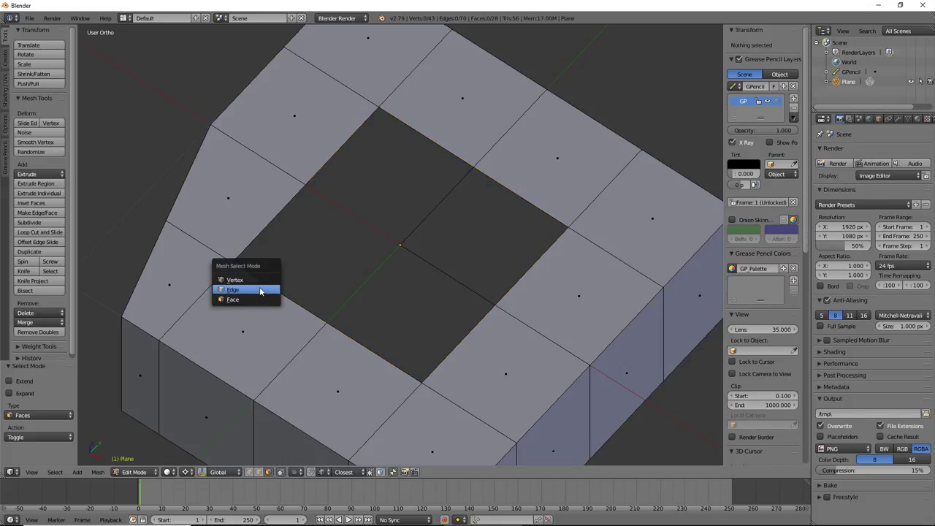
pyautogui.click(265, 289)
pyautogui.keyDown('alt'); pyautogui.click(268, 272); pyautogui.keyUp('alt')
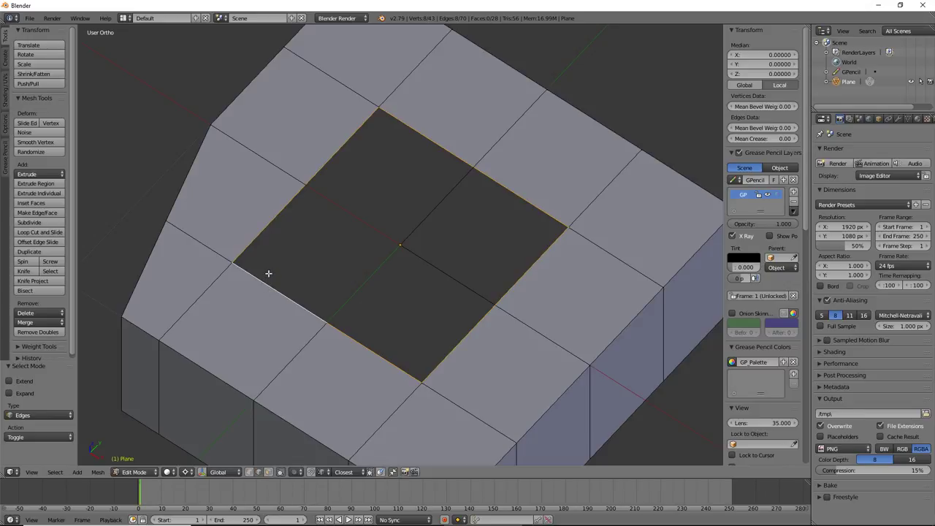
pyautogui.hotkey('ctrl', 'e')
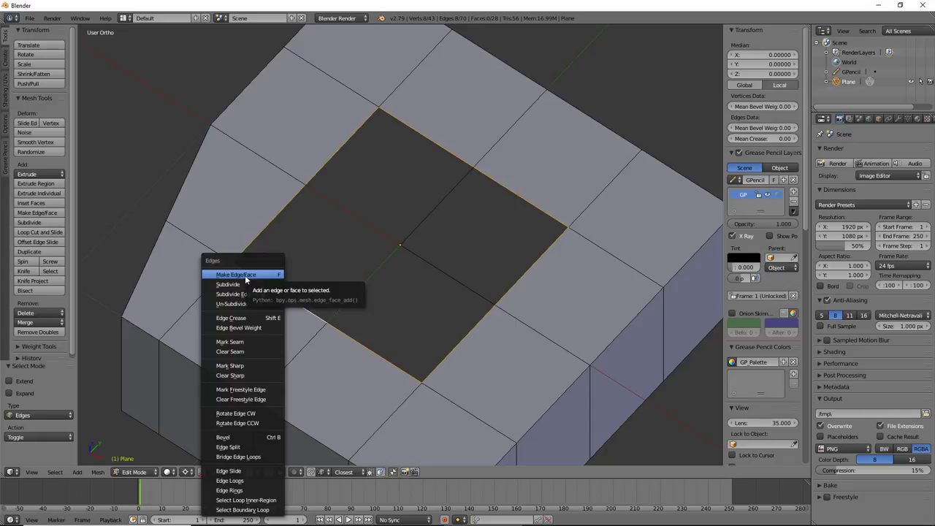
pyautogui.click(245, 275)
pyautogui.press('Tab')
pyautogui.press('Tab')
pyautogui.scroll(-5, 361, 266)
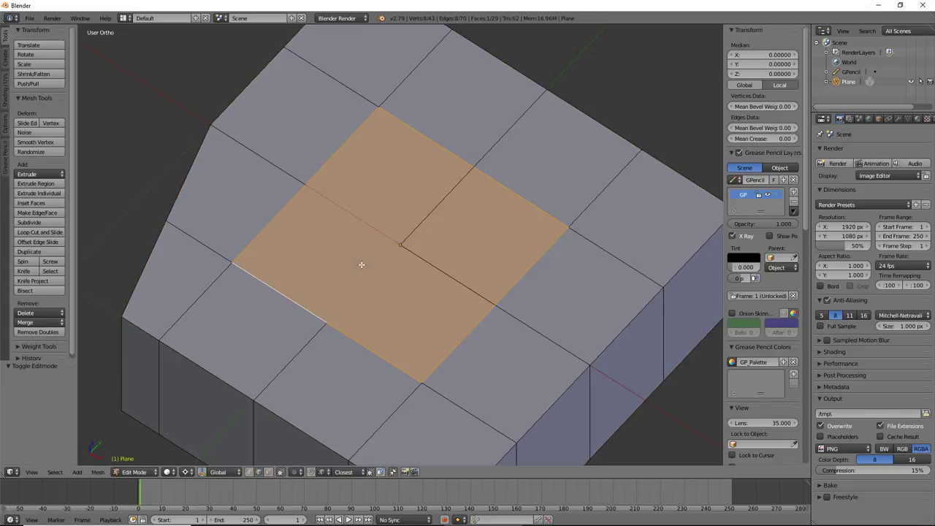
pyautogui.moveTo(361, 267); pyautogui.dragTo(355, 247, button='middle')
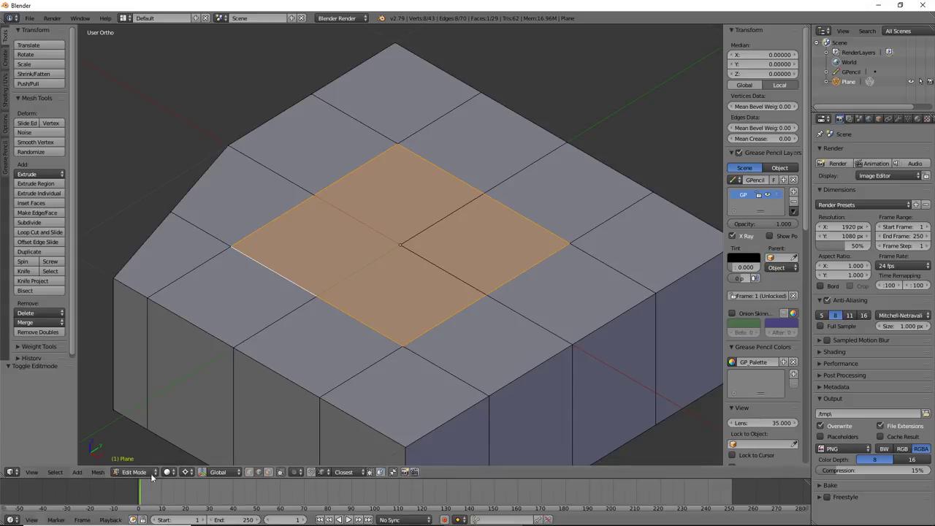
pyautogui.hotkey('ctrl', 'f')
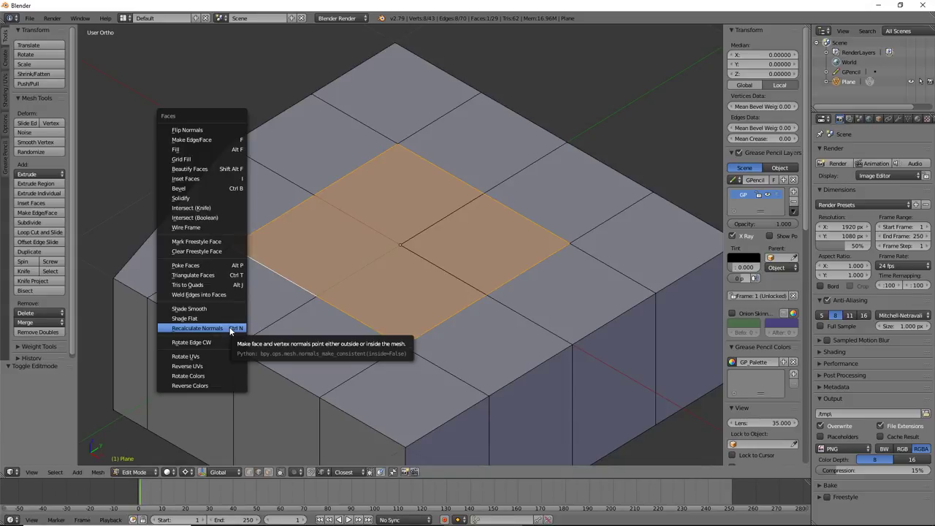
pyautogui.click(224, 159)
pyautogui.hotkey('ctrl', 'Tab')
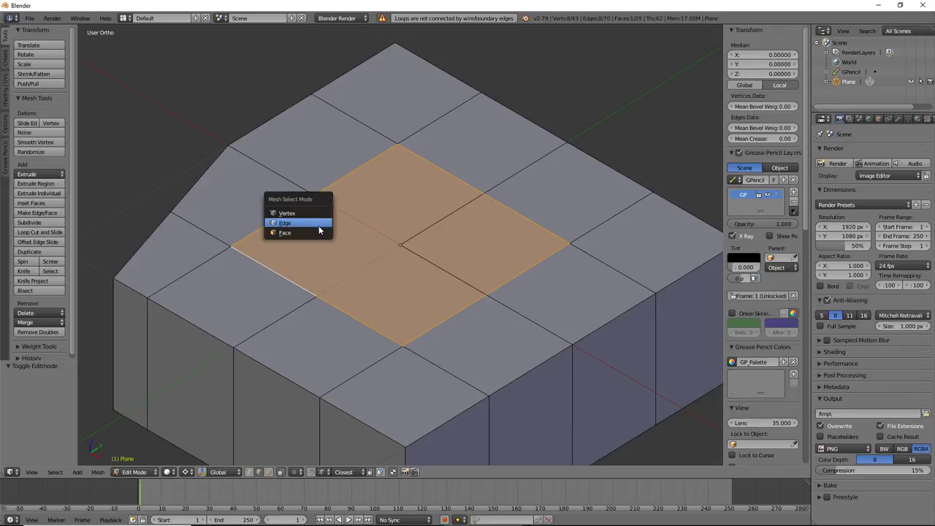
pyautogui.click(314, 232)
pyautogui.press('x')
pyautogui.click(256, 286)
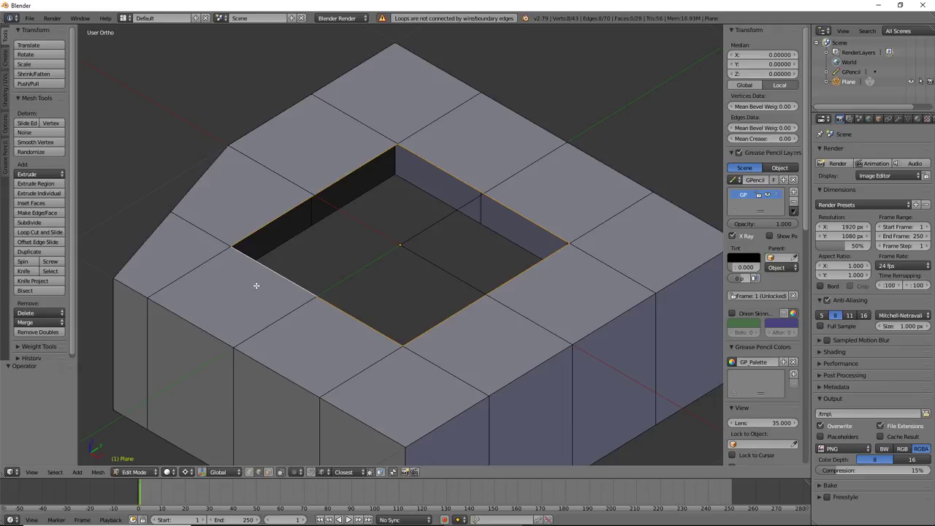
pyautogui.hotkey('ctrl', 'Tab')
# - Select the twelve faces ringing the hole and try Grid Fill on them
pyautogui.click(249, 298)
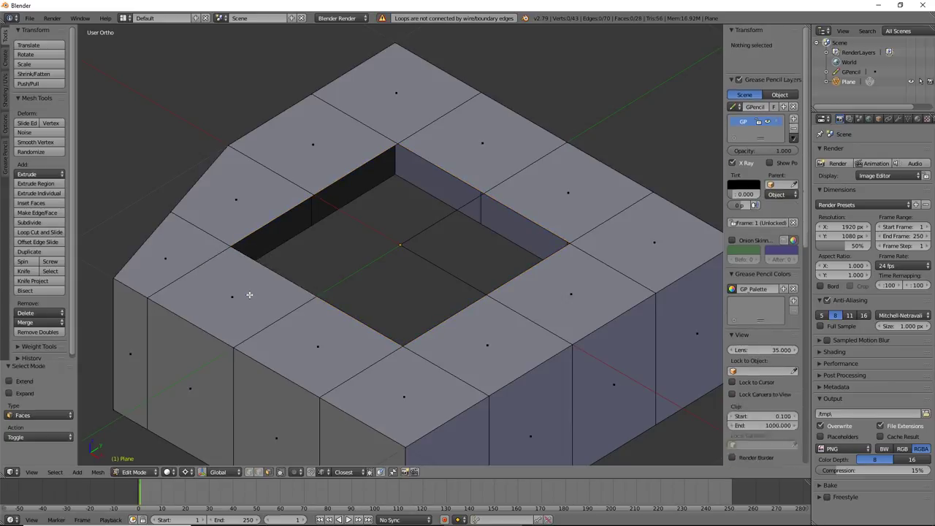
pyautogui.click(245, 289)
pyautogui.keyDown('shift'); pyautogui.click(194, 252); pyautogui.keyUp('shift')
pyautogui.keyDown('shift'); pyautogui.click(223, 216); pyautogui.keyUp('shift')
pyautogui.keyDown('shift'); pyautogui.click(294, 154); pyautogui.keyUp('shift')
pyautogui.keyDown('shift'); pyautogui.click(405, 122); pyautogui.keyUp('shift')
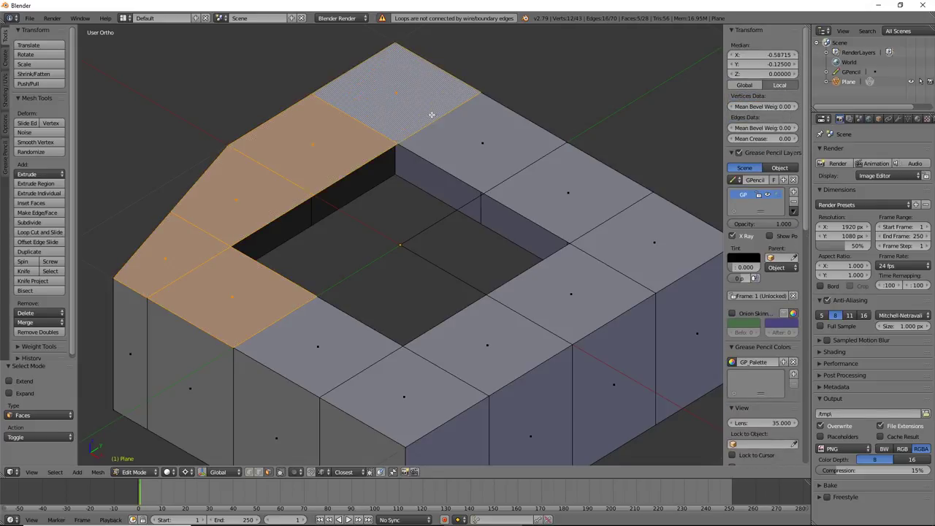
pyautogui.keyDown('shift'); pyautogui.click(448, 133); pyautogui.keyUp('shift')
pyautogui.keyDown('shift'); pyautogui.click(555, 201); pyautogui.keyUp('shift')
pyautogui.keyDown('shift'); pyautogui.click(619, 247); pyautogui.keyUp('shift')
pyautogui.keyDown('shift'); pyautogui.click(566, 291); pyautogui.keyUp('shift')
pyautogui.keyDown('shift'); pyautogui.click(489, 340); pyautogui.keyUp('shift')
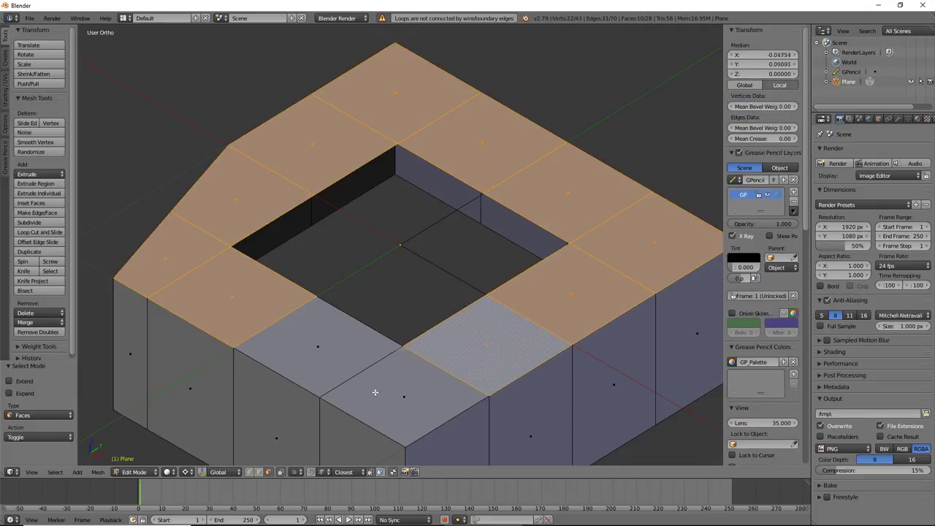
pyautogui.keyDown('shift'); pyautogui.click(376, 392); pyautogui.keyUp('shift')
pyautogui.keyDown('shift'); pyautogui.click(335, 351); pyautogui.keyUp('shift')
pyautogui.hotkey('ctrl', 'f')
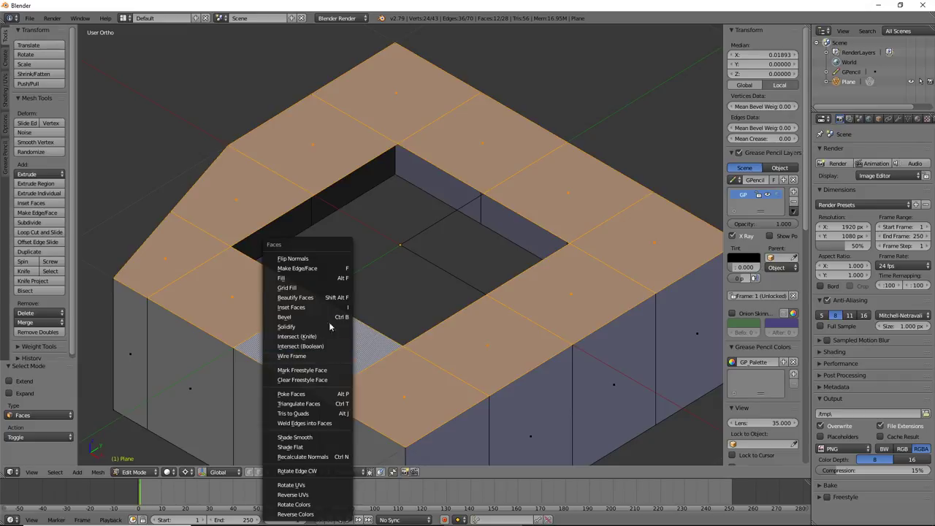
pyautogui.click(333, 287)
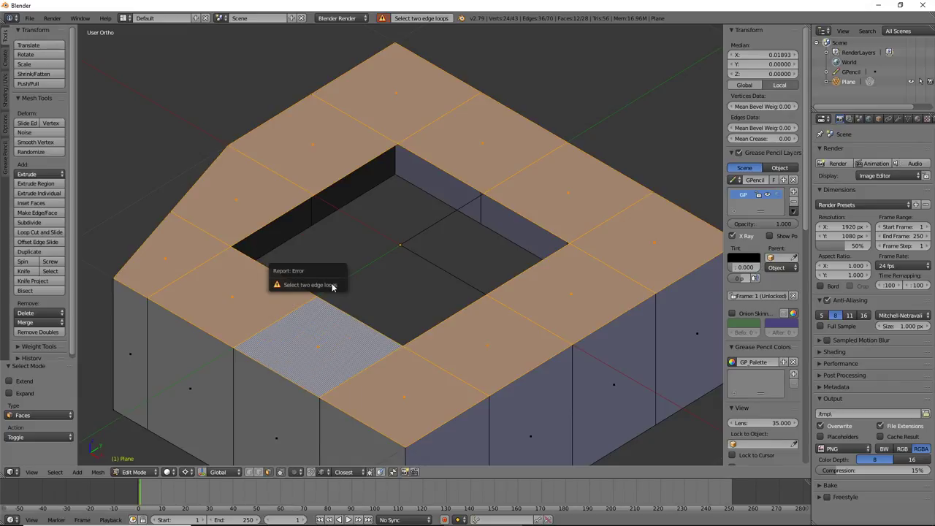
# - Select the hole's inner rim edges and Grid Fill it with four quads around the centre vertex
pyautogui.click(241, 250)
pyautogui.hotkey('ctrl', 'Tab')
pyautogui.click(211, 242)
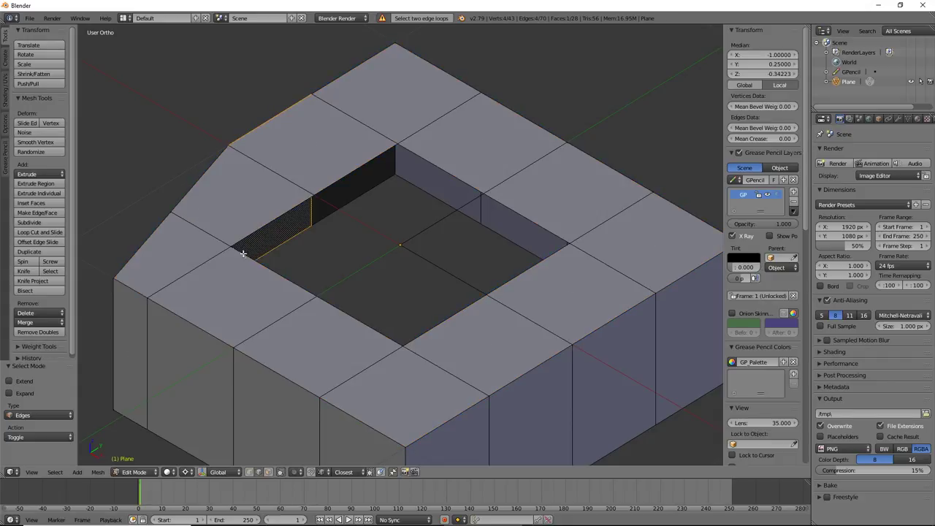
pyautogui.keyDown('alt'); pyautogui.click(352, 309); pyautogui.keyUp('alt')
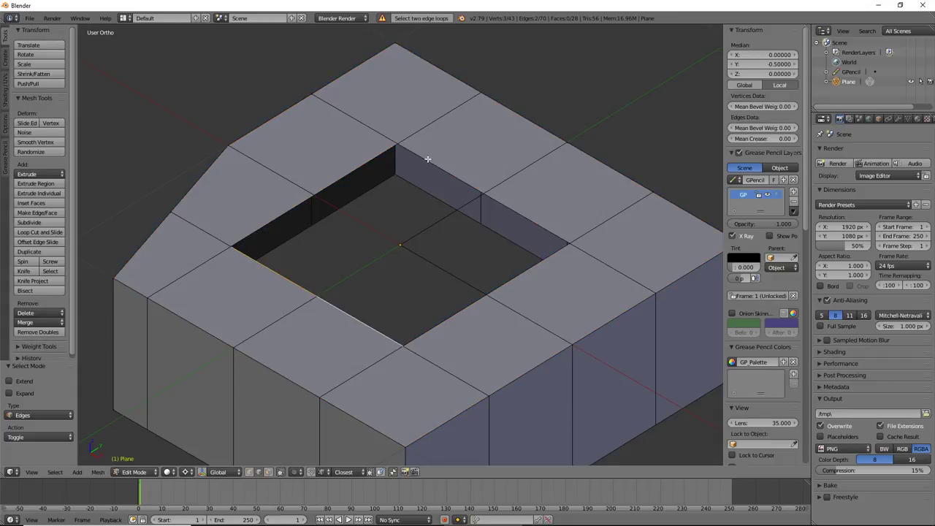
pyautogui.keyDown('shift'); pyautogui.click(449, 170); pyautogui.keyUp('shift')
pyautogui.keyDown('shift'); pyautogui.click(496, 200); pyautogui.keyUp('shift')
pyautogui.hotkey('ctrl', 'f')
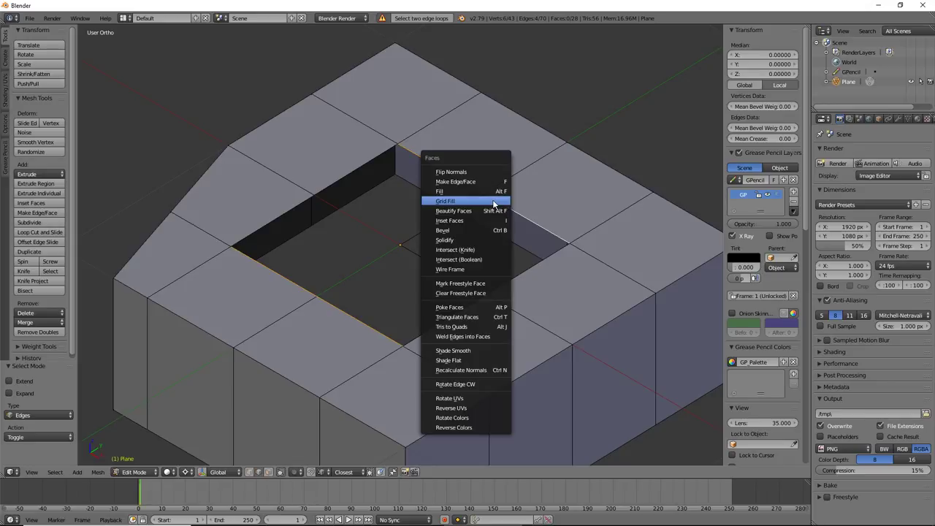
pyautogui.click(496, 201)
pyautogui.press('Tab')
pyautogui.moveTo(348, 278)
pyautogui.mouseDown(button='middle')
pyautogui.moveTo(362, 289)
pyautogui.moveTo(348, 279)
pyautogui.moveTo(315, 305)
pyautogui.moveTo(436, 268)
pyautogui.moveTo(390, 265)
pyautogui.moveTo(399, 288)
pyautogui.moveTo(407, 269)
pyautogui.mouseUp(button='middle')
pyautogui.press('Tab')
# - In vertex mode, locate the top's centre vertex and look down on the top
pyautogui.hotkey('ctrl', 'Tab')
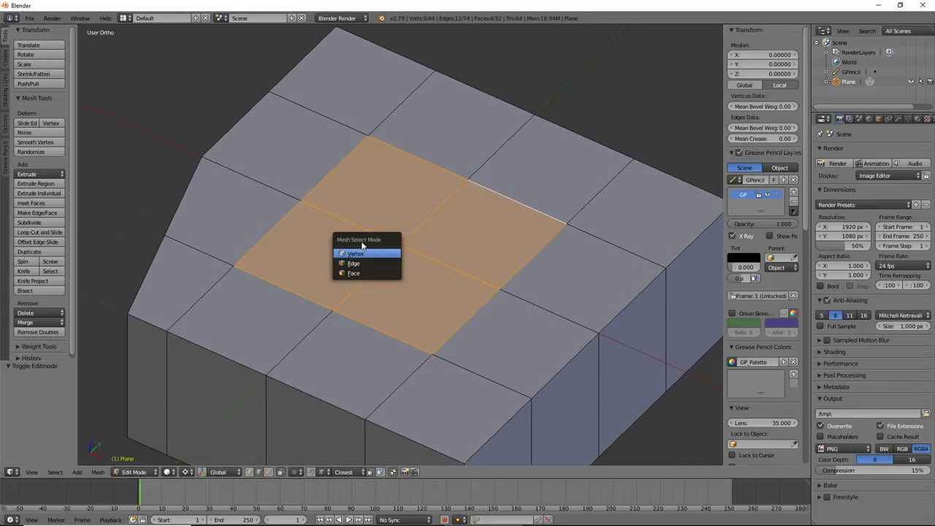
pyautogui.click(363, 253)
pyautogui.rightClick(301, 200)
pyautogui.press('g')
pyautogui.rightClick(296, 206)
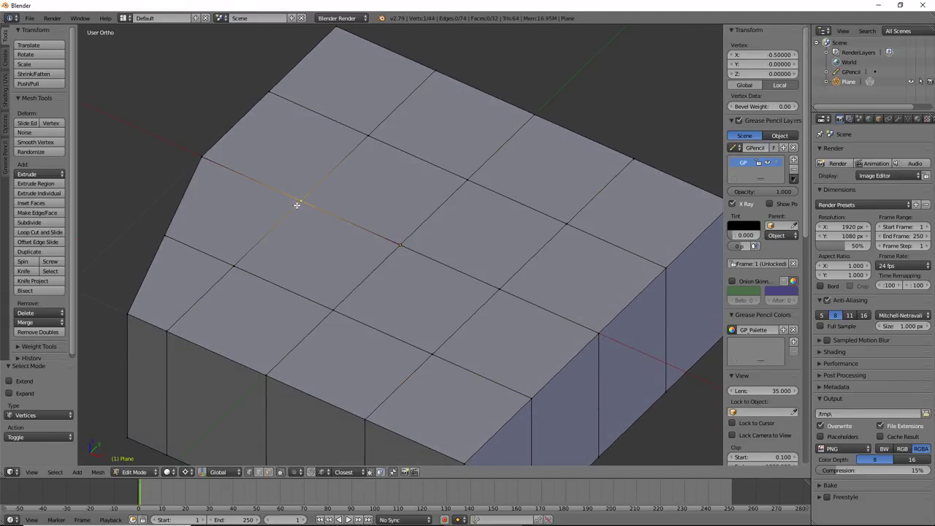
pyautogui.rightClick(401, 241)
pyautogui.press('g')
pyautogui.rightClick(398, 254)
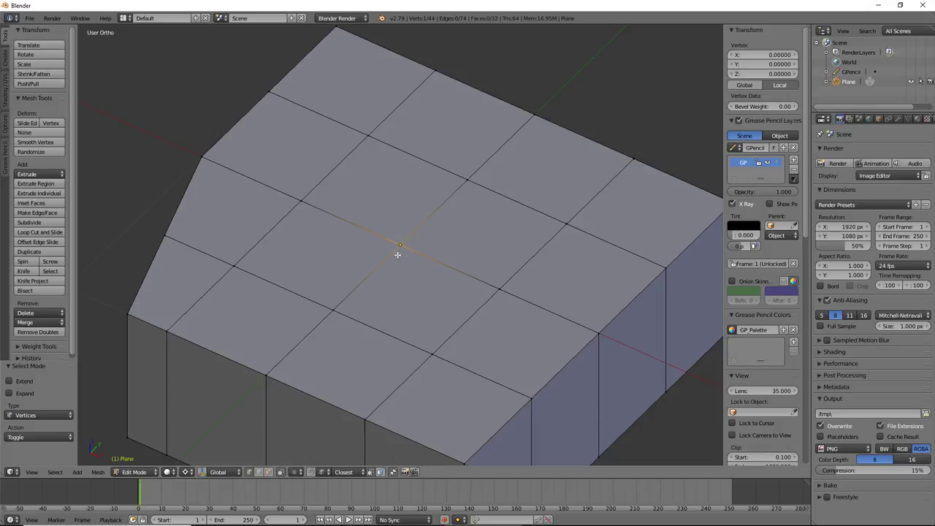
pyautogui.moveTo(366, 300); pyautogui.dragTo(359, 273, button='middle')
# - Select the four faces around the centre vertex and delete them
pyautogui.hotkey('ctrl', 'Tab')
pyautogui.click(364, 296)
pyautogui.rightClick(409, 277)
pyautogui.keyDown('shift'); pyautogui.rightClick(316, 248); pyautogui.keyUp('shift')
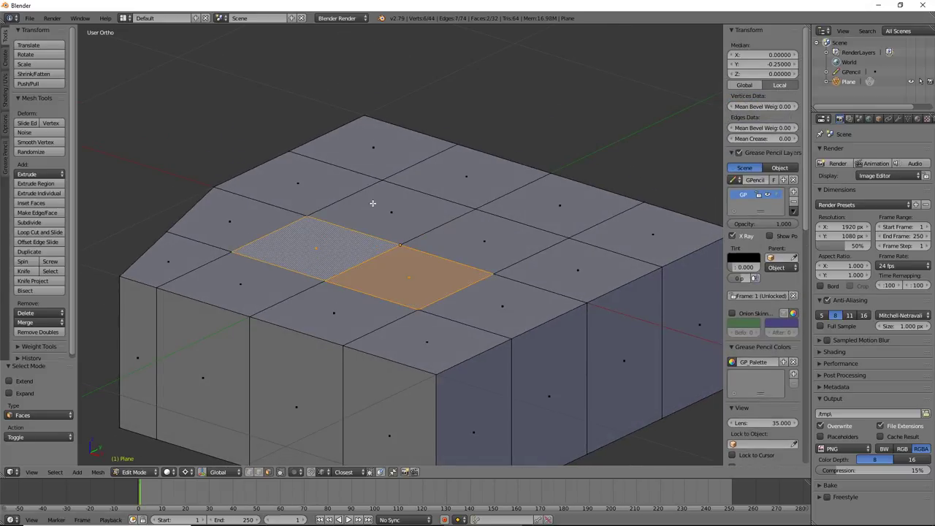
pyautogui.keyDown('shift'); pyautogui.rightClick(372, 203); pyautogui.keyUp('shift')
pyautogui.keyDown('shift'); pyautogui.rightClick(439, 250); pyautogui.keyUp('shift')
pyautogui.press('x')
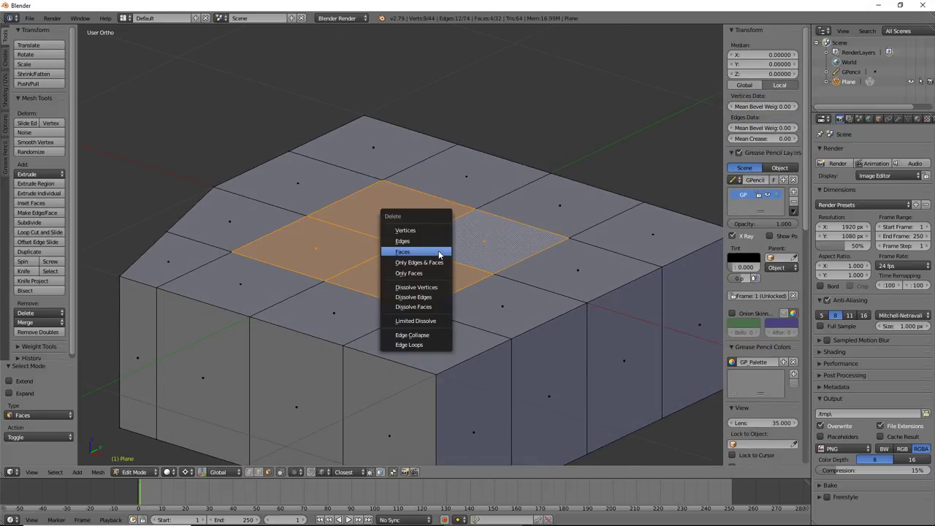
pyautogui.click(439, 251)
# - Select the square hole's border edge loop and fill it with one face
pyautogui.moveTo(438, 251)
pyautogui.mouseDown(button='middle')
pyautogui.moveTo(438, 266)
pyautogui.moveTo(388, 263)
pyautogui.mouseUp(button='middle')
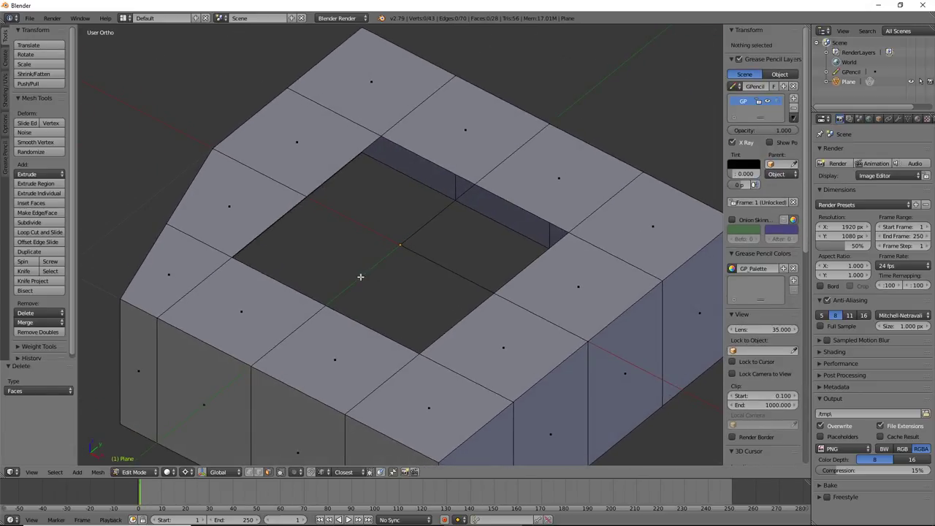
pyautogui.moveTo(298, 285); pyautogui.dragTo(314, 289, button='middle')
pyautogui.hotkey('ctrl', 'Tab')
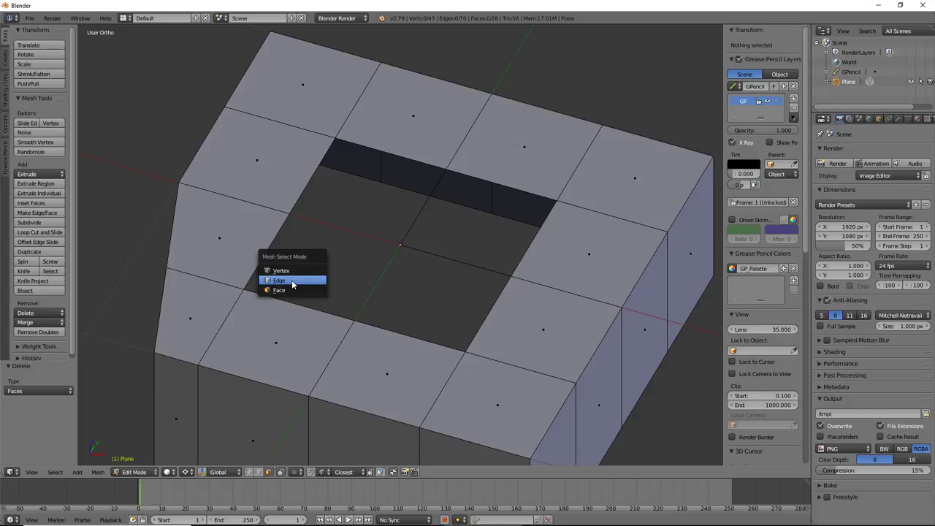
pyautogui.click(292, 280)
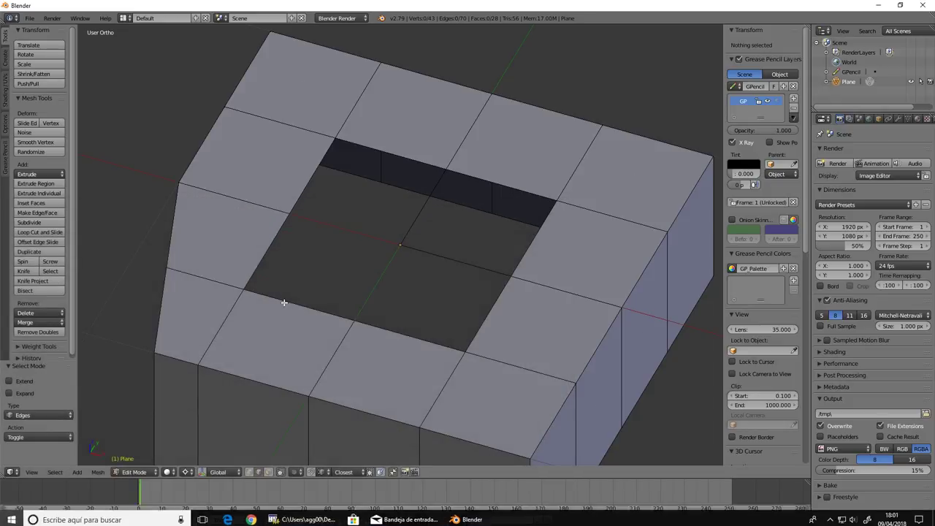
pyautogui.keyDown('alt'); pyautogui.click(283, 302); pyautogui.keyUp('alt')
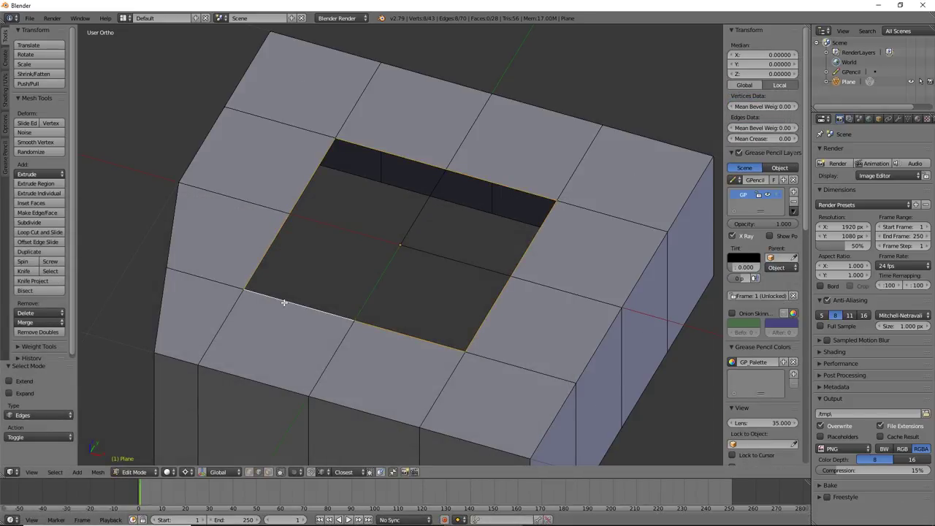
pyautogui.press('f')
pyautogui.moveTo(328, 288); pyautogui.dragTo(331, 297, button='middle')
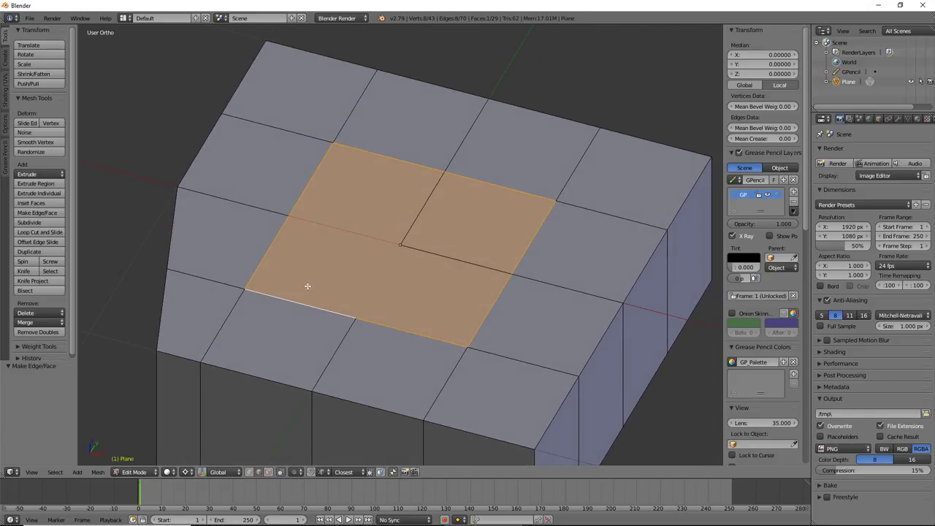
# - In vertex mode, select vertices on the refilled patch's border and around the centre
pyautogui.rightClick(307, 285)
pyautogui.hotkey('ctrl', 'Tab')
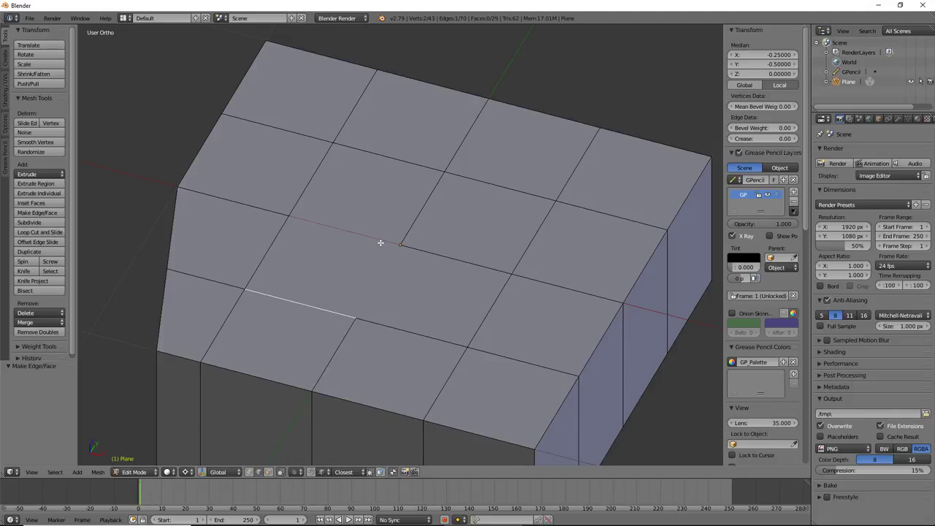
pyautogui.hotkey('ctrl', 'Tab')
pyautogui.click(316, 254)
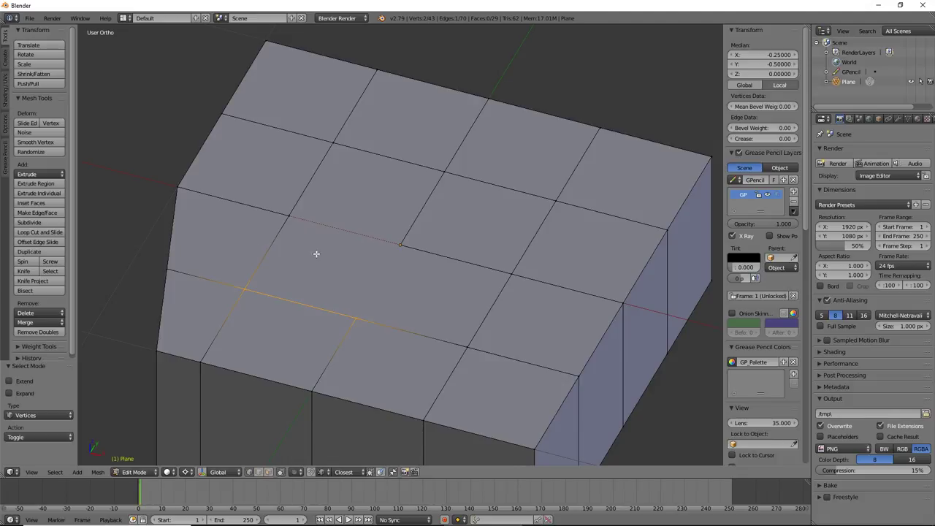
pyautogui.rightClick(357, 317)
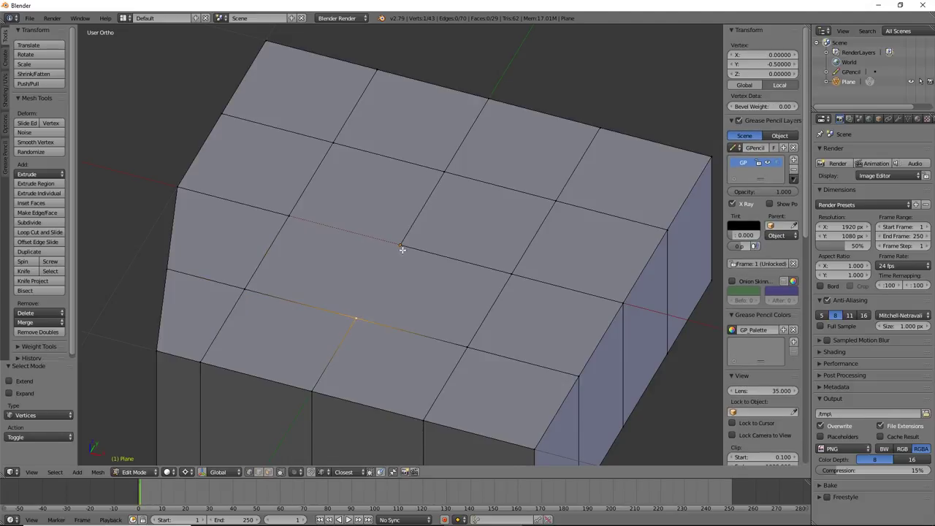
pyautogui.moveTo(402, 239)
pyautogui.mouseDown(button='middle')
pyautogui.moveTo(355, 267)
pyautogui.moveTo(341, 299)
pyautogui.moveTo(397, 256)
pyautogui.moveTo(396, 241)
pyautogui.mouseUp(button='middle')
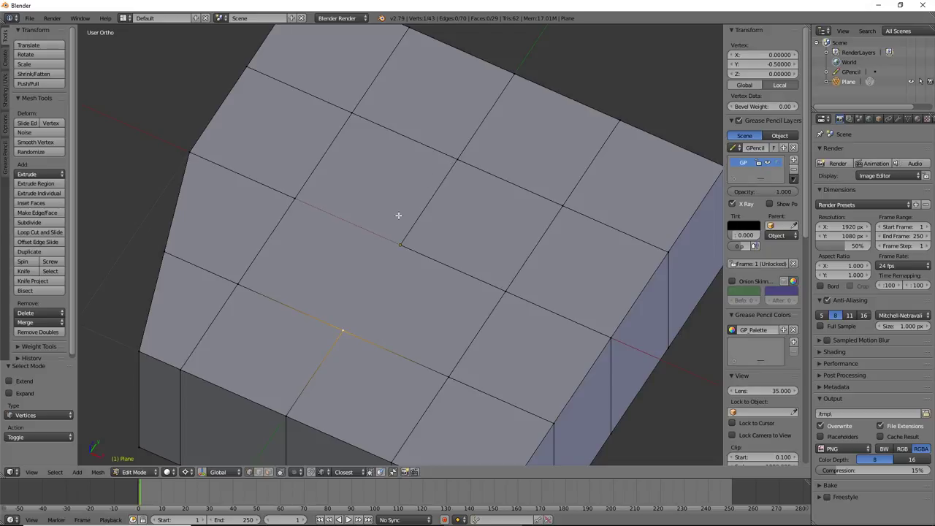
pyautogui.keyDown('shift'); pyautogui.rightClick(399, 247); pyautogui.keyUp('shift')
pyautogui.moveTo(382, 279); pyautogui.dragTo(488, 203, button='middle')
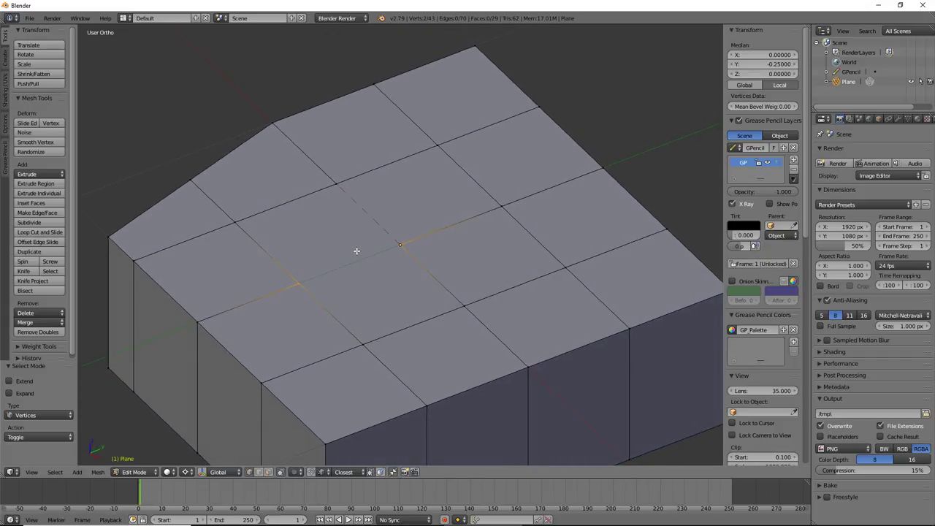
pyautogui.rightClick(504, 204)
pyautogui.press('g')
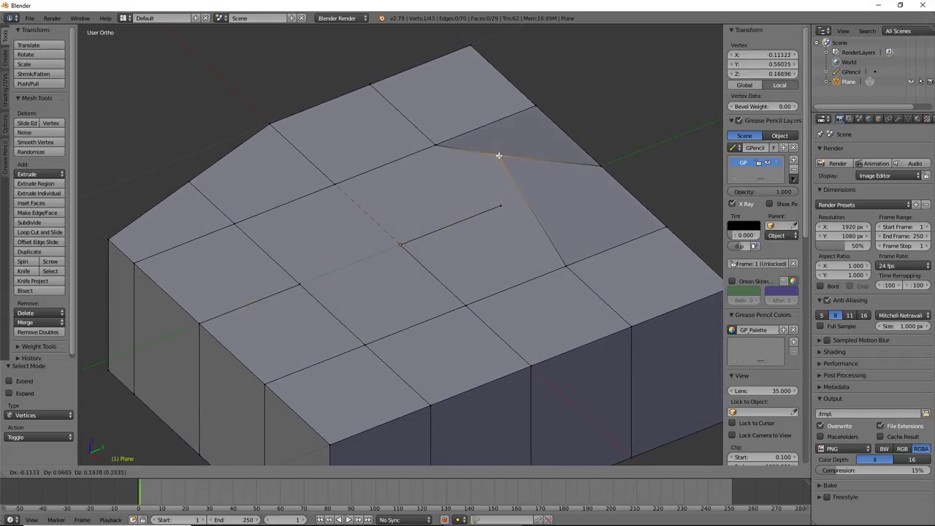
pyautogui.rightClick(499, 153)
# - Delete the two stray edges leaving the centre vertex
pyautogui.hotkey('ctrl', 'Tab')
pyautogui.click(444, 230)
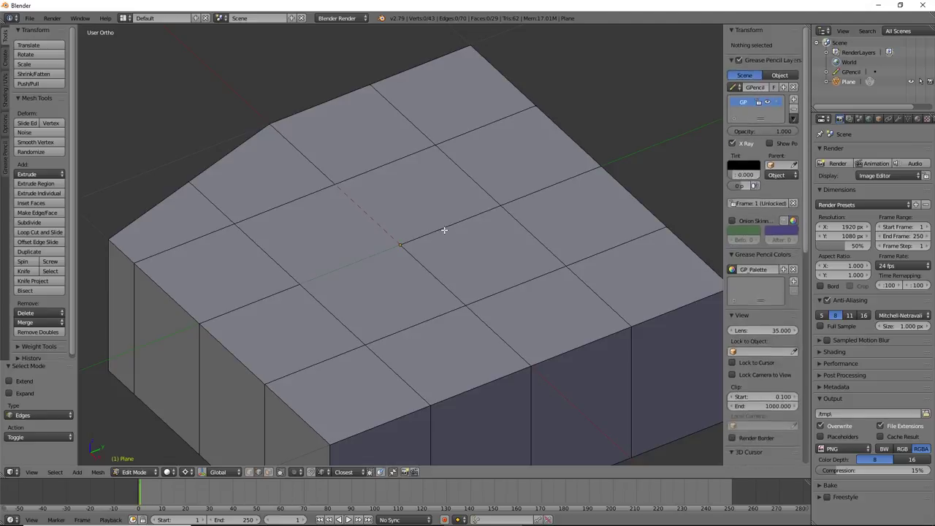
pyautogui.keyDown('shift'); pyautogui.rightClick(429, 266); pyautogui.keyUp('shift')
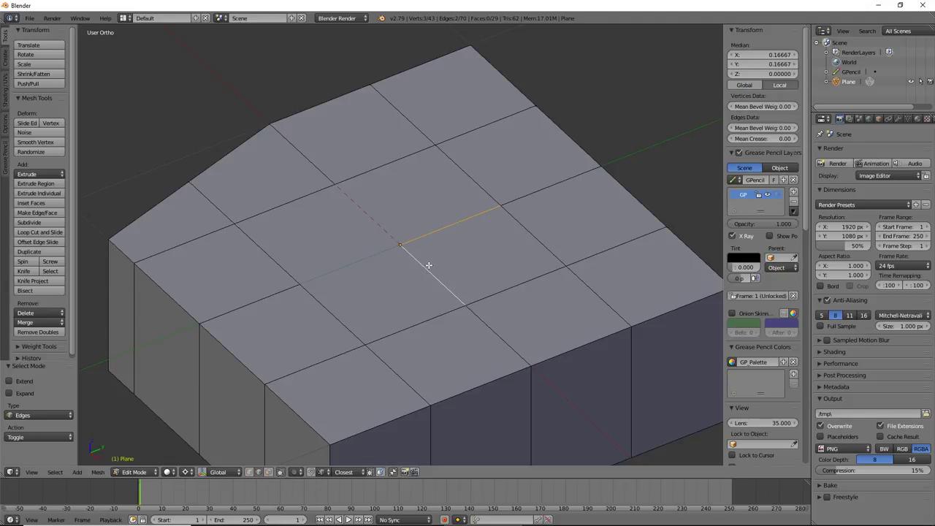
pyautogui.hotkey('ctrl', 'x')
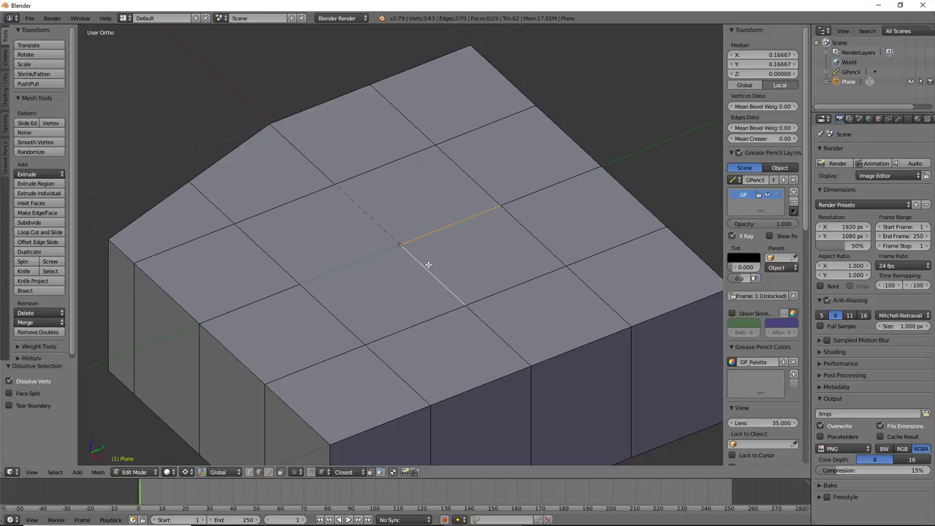
pyautogui.press('x')
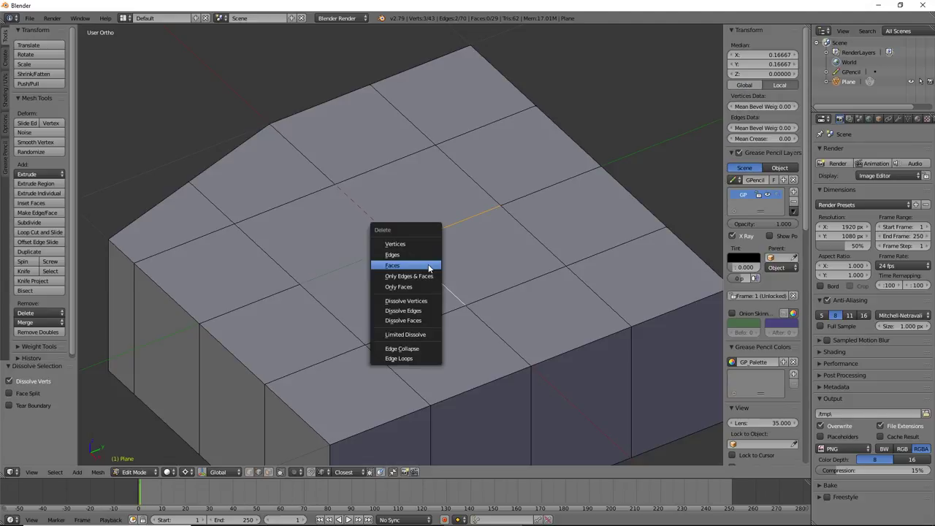
pyautogui.click(429, 266)
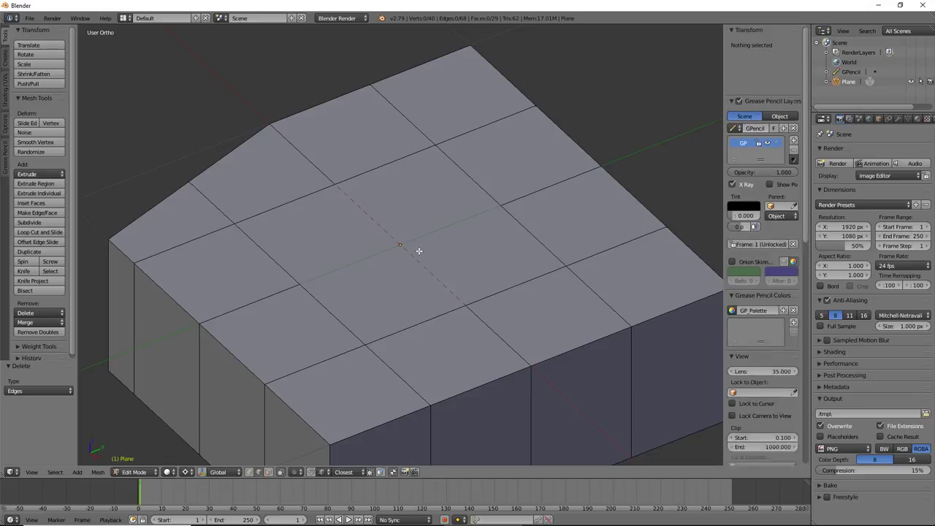
# - Connect the left–right and top–bottom border vertex pairs through the centre vertex
pyautogui.hotkey('ctrl', 'Tab')
pyautogui.click(450, 296)
pyautogui.rightClick(305, 284)
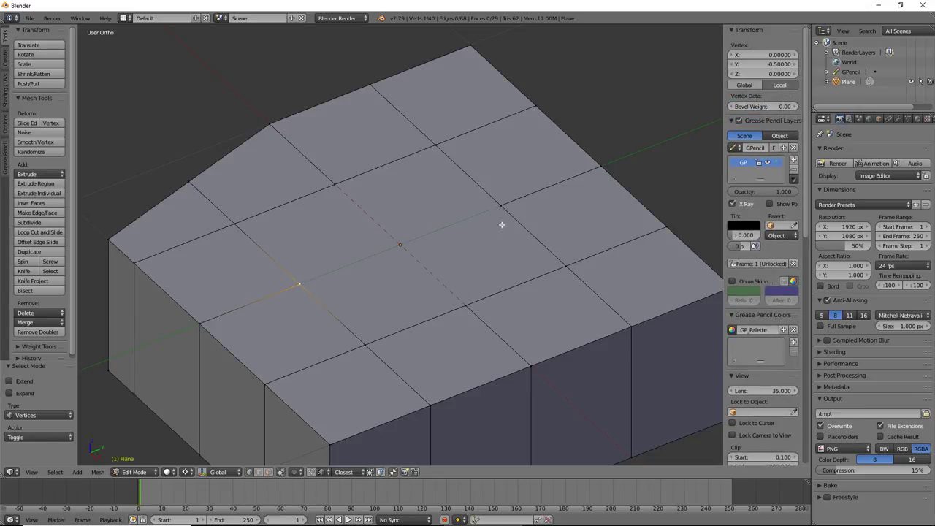
pyautogui.keyDown('shift'); pyautogui.rightClick(504, 206); pyautogui.keyUp('shift')
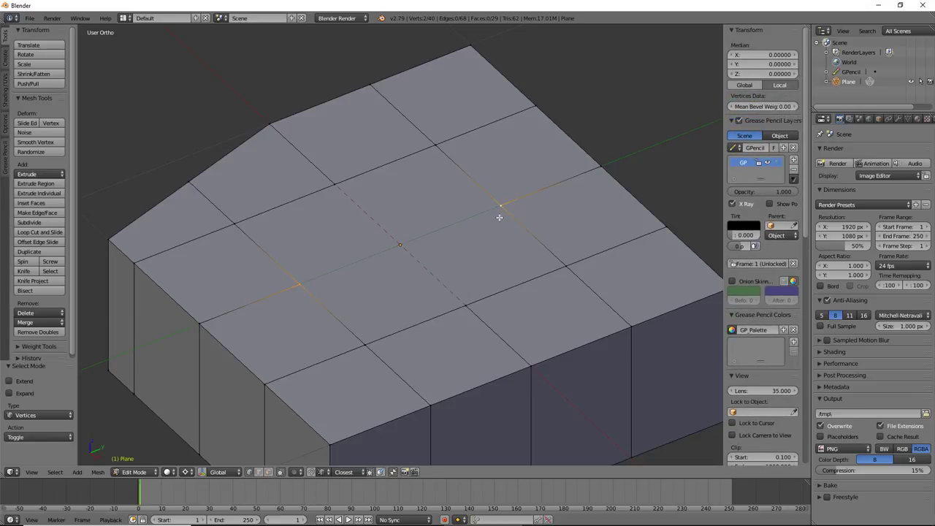
pyautogui.press('j')
pyautogui.rightClick(468, 302)
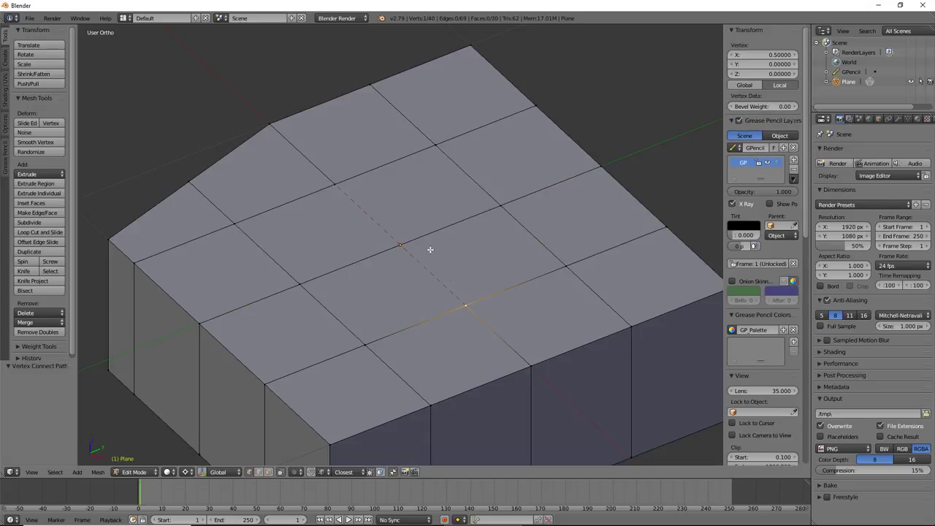
pyautogui.keyDown('shift'); pyautogui.rightClick(339, 189); pyautogui.keyUp('shift')
pyautogui.press('j')
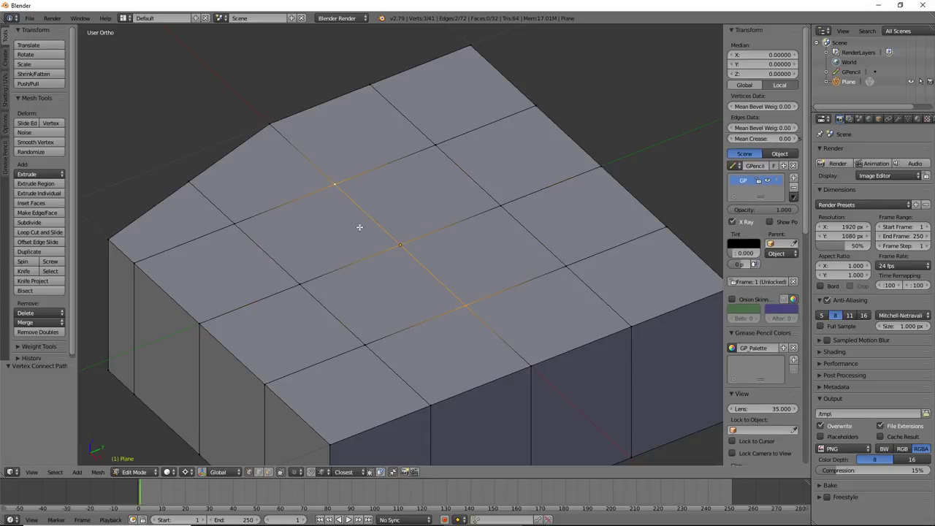
# - Select the centre vertex alone to check its new connecting edges
pyautogui.hotkey('ctrl', 'Tab')
pyautogui.press('Escape')
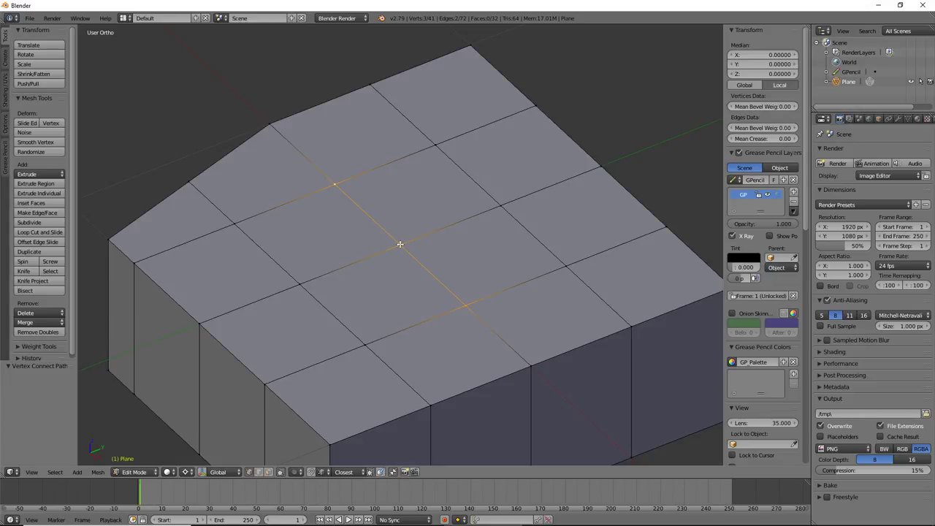
pyautogui.rightClick(399, 244)
pyautogui.press('g')
pyautogui.press('Escape')
pyautogui.scroll(-5, 393, 214)
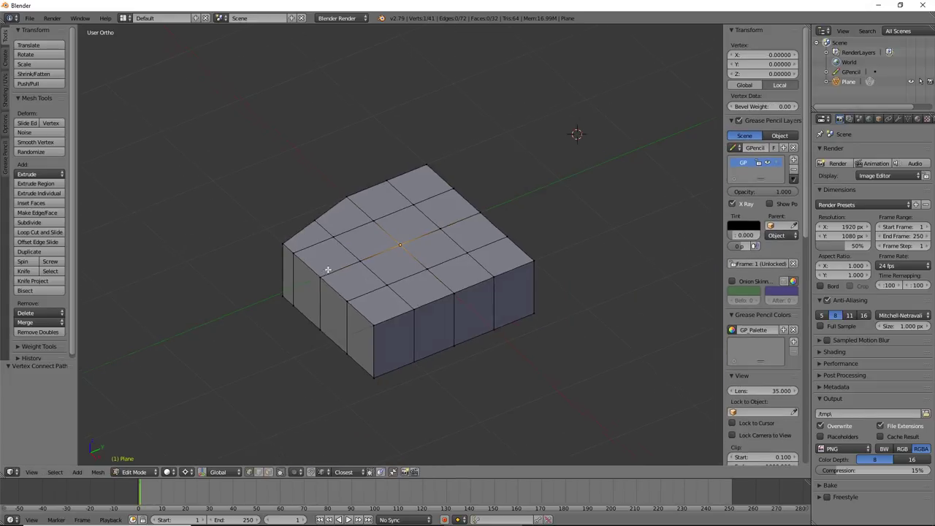
pyautogui.moveTo(578, 136); pyautogui.dragTo(449, 87, button='middle')
pyautogui.scroll(4, 379, 264)
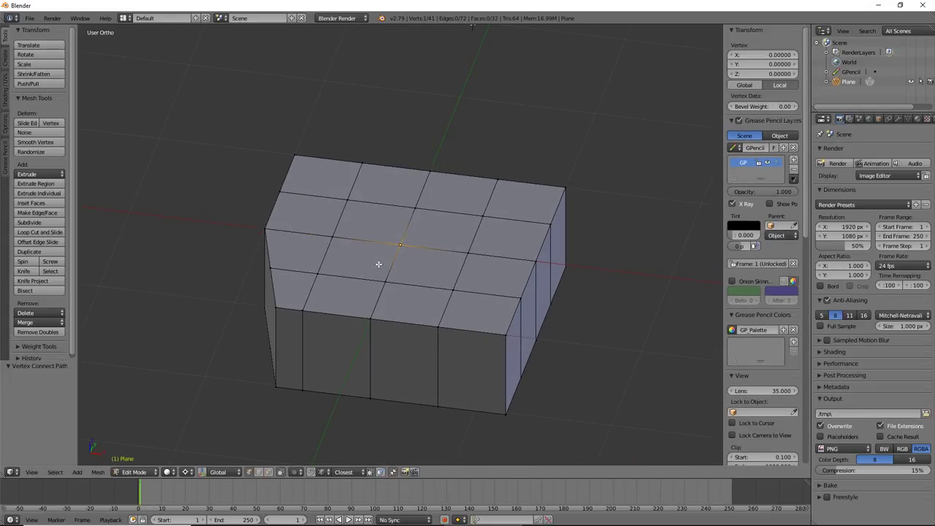
pyautogui.moveTo(388, 260); pyautogui.dragTo(407, 256, button='middle')
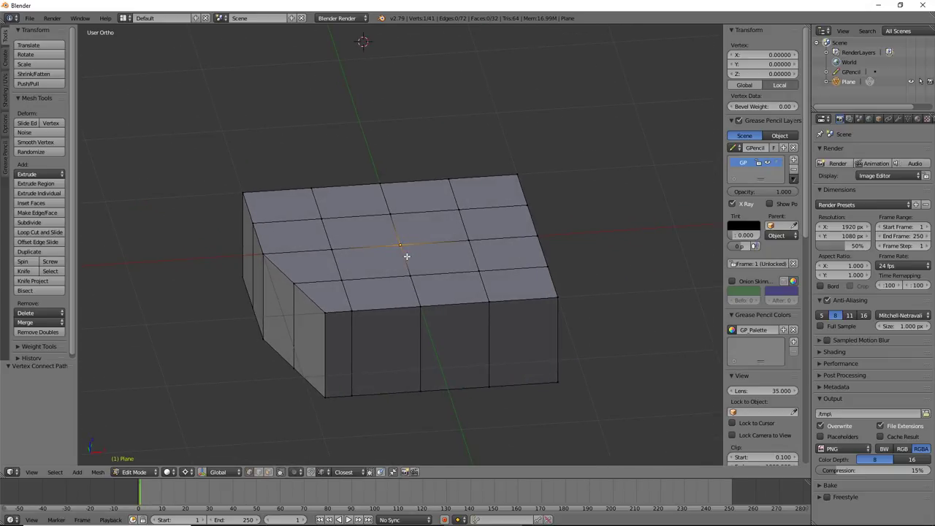
pyautogui.moveTo(408, 257); pyautogui.dragTo(439, 269, button='middle')
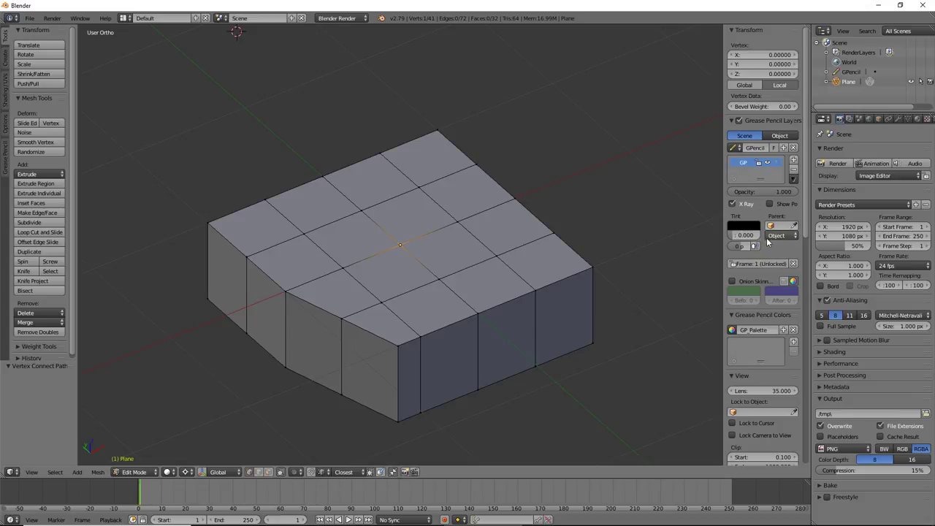